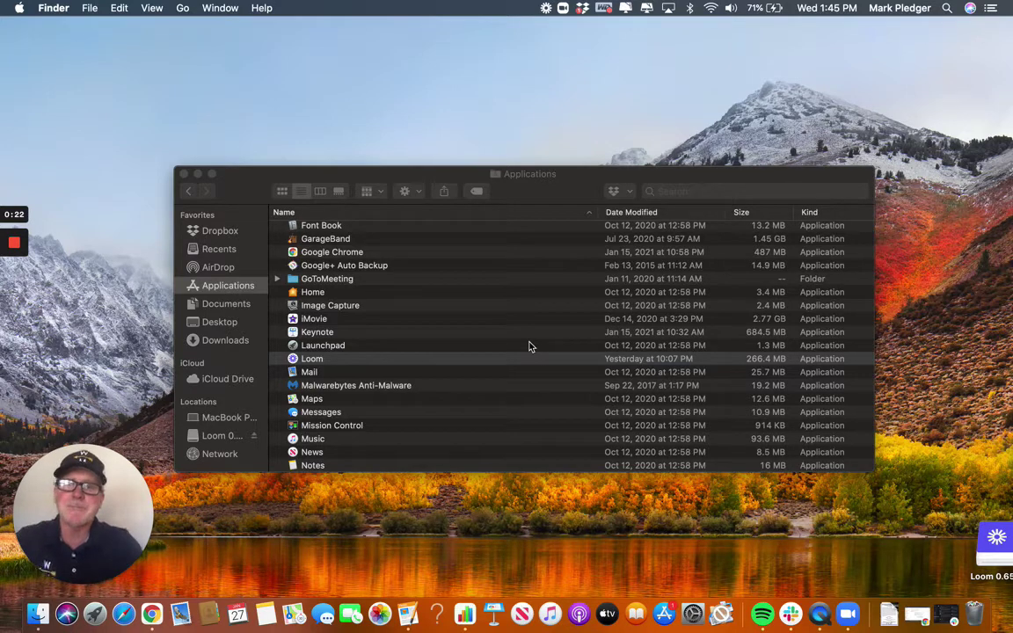
Launch Safari from the Dock so the Google home page shows.
click(124, 615)
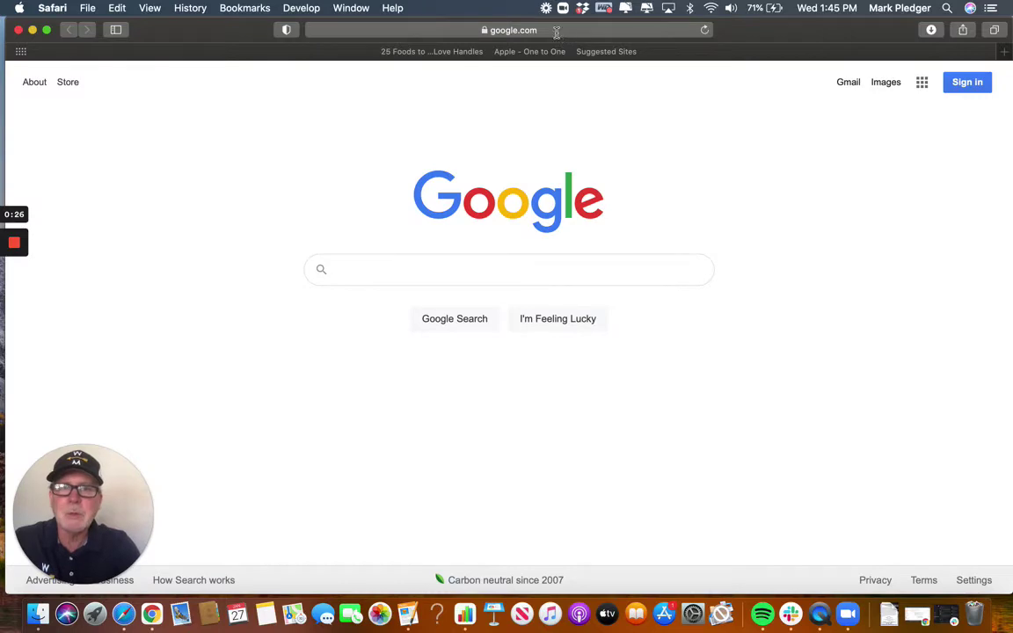
Go to youtube.com from Safari's address bar.
click(555, 32)
key(BackSpace)
text(youtub)
key(Return)
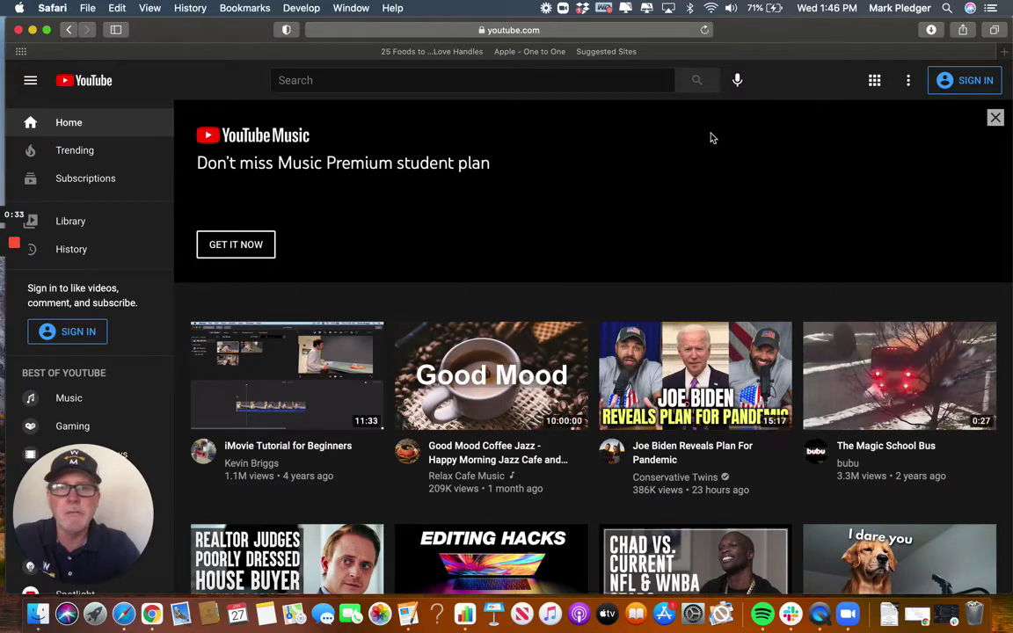
Sign in to YouTube using the saved account password.
scroll(755, 114, up, 2)
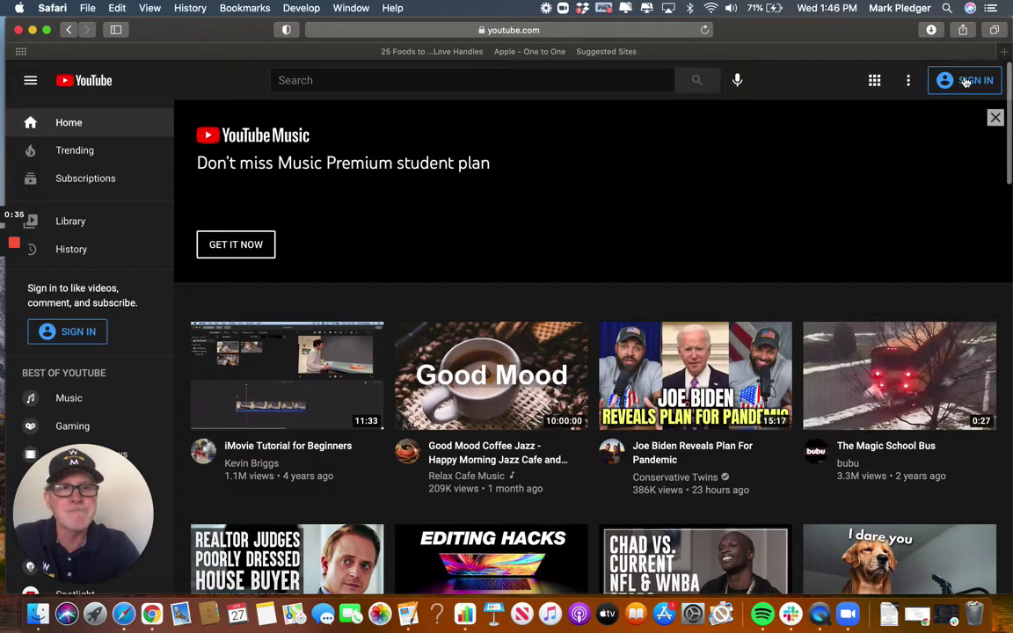
click(965, 82)
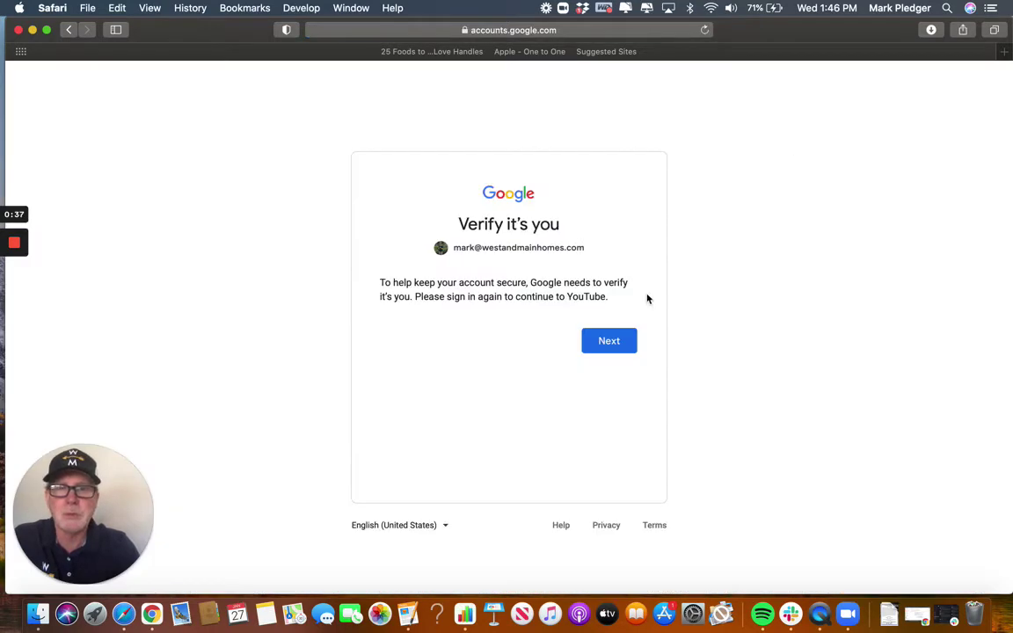
click(612, 343)
click(615, 332)
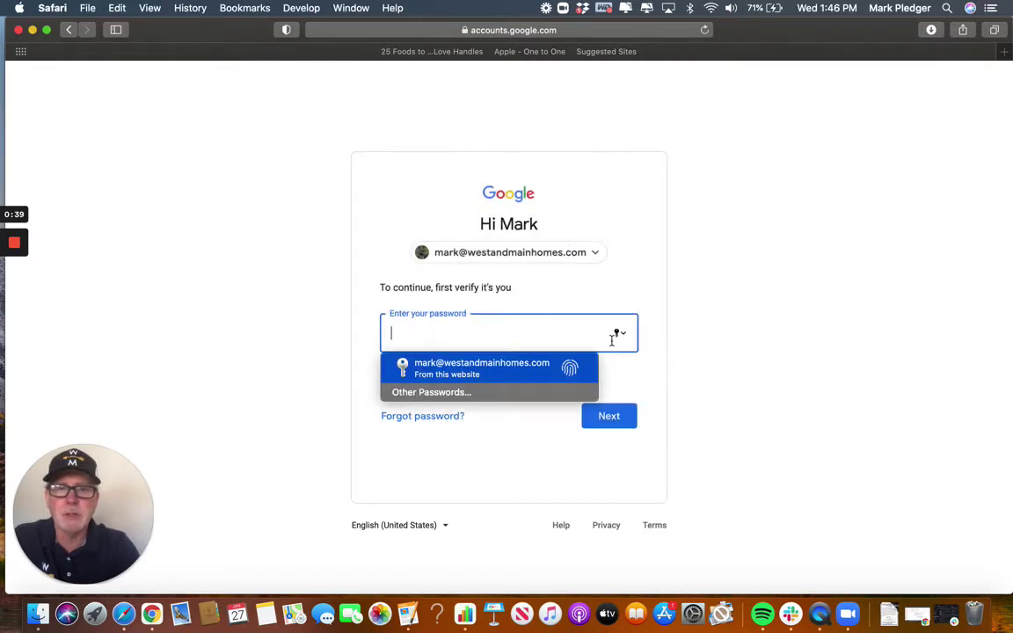
click(515, 371)
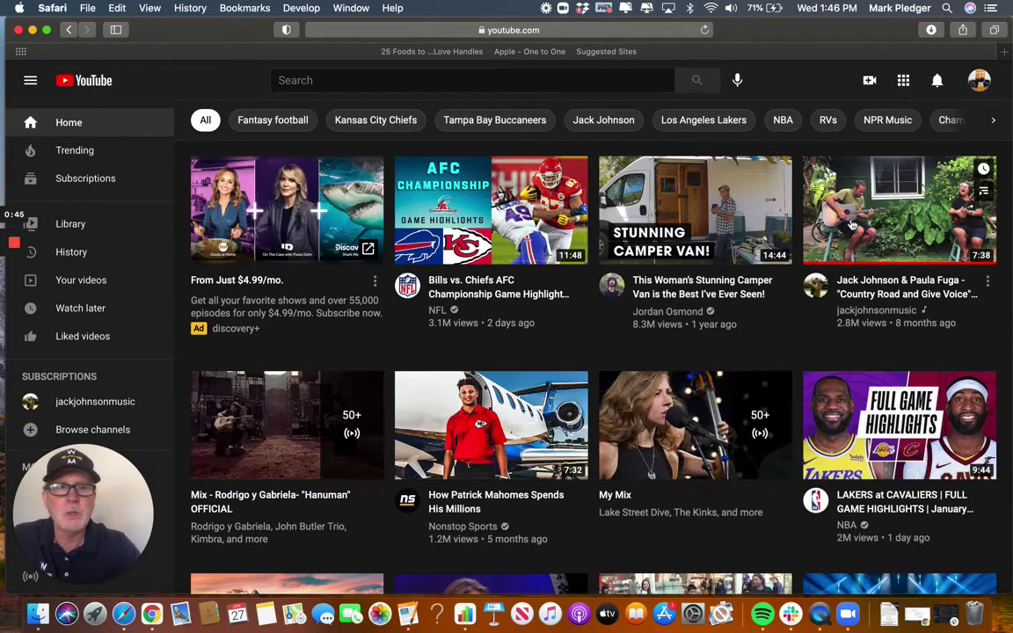
Open your own channel page and show its uploaded Videos list.
click(979, 81)
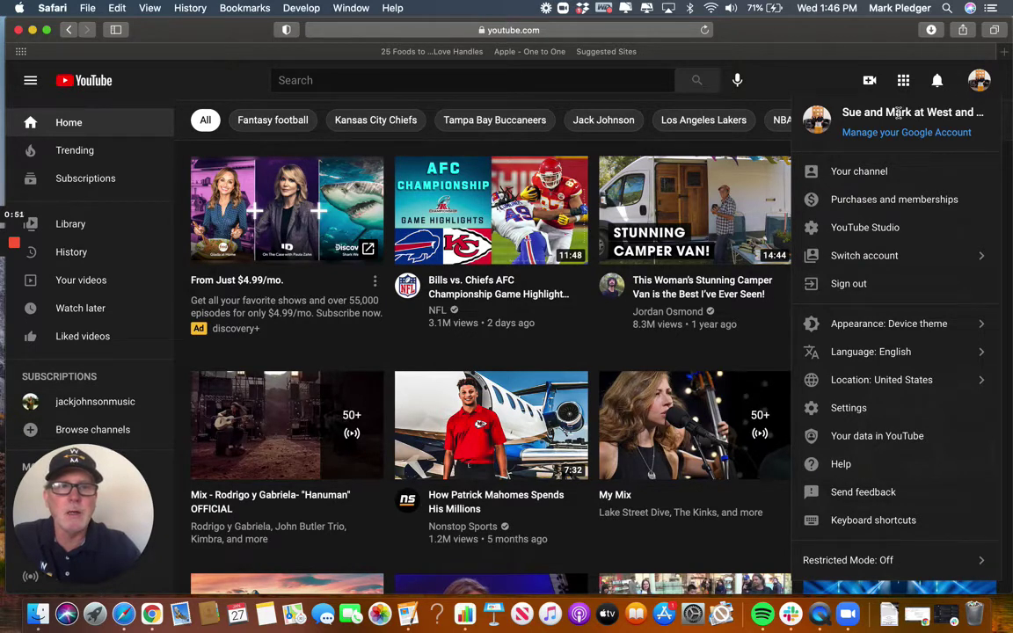
click(809, 170)
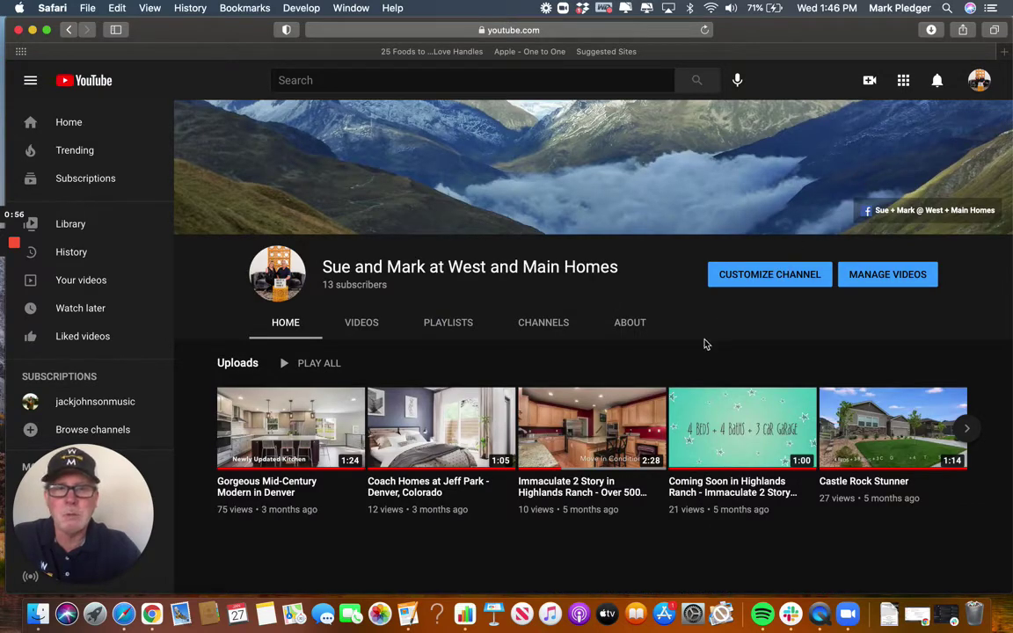
scroll(703, 343, down, 1)
scroll(704, 343, down, 2)
scroll(615, 334, up, 3)
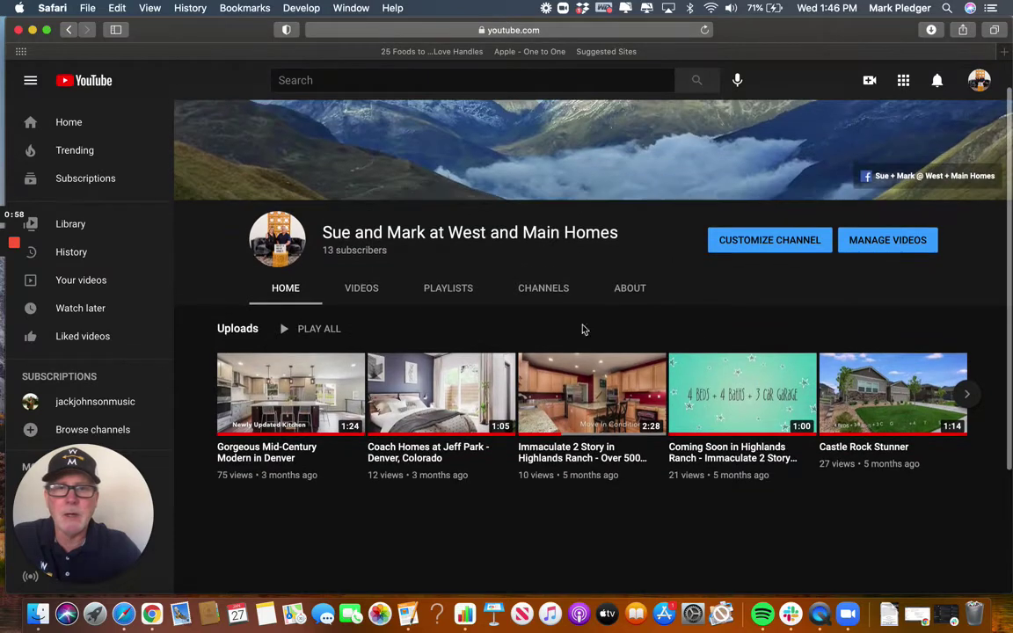
click(362, 290)
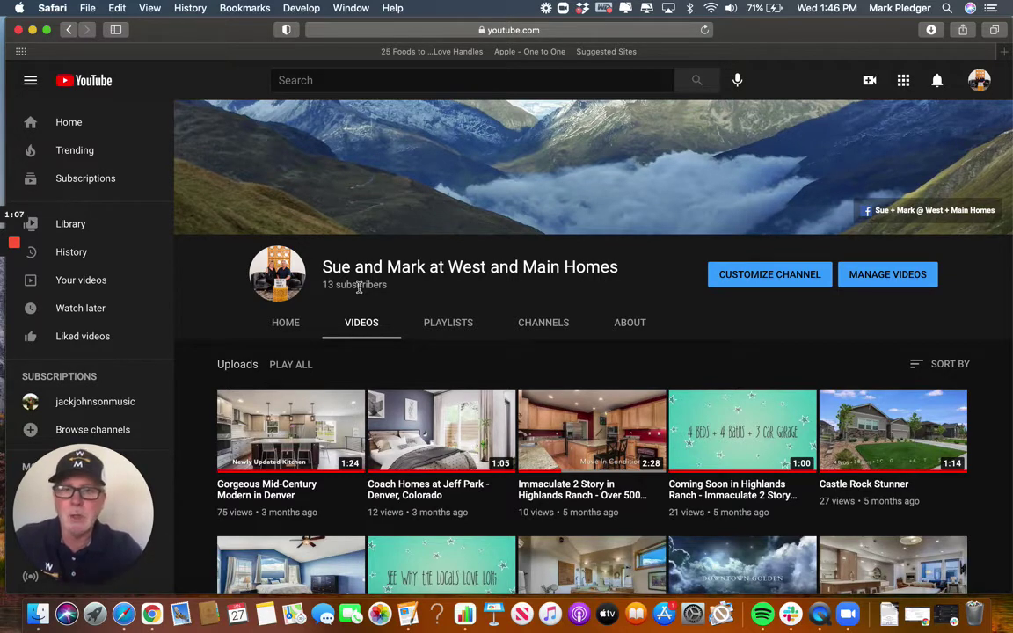
scroll(614, 358, down, 5)
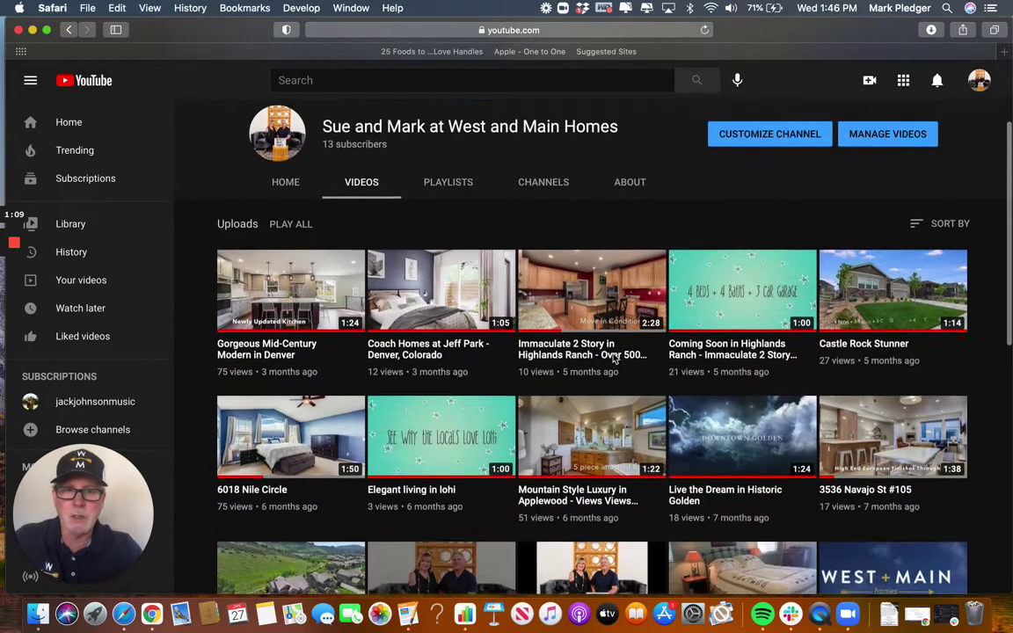
scroll(614, 357, down, 3)
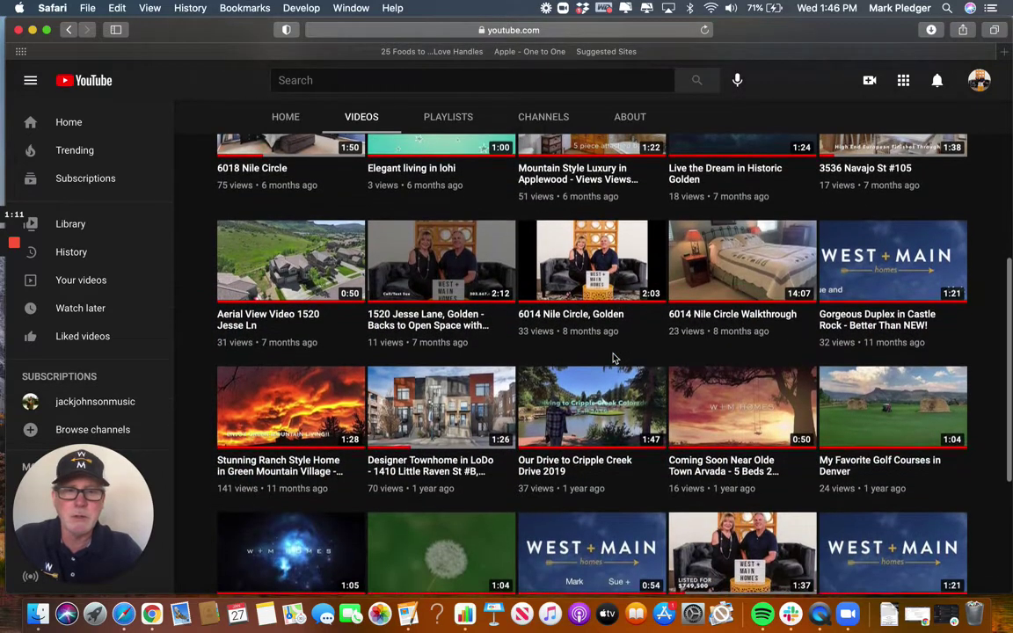
scroll(613, 358, down, 7)
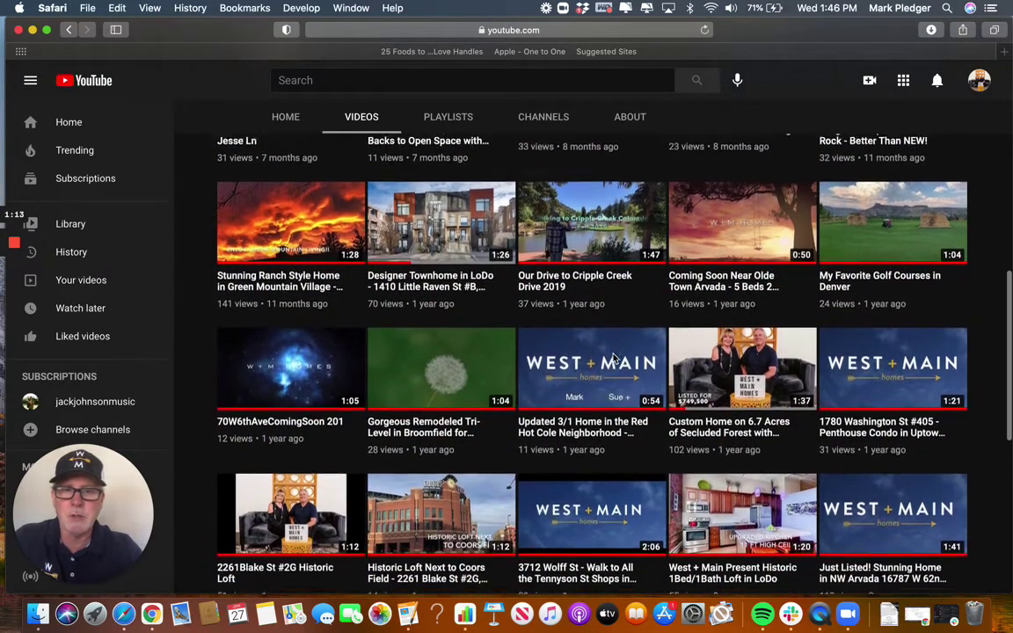
scroll(614, 358, down, 6)
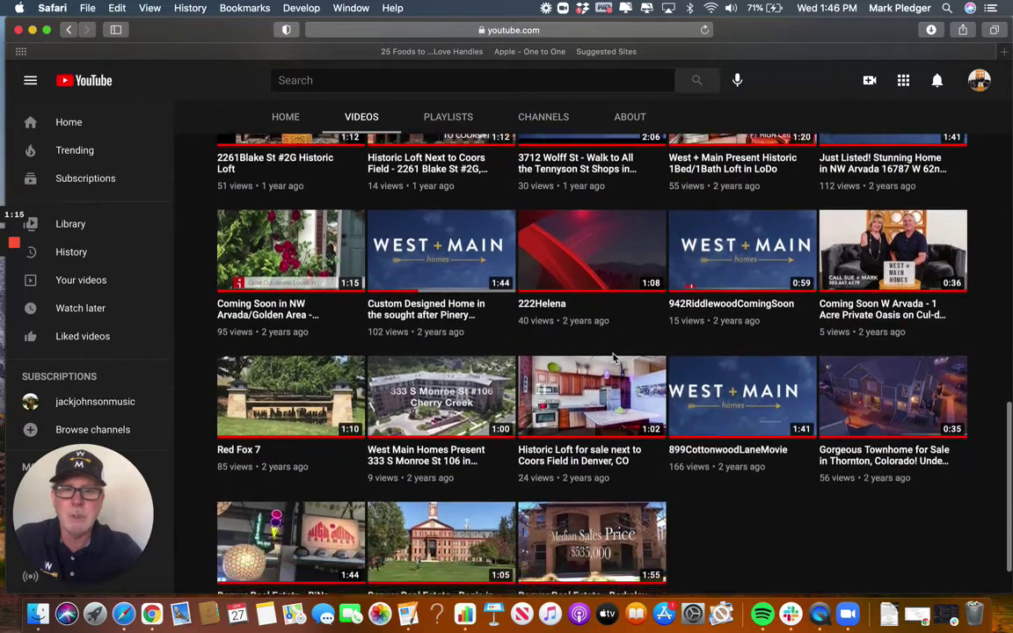
scroll(614, 357, up, 14)
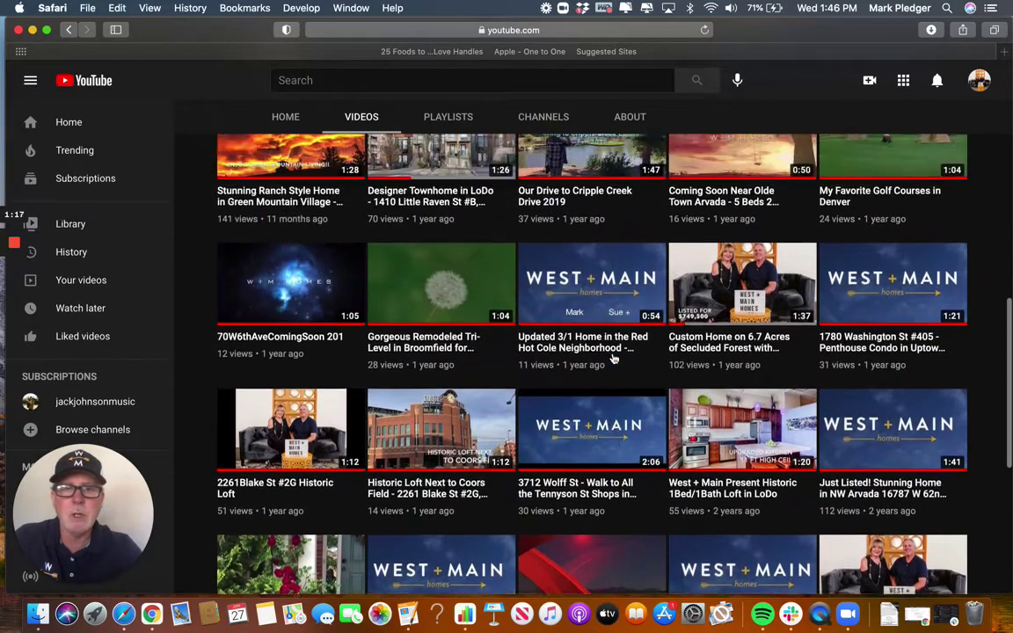
scroll(613, 358, up, 6)
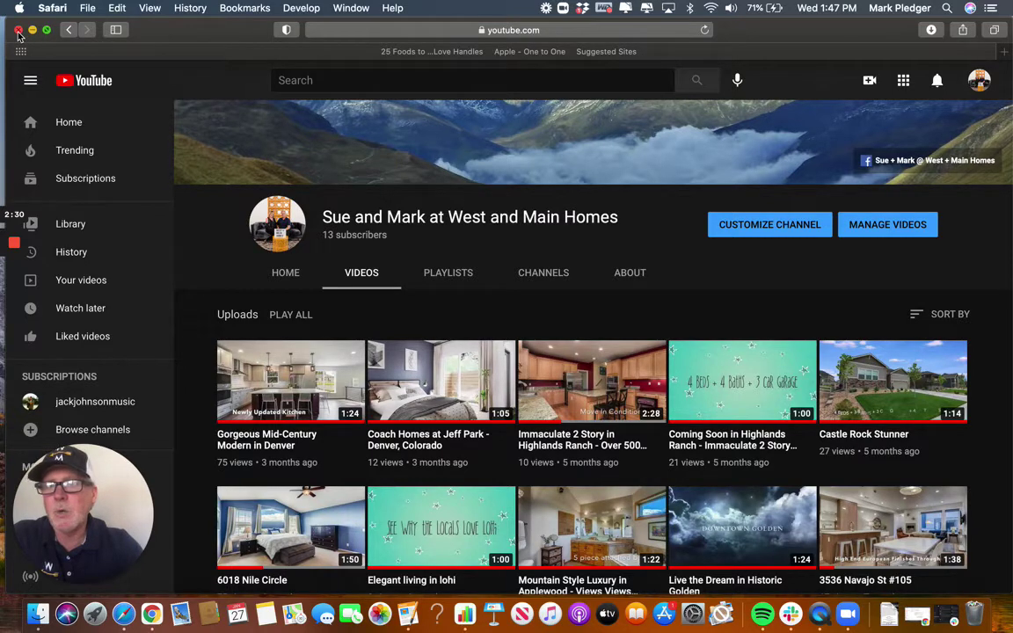
Close the YouTube Safari window and launch iMovie from the Applications folder.
click(18, 31)
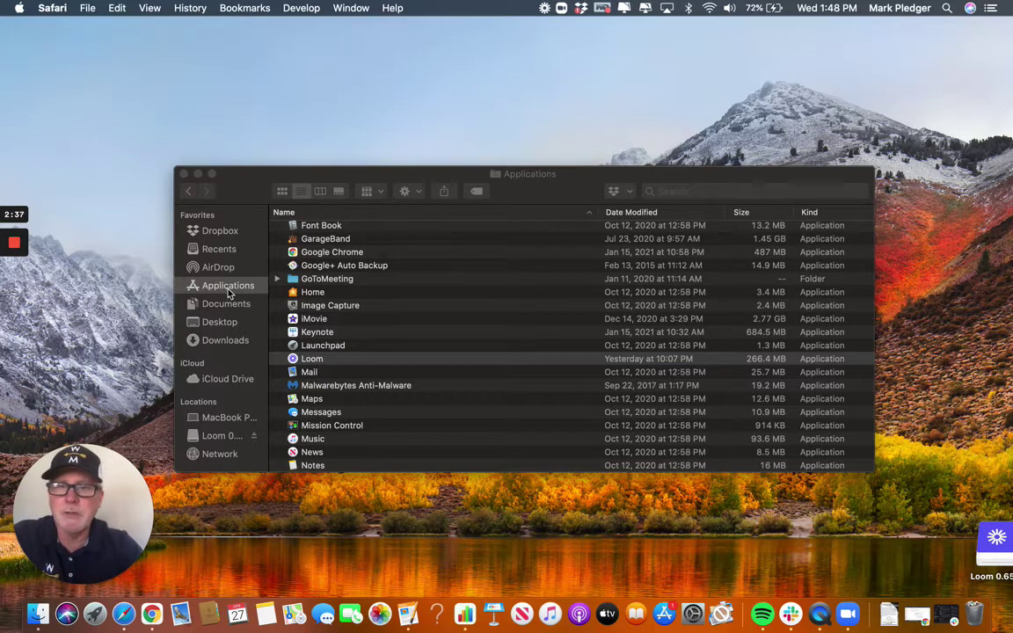
double_click(316, 323)
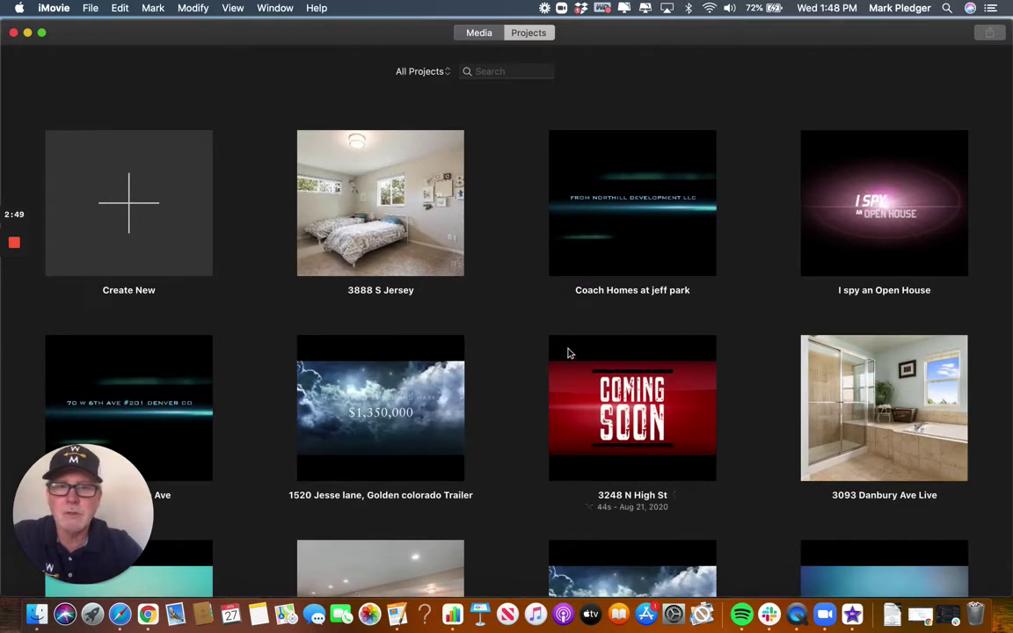
Create a new Movie project, not a trailer, and show My Movie 14's empty media.
scroll(529, 436, down, 2)
scroll(529, 436, up, 3)
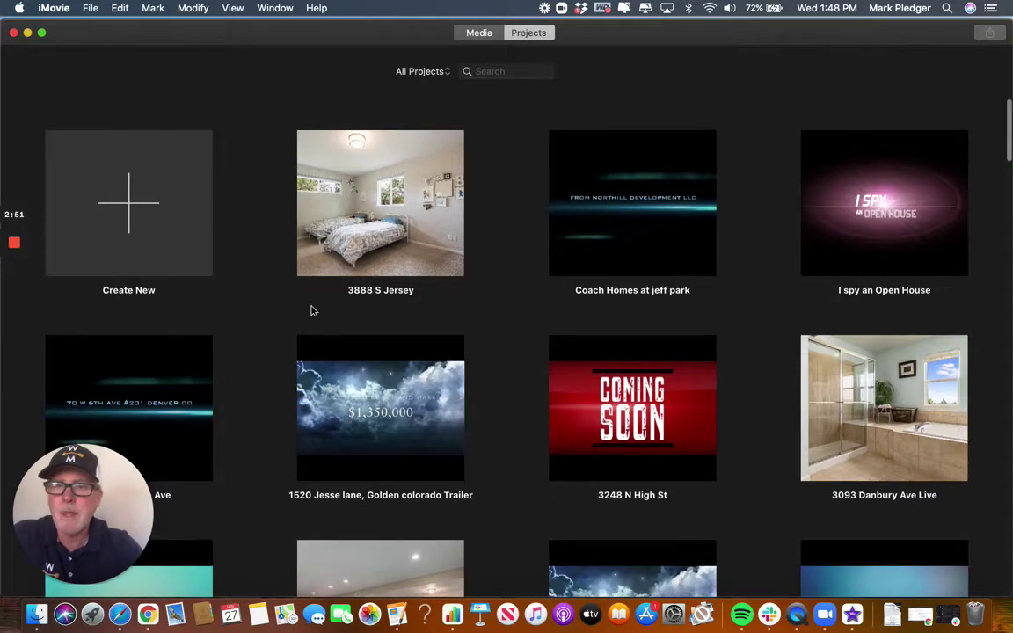
click(130, 210)
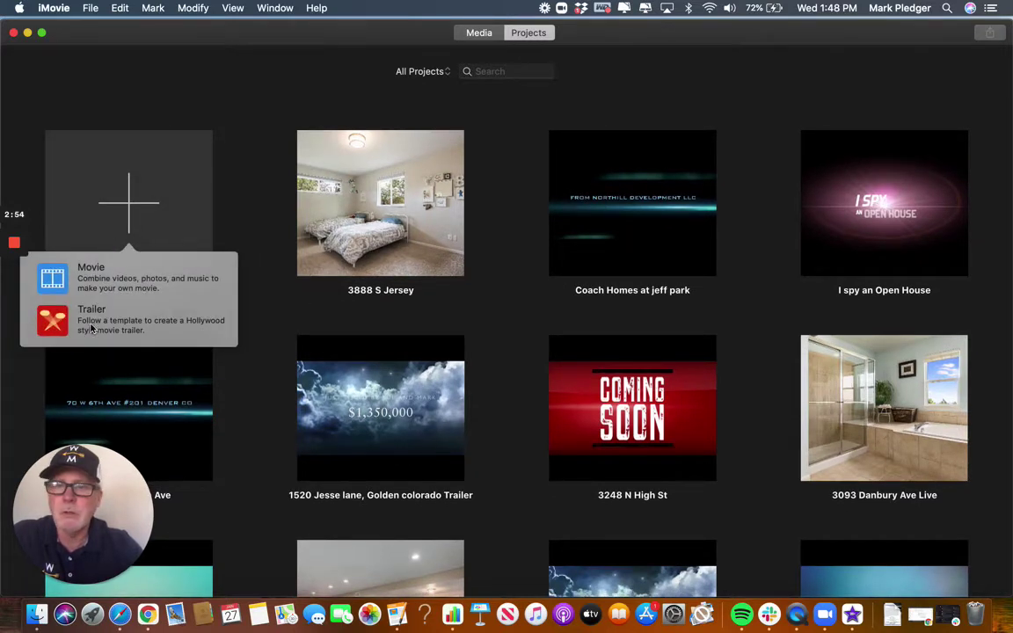
click(97, 259)
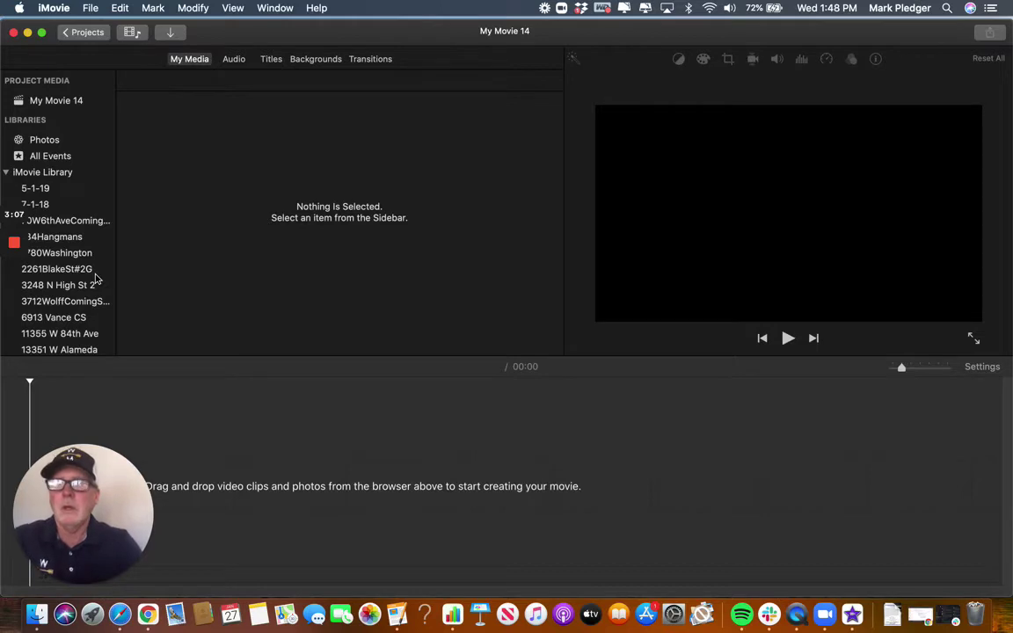
click(60, 102)
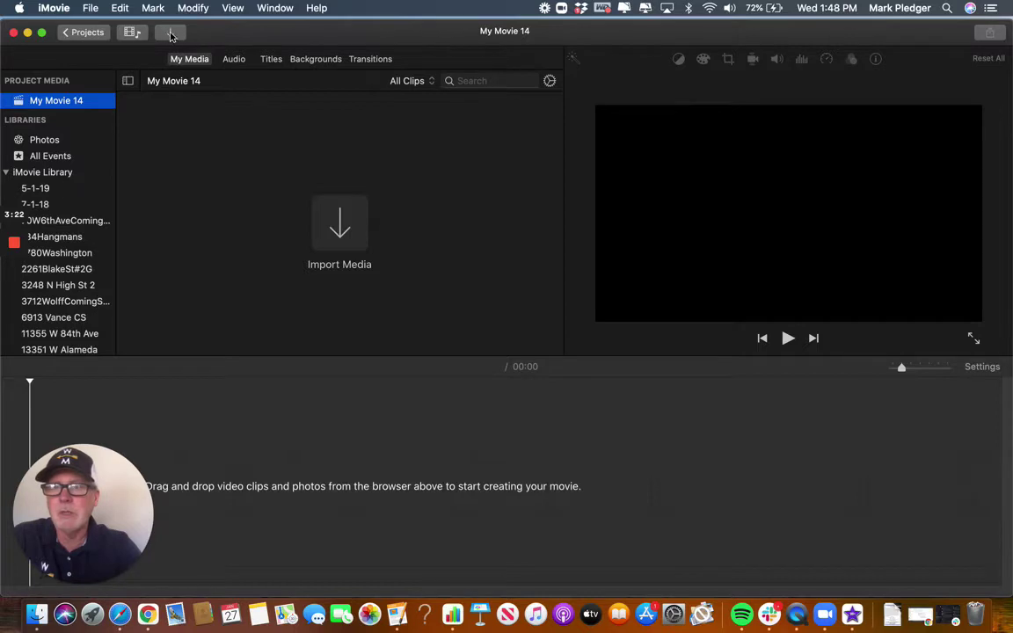
Import the iMovie Training Photos folder from Documents into My Movie 14.
click(167, 33)
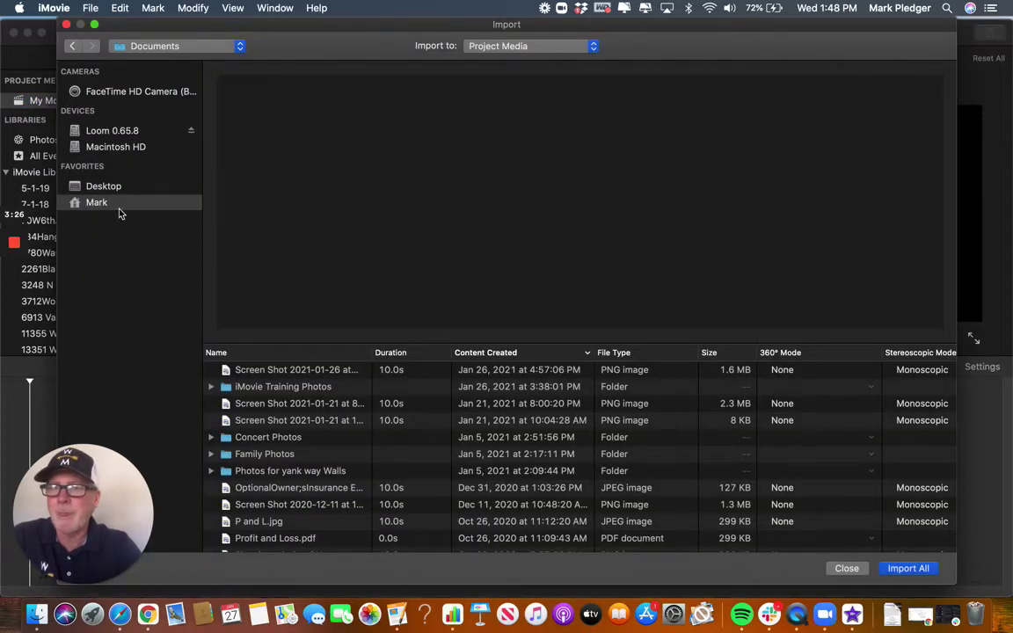
click(104, 186)
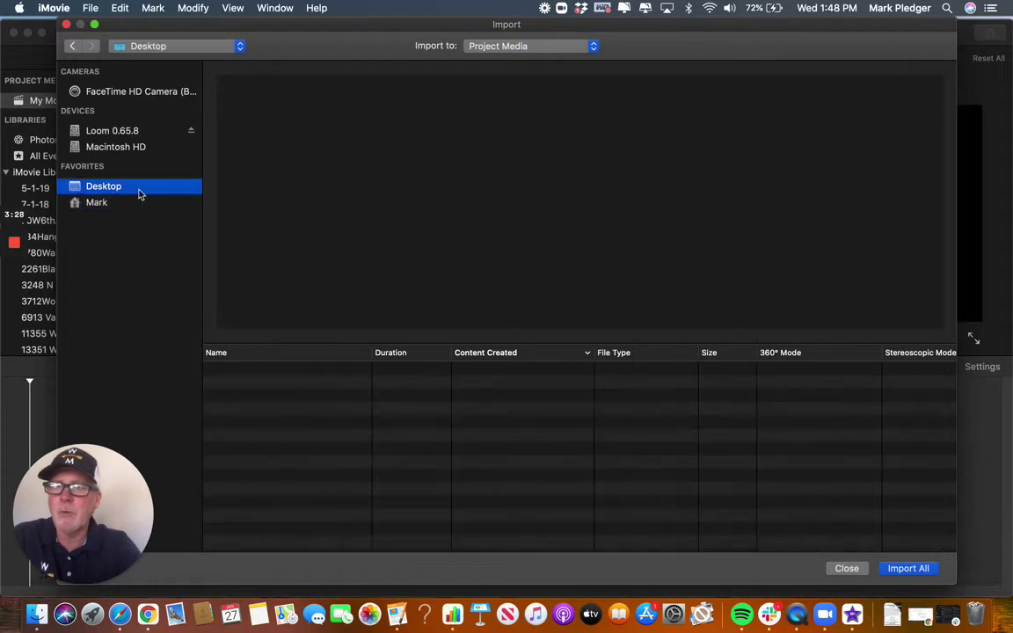
click(99, 205)
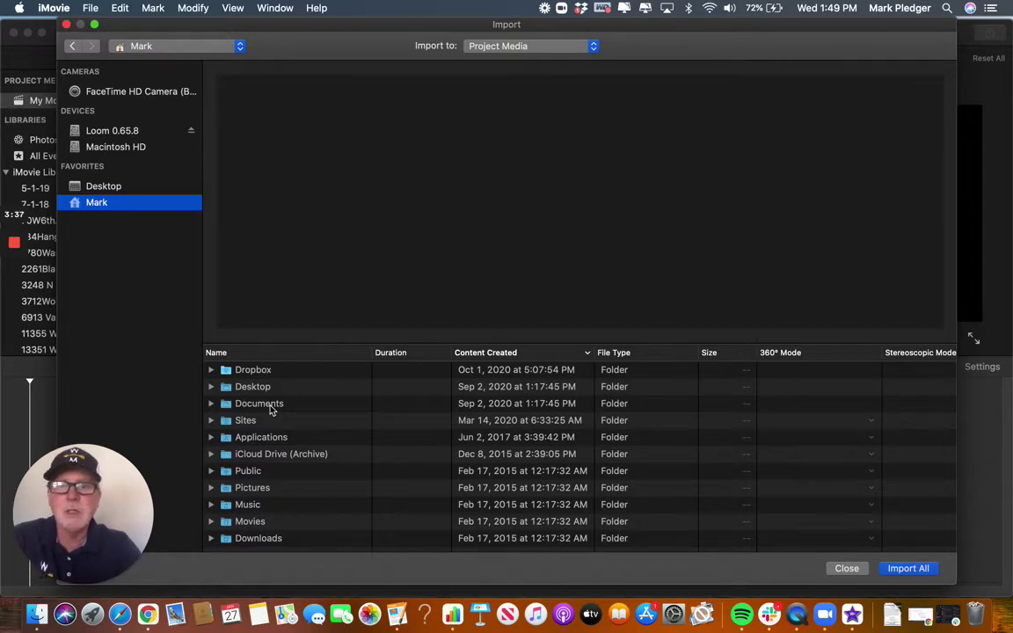
double_click(271, 408)
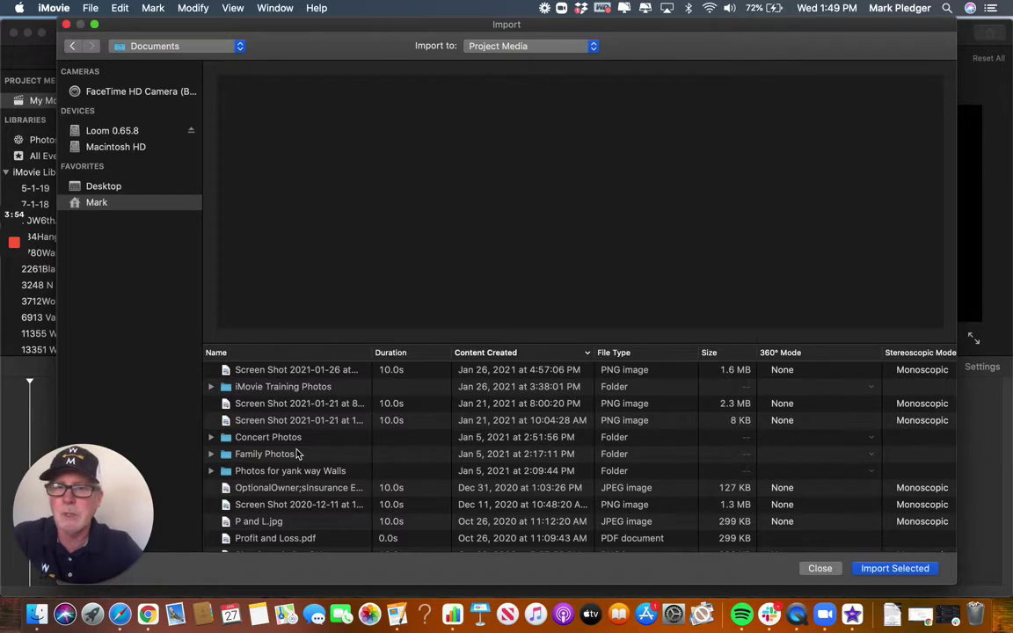
click(288, 391)
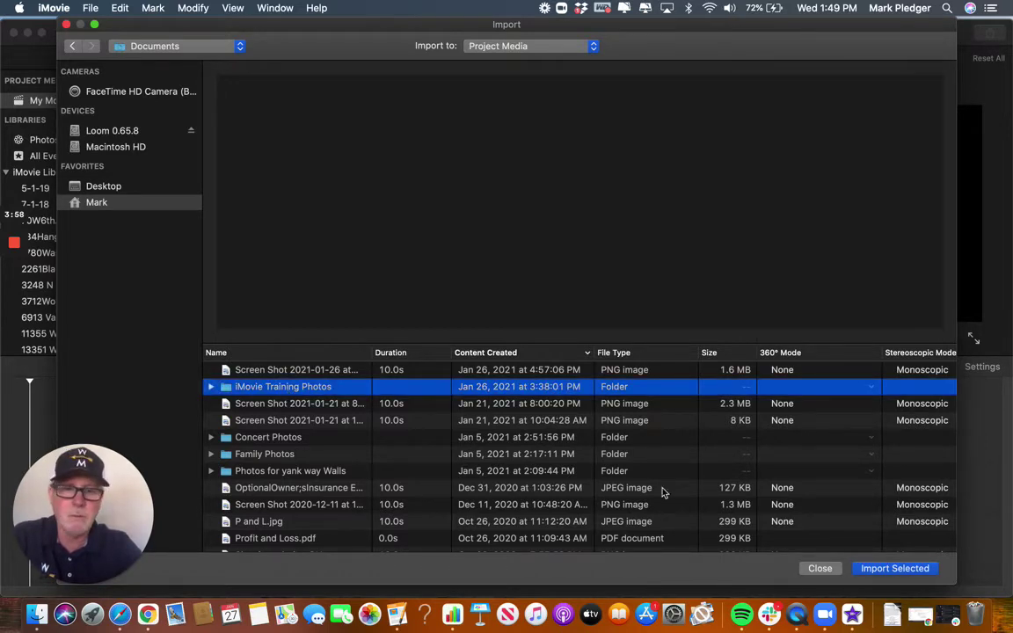
click(894, 568)
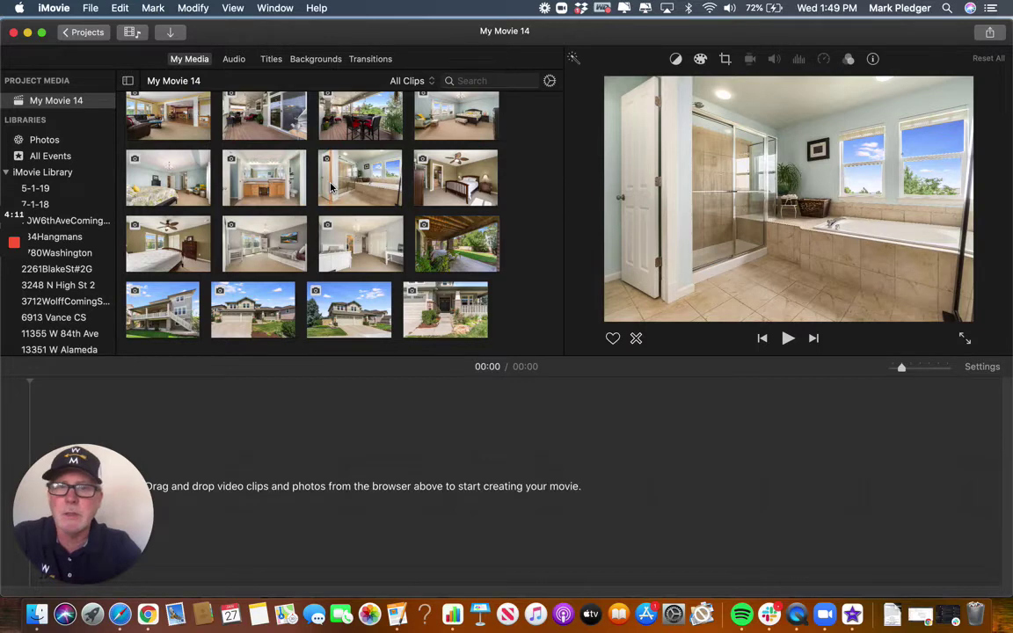
scroll(331, 185, up, 5)
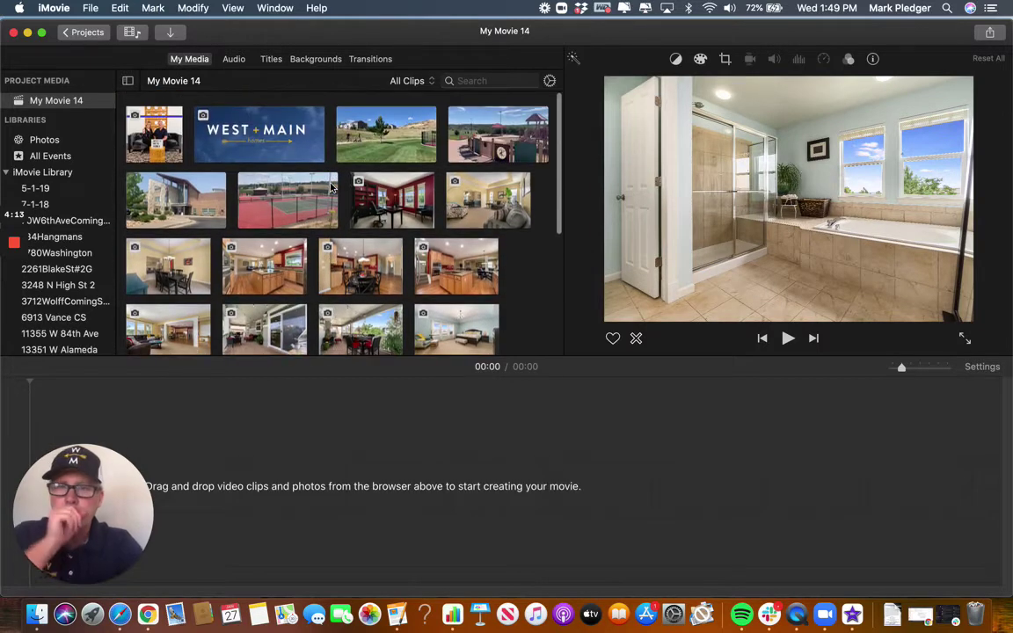
scroll(330, 185, down, 5)
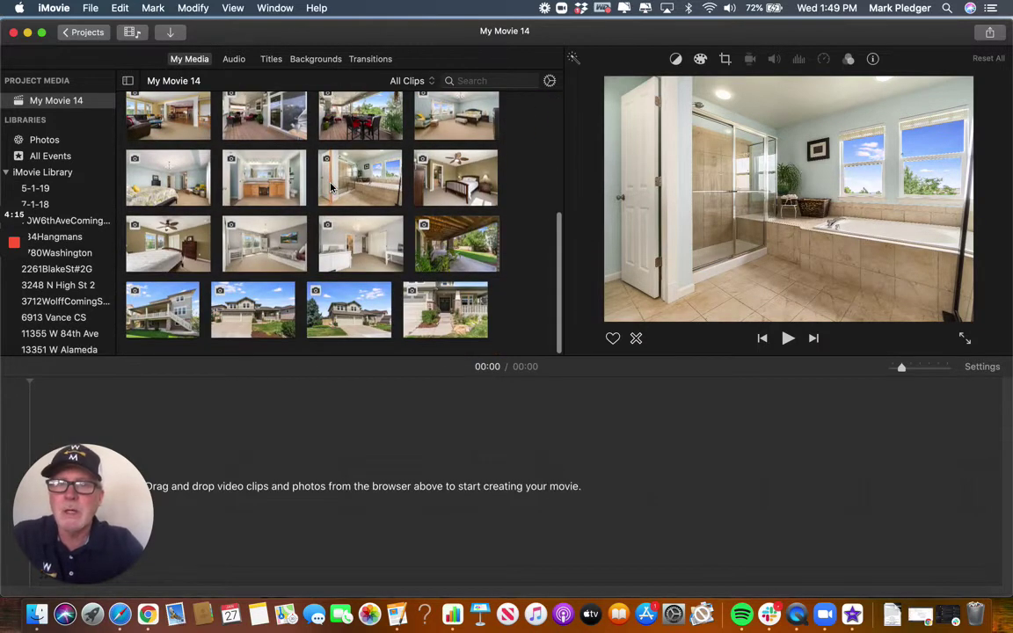
scroll(330, 185, up, 5)
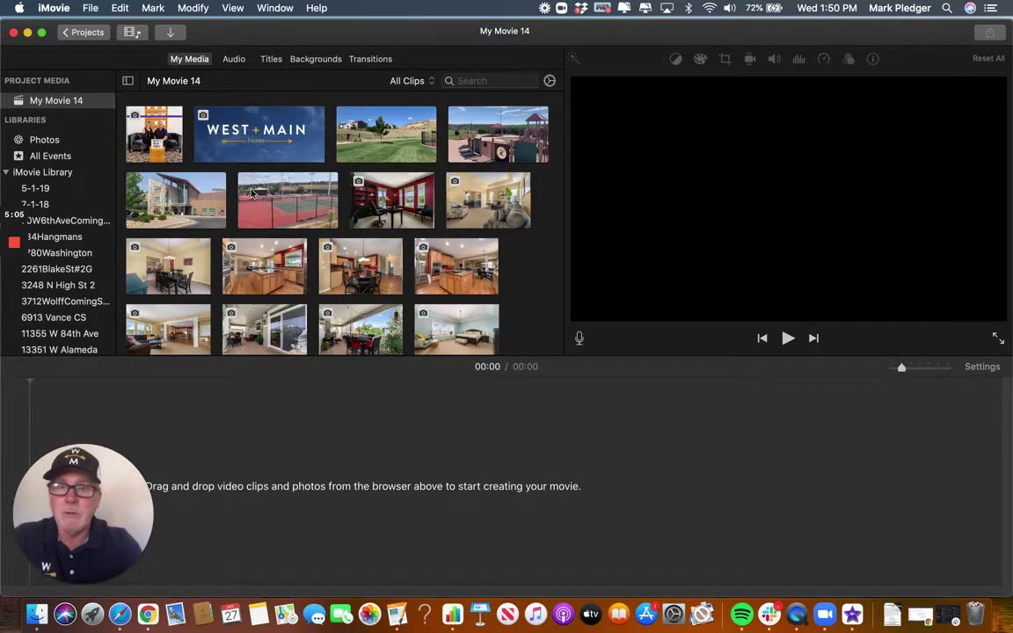
Place the West + Main logo clip at the start of the empty timeline.
click(249, 139)
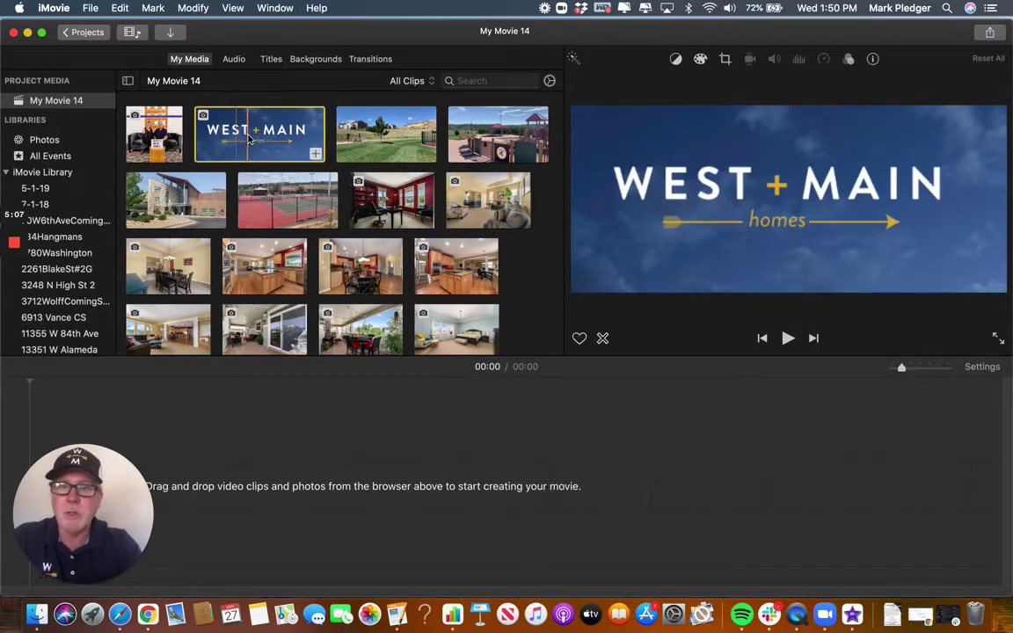
drag(249, 139, 207, 420)
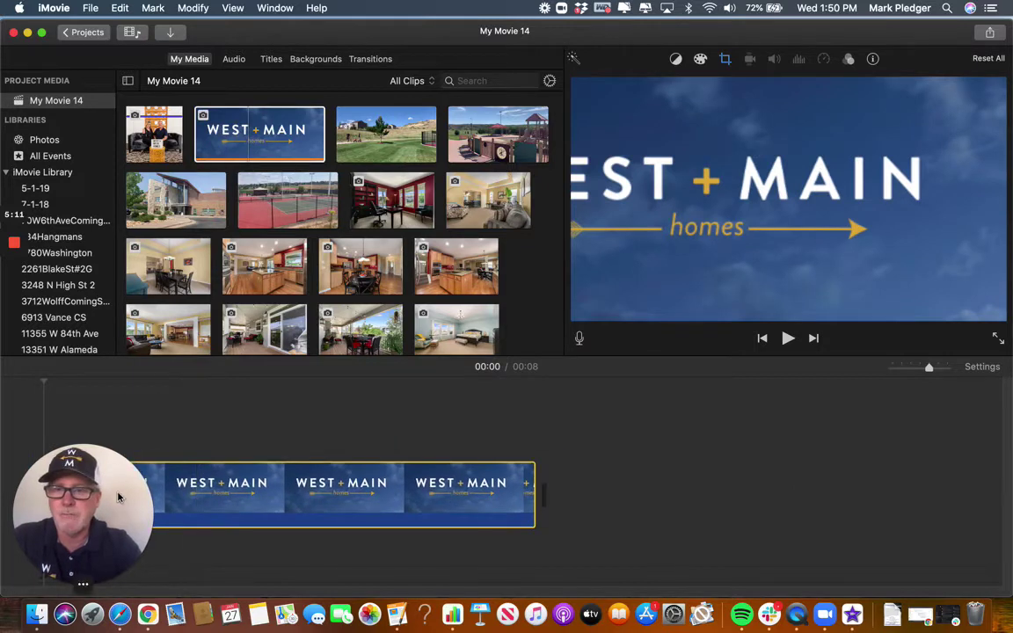
drag(79, 527, 861, 466)
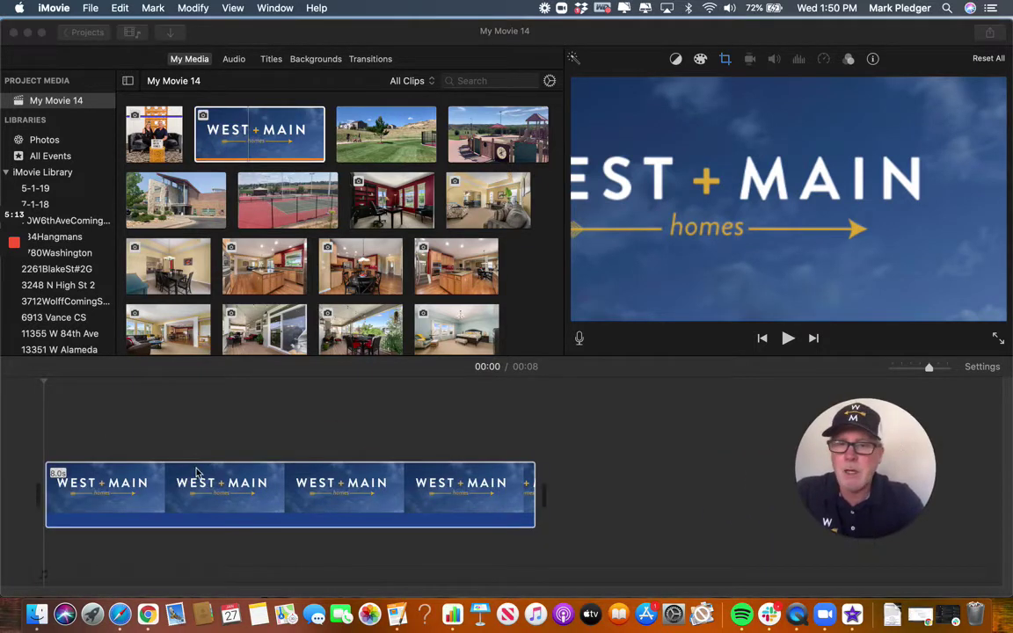
Trim the logo clip from 8.0 seconds down to 4.0 seconds.
click(212, 494)
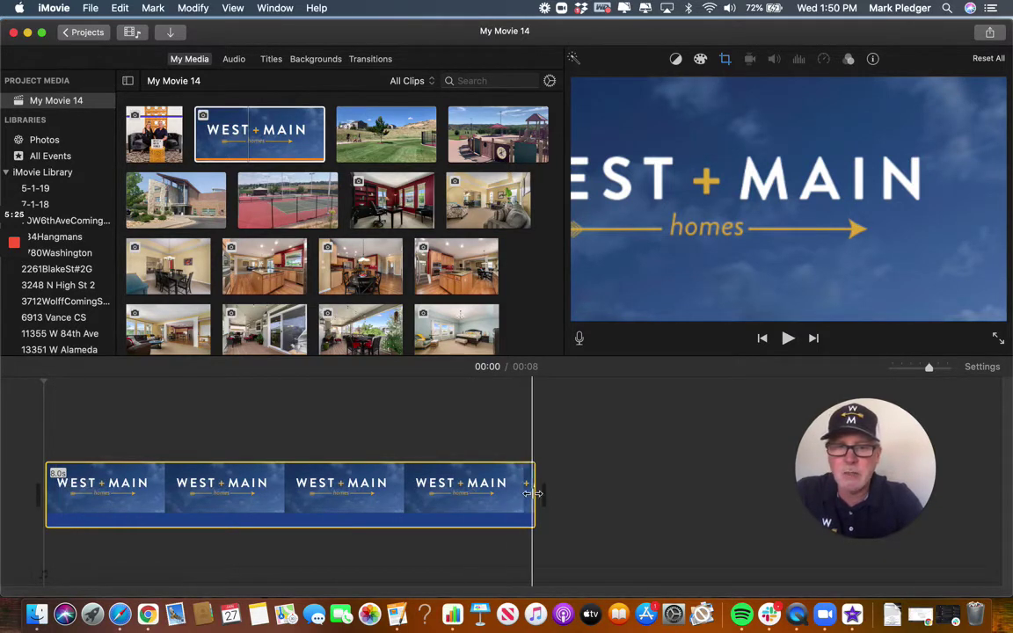
drag(530, 493, 356, 492)
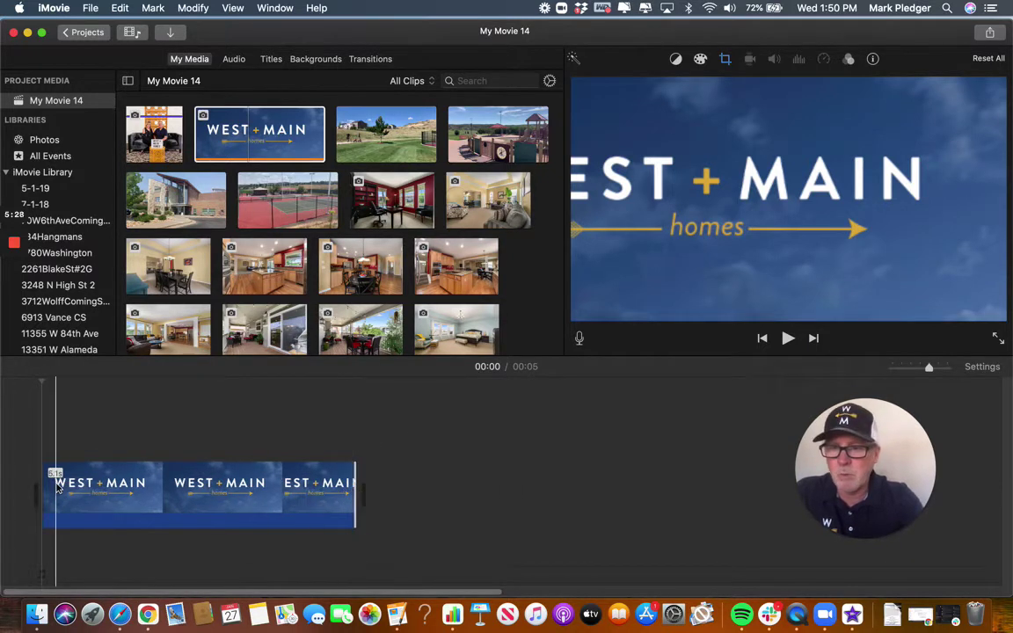
drag(349, 495, 288, 493)
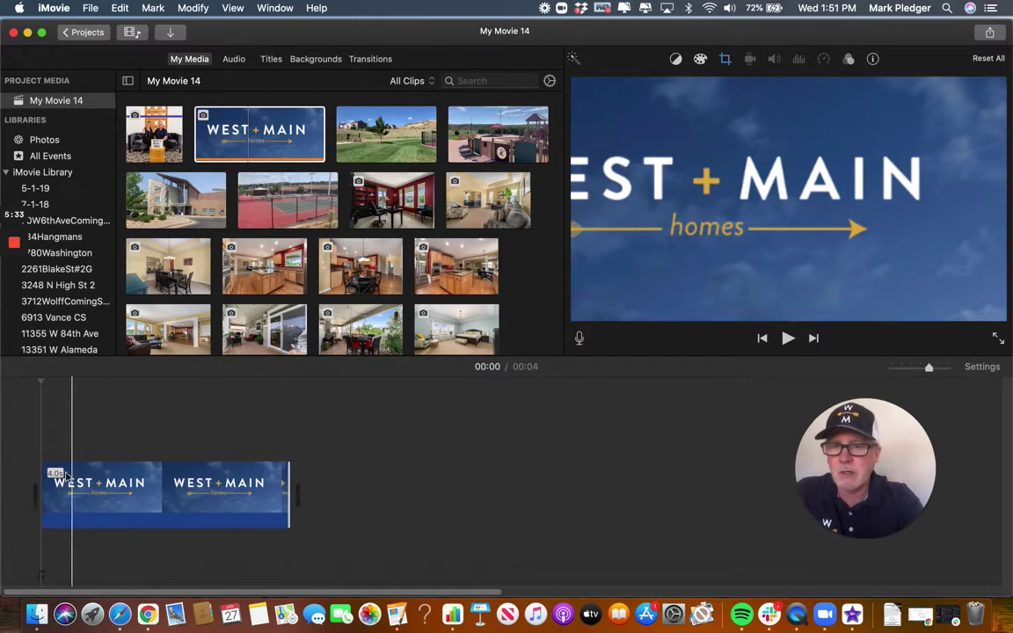
click(179, 497)
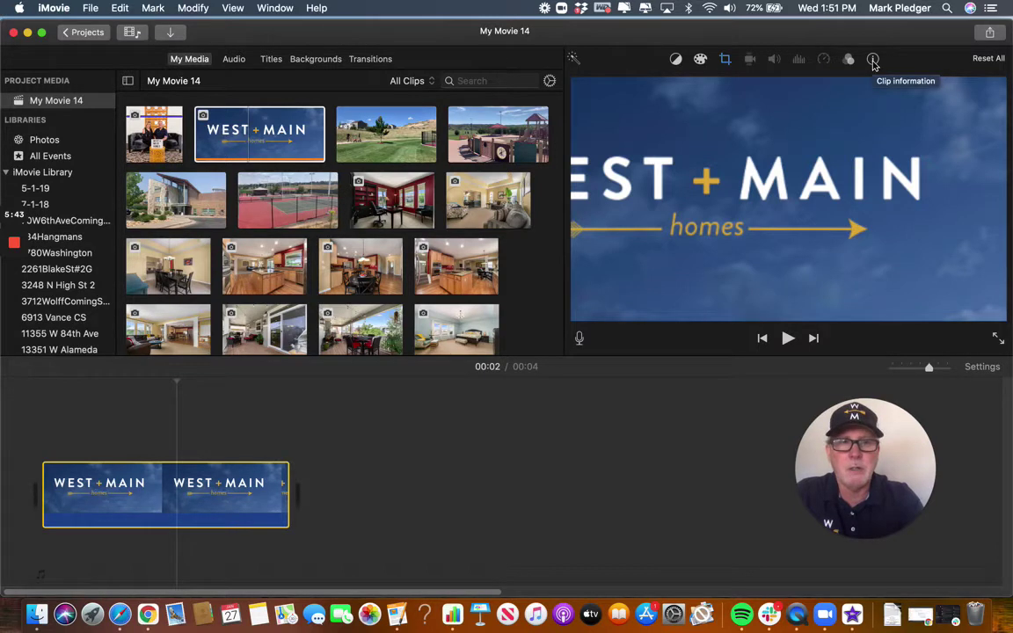
Set the logo clip's duration to 2.5 seconds in the Clip information panel.
click(873, 59)
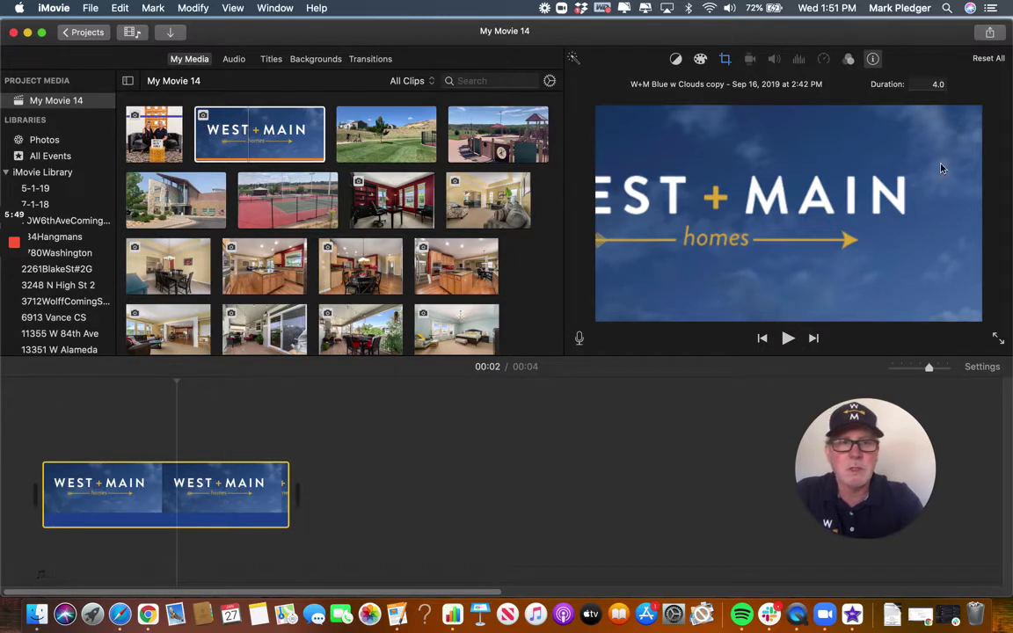
click(938, 84)
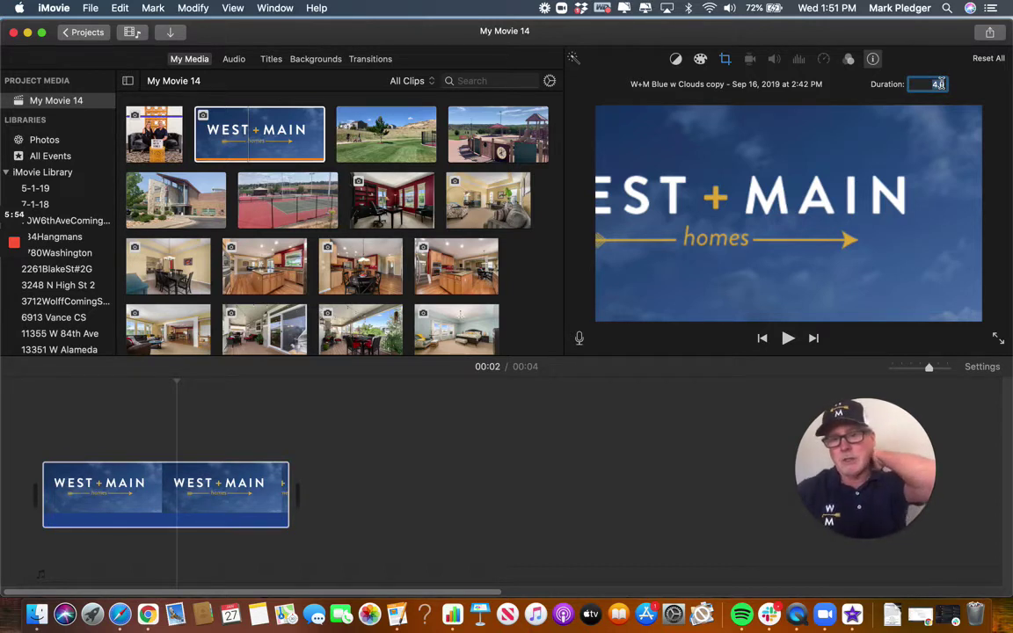
text(2.5)
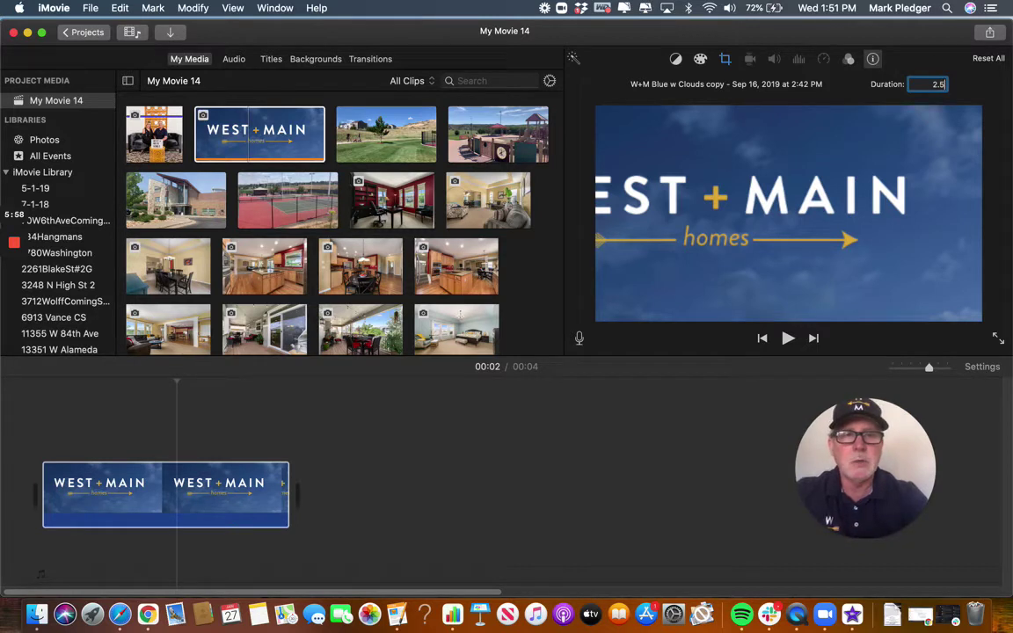
key(Return)
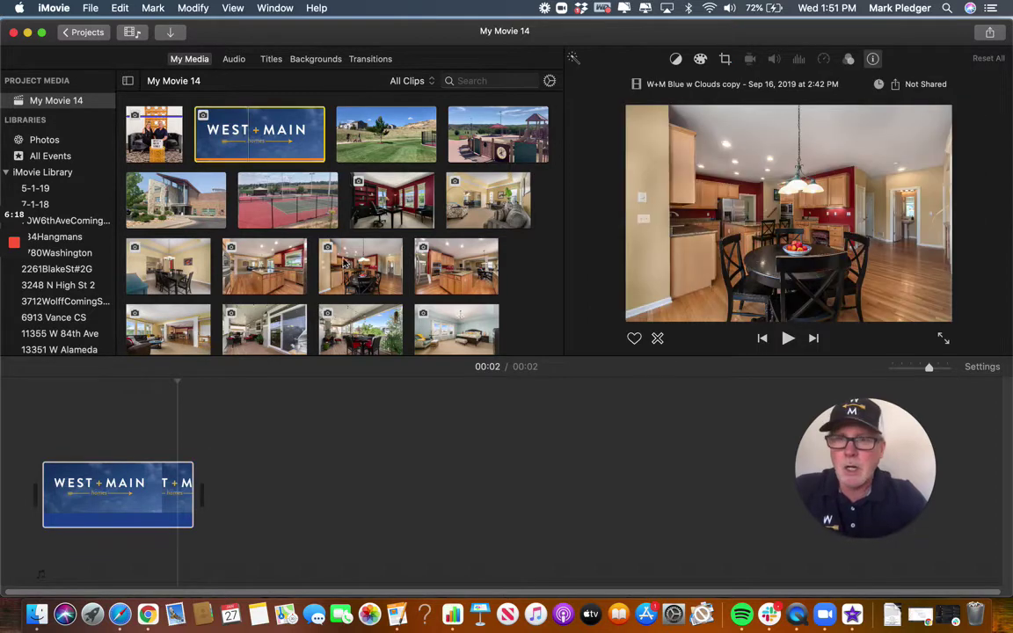
click(159, 494)
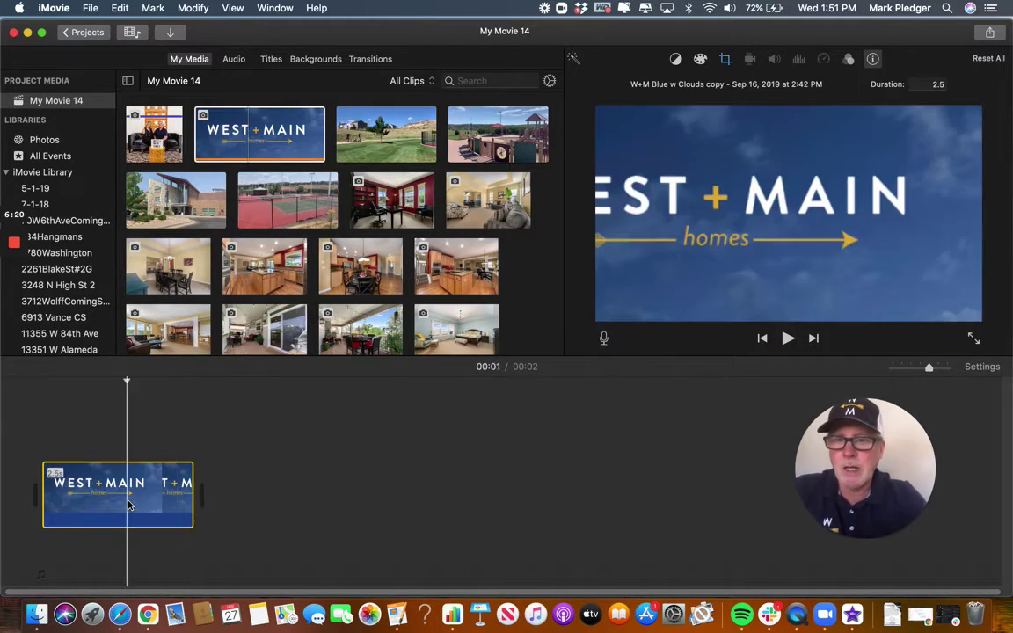
scroll(283, 291, down, 6)
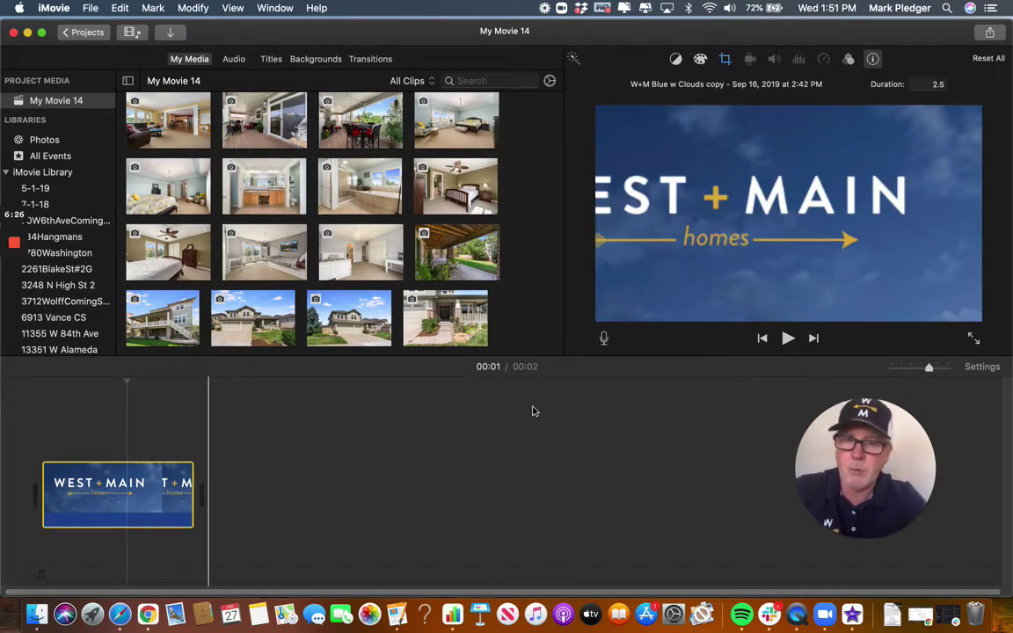
Append the two house exterior photos and the front-porch photo after the logo clip.
scroll(377, 240, down, 1)
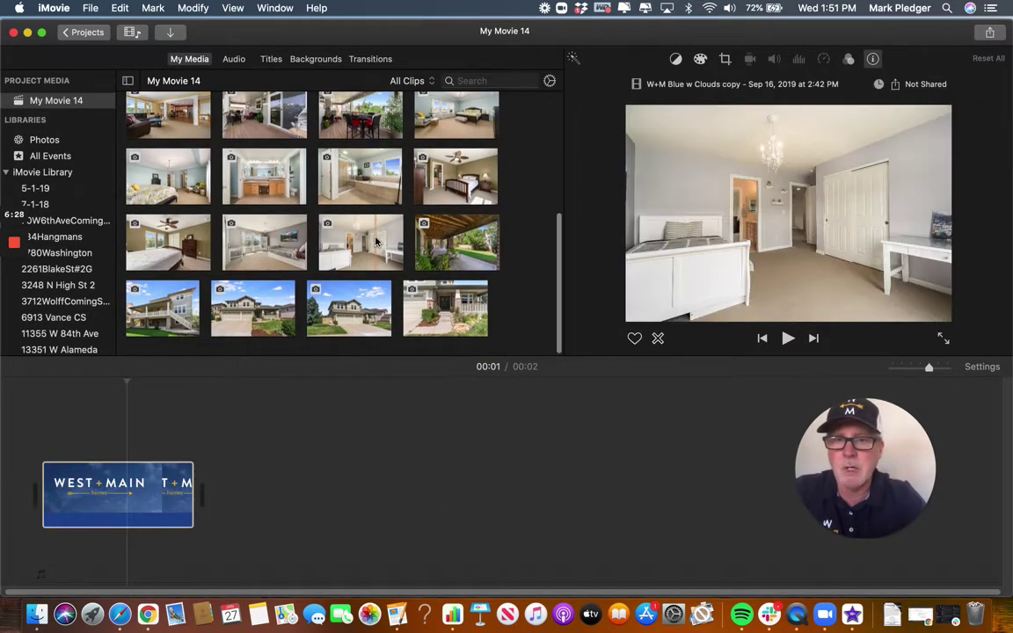
scroll(374, 247, up, 5)
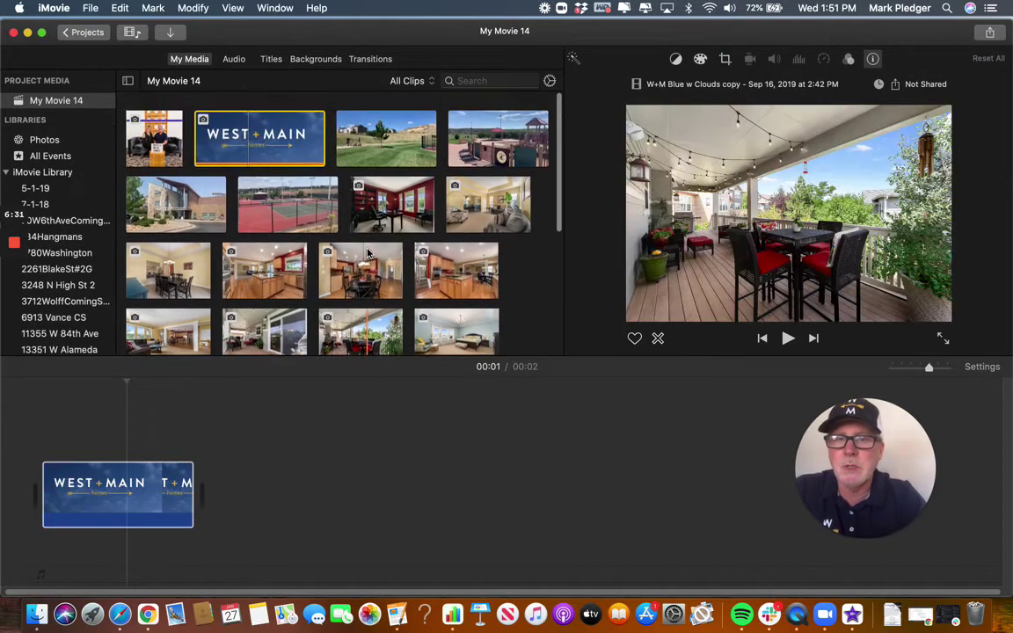
scroll(308, 281, down, 6)
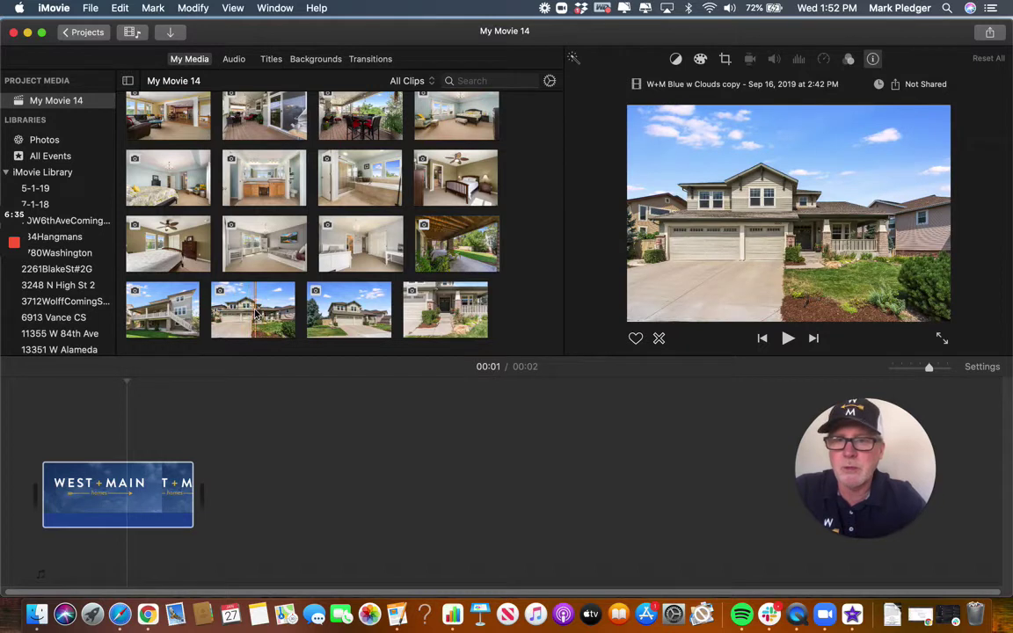
click(256, 314)
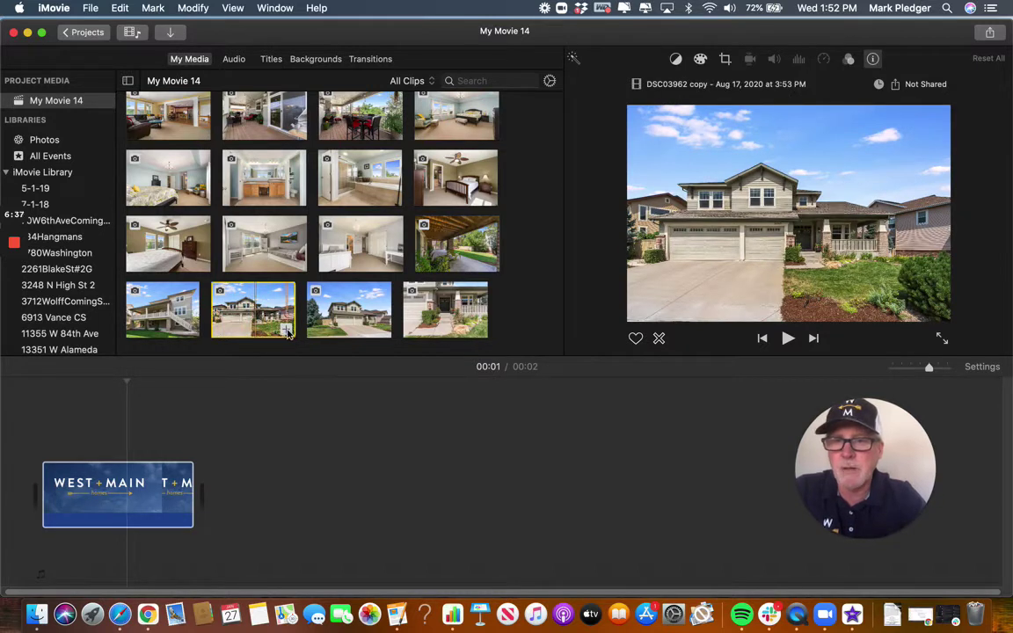
click(287, 331)
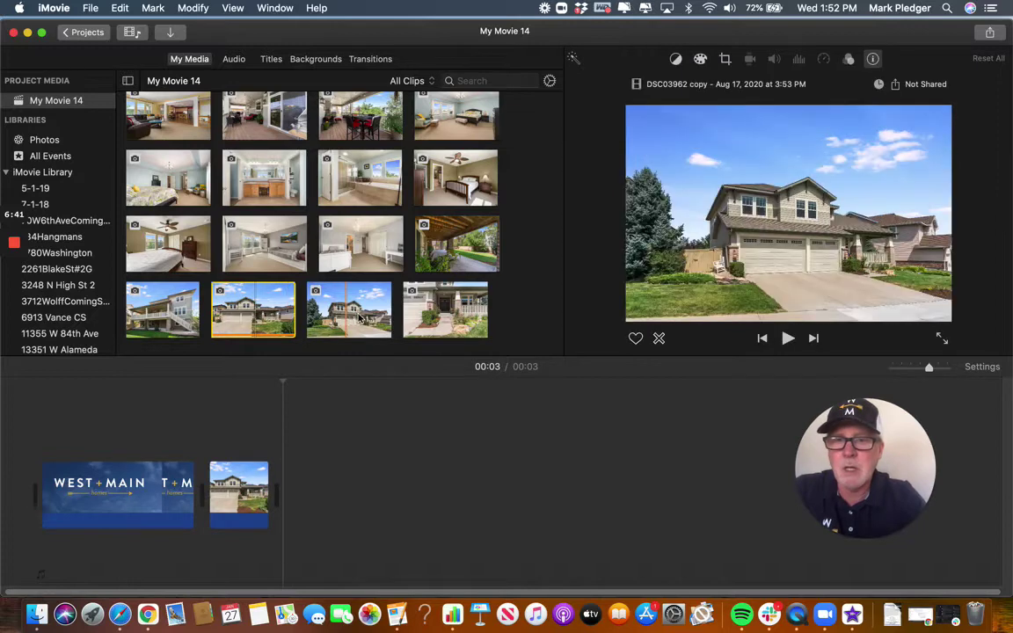
click(380, 328)
click(381, 329)
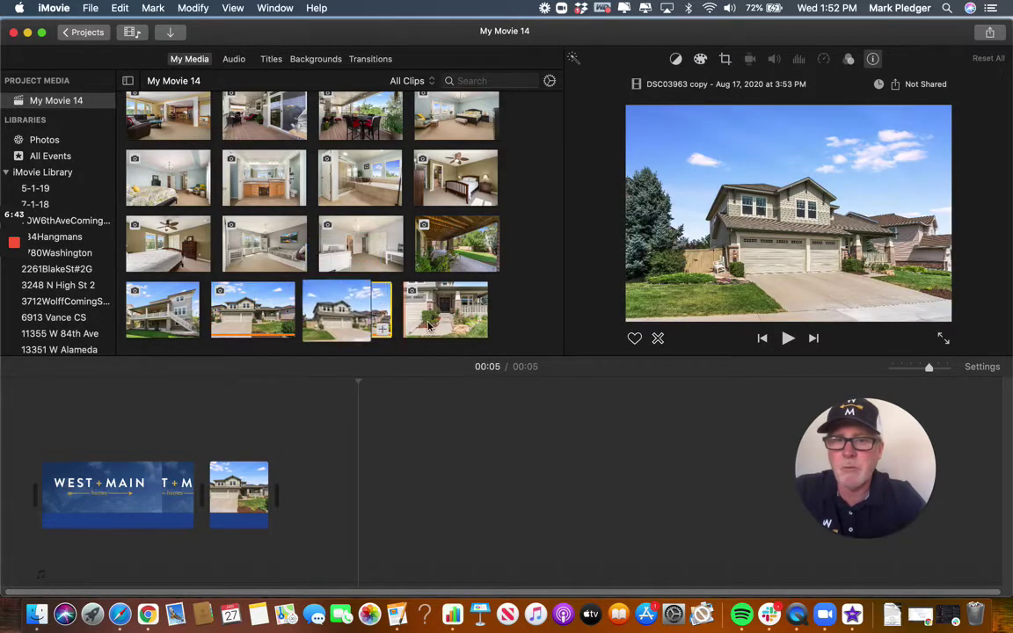
click(476, 329)
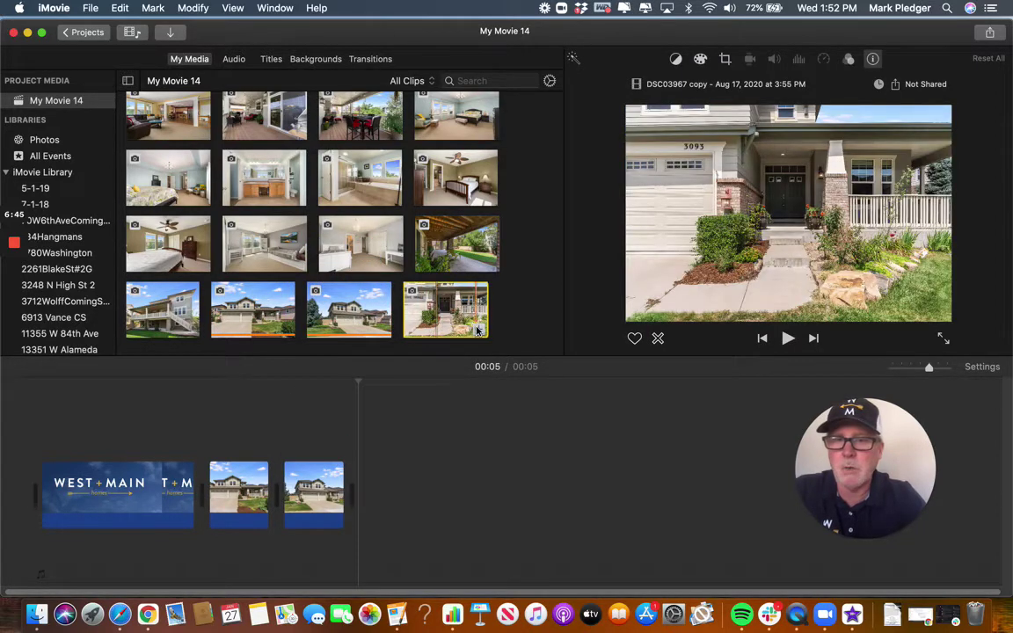
click(477, 329)
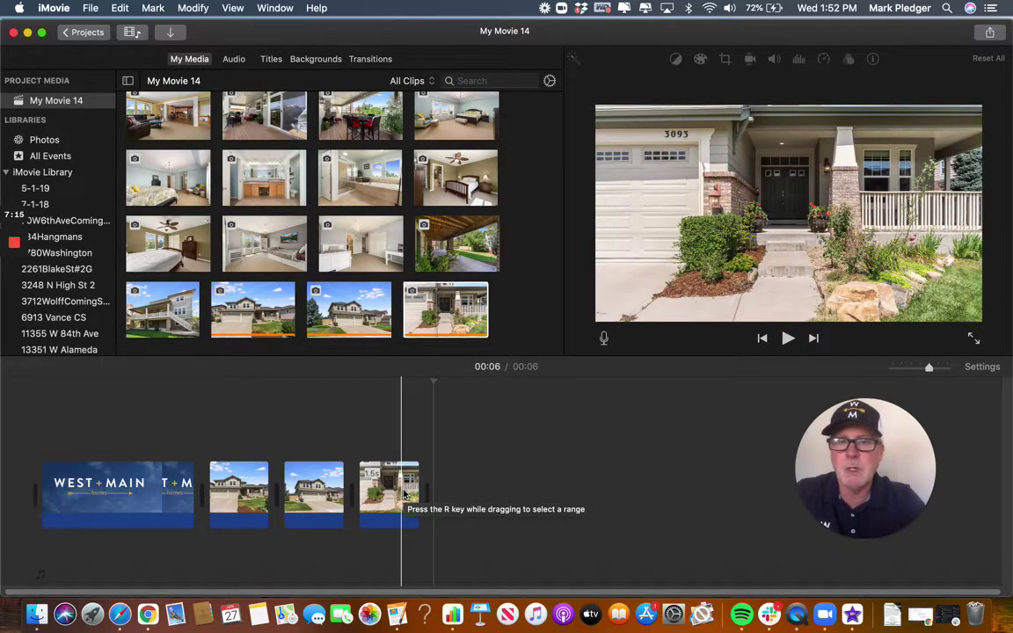
Append the living-room and dining-room photos after the porch photo.
scroll(360, 254, up, 5)
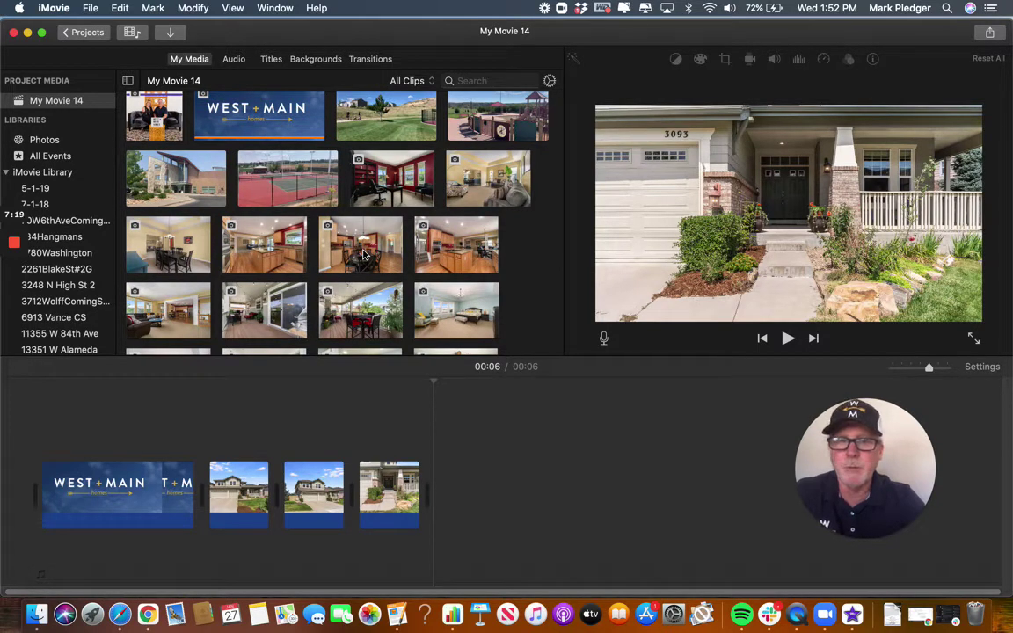
scroll(363, 254, down, 2)
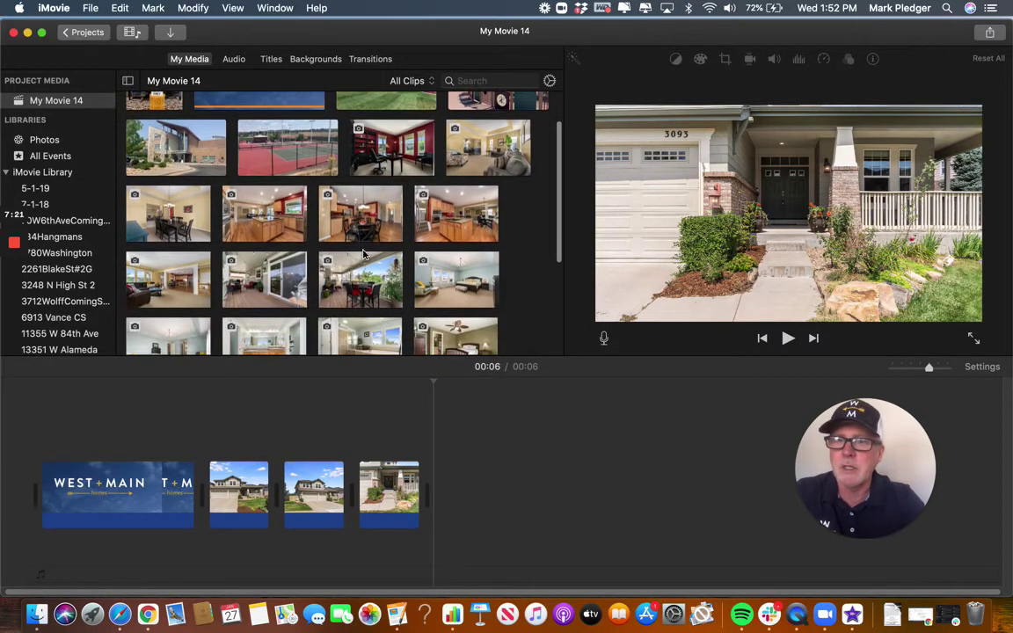
scroll(363, 254, down, 4)
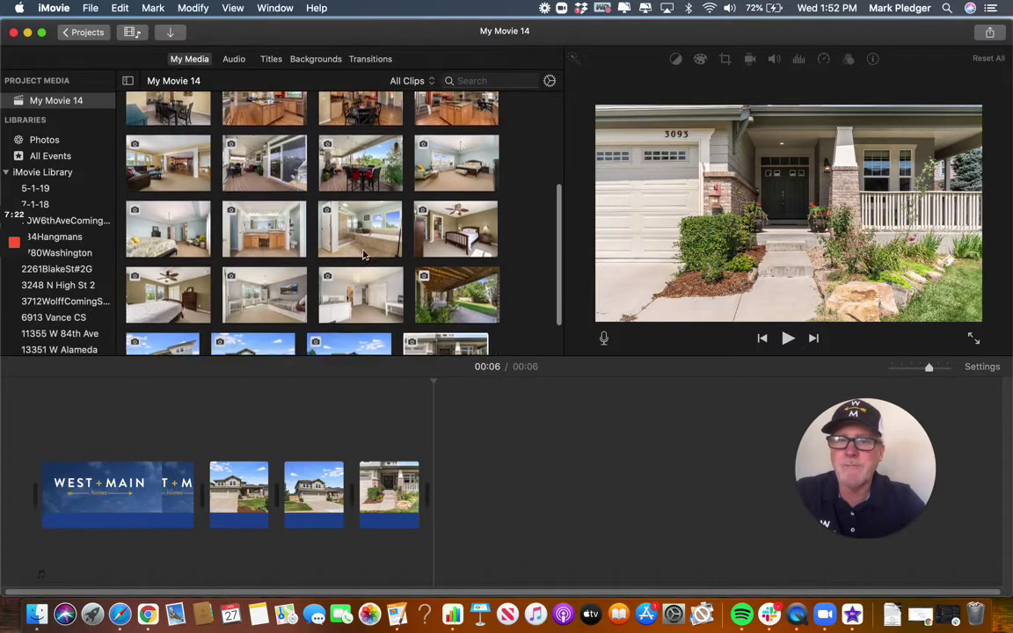
scroll(363, 254, down, 2)
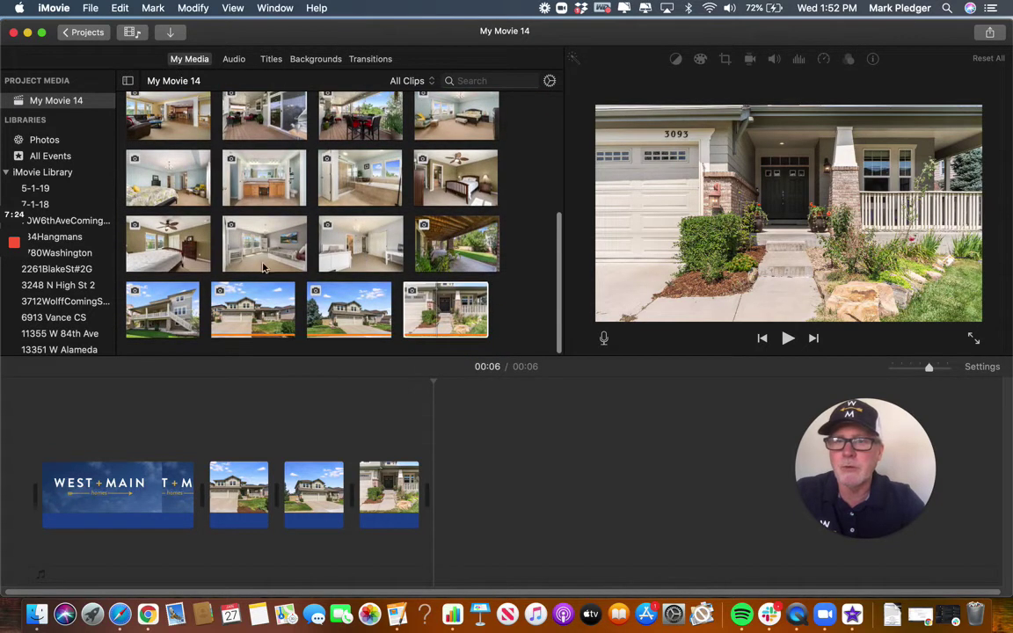
scroll(368, 254, up, 6)
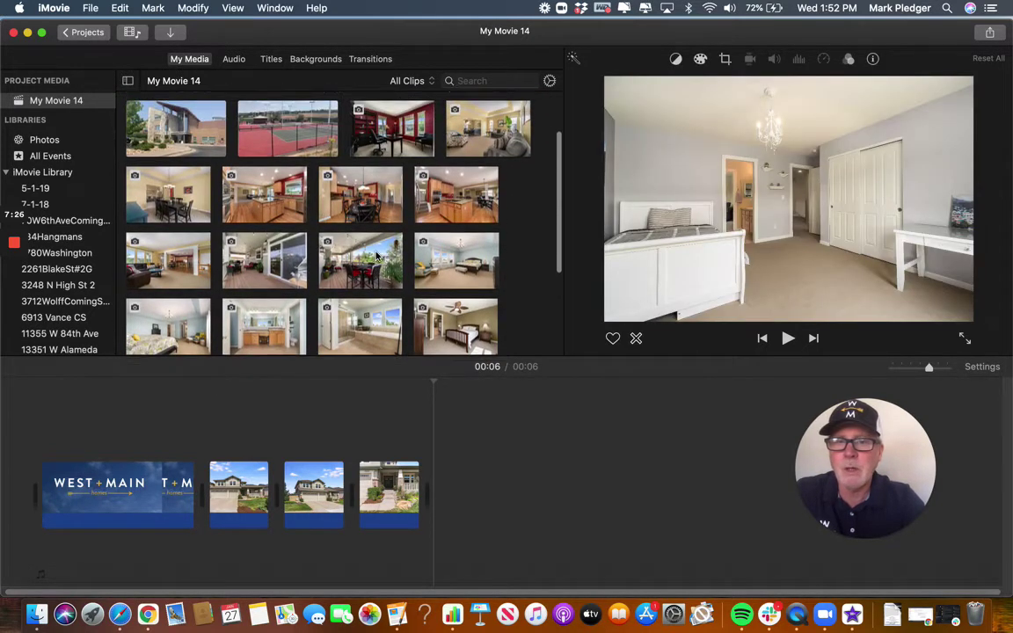
scroll(375, 255, up, 2)
click(501, 199)
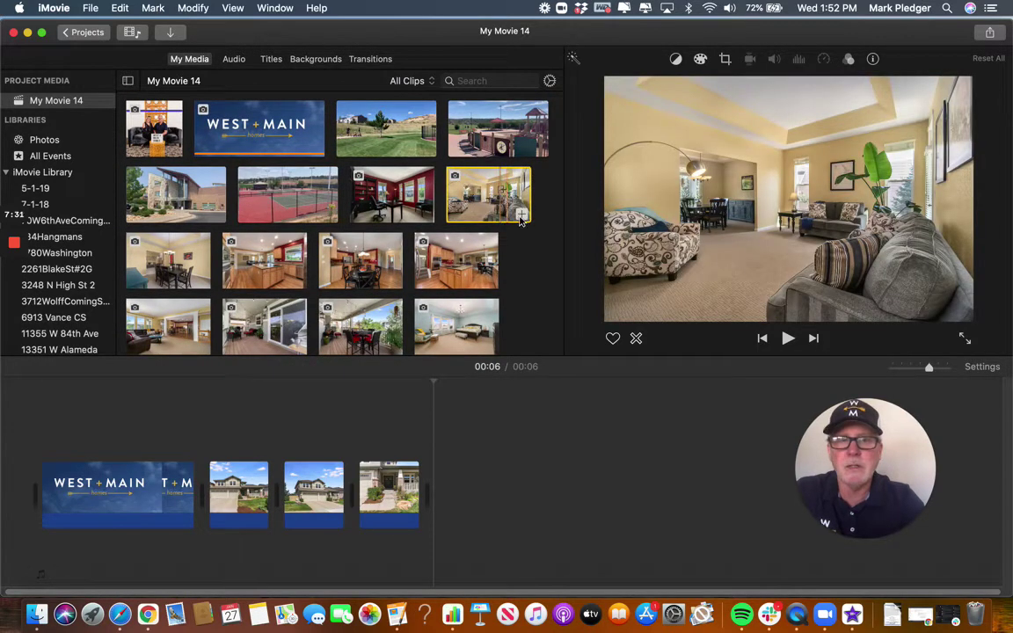
click(522, 215)
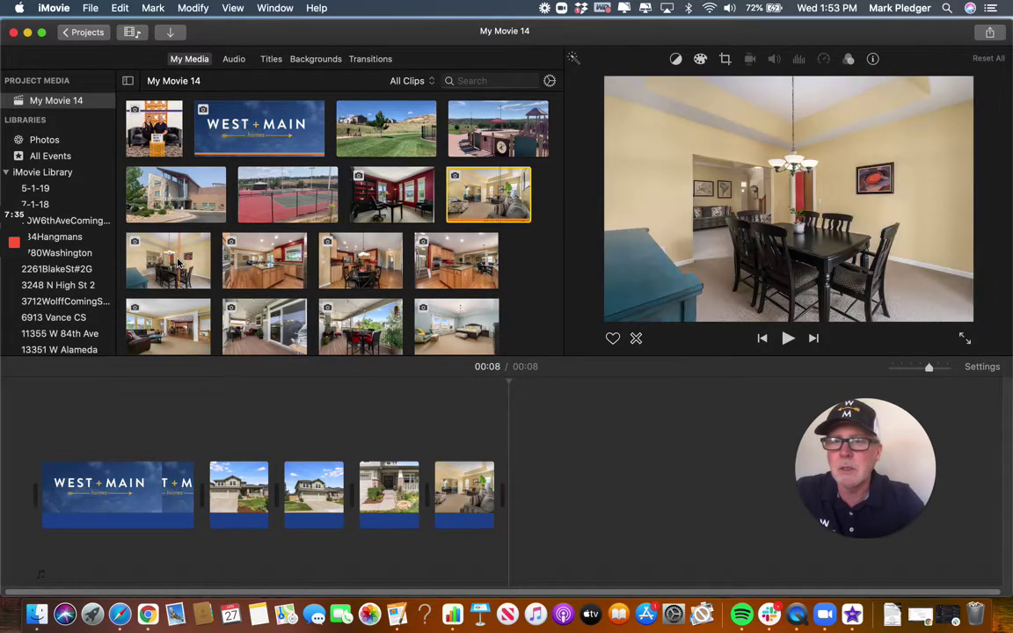
click(161, 264)
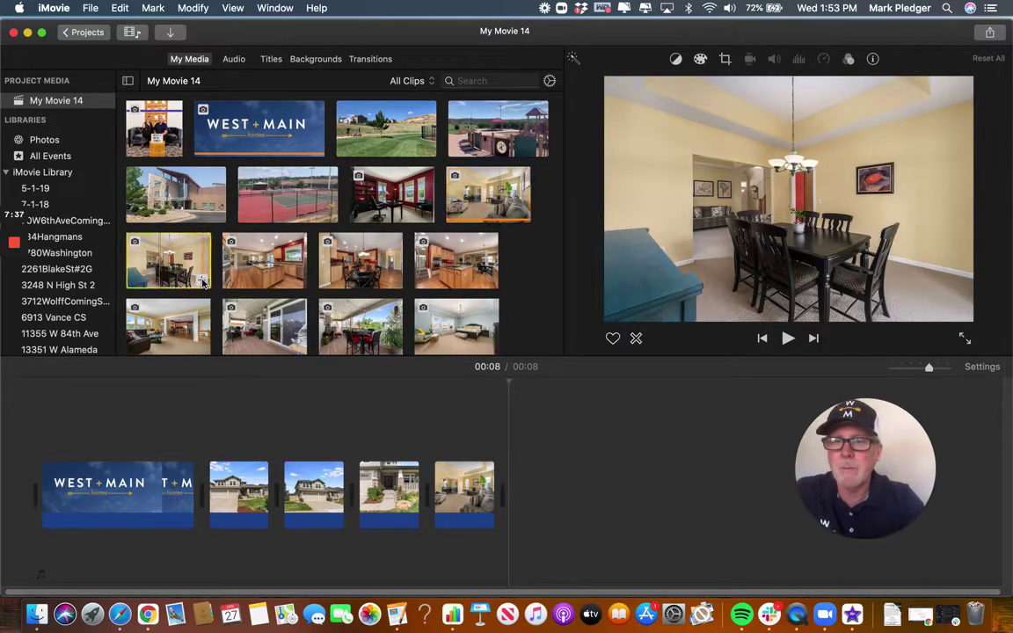
drag(202, 282, 492, 462)
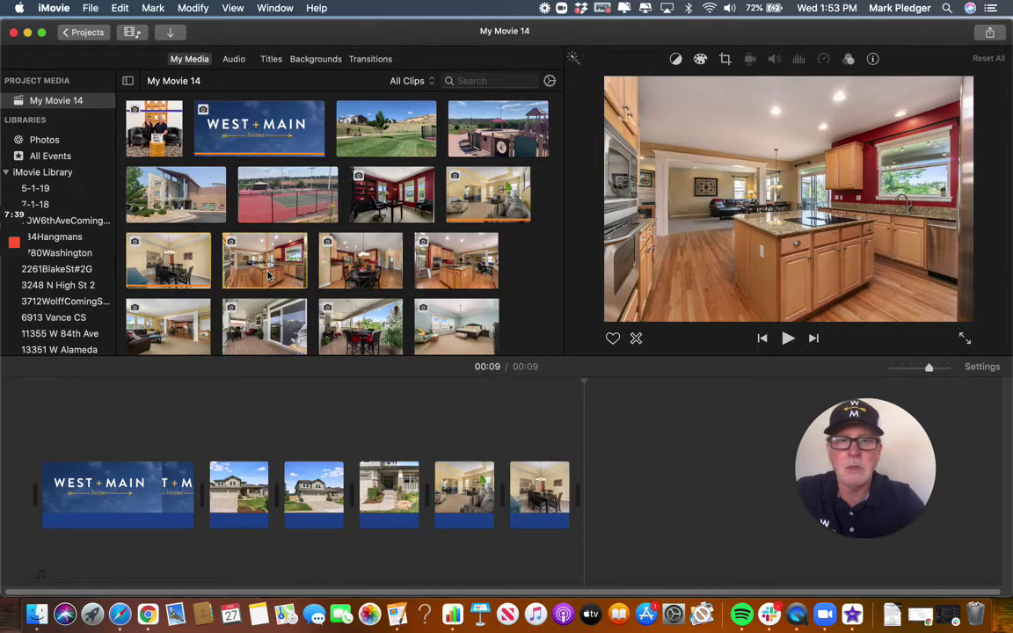
Add the two kitchen photos to the end of the movie, reaching 12 seconds.
click(268, 276)
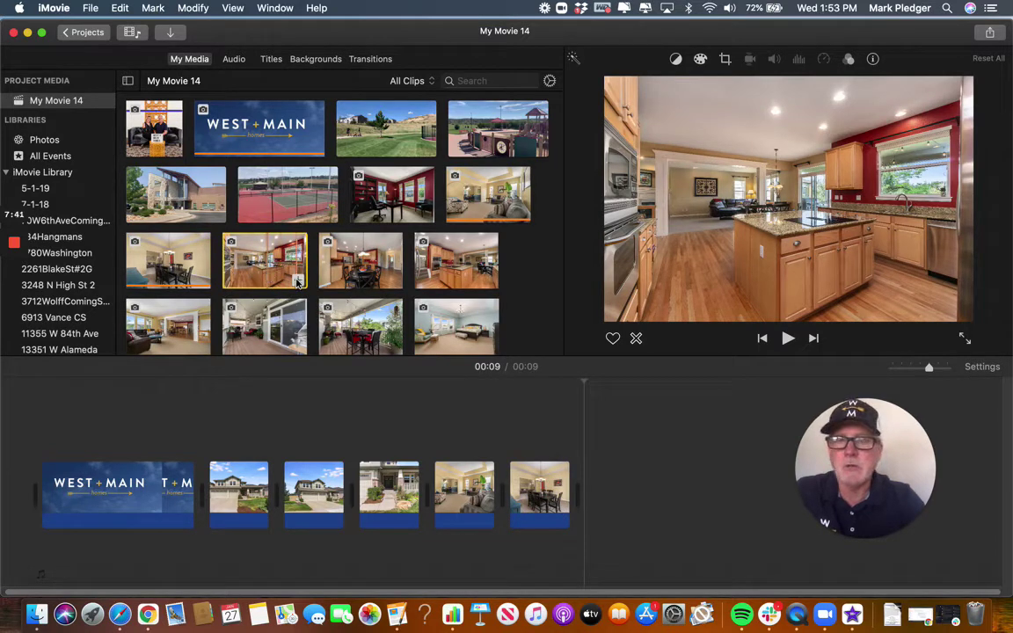
drag(297, 281, 562, 484)
click(352, 275)
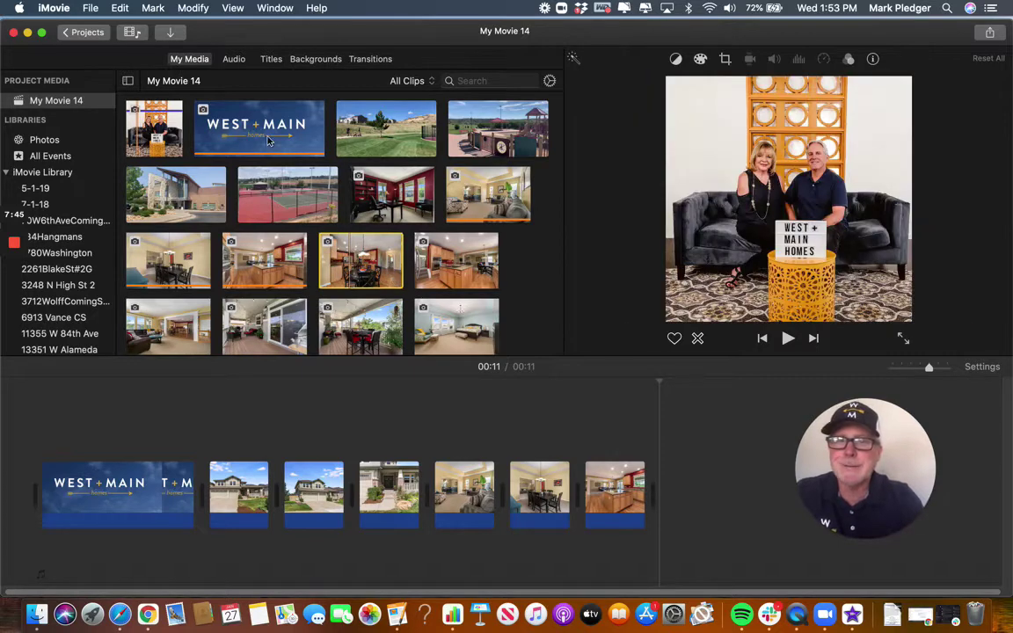
click(451, 268)
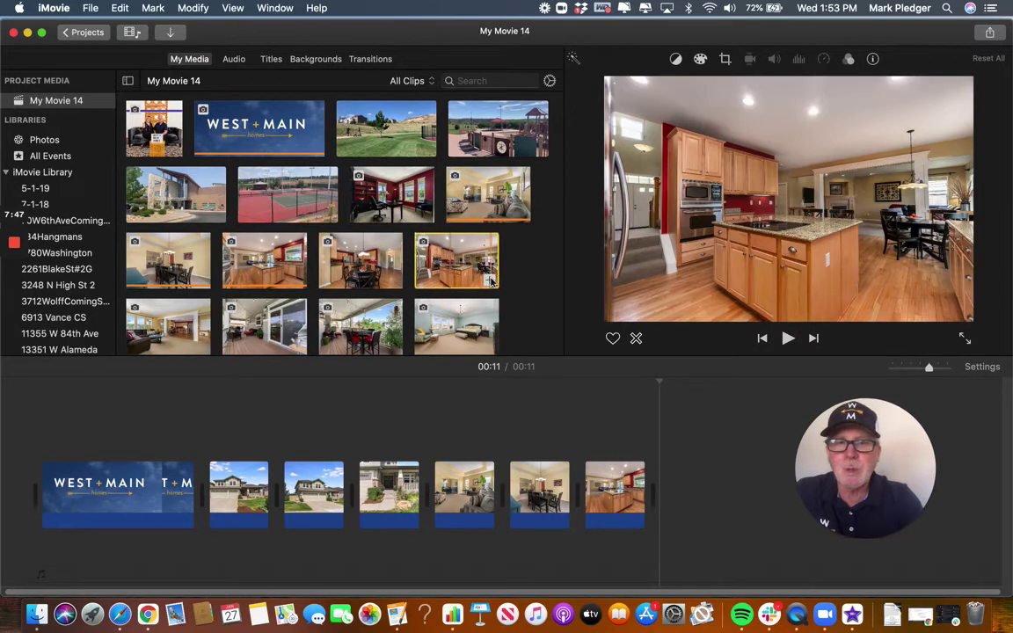
drag(492, 279, 620, 466)
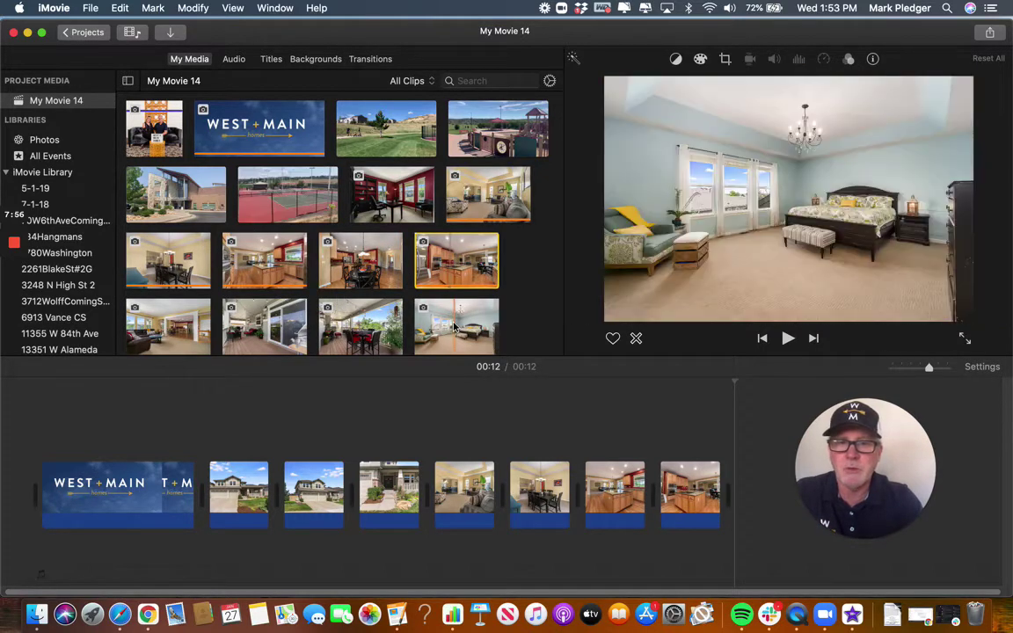
Append the master bedroom, bathroom vanity and tub bathroom photos to the movie.
click(490, 346)
drag(491, 345, 695, 475)
scroll(434, 296, down, 3)
scroll(434, 296, down, 2)
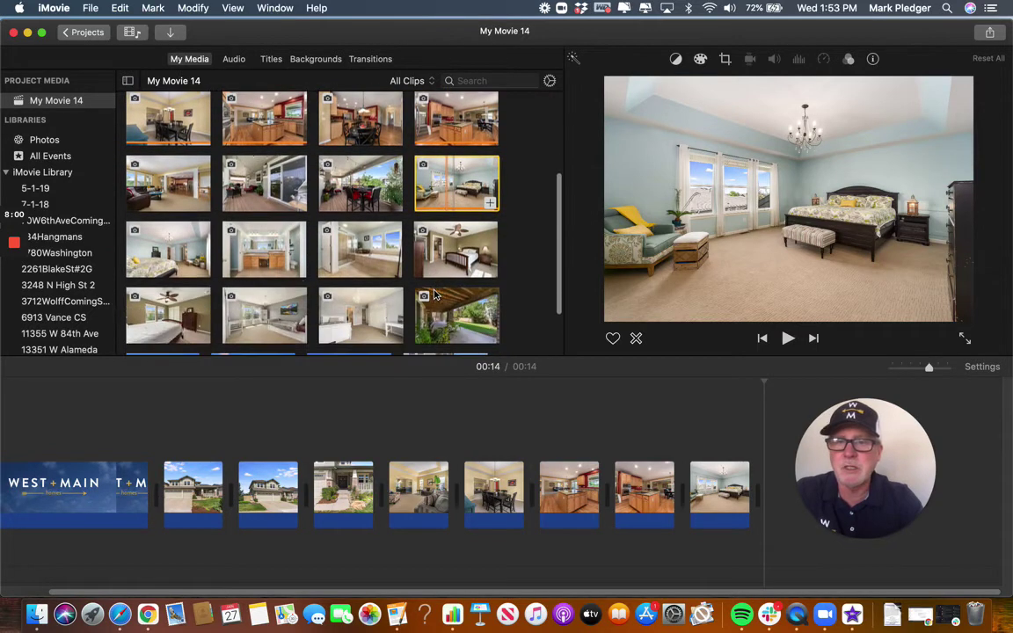
click(201, 269)
click(272, 260)
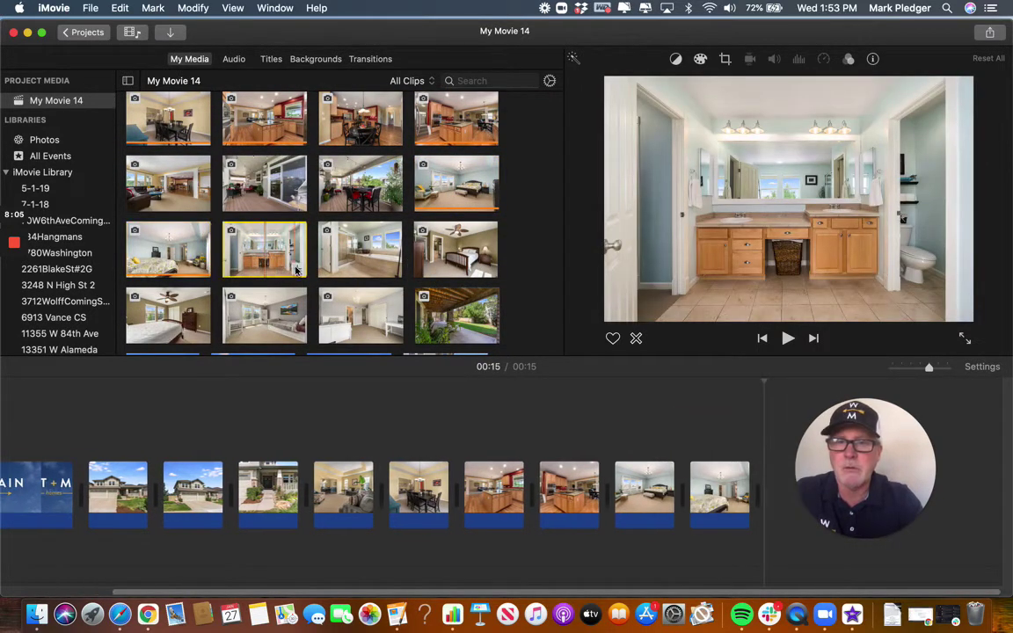
click(296, 271)
click(367, 260)
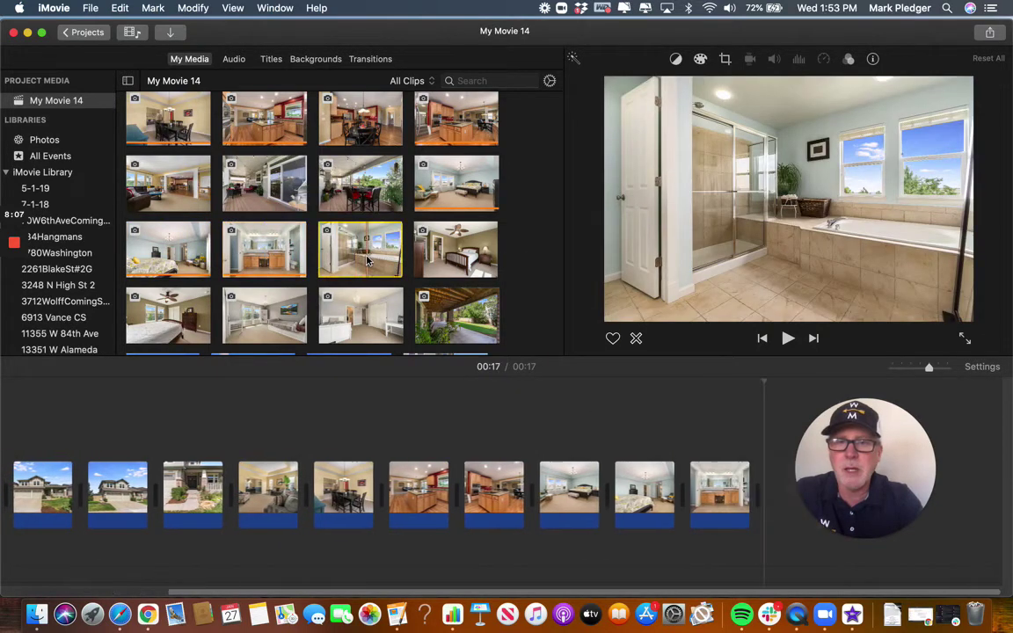
click(392, 268)
Append the two ceiling-fan bedroom, daybed and white bedroom photos, reaching 24 seconds.
click(471, 261)
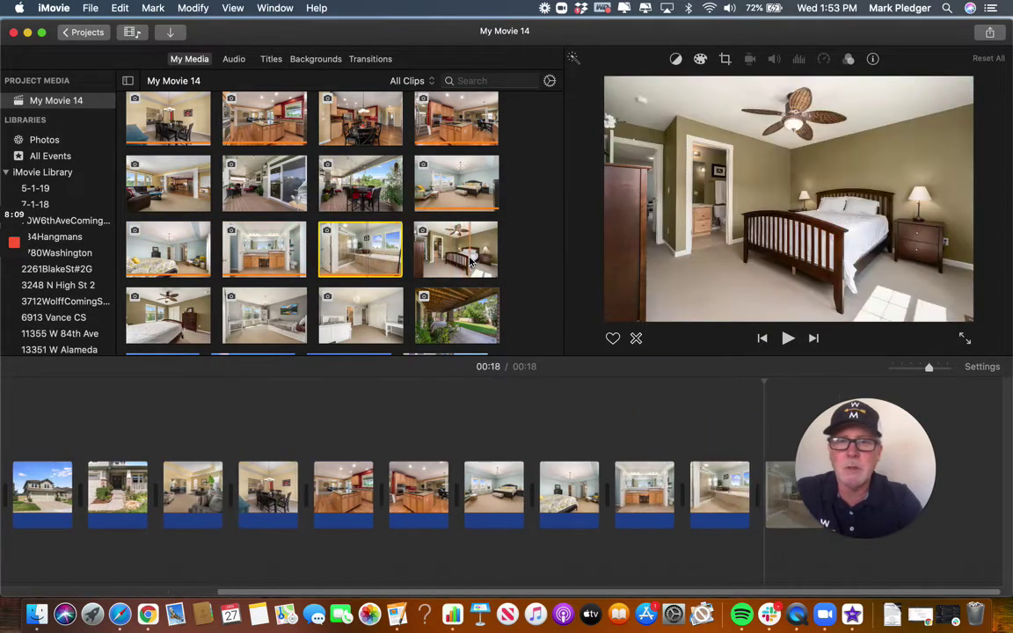
click(488, 270)
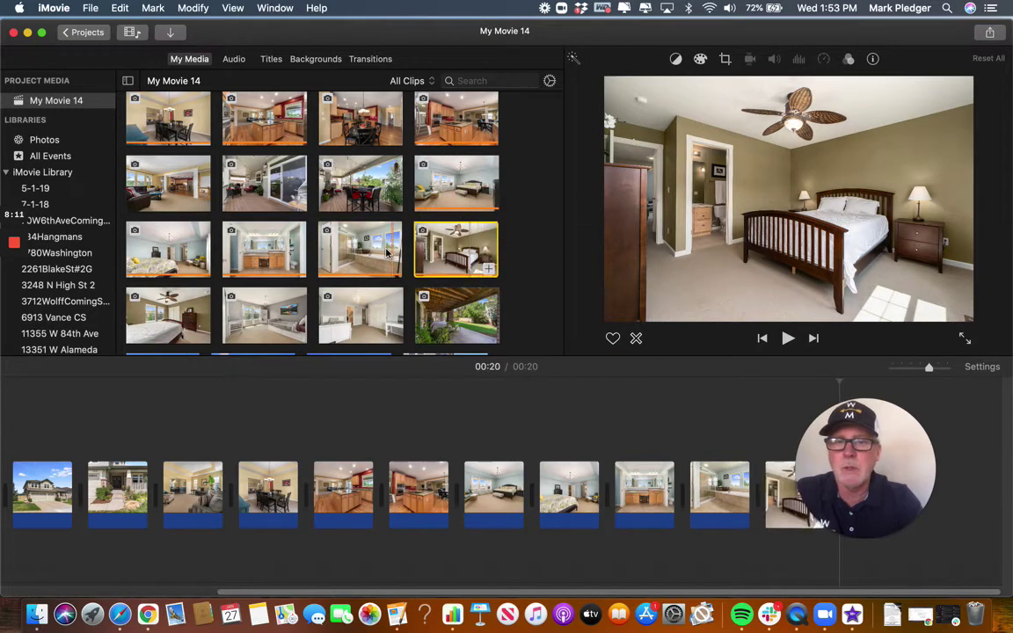
scroll(250, 252, down, 3)
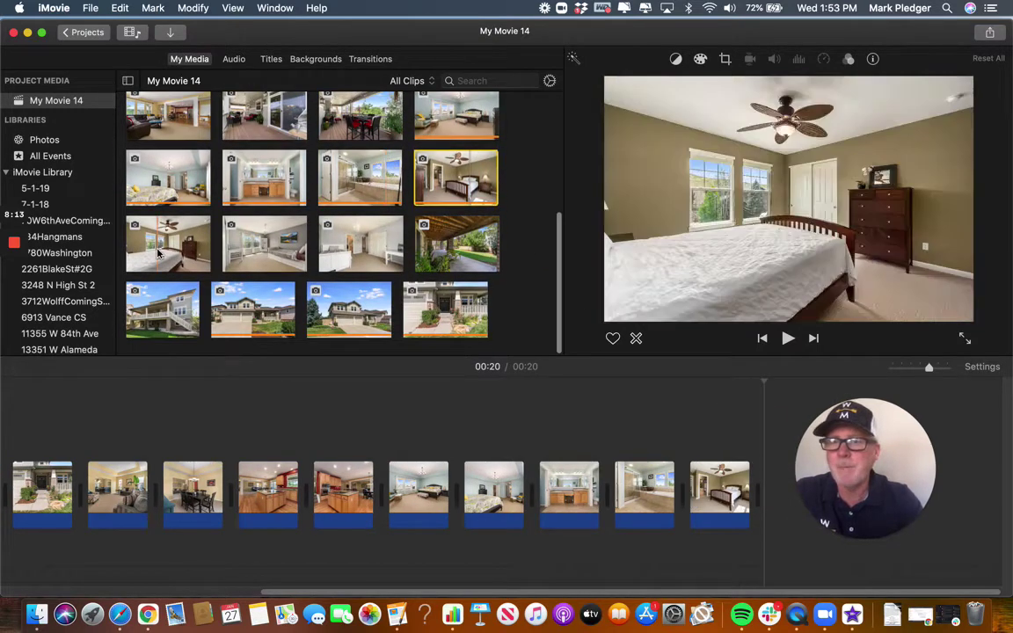
click(144, 227)
click(203, 264)
click(272, 250)
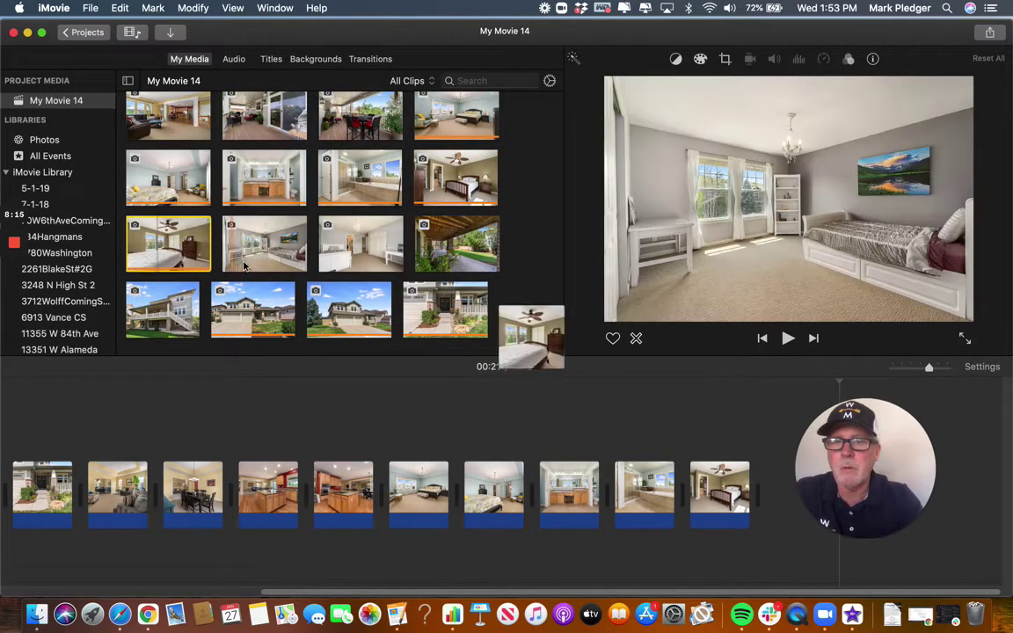
click(297, 265)
click(370, 260)
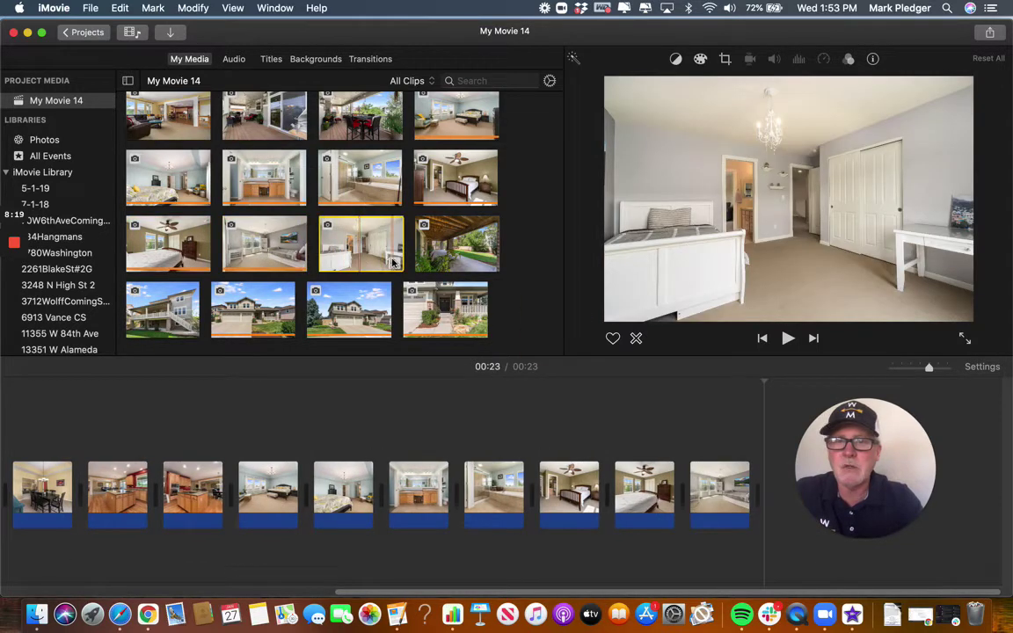
click(392, 262)
scroll(378, 251, up, 3)
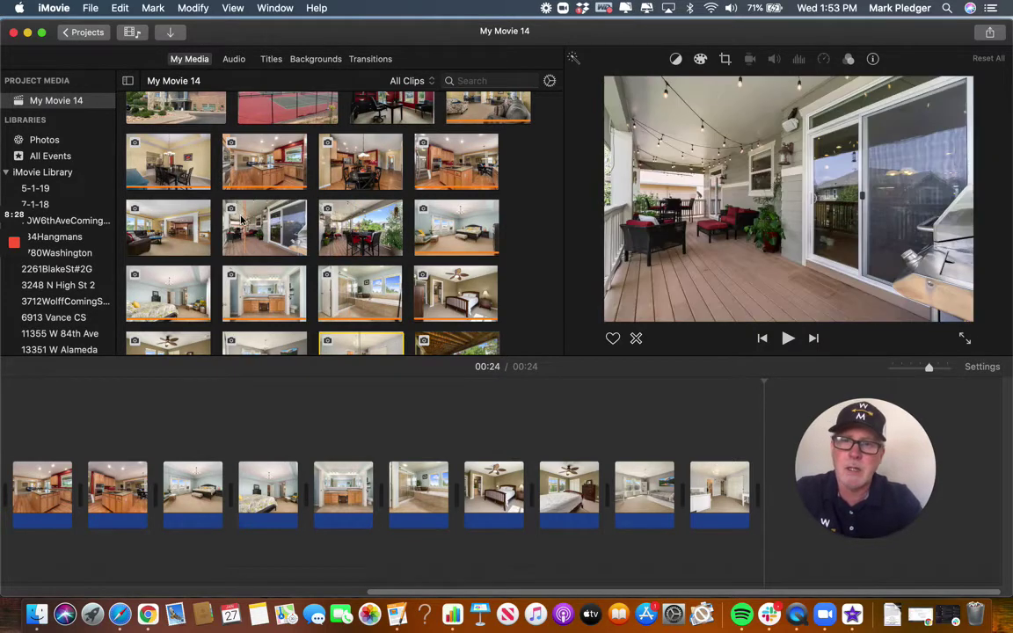
scroll(309, 237, up, 3)
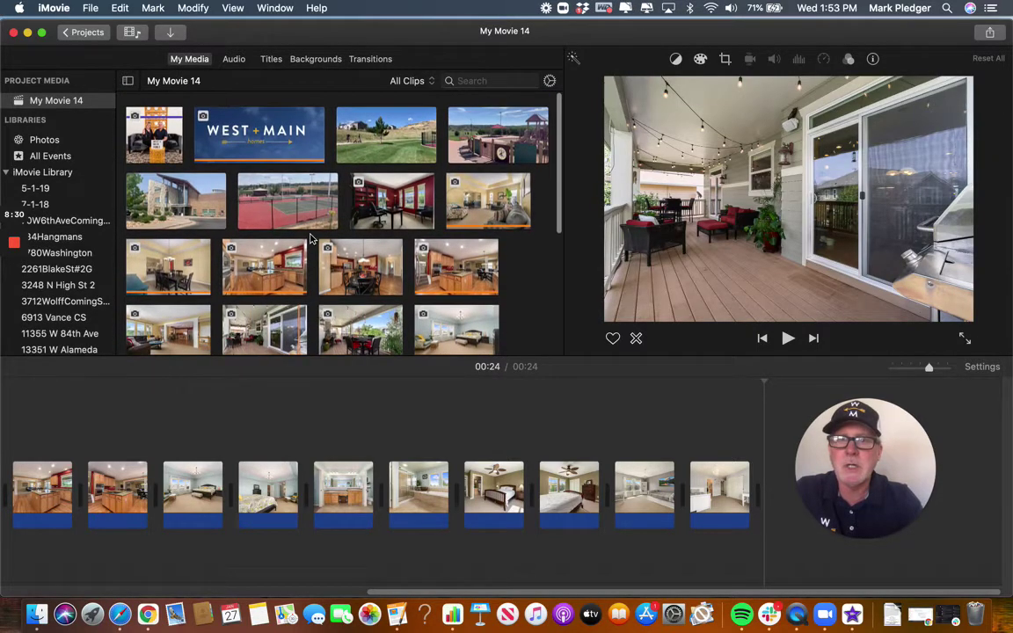
scroll(309, 238, down, 2)
scroll(310, 237, down, 5)
scroll(309, 237, up, 8)
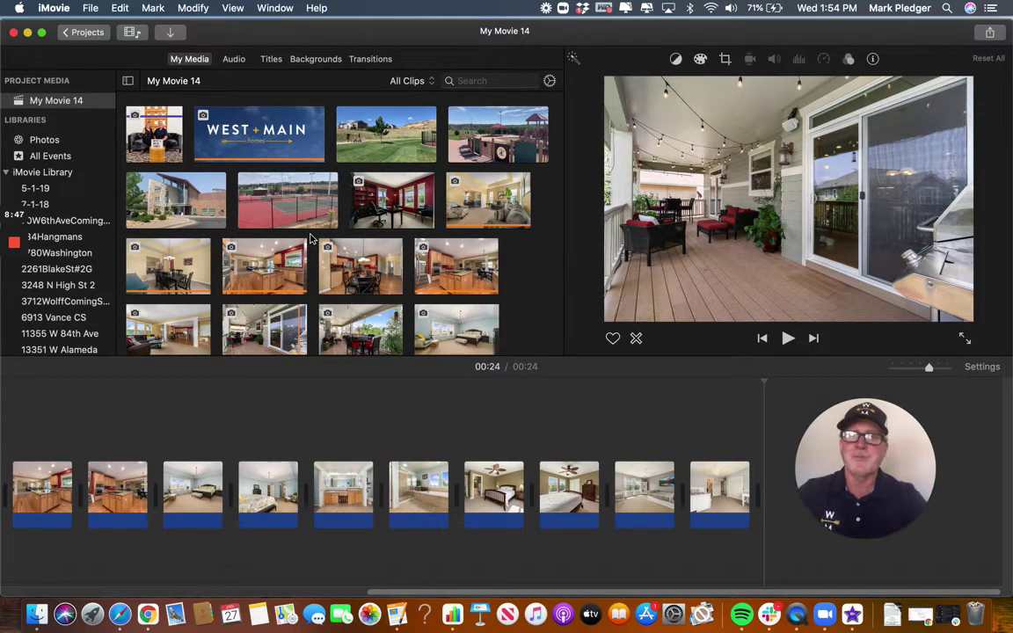
scroll(330, 253, down, 8)
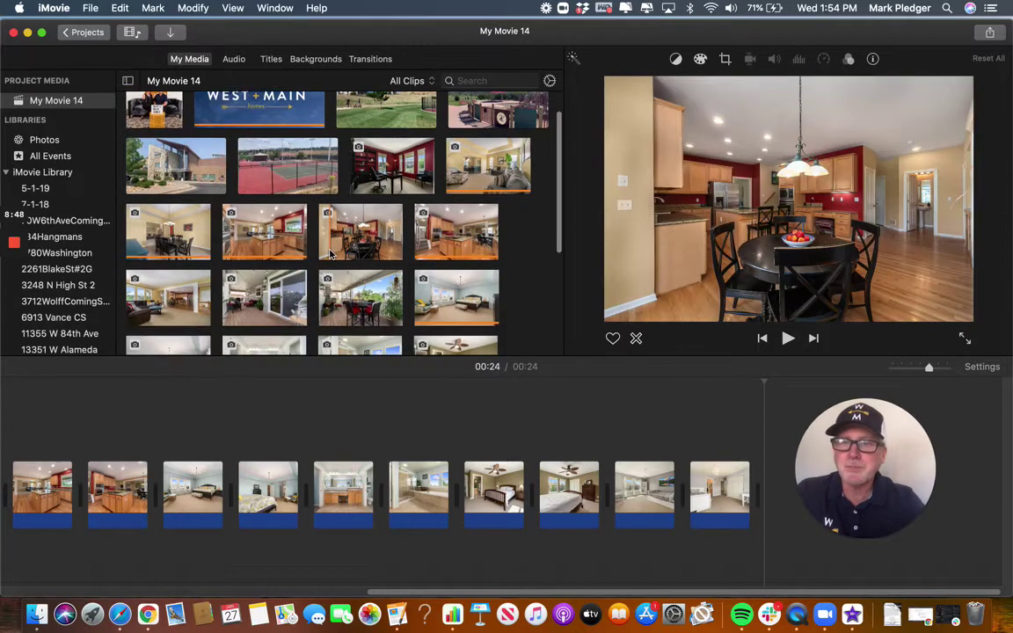
scroll(330, 253, up, 2)
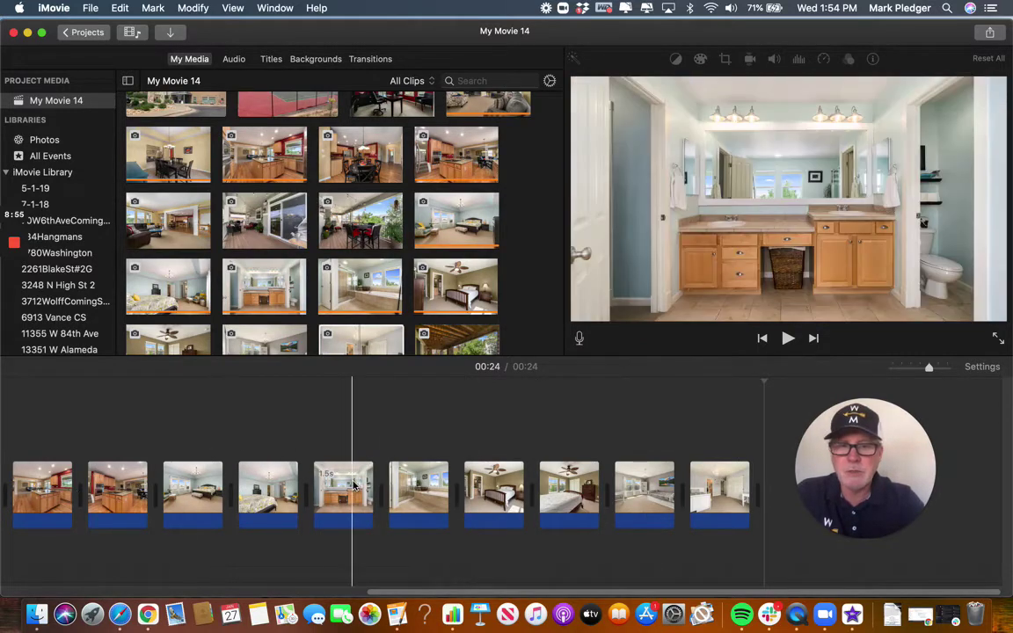
scroll(351, 483, left, 5)
scroll(354, 486, left, 2)
scroll(354, 486, right, 8)
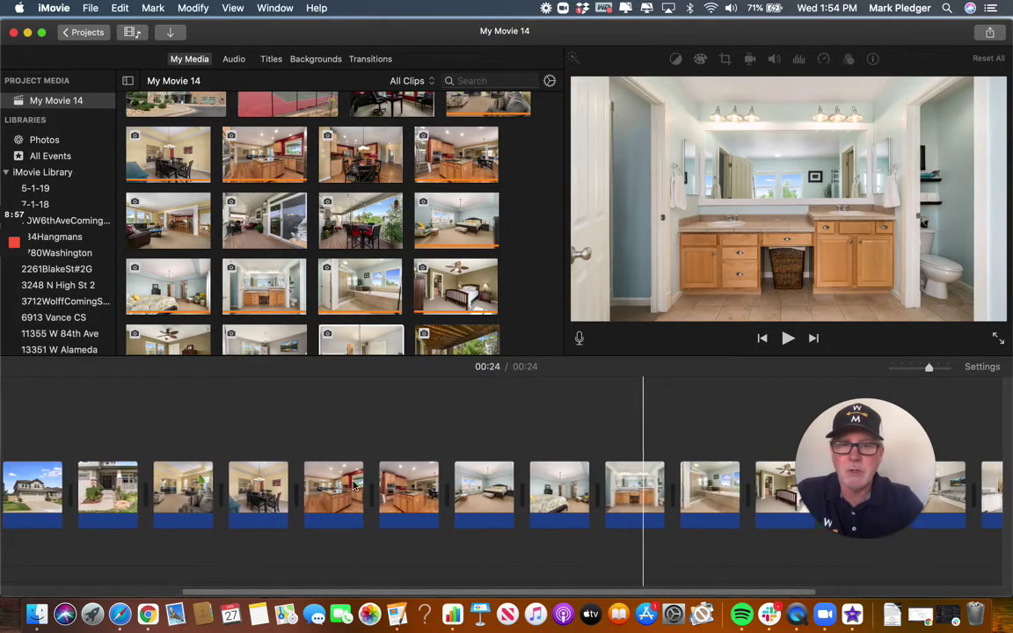
scroll(354, 486, left, 10)
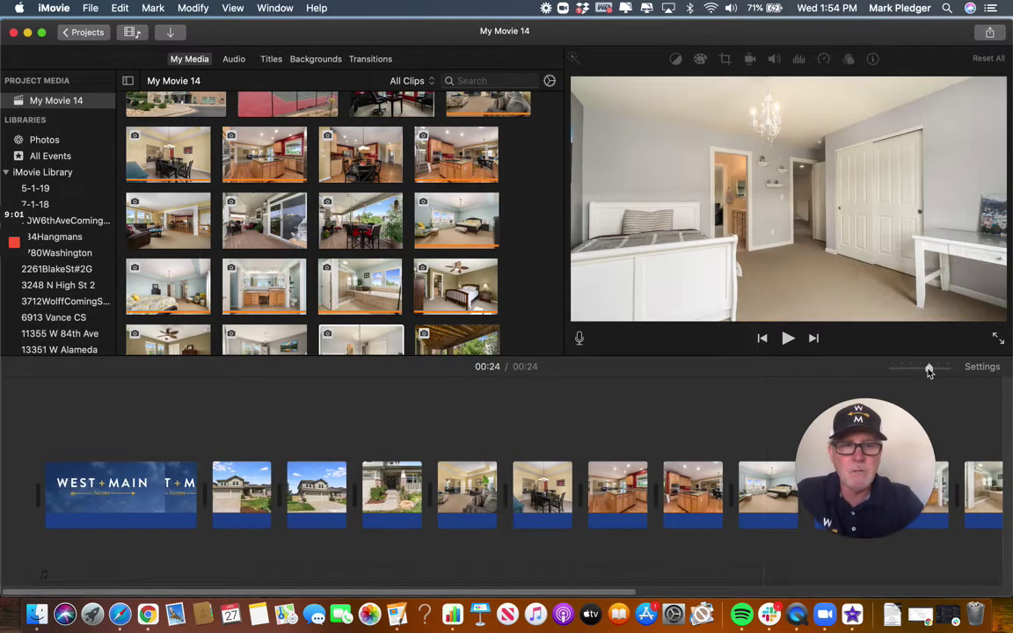
Enlarge the timeline clips with the zoom slider after briefly zooming out.
mouse_move(928, 371)
mouse_down()
mouse_move(900, 370)
mouse_move(937, 371)
mouse_up()
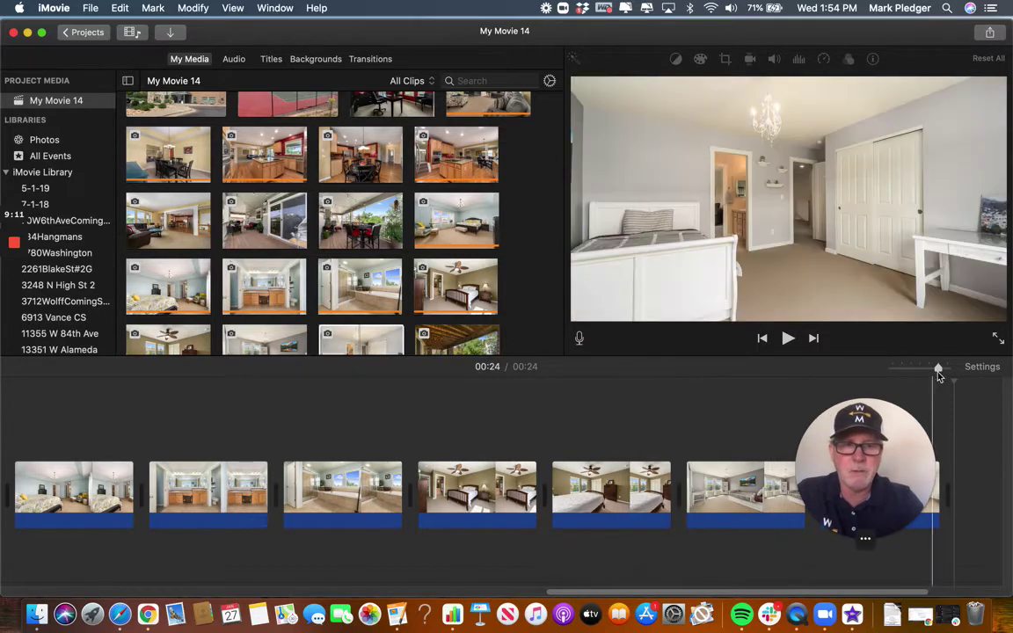
key(super+minus)
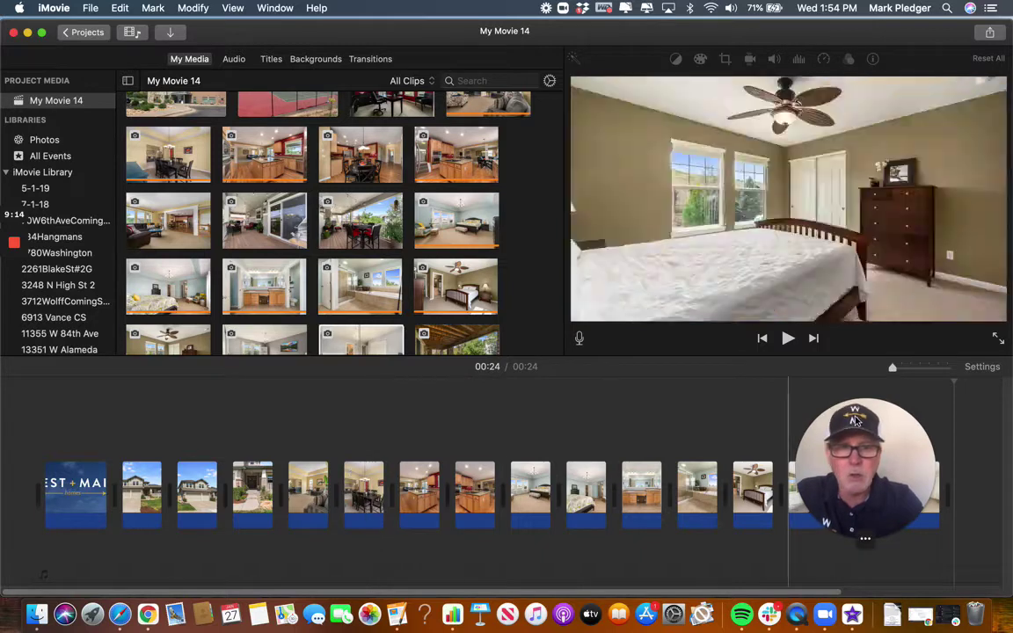
drag(892, 368, 940, 370)
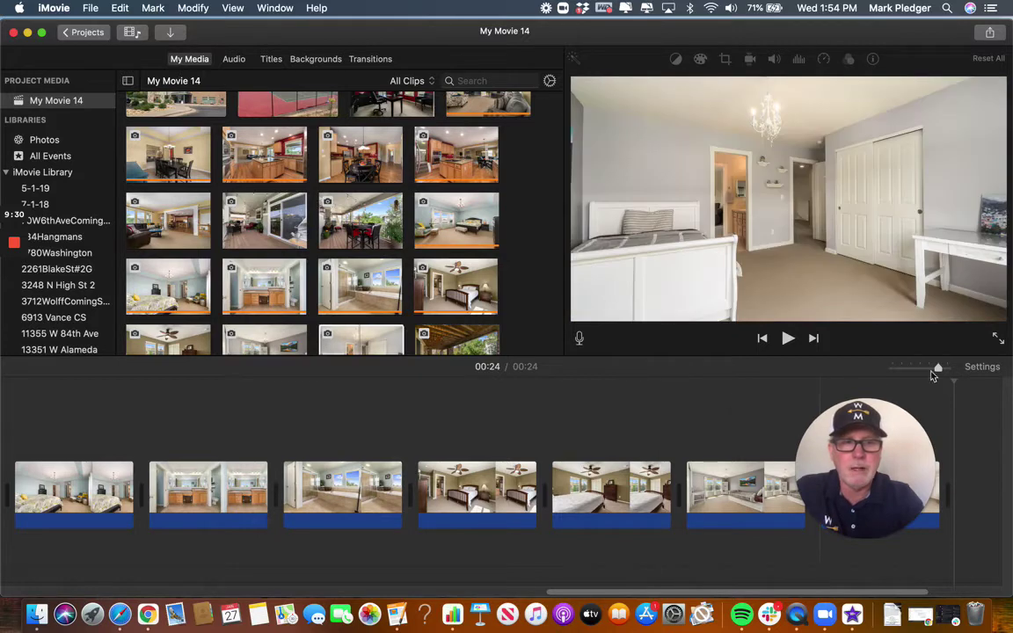
Bring up Project Settings for My Movie 14, showing 1080p, No Theme and Filter None.
click(984, 372)
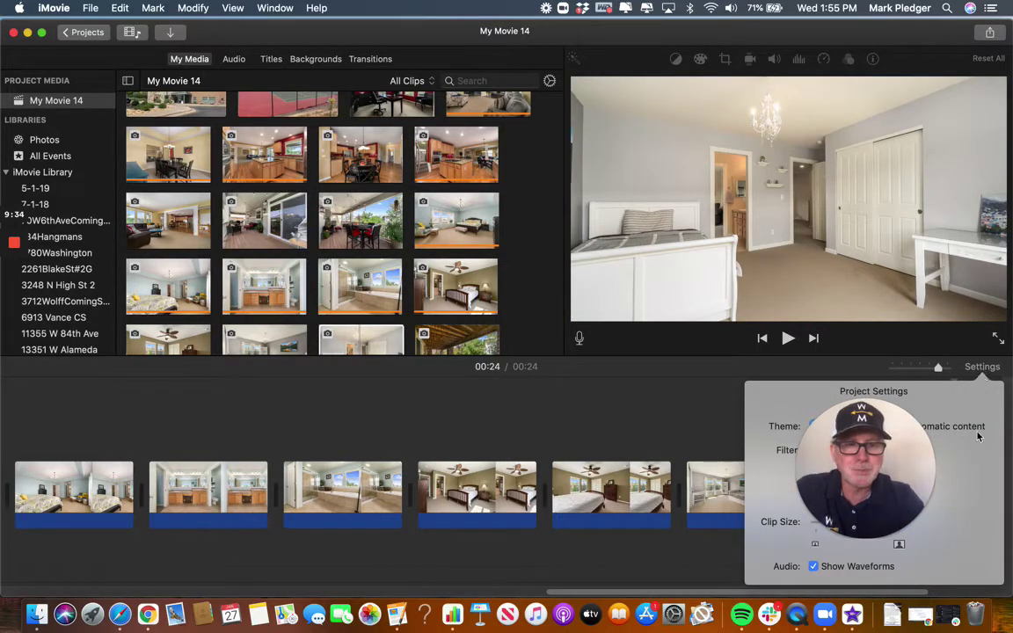
drag(893, 467, 187, 465)
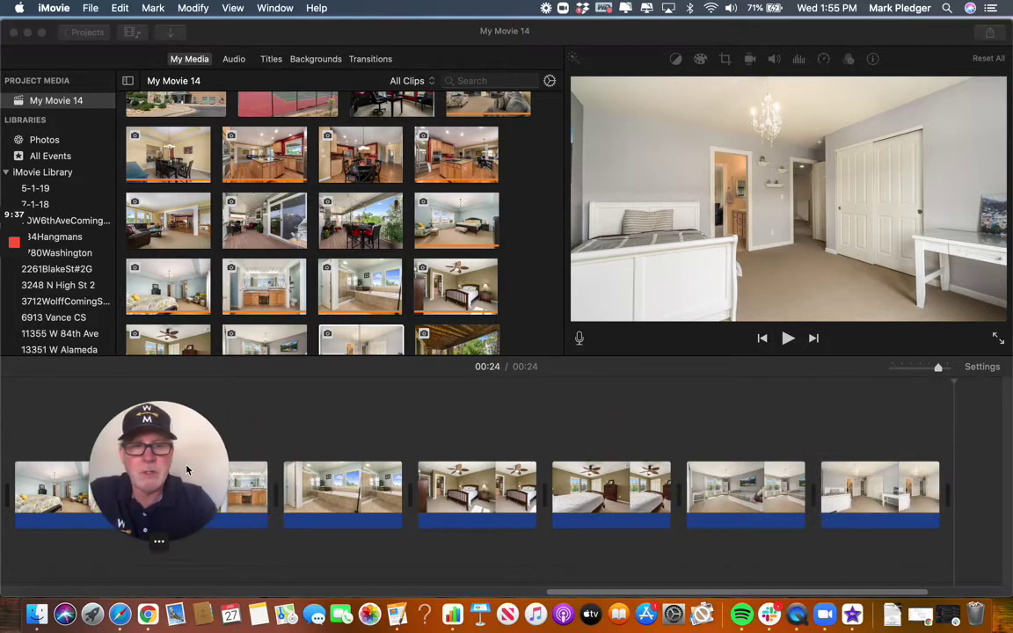
click(980, 374)
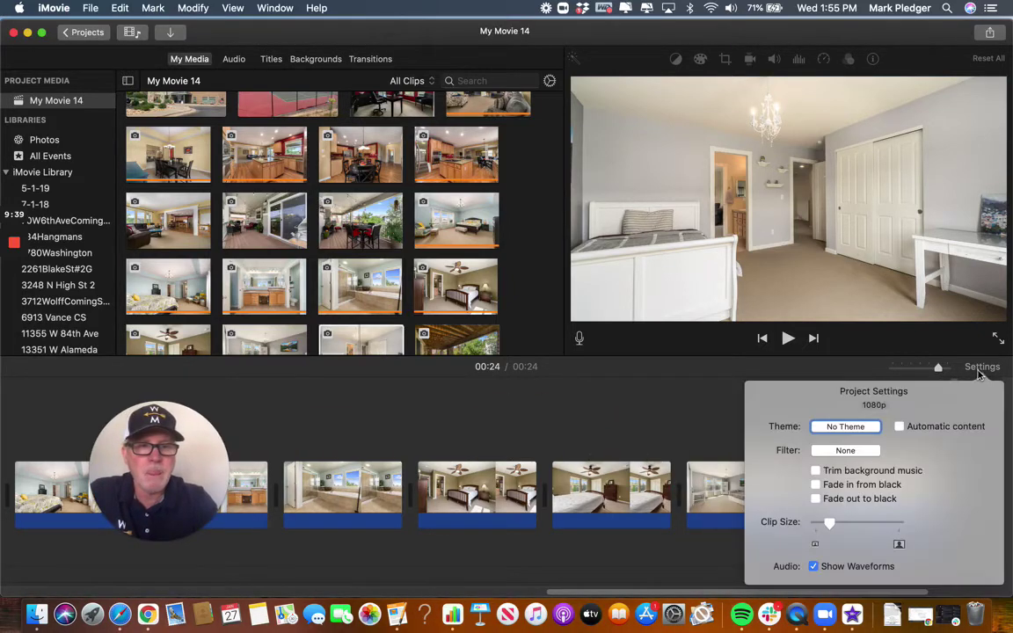
Scroll through the Themes window and cancel, leaving the project with No Theme.
click(861, 428)
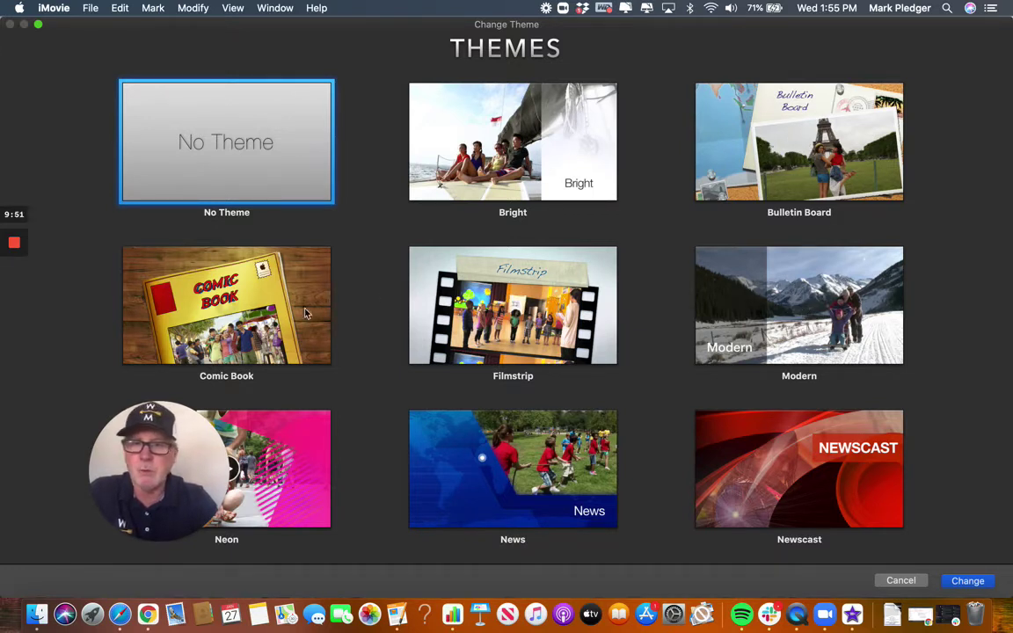
scroll(374, 399, down, 2)
scroll(374, 399, down, 5)
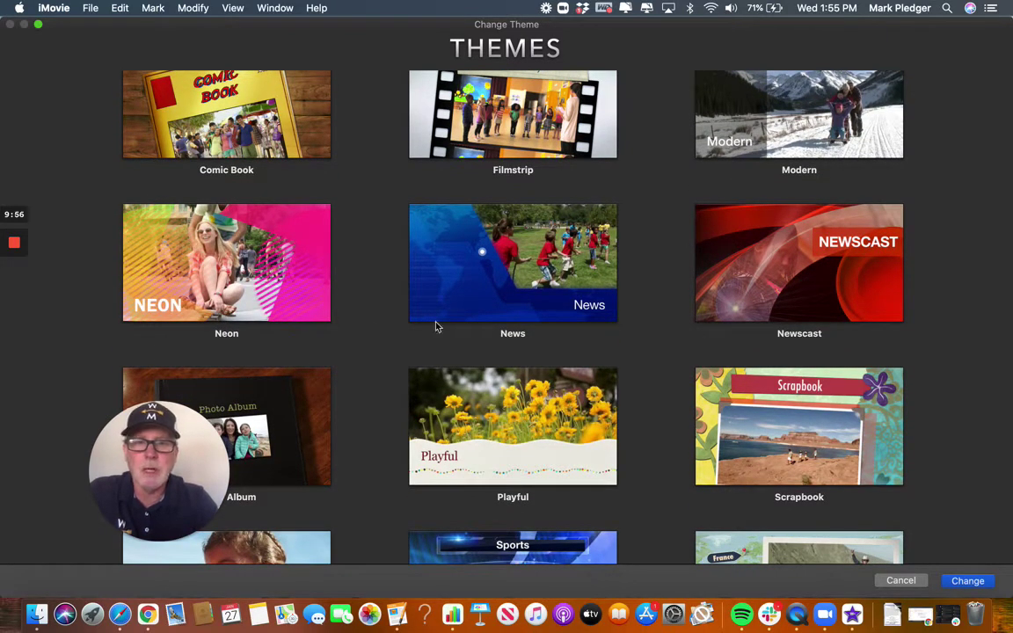
mouse_move(708, 256)
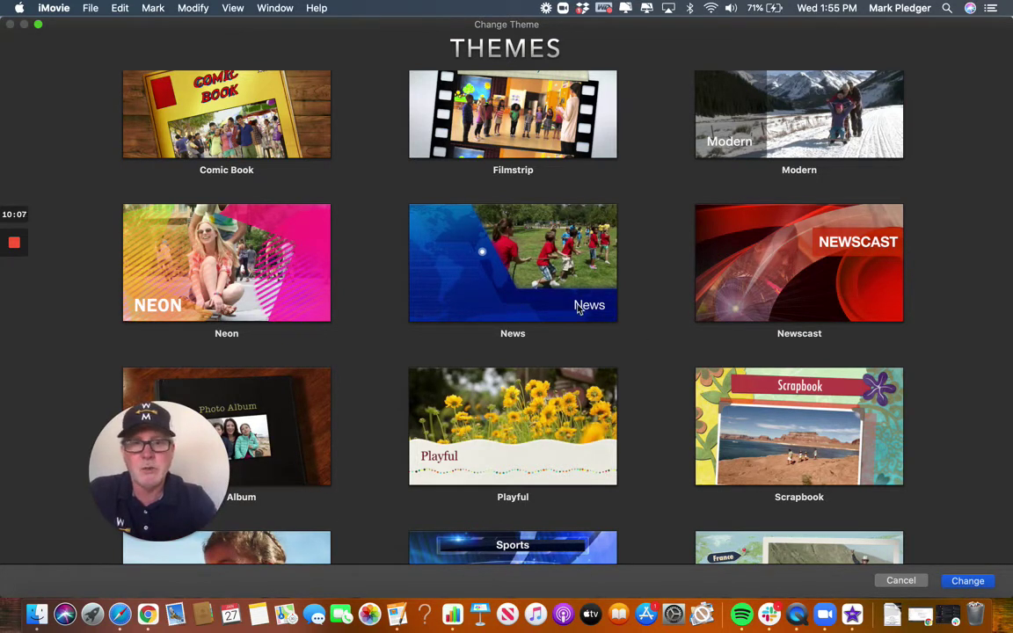
scroll(655, 344, down, 3)
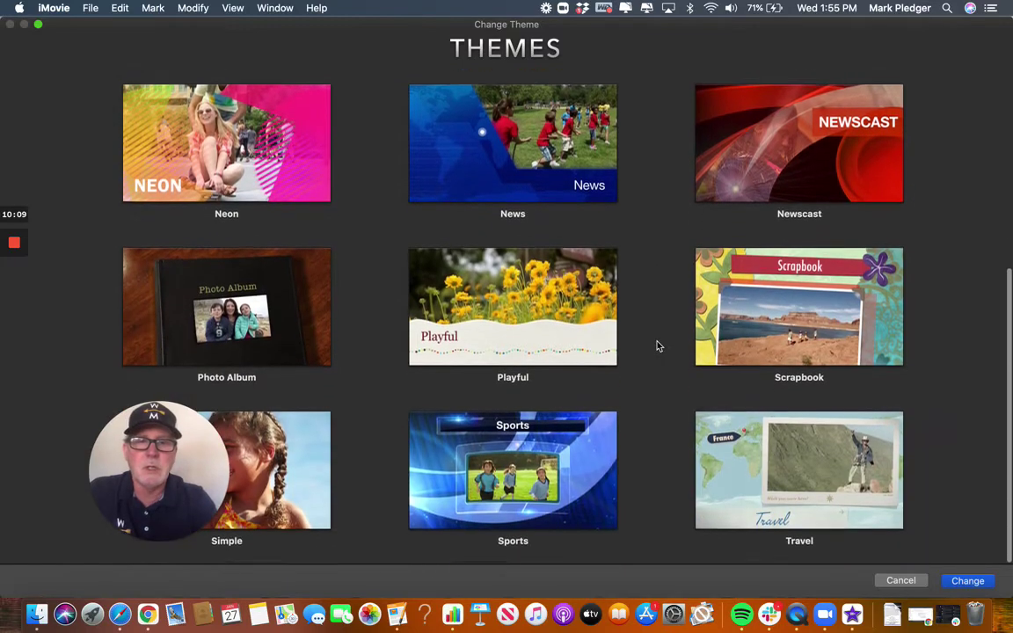
scroll(657, 437, up, 5)
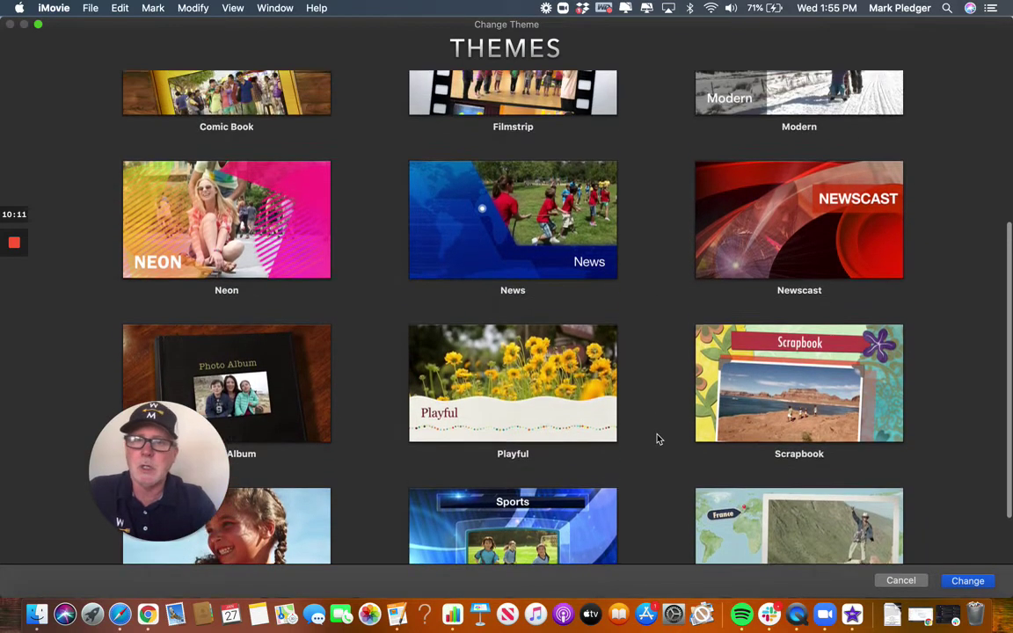
scroll(657, 436, up, 2)
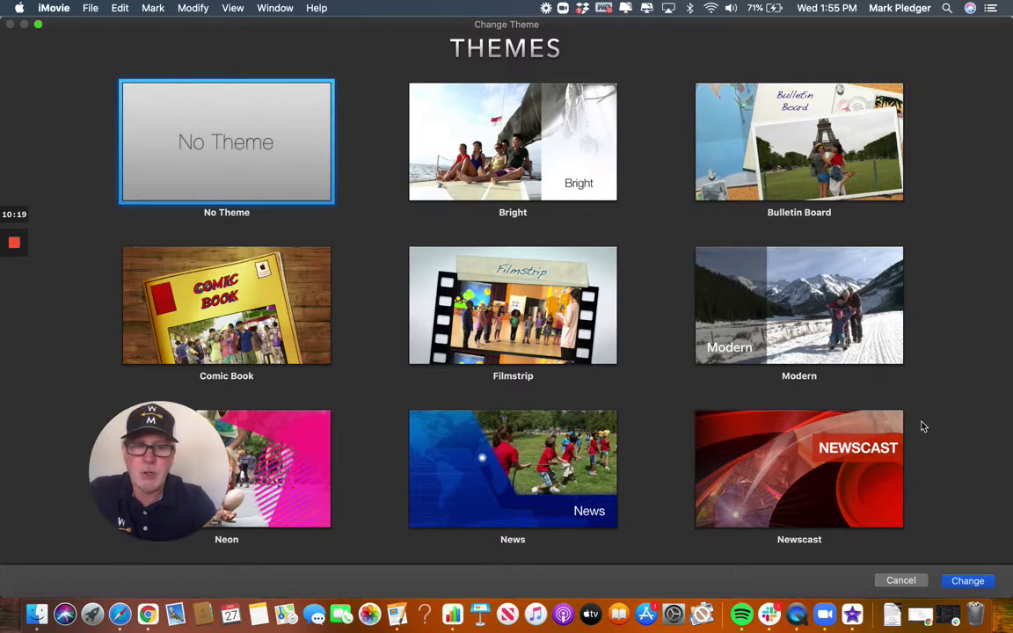
click(900, 580)
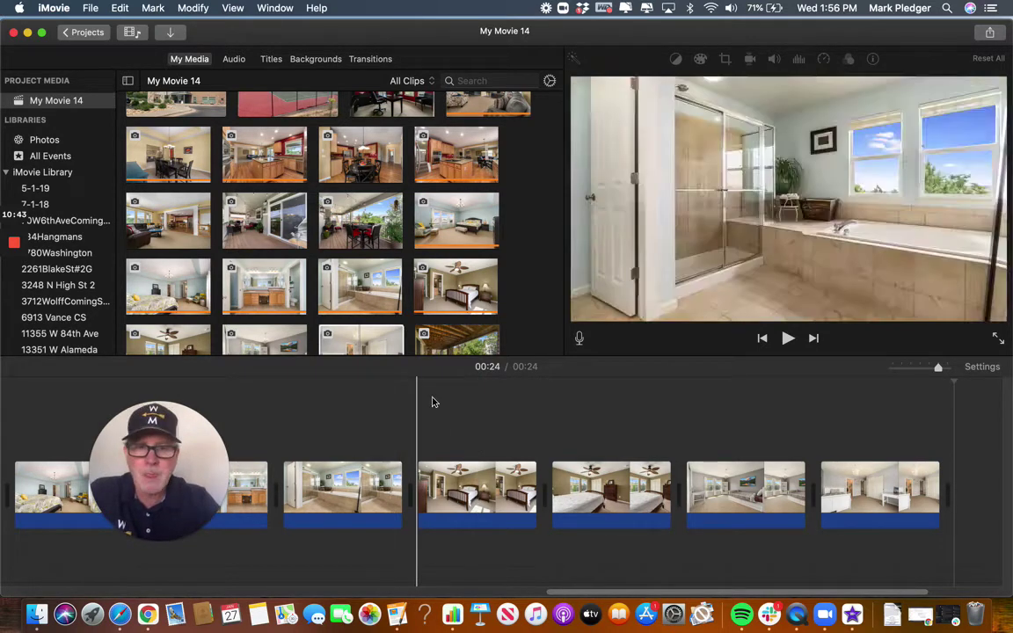
scroll(508, 404, right, 5)
scroll(508, 405, right, 1)
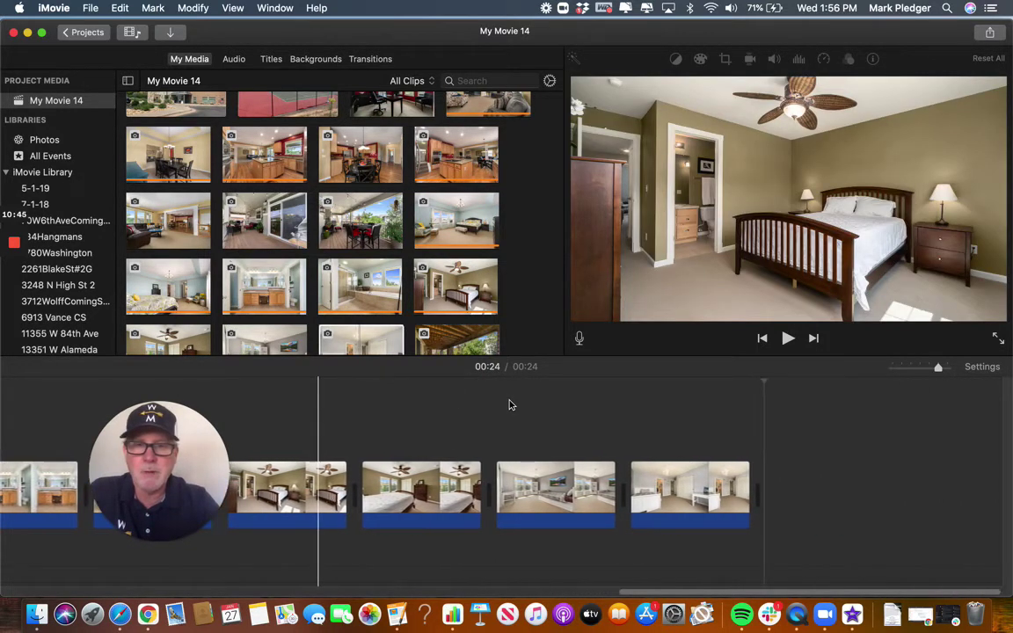
scroll(508, 404, left, 1)
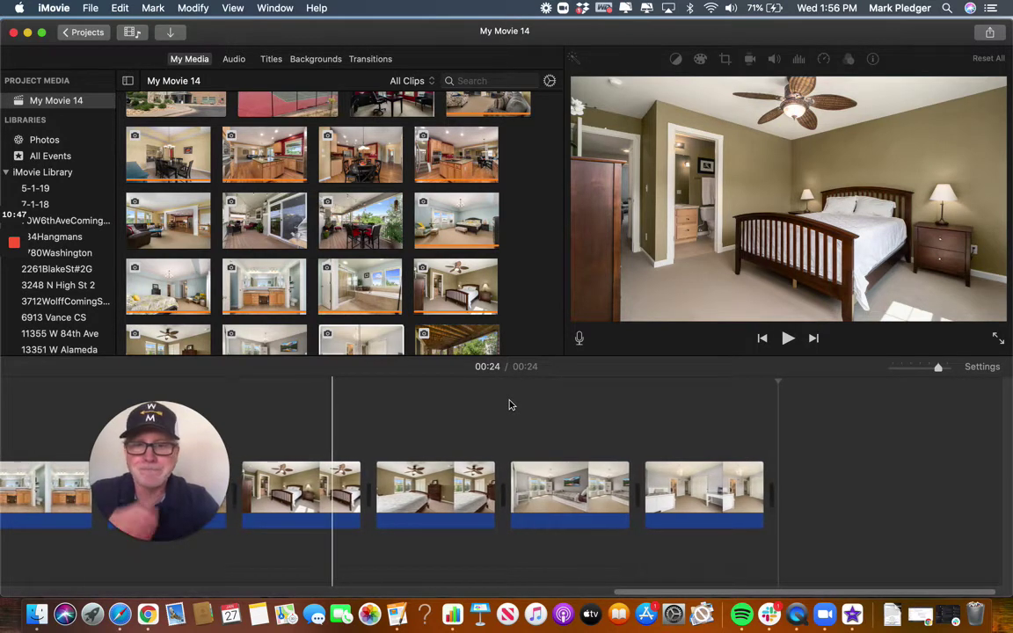
scroll(508, 405, left, 10)
scroll(508, 405, left, 10)
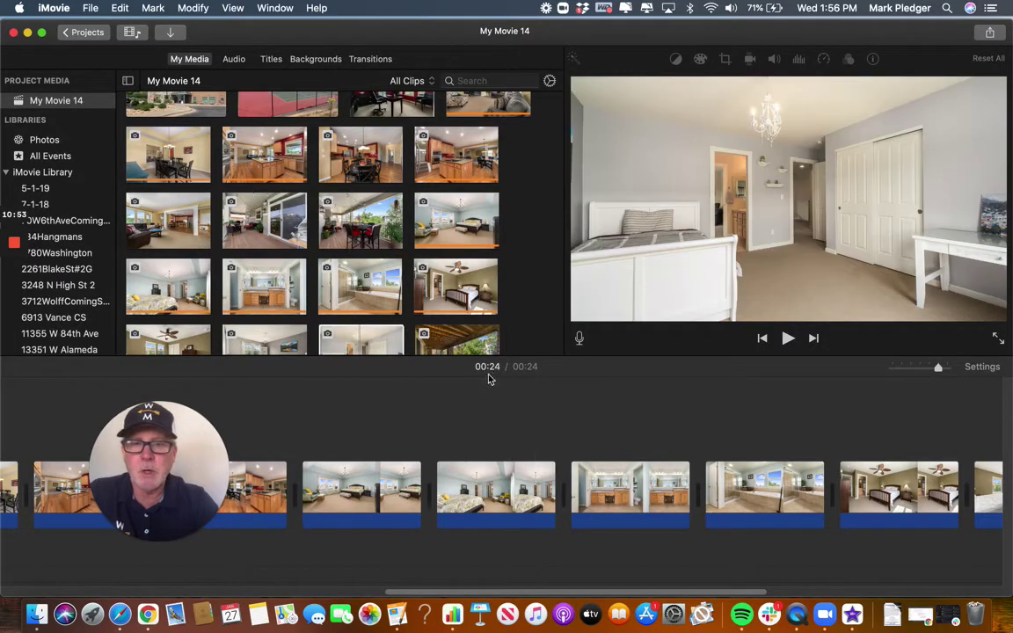
click(482, 420)
scroll(482, 423, left, 7)
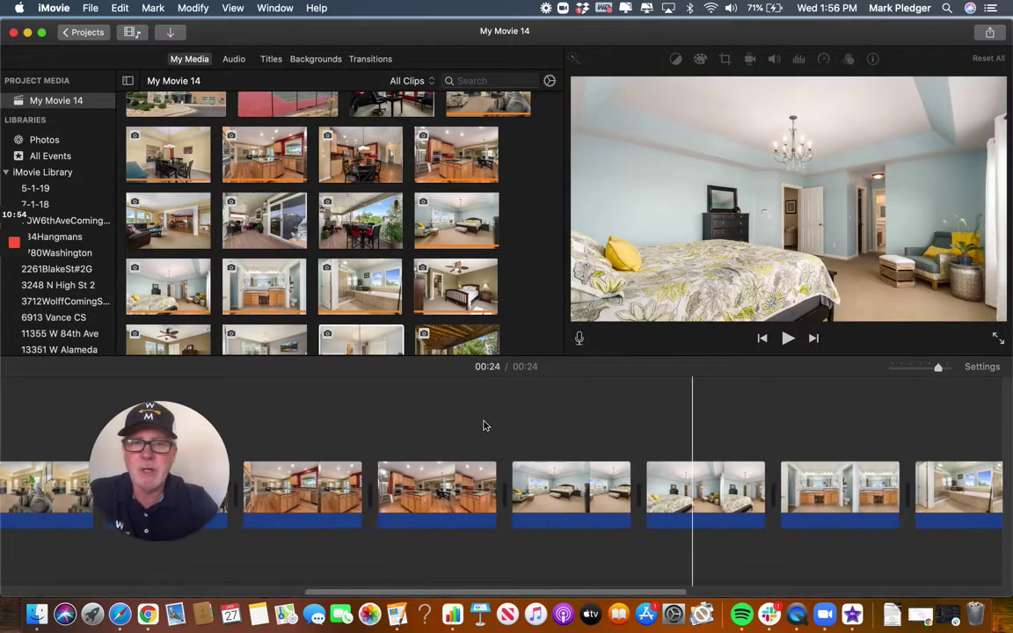
scroll(483, 426, right, 15)
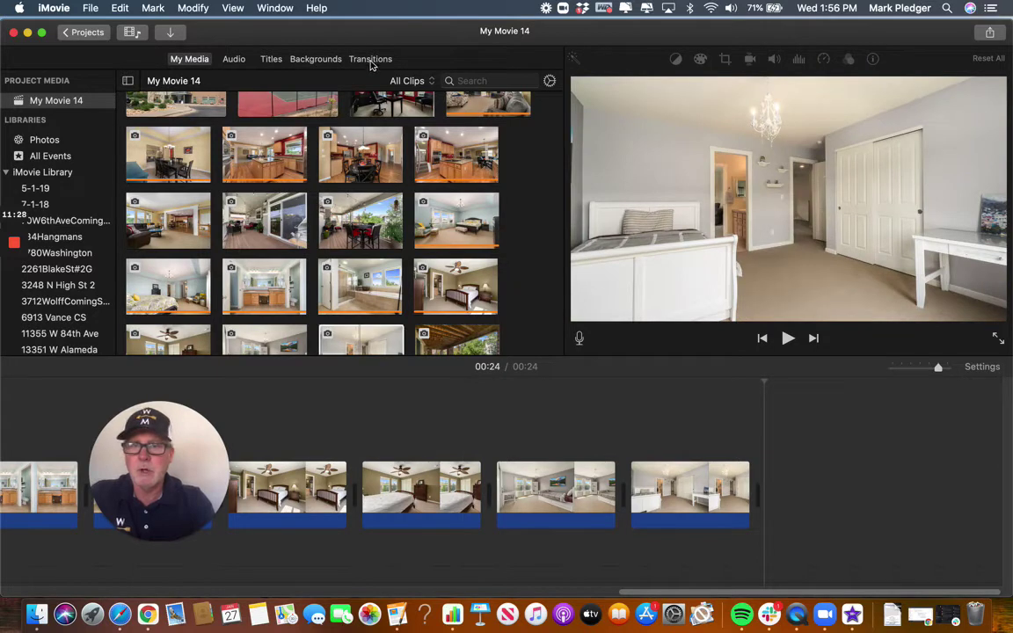
Add a Swap transition between the two bedroom photos and preview it.
click(370, 62)
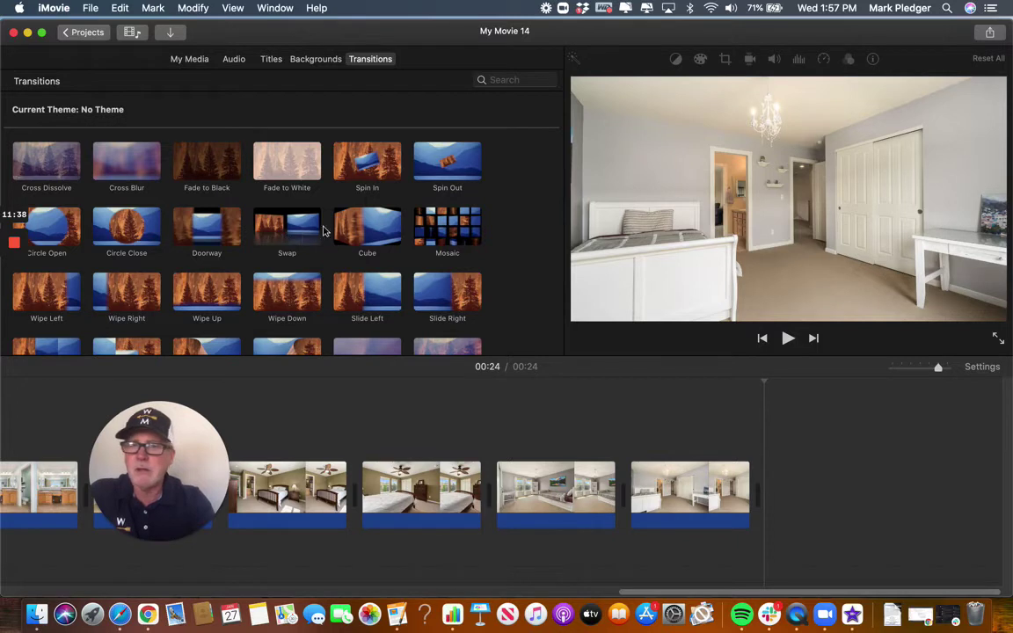
click(295, 231)
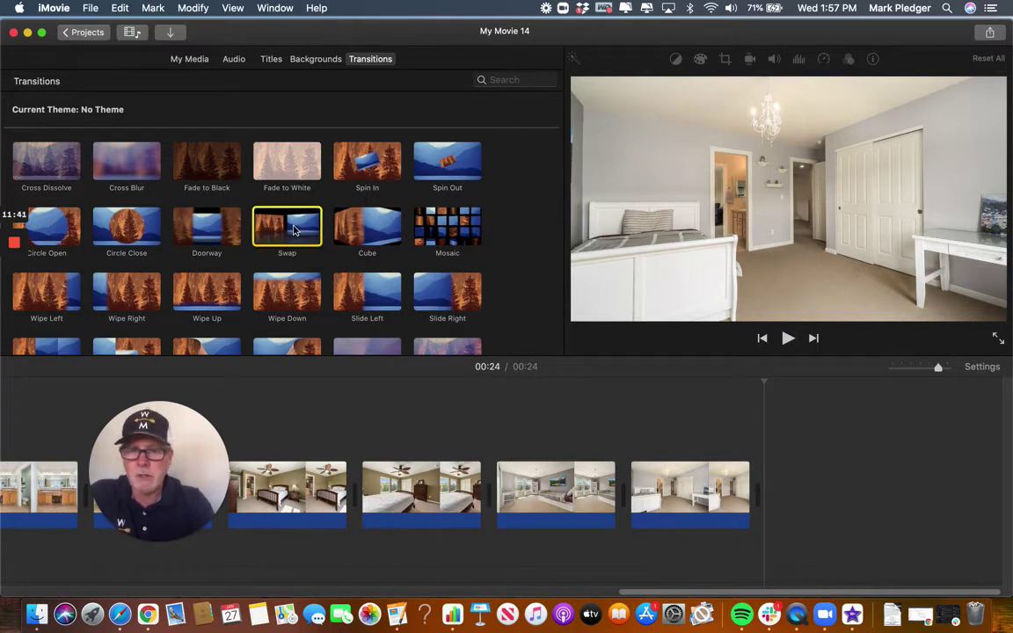
drag(294, 230, 466, 502)
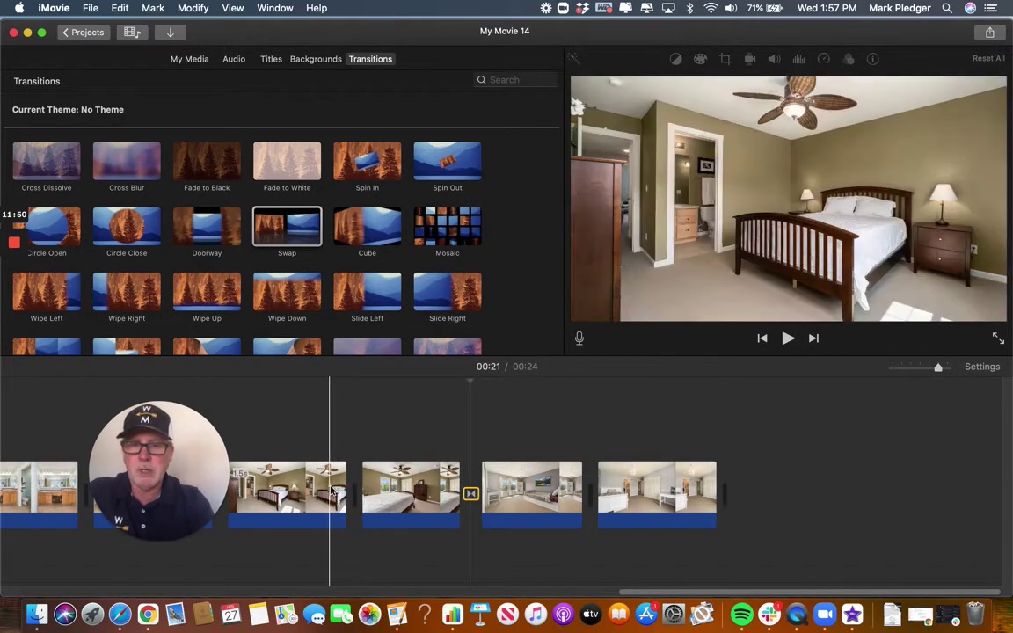
click(332, 488)
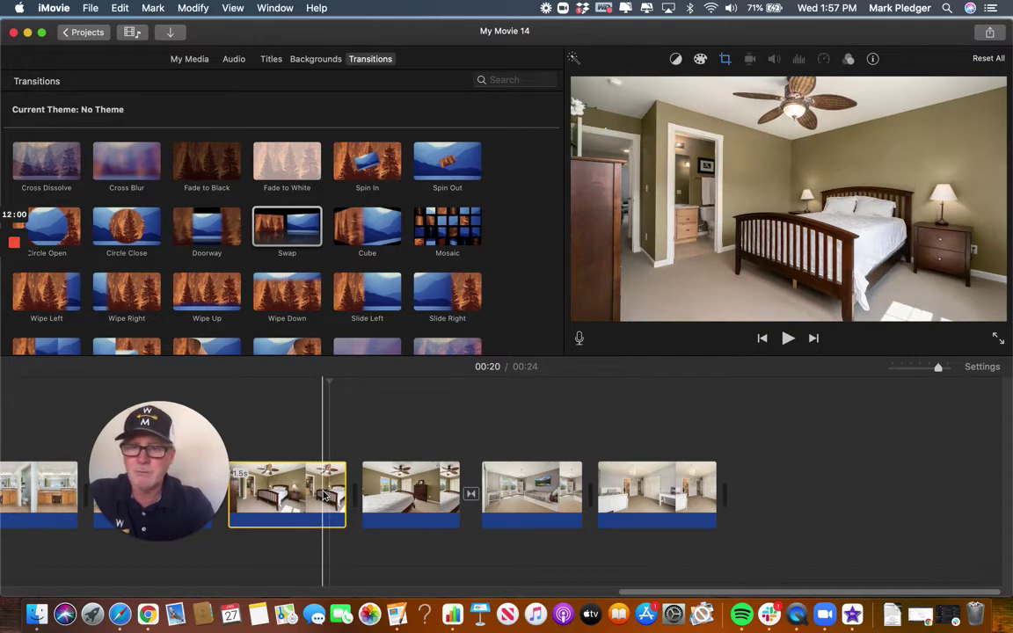
key(space)
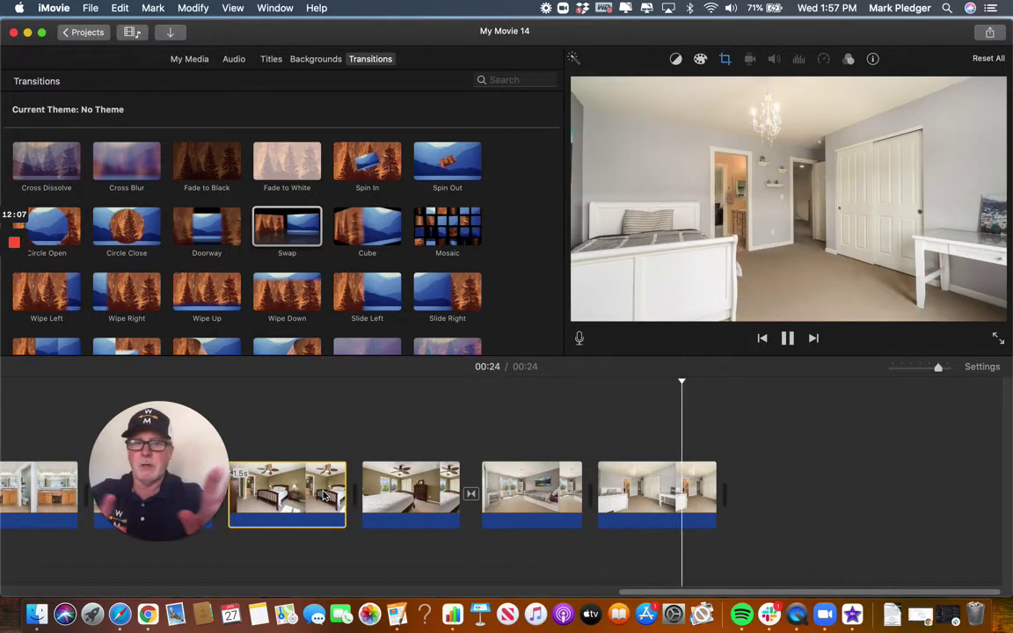
click(296, 481)
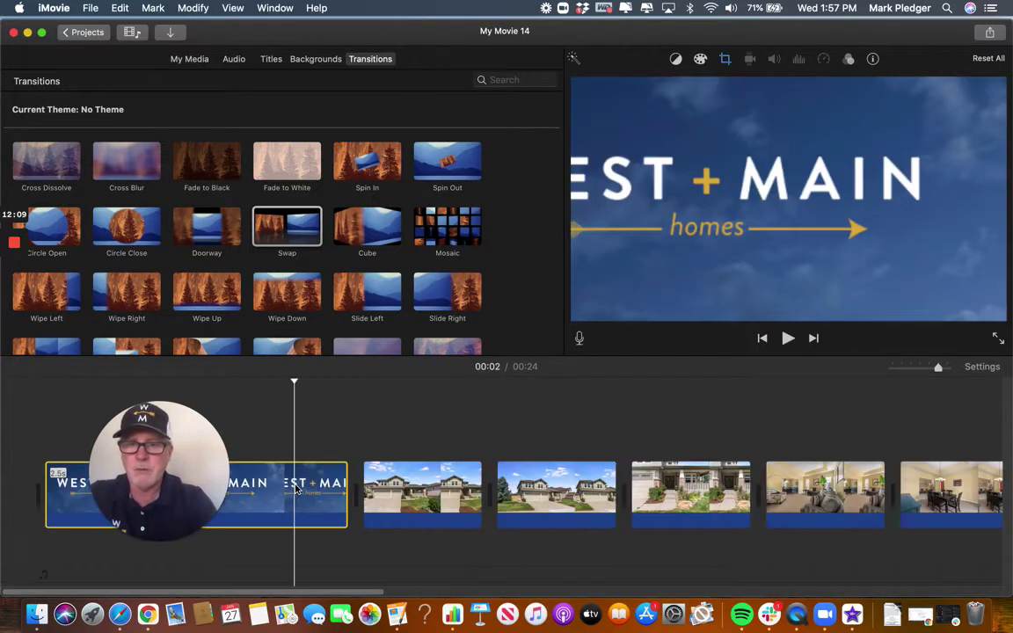
Select the Swap transition between the bedroom photos and delete it.
scroll(729, 461, right, 10)
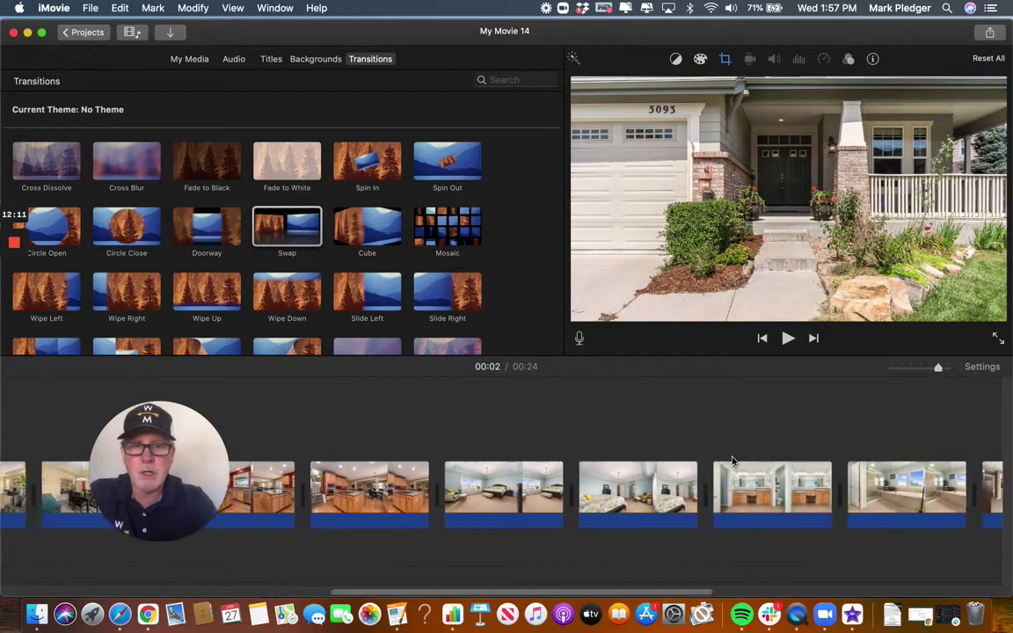
scroll(731, 462, right, 10)
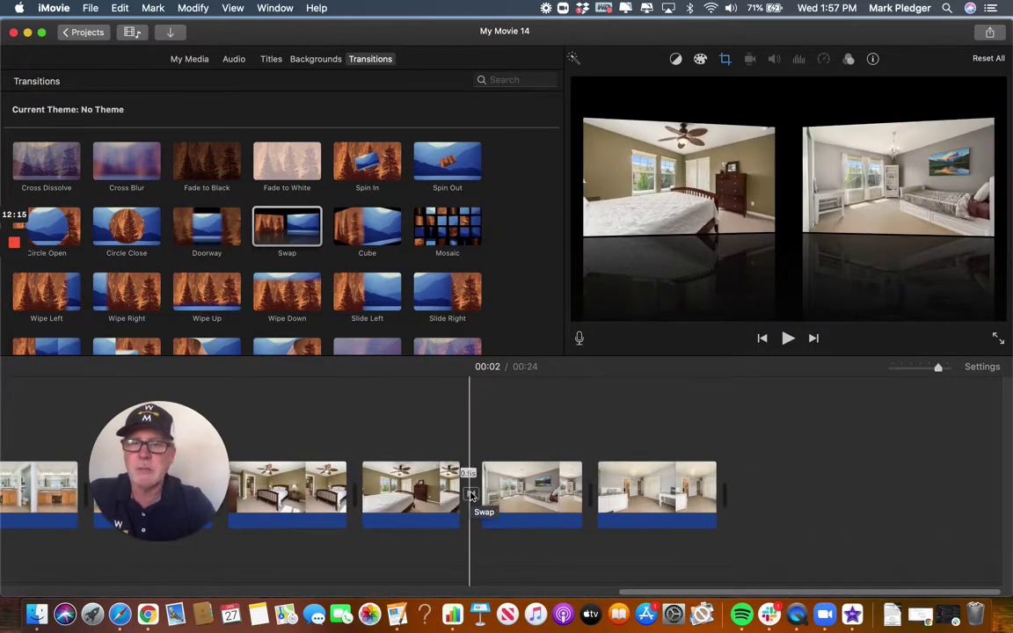
click(470, 494)
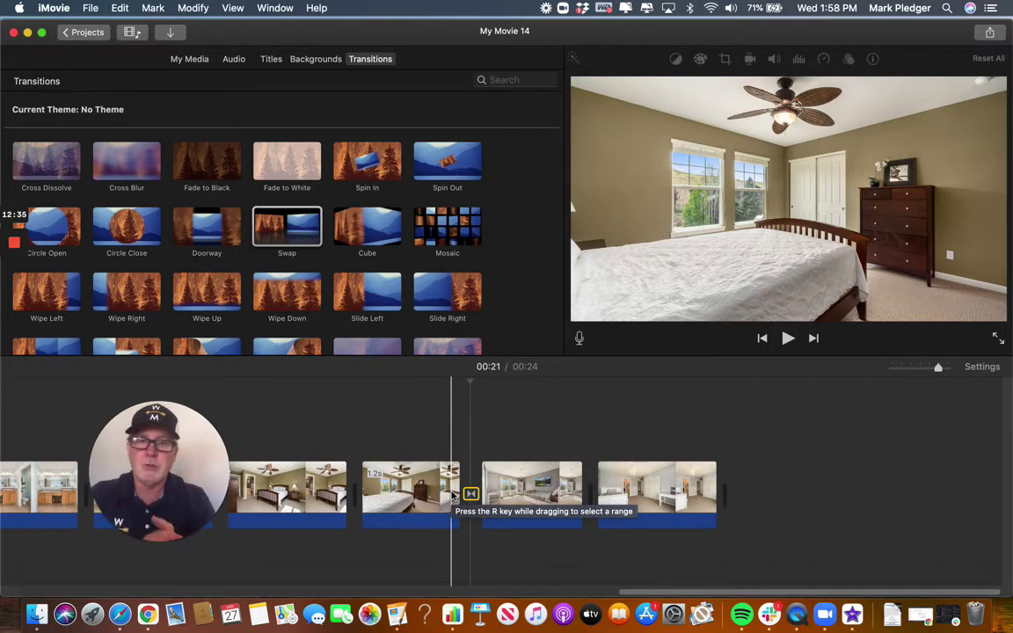
click(470, 494)
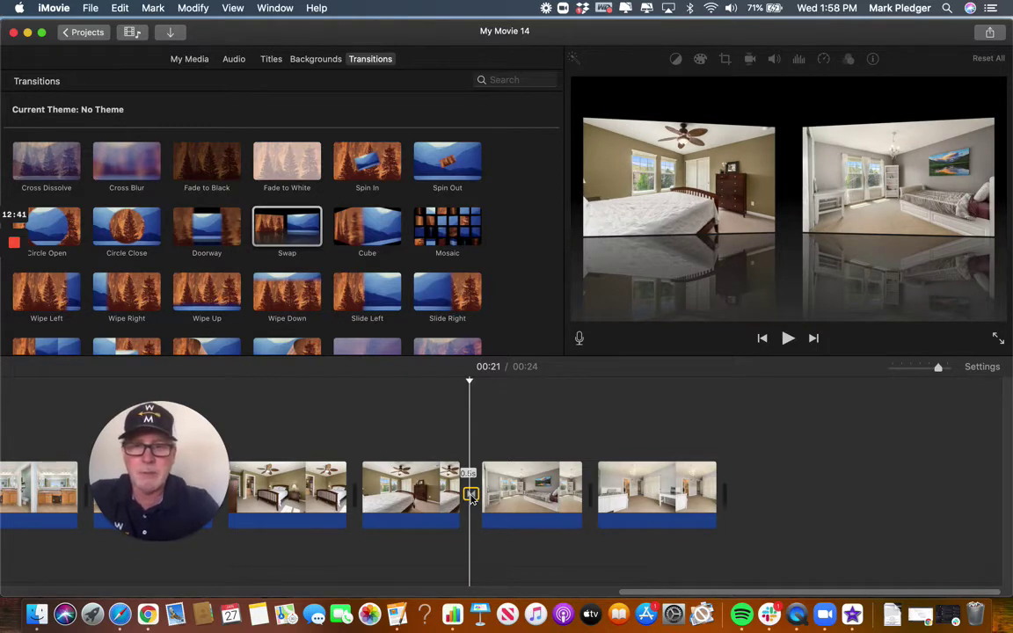
key(Delete)
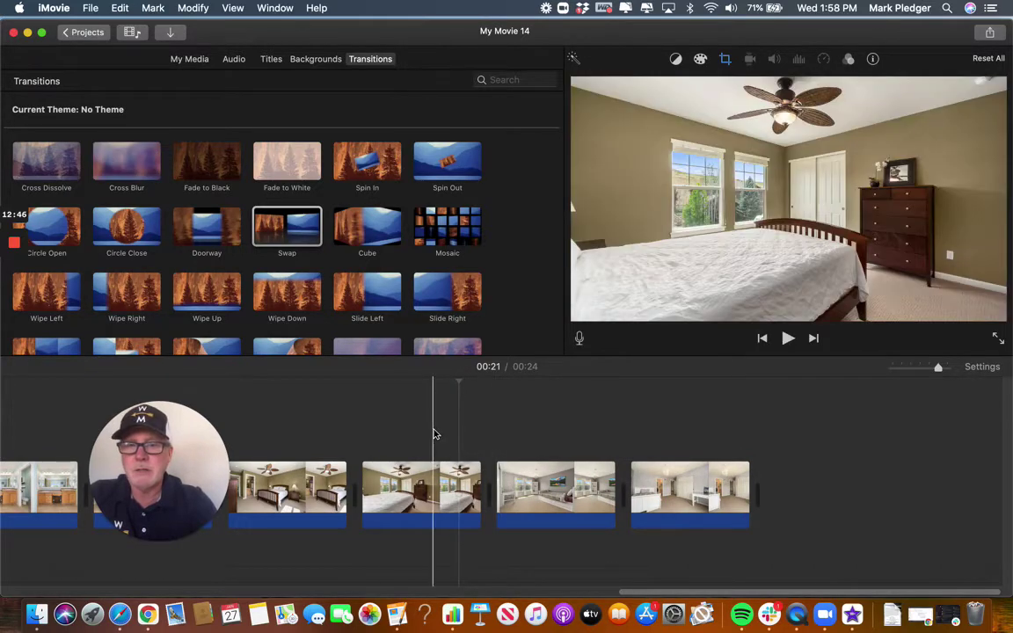
Place a Cross Dissolve between the ceiling-fan and grey bedroom photos, preview it, and select it.
click(61, 174)
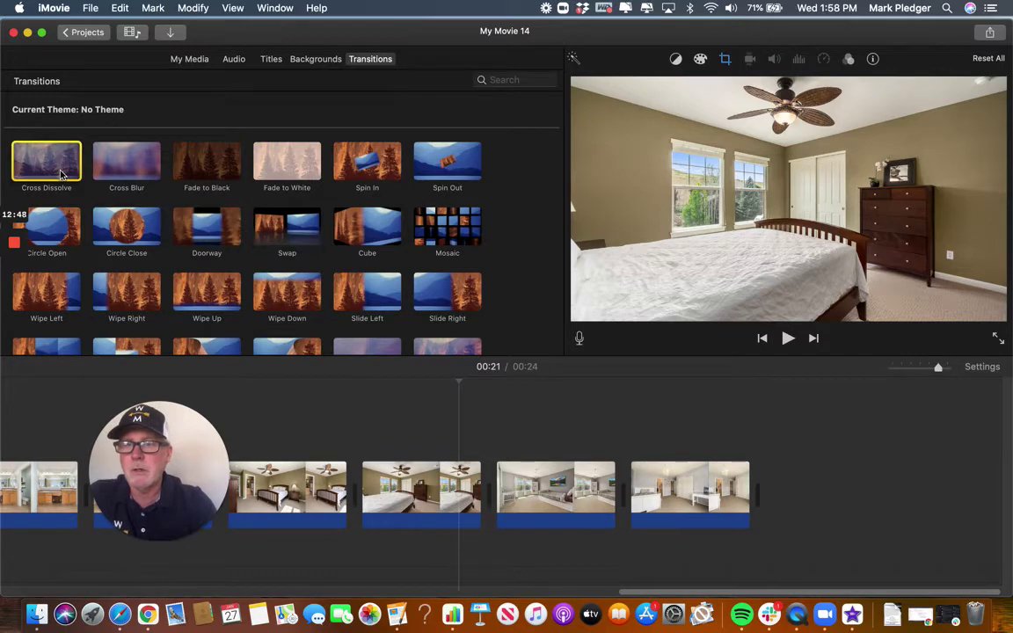
drag(62, 174, 467, 492)
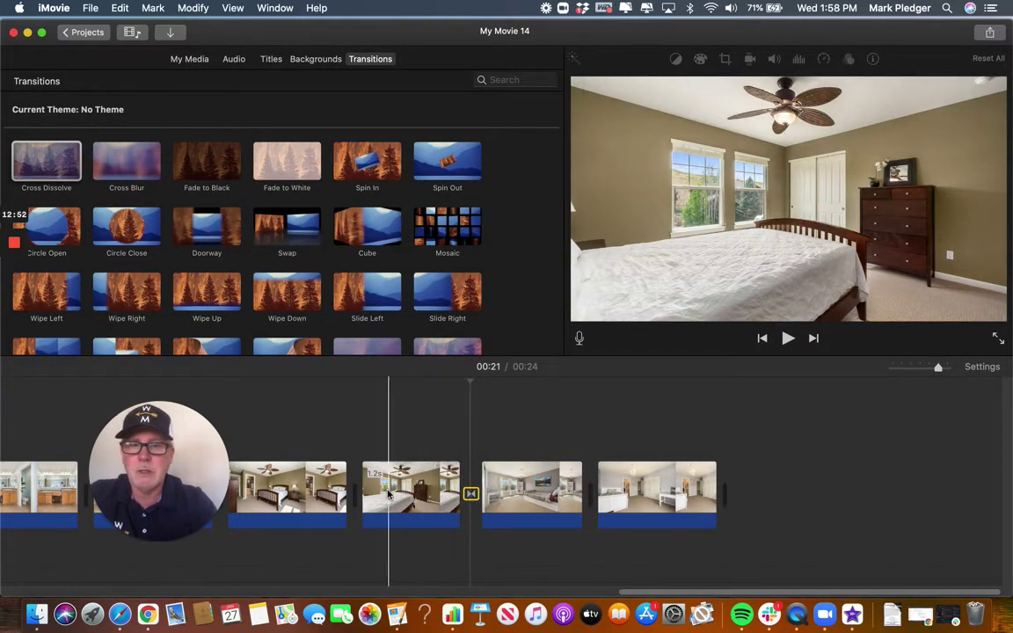
click(384, 494)
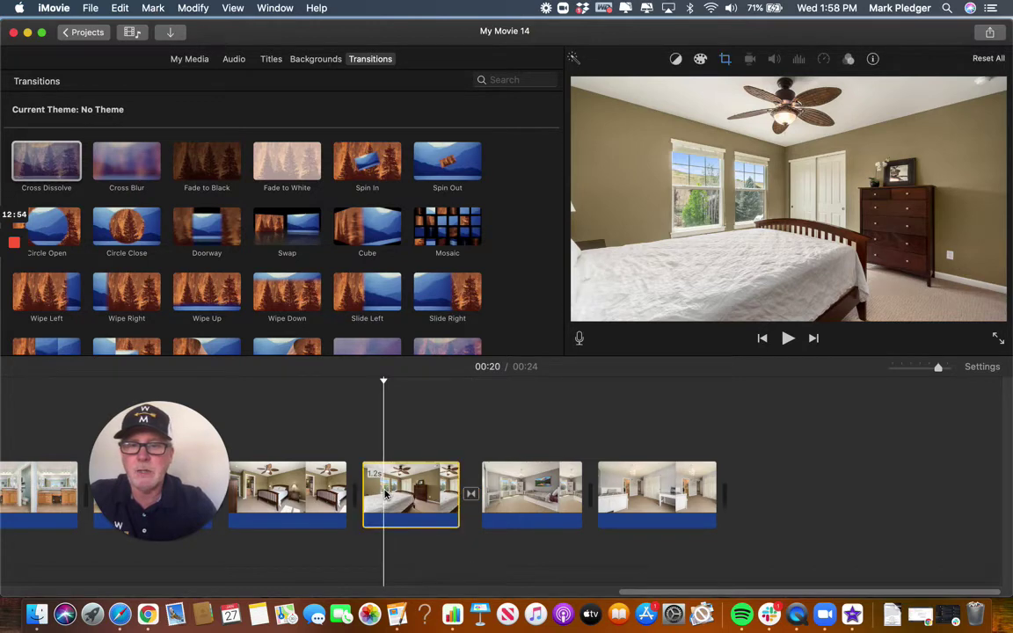
key(space)
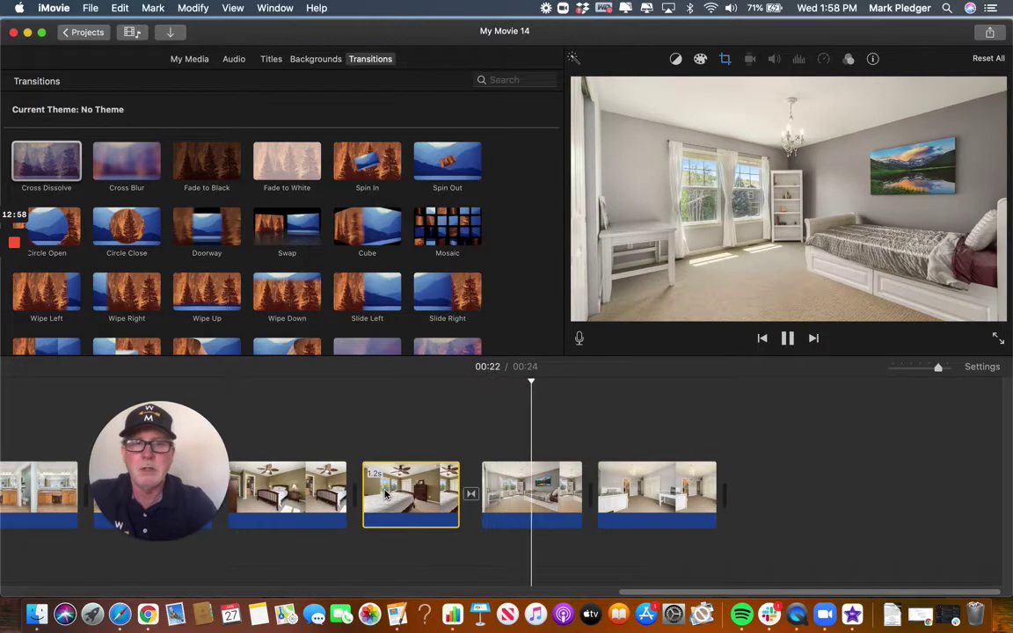
key(space)
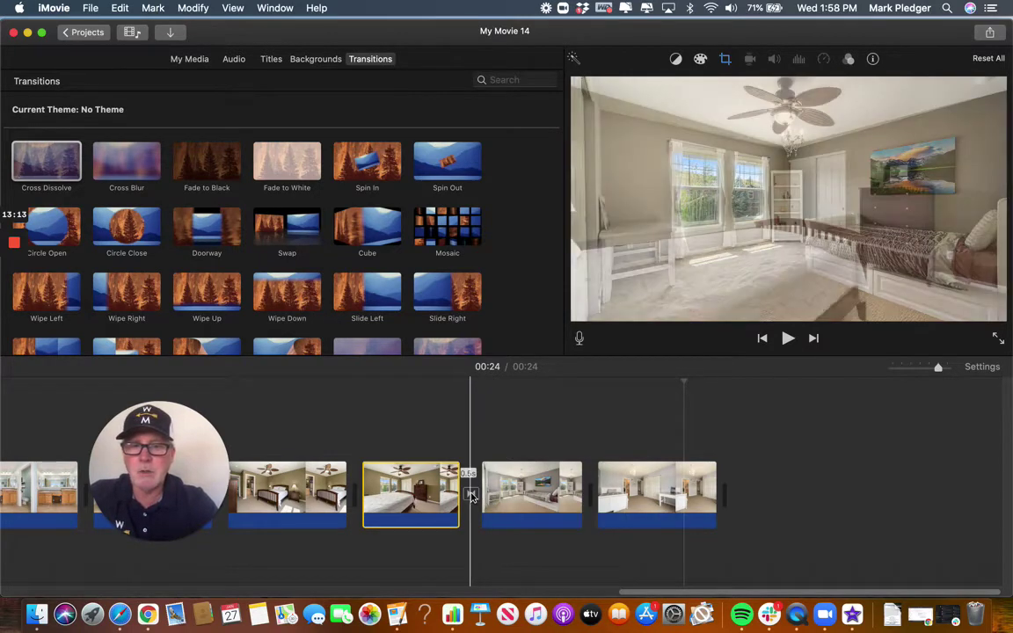
click(470, 495)
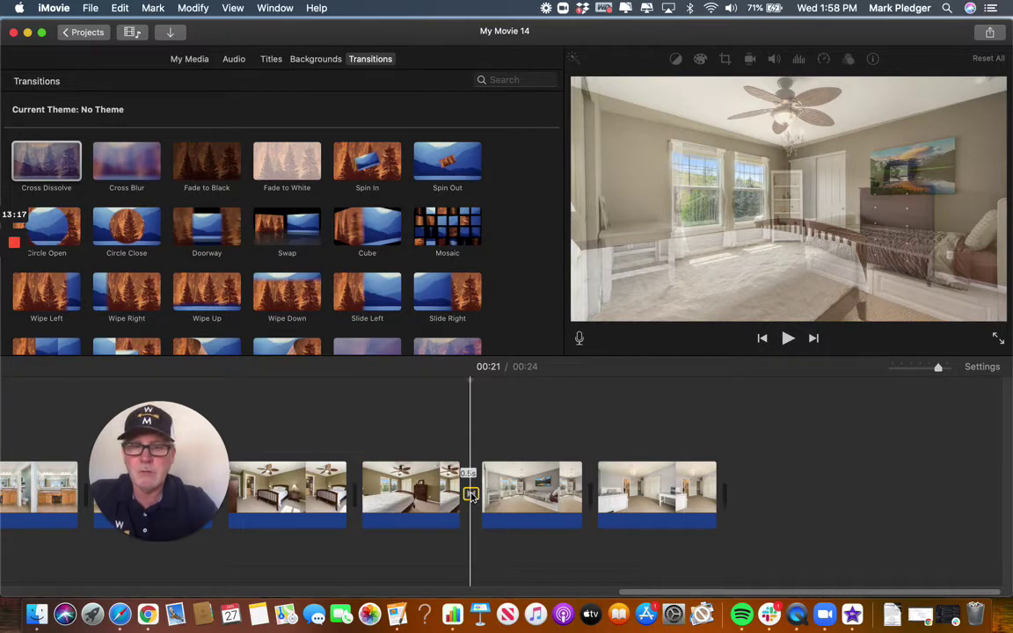
Change the bedroom cross dissolve's duration from 0.5 to 1.0 second.
double_click(470, 495)
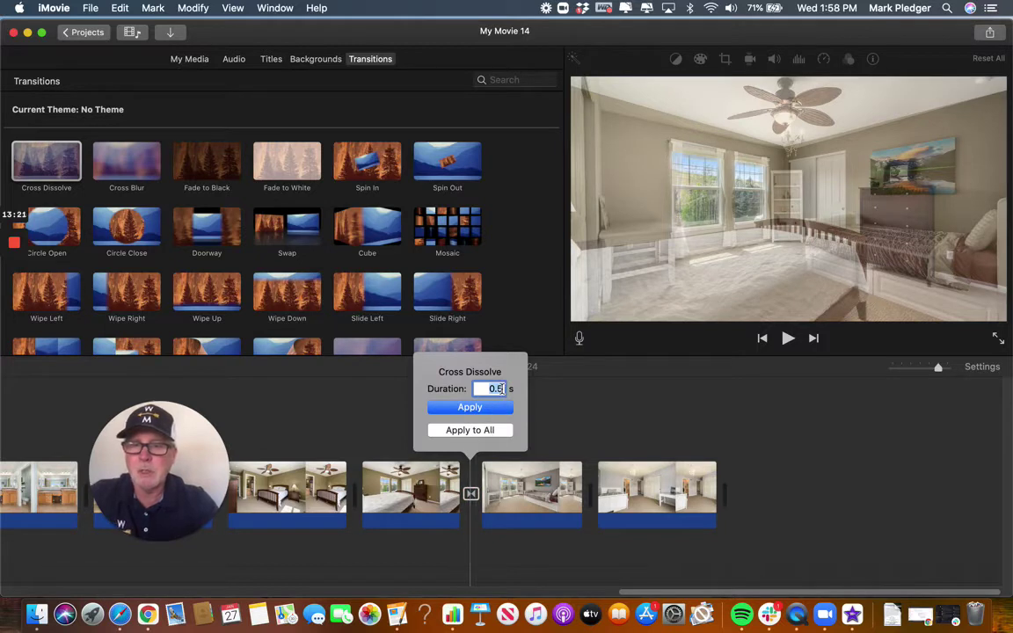
text(1)
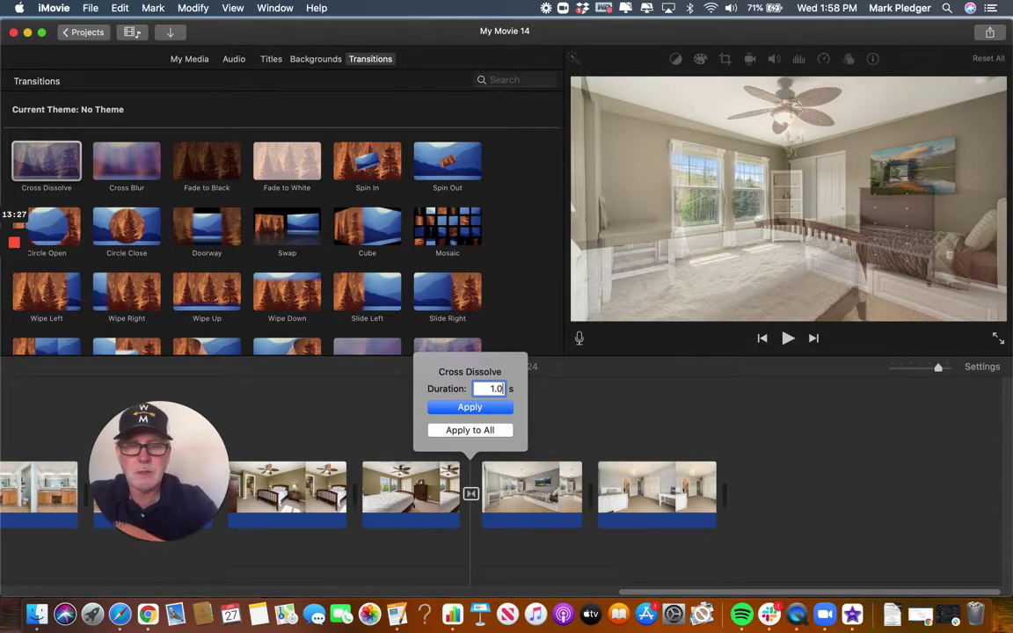
text(.0)
key(Return)
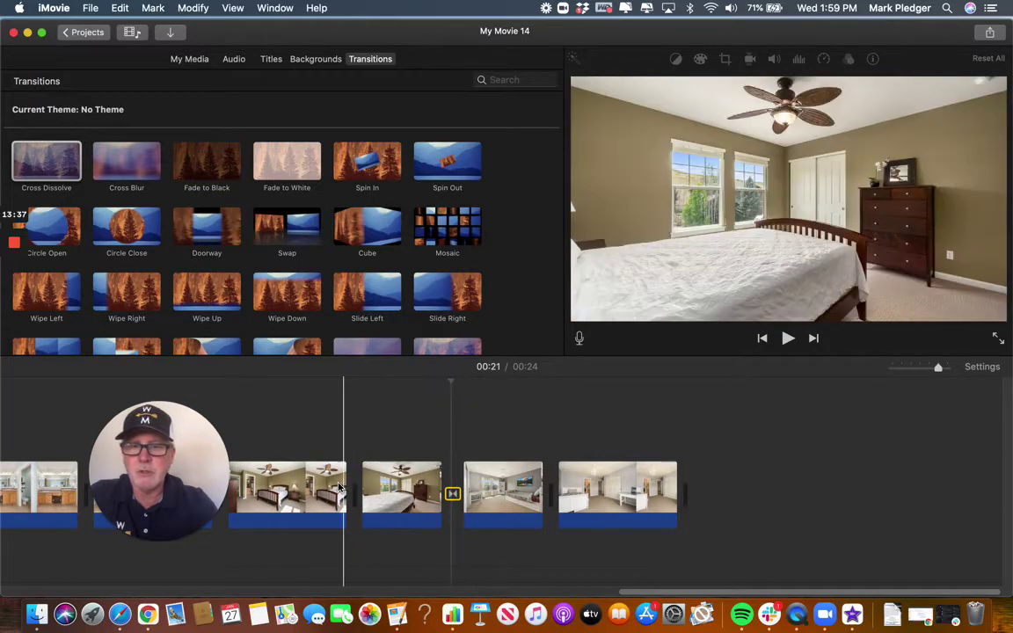
Preview the 1.0-second dissolve between the bedroom photos, then delete it.
click(318, 489)
key(space)
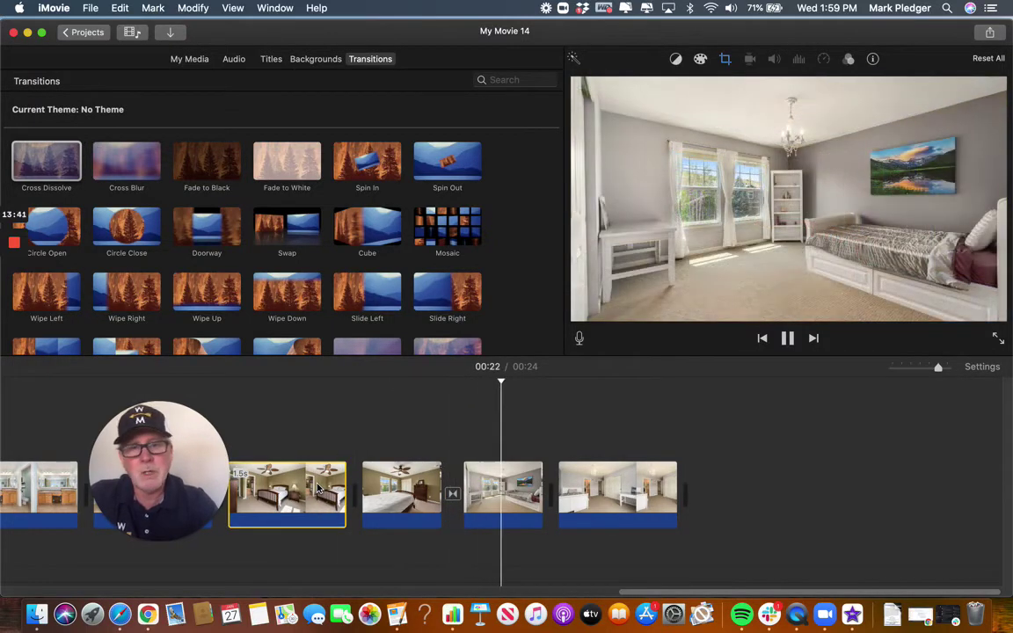
click(505, 495)
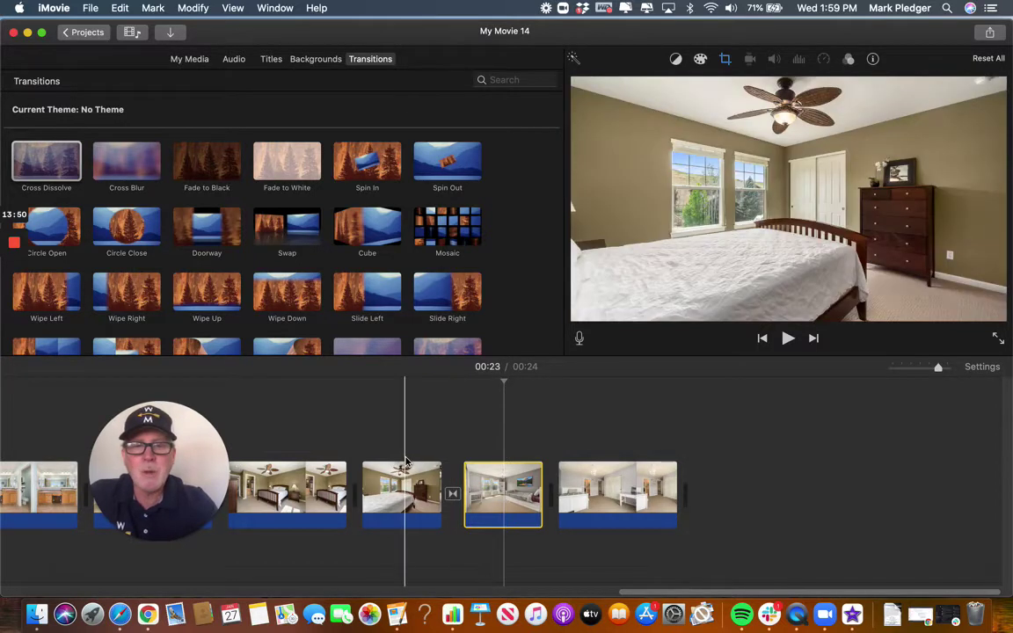
scroll(405, 461, left, 3)
scroll(405, 461, left, 3)
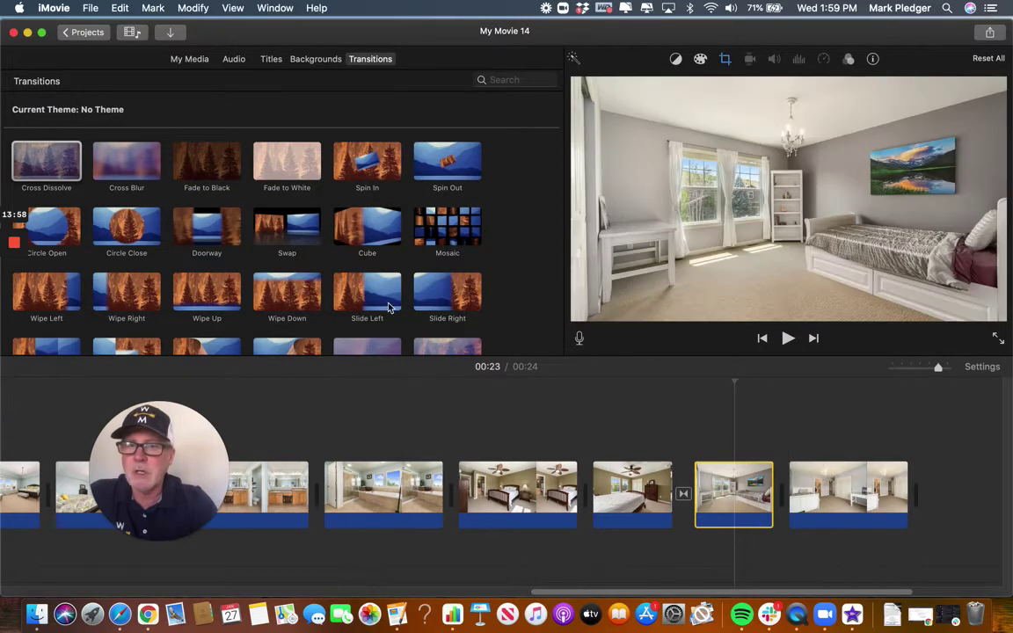
click(683, 496)
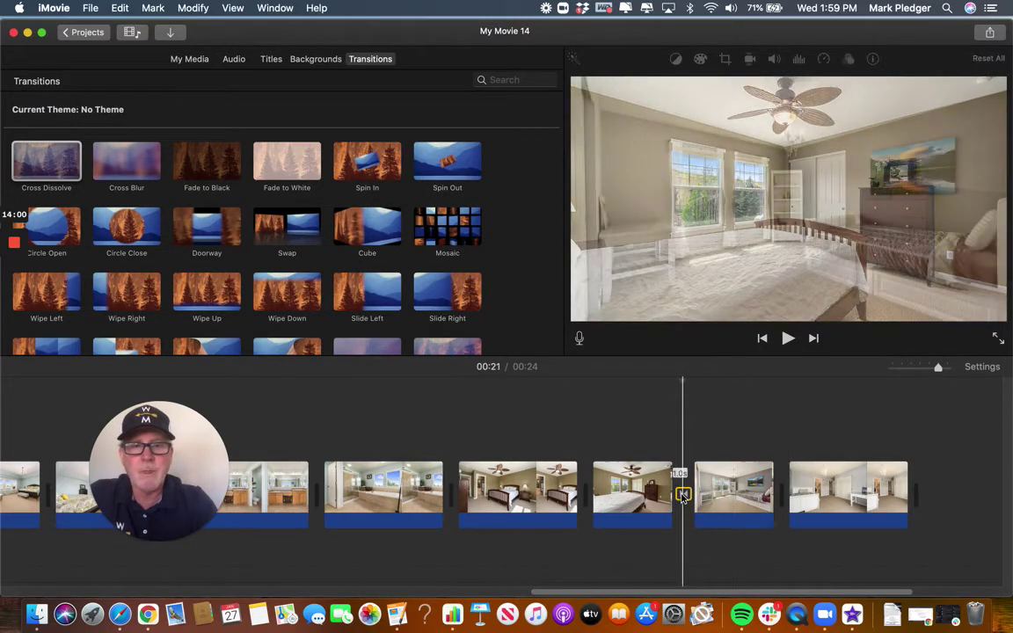
key(Delete)
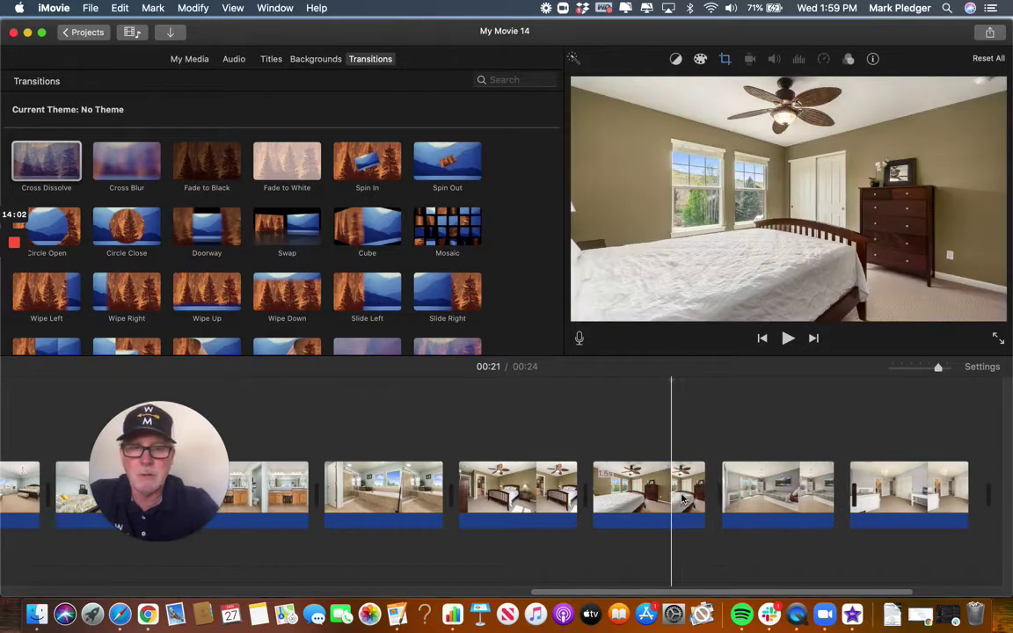
Select every clip in the movie, starting from the West + Main title clip.
scroll(425, 472, left, 10)
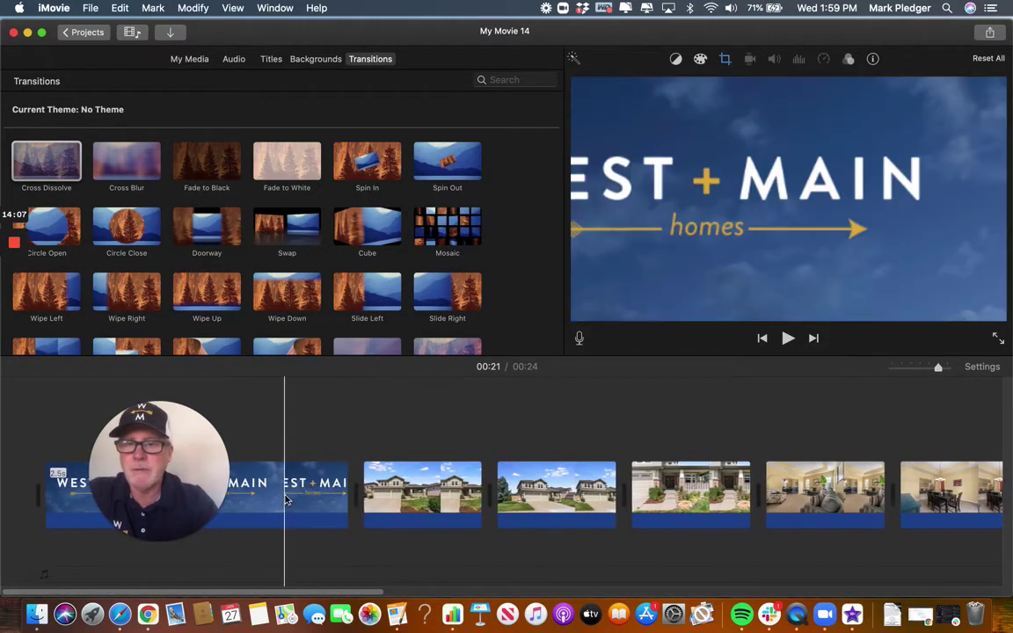
click(272, 494)
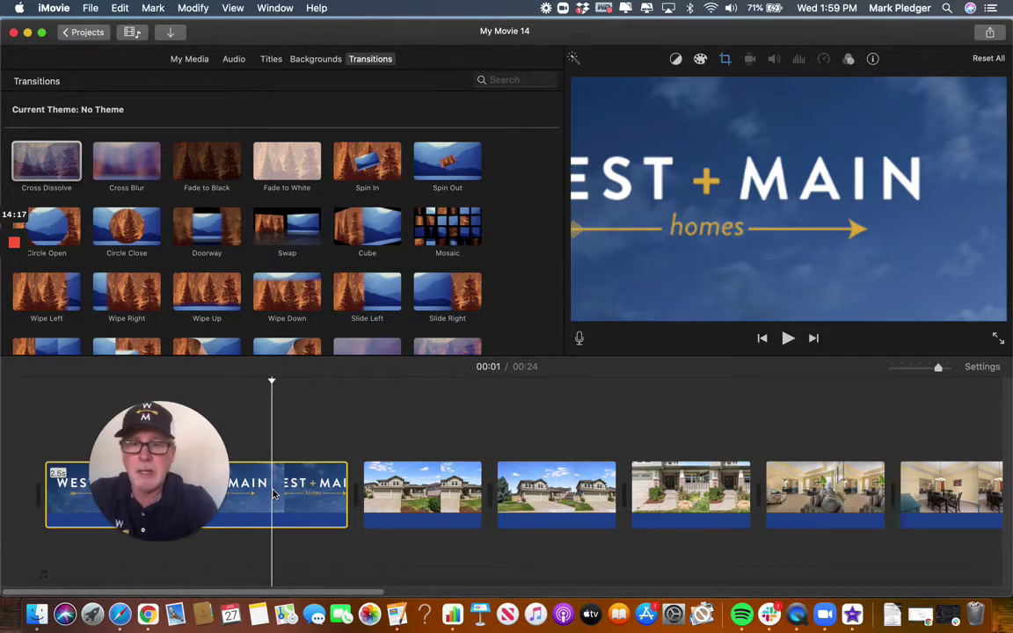
key(super+a)
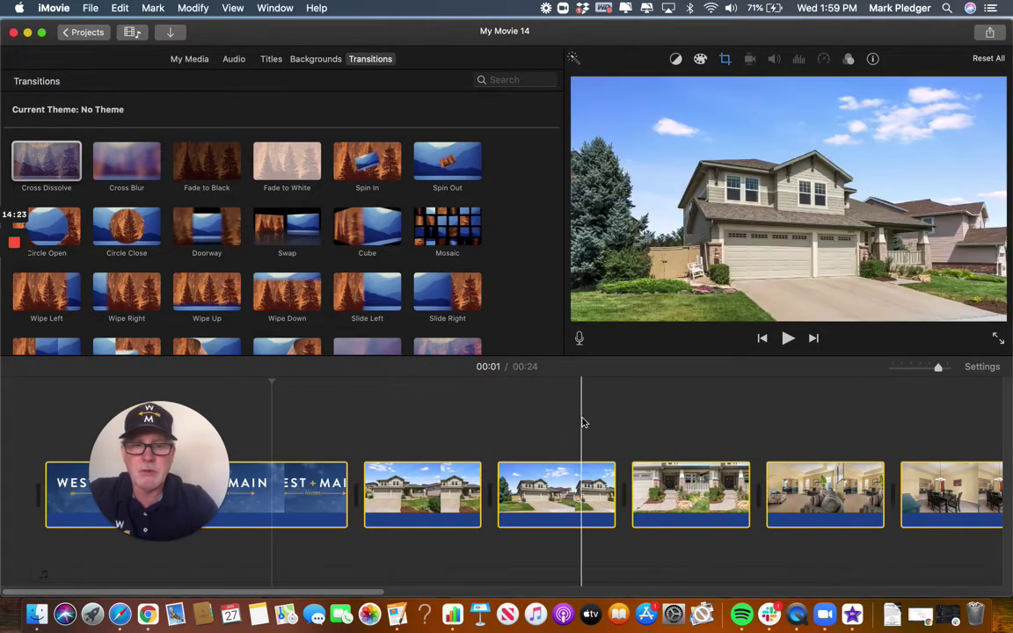
Add cross dissolves between all selected clips with Edit > Add Cross Dissolve.
scroll(581, 423, right, 10)
scroll(581, 423, left, 15)
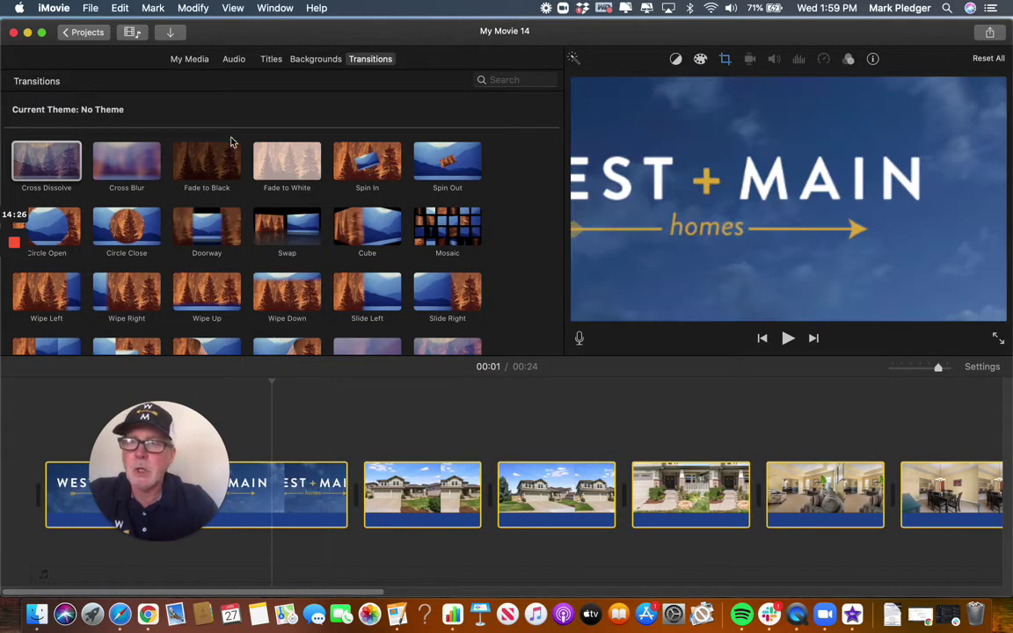
click(119, 8)
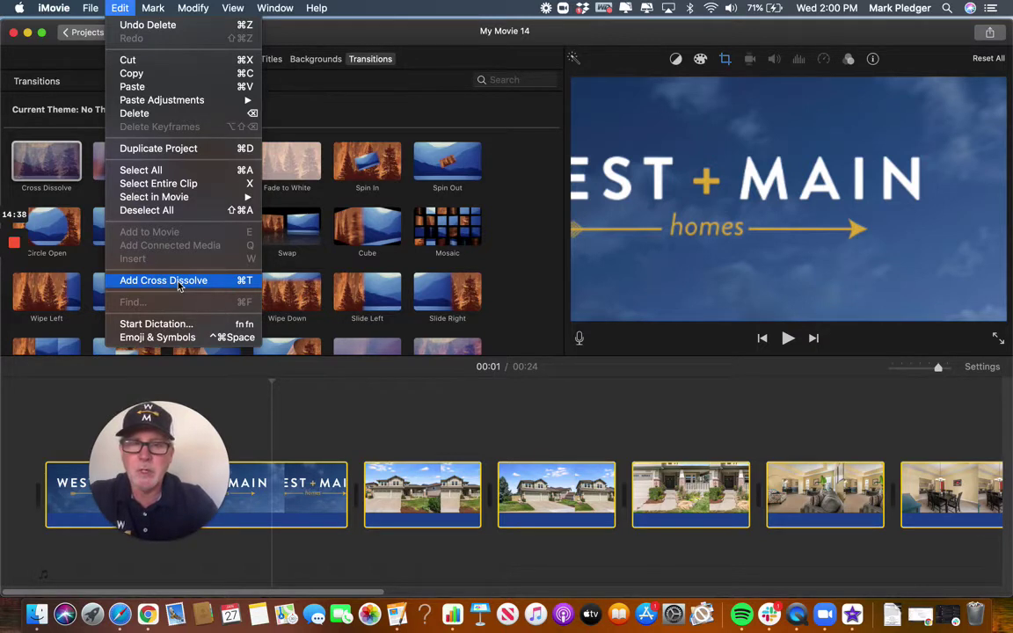
click(178, 281)
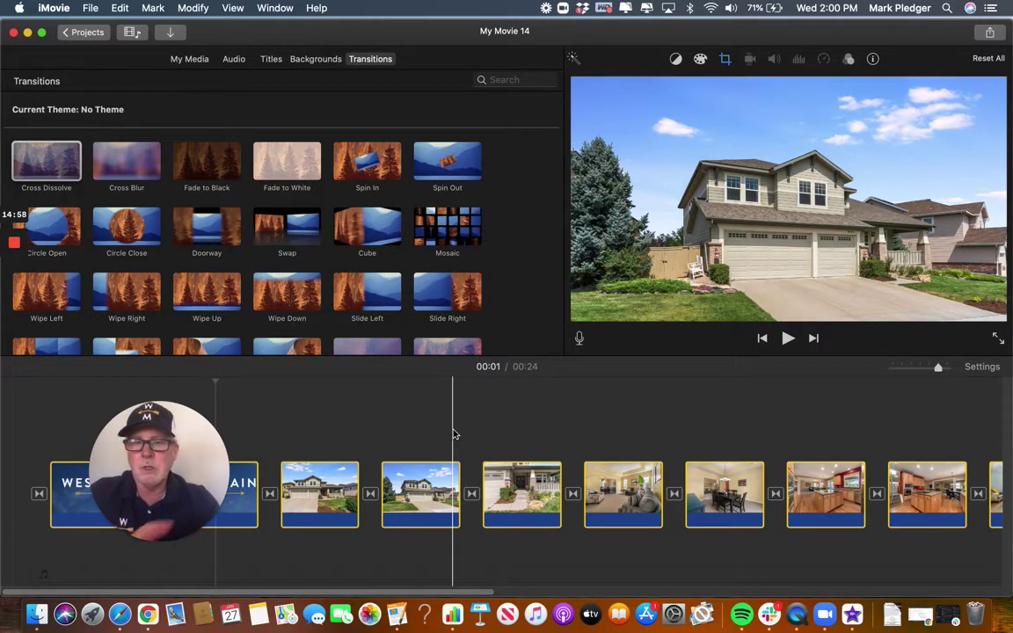
Return to the movie's start and show the info bar's duration setting for all 16 clips.
scroll(453, 434, right, 15)
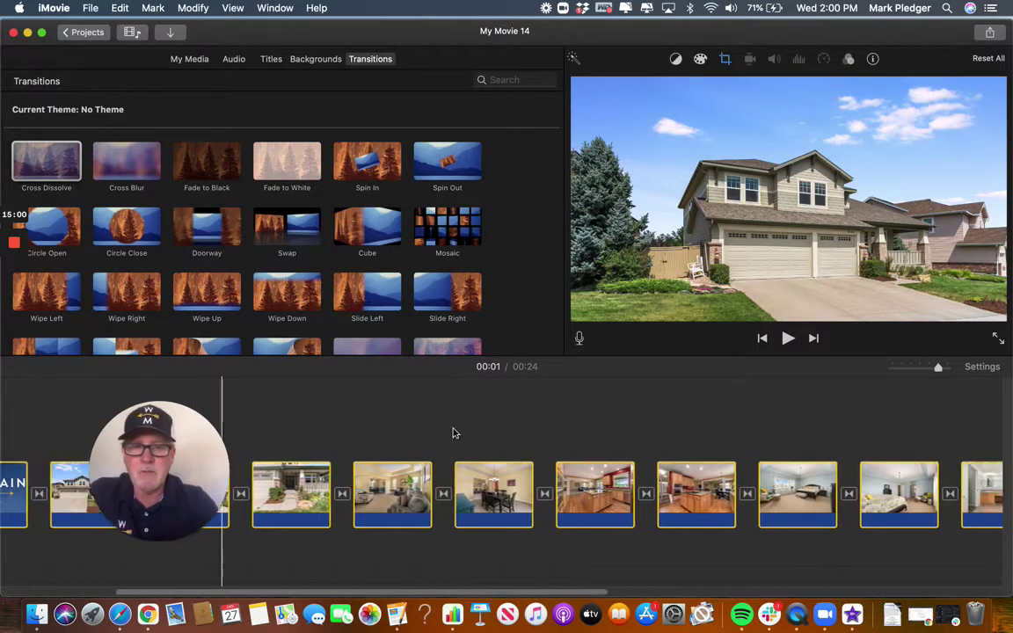
scroll(452, 434, left, 15)
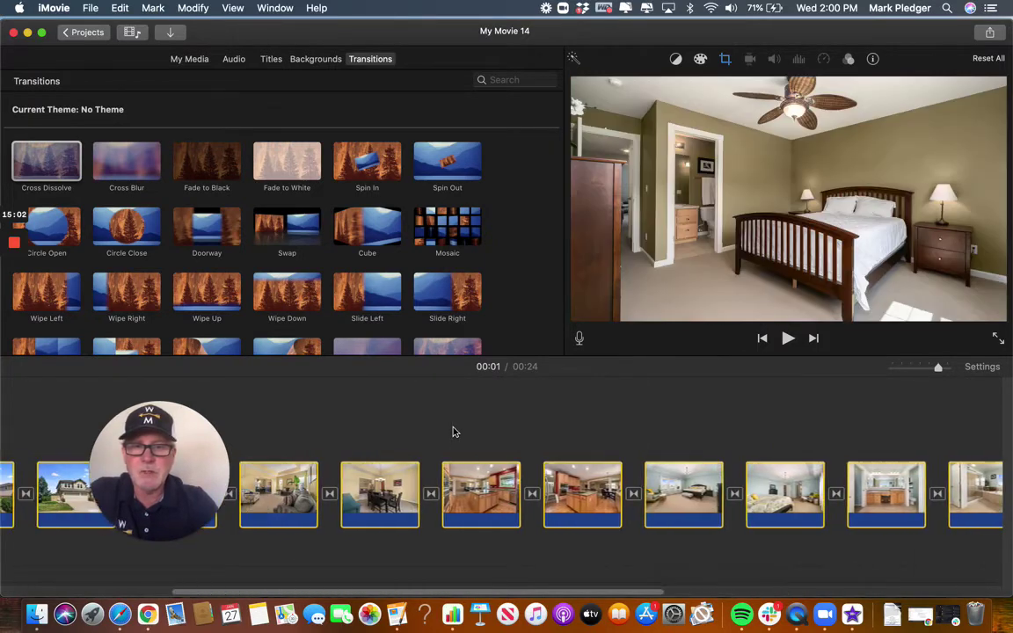
scroll(453, 432, left, 12)
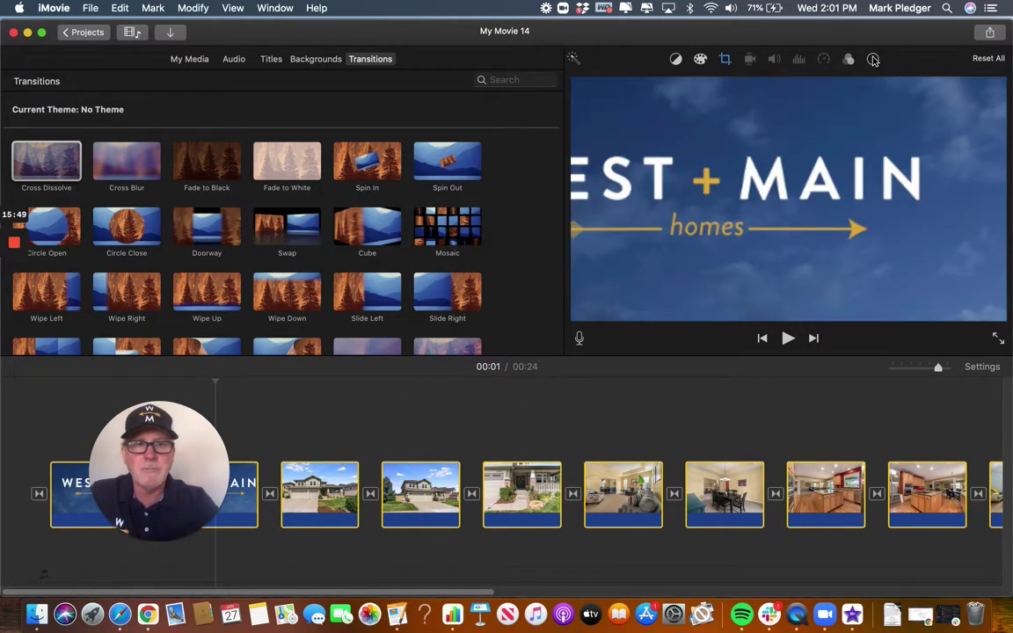
click(871, 59)
Set all 16 clips' duration to 2.5 seconds, stretching the movie to 47 seconds.
click(923, 84)
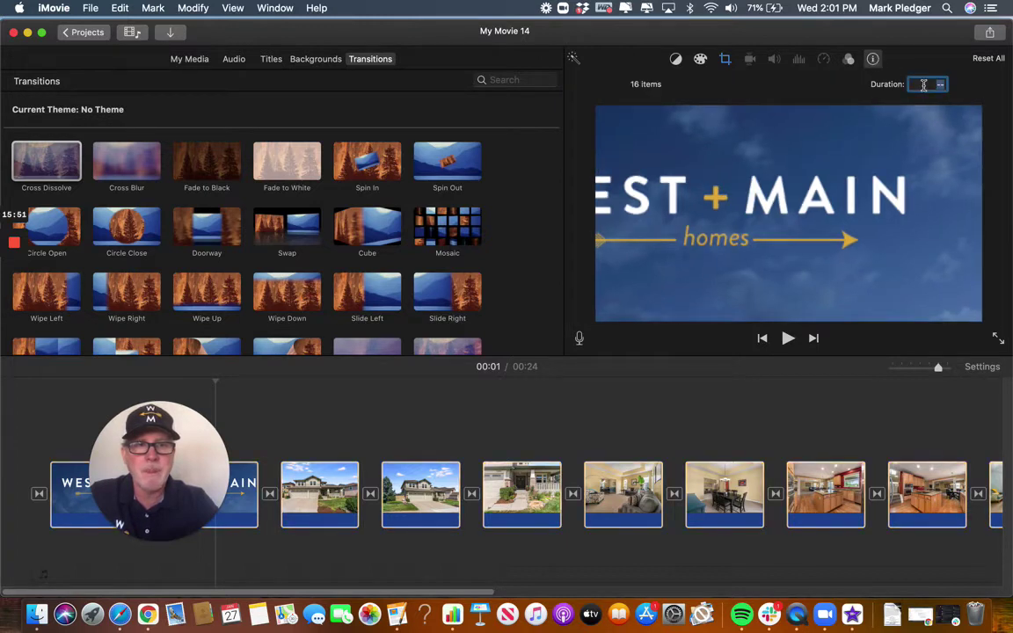
text(2)
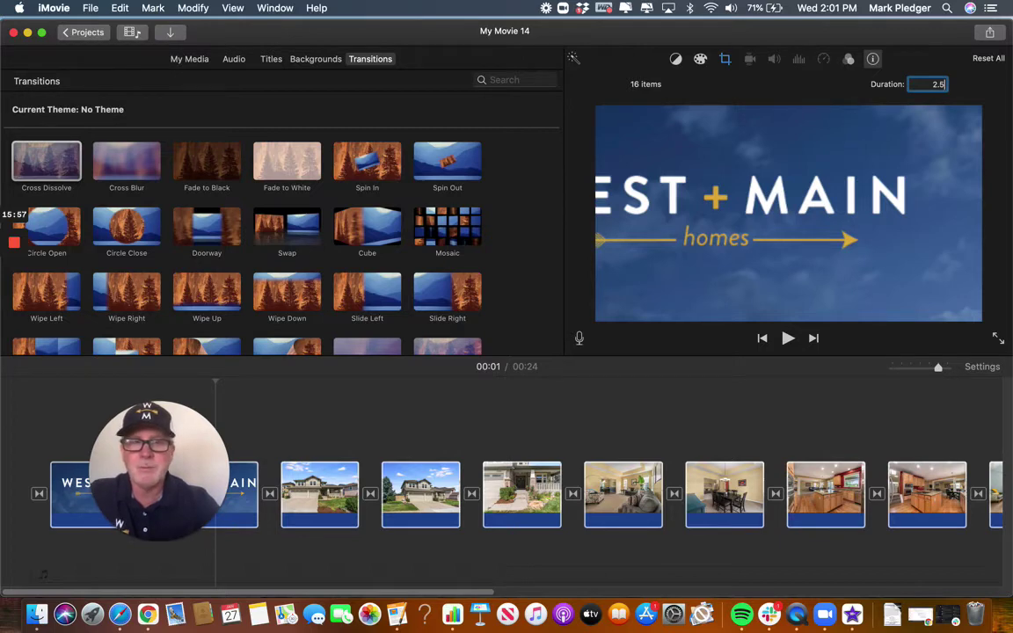
text(.5)
key(Return)
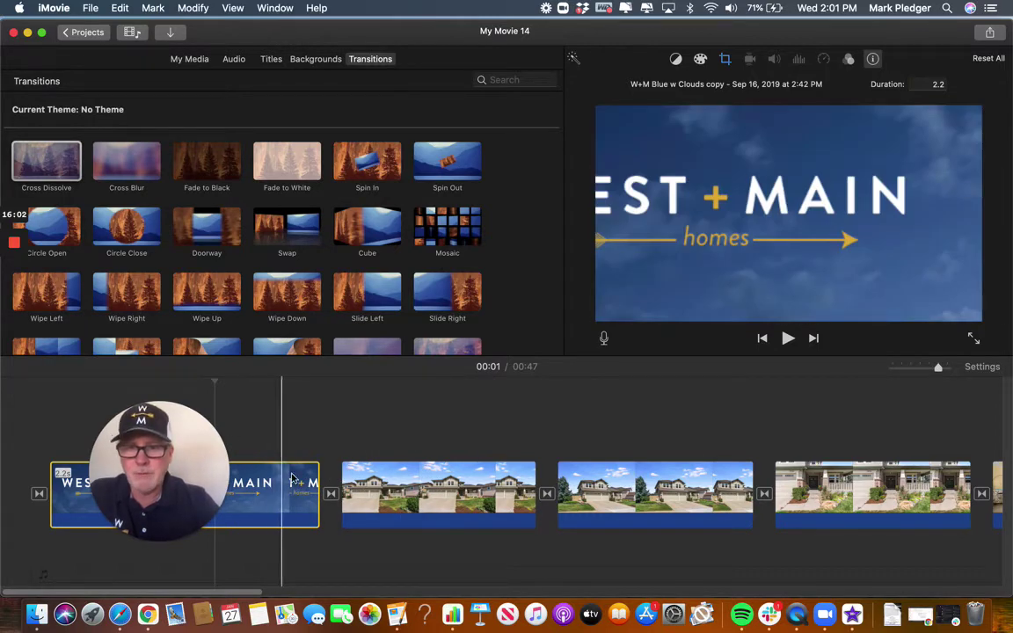
scroll(649, 468, right, 10)
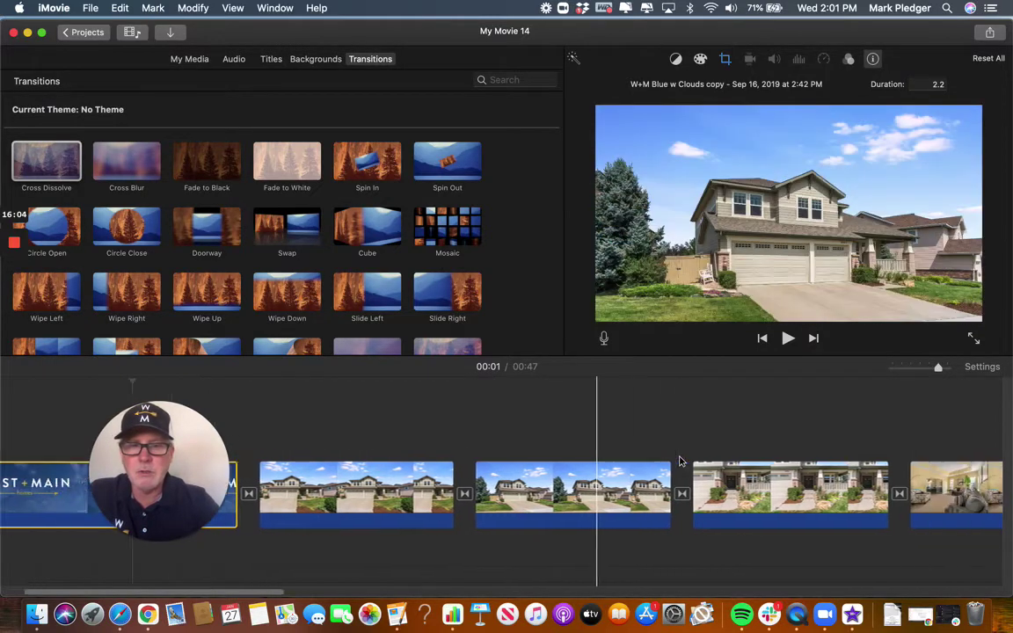
scroll(486, 525, right, 15)
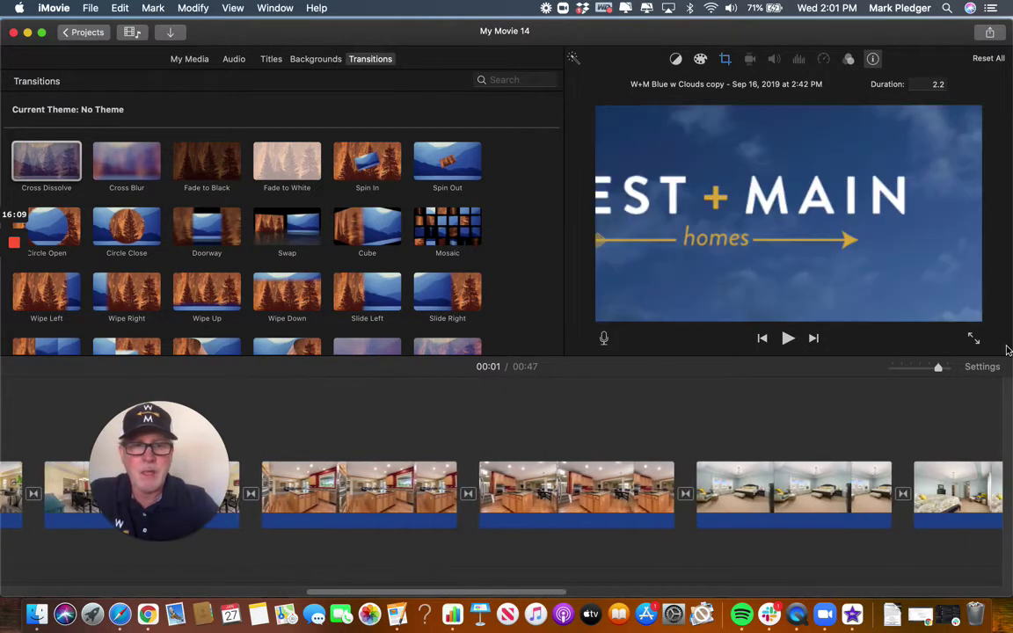
mouse_move(937, 367)
mouse_down()
mouse_move(921, 369)
mouse_move(935, 370)
mouse_up()
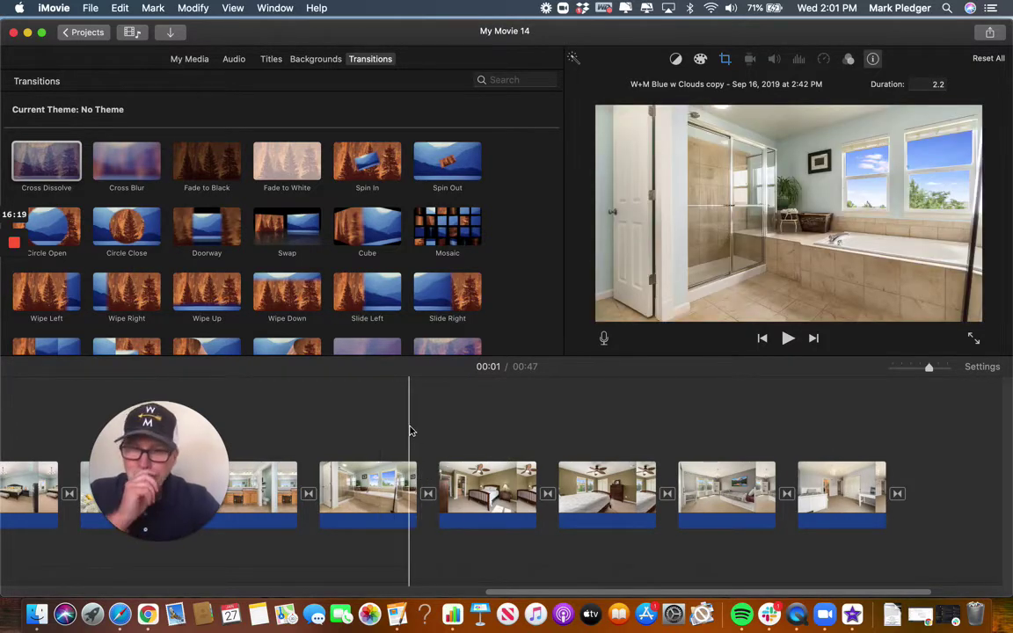
scroll(374, 477, left, 10)
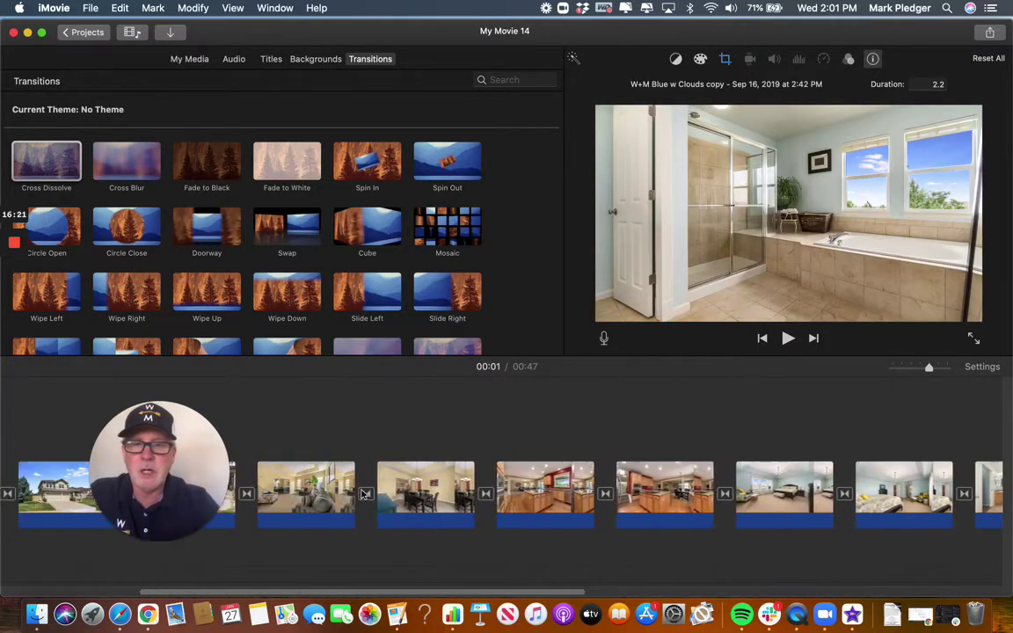
scroll(360, 496, left, 3)
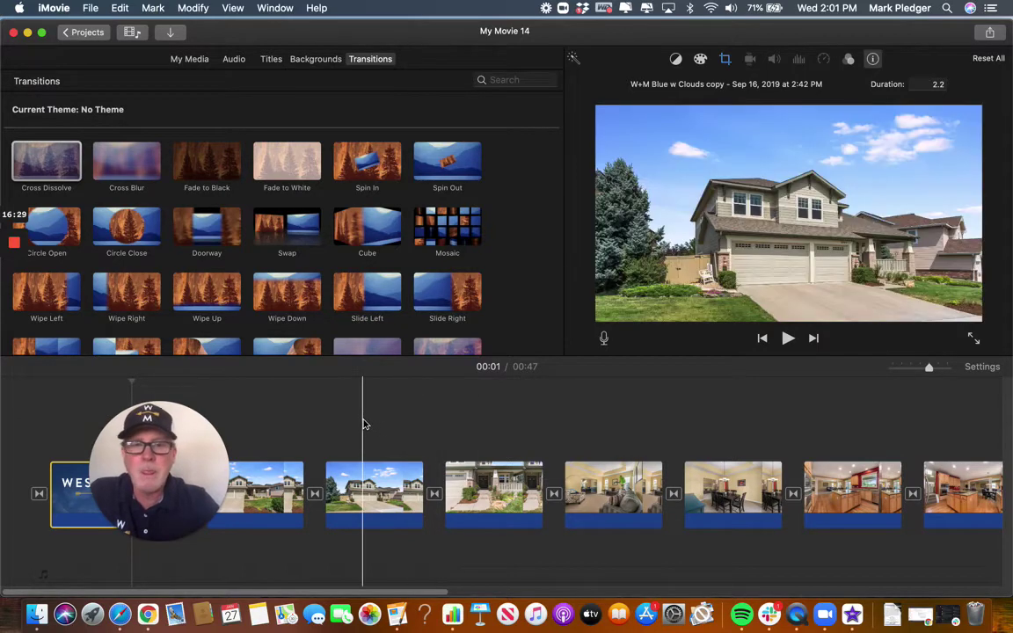
scroll(361, 423, right, 6)
scroll(365, 424, right, 10)
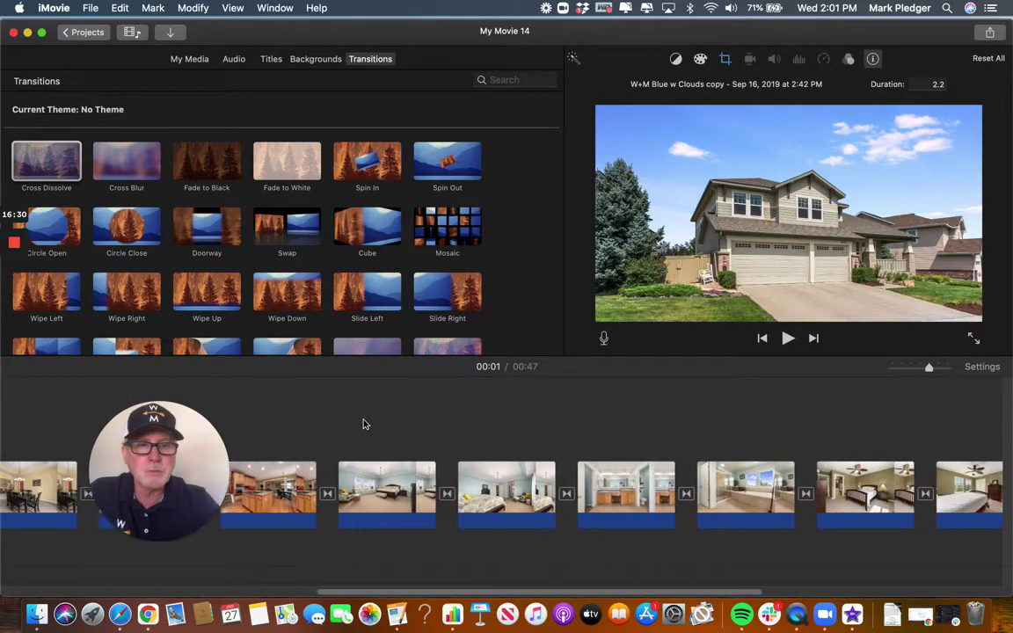
scroll(361, 422, right, 8)
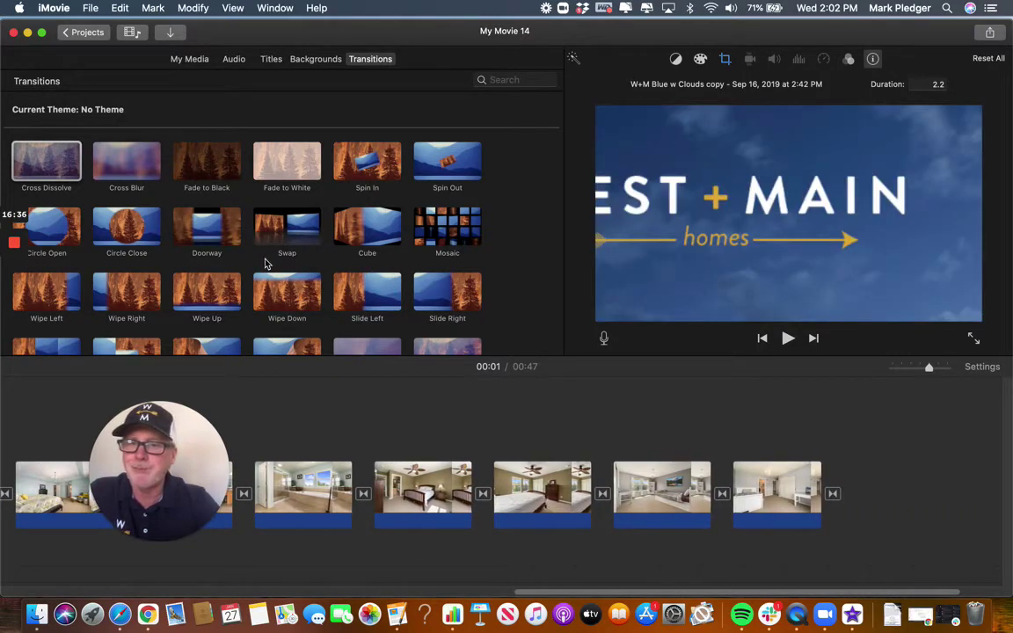
scroll(400, 423, left, 5)
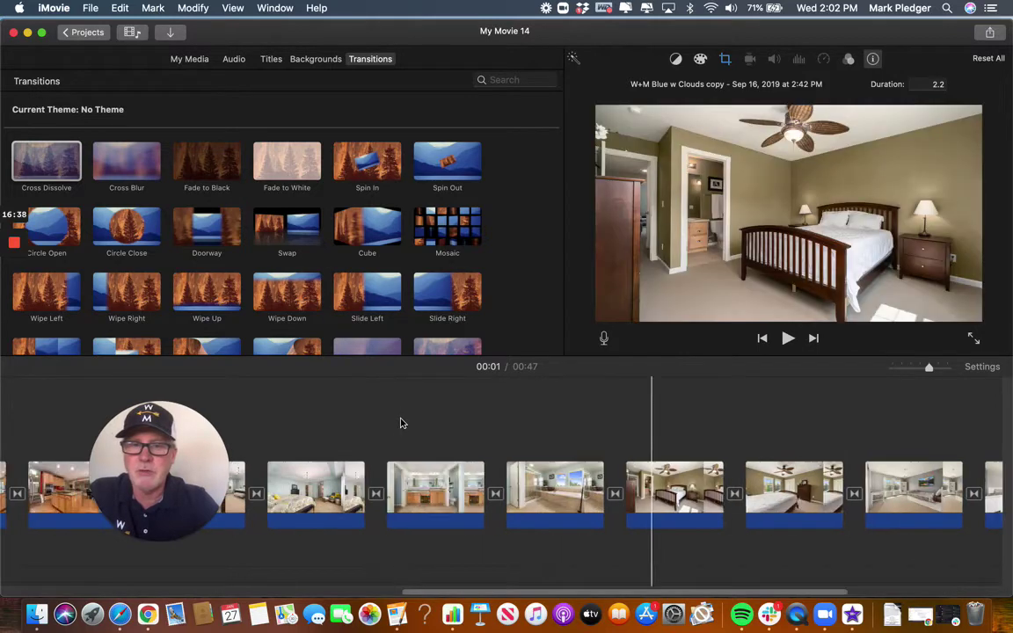
scroll(400, 423, left, 5)
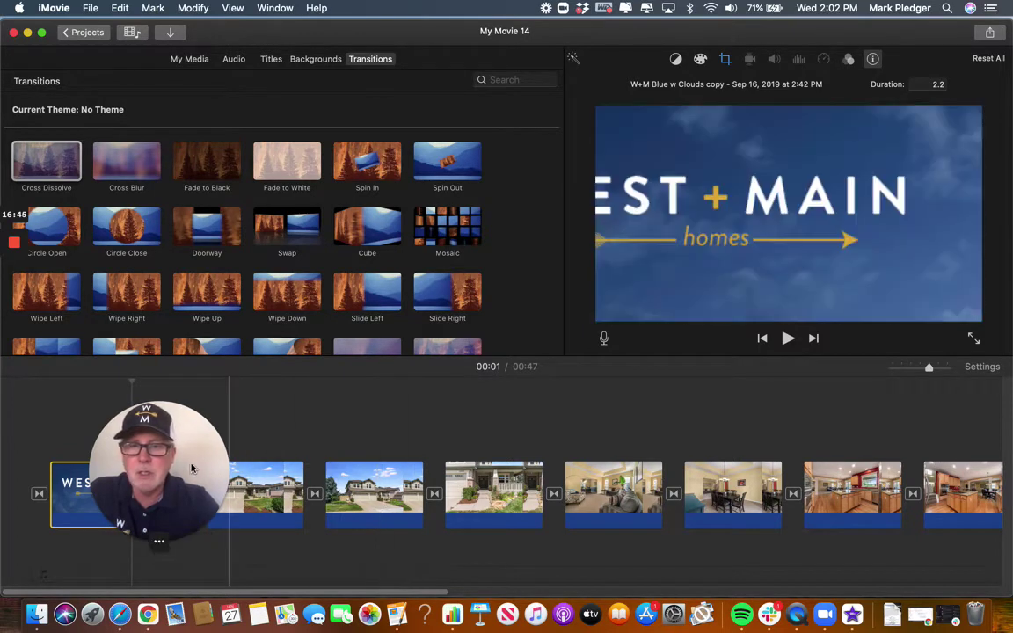
Select the first exterior house photo clip in the timeline.
drag(190, 468, 892, 466)
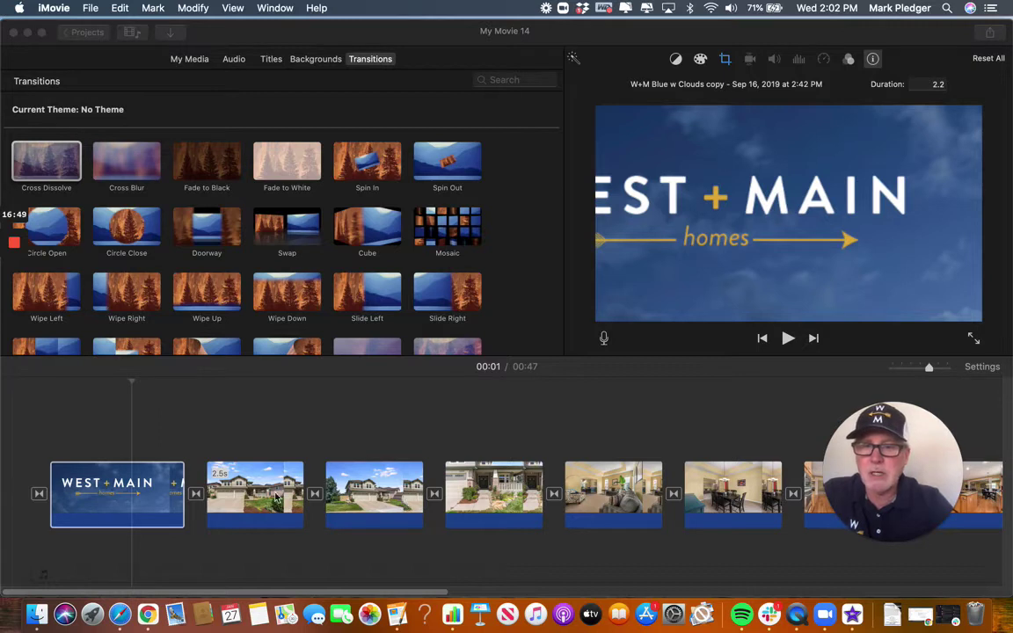
click(255, 494)
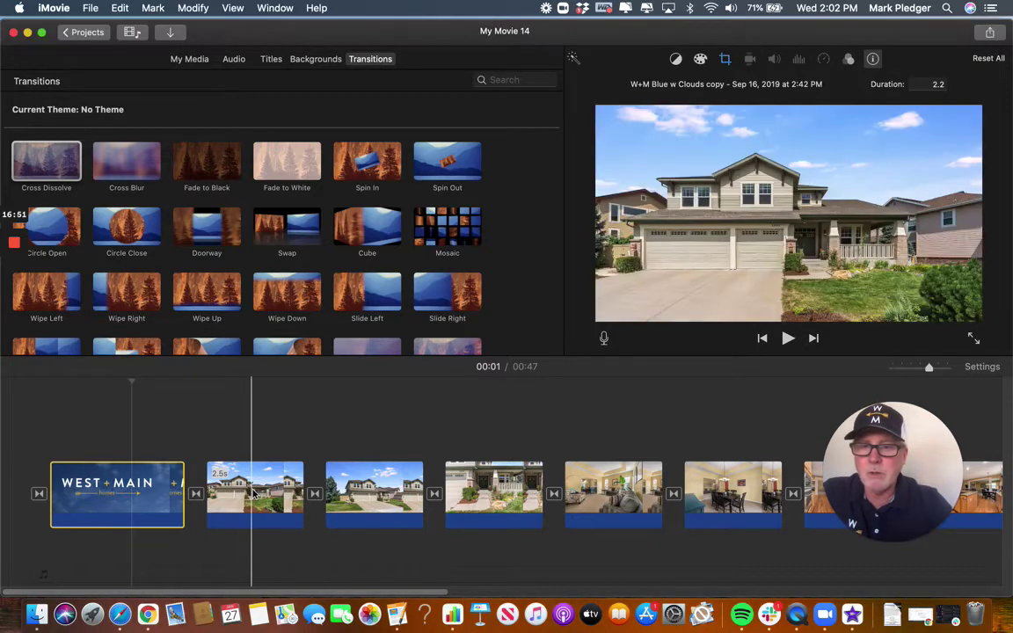
click(254, 494)
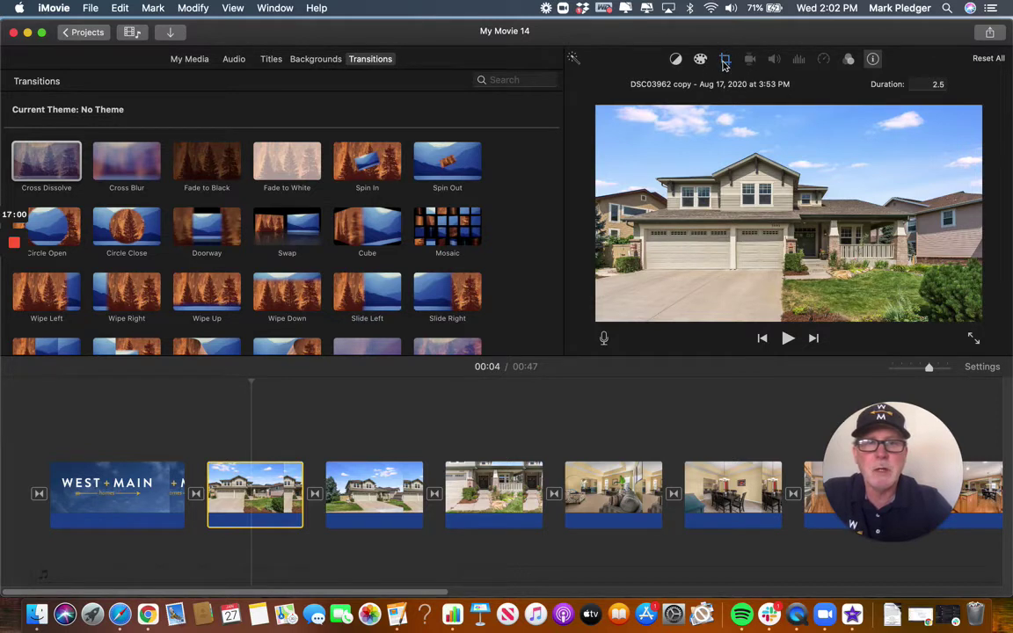
Apply a trial crop to the house photo, then switch it to Fit to show the whole image.
click(724, 60)
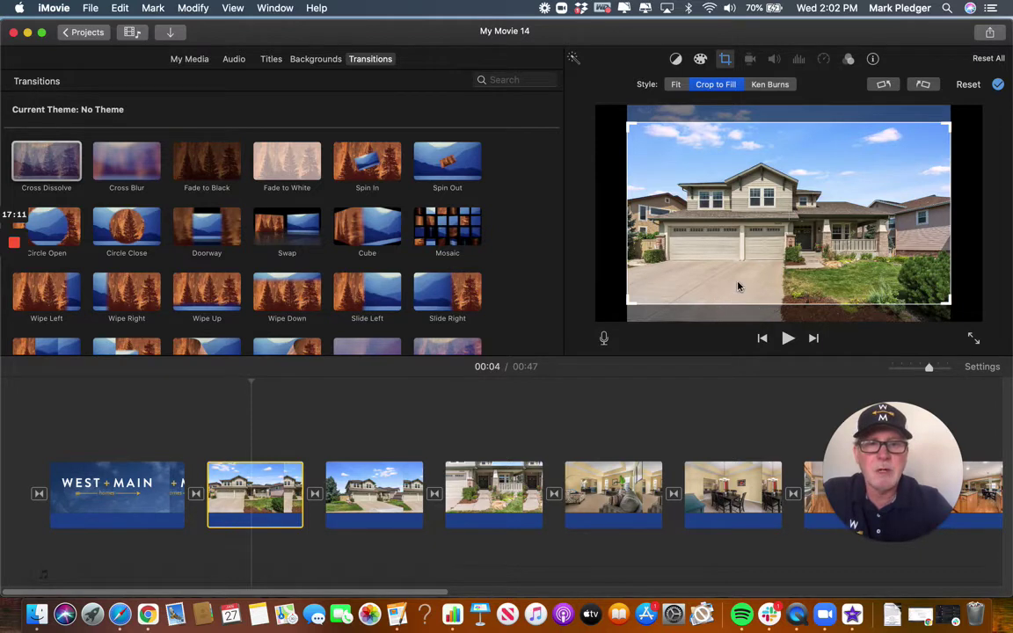
mouse_move(739, 286)
mouse_down()
mouse_move(741, 267)
mouse_move(739, 290)
mouse_up()
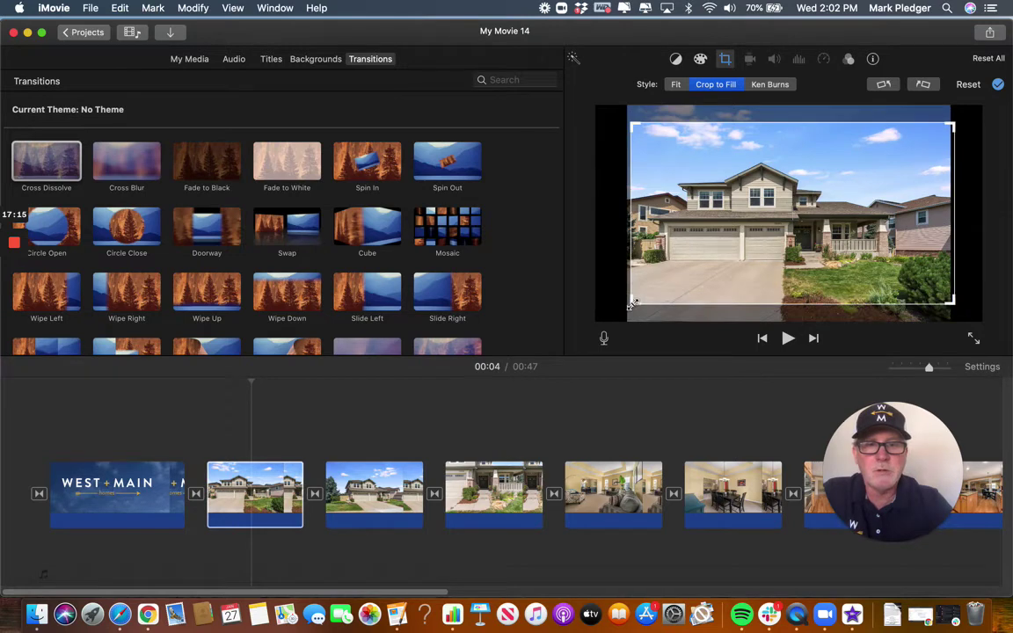
drag(631, 304, 708, 260)
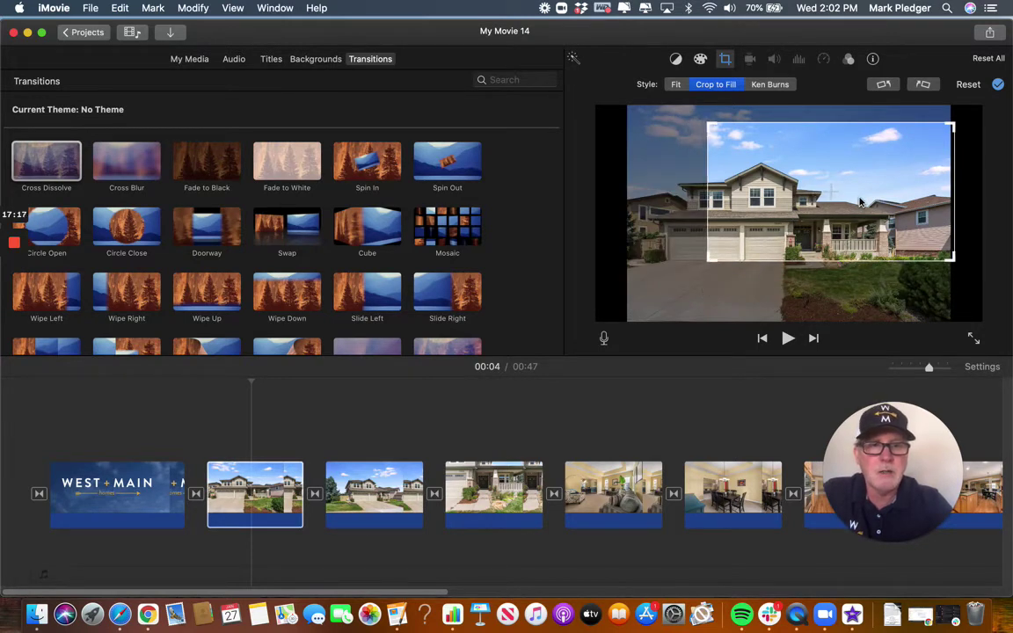
drag(860, 202, 804, 229)
key(Return)
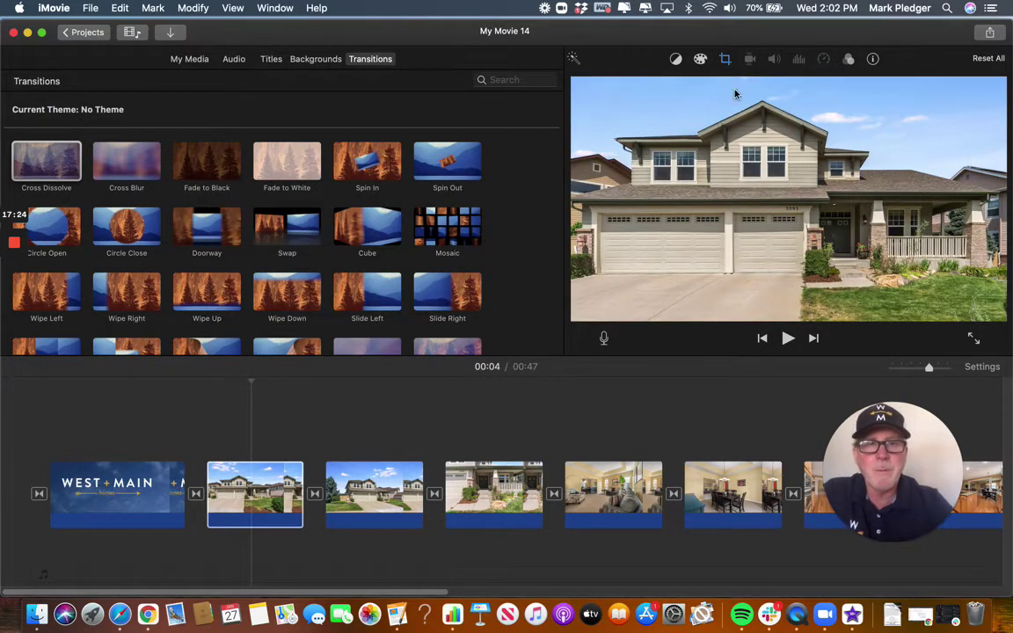
click(725, 59)
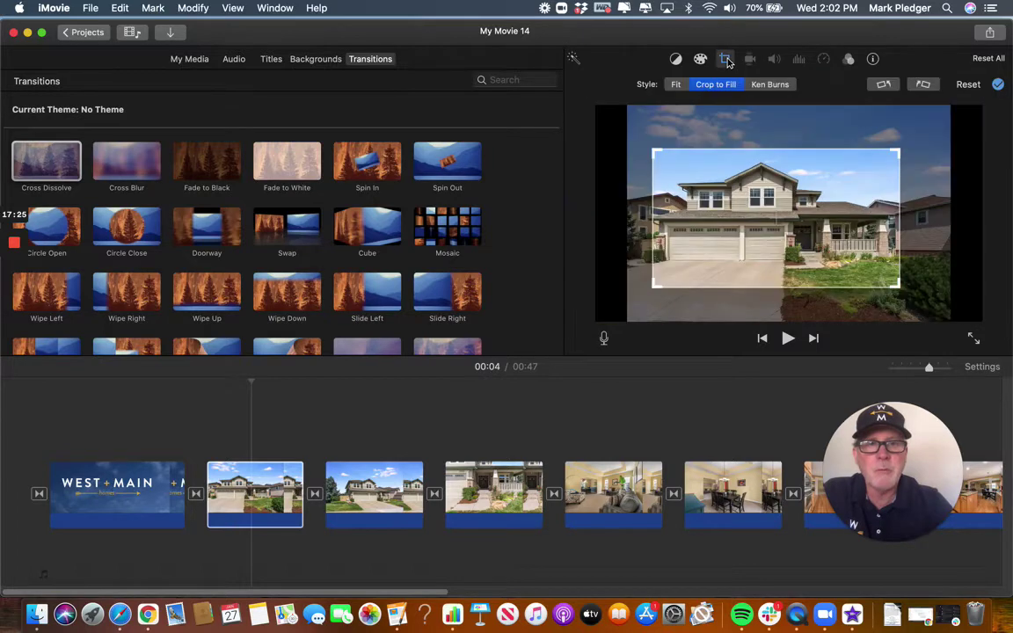
click(675, 85)
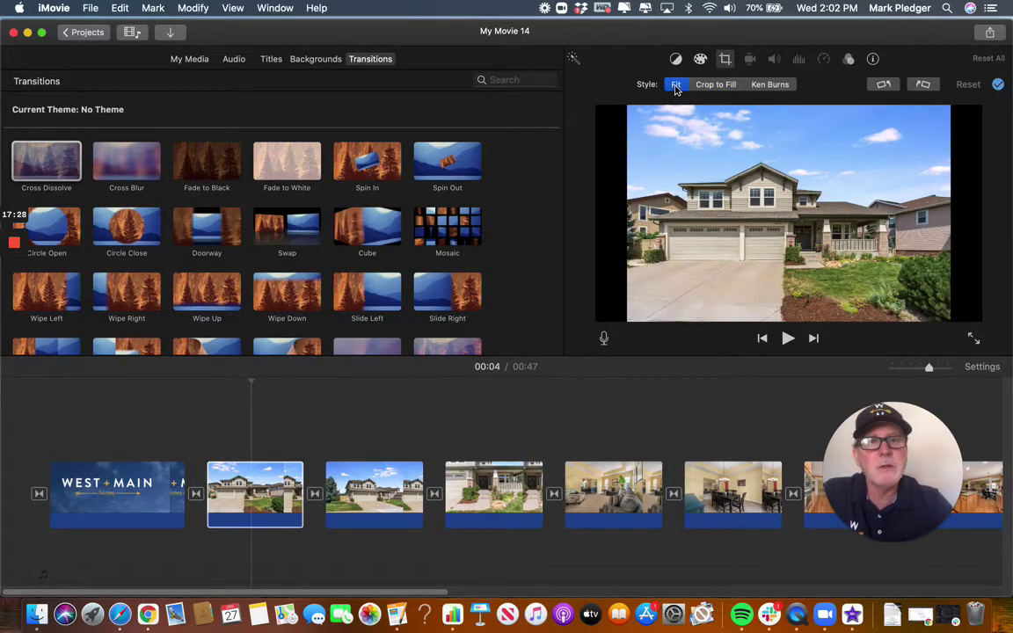
Switch the first house photo's crop style to Ken Burns.
click(771, 84)
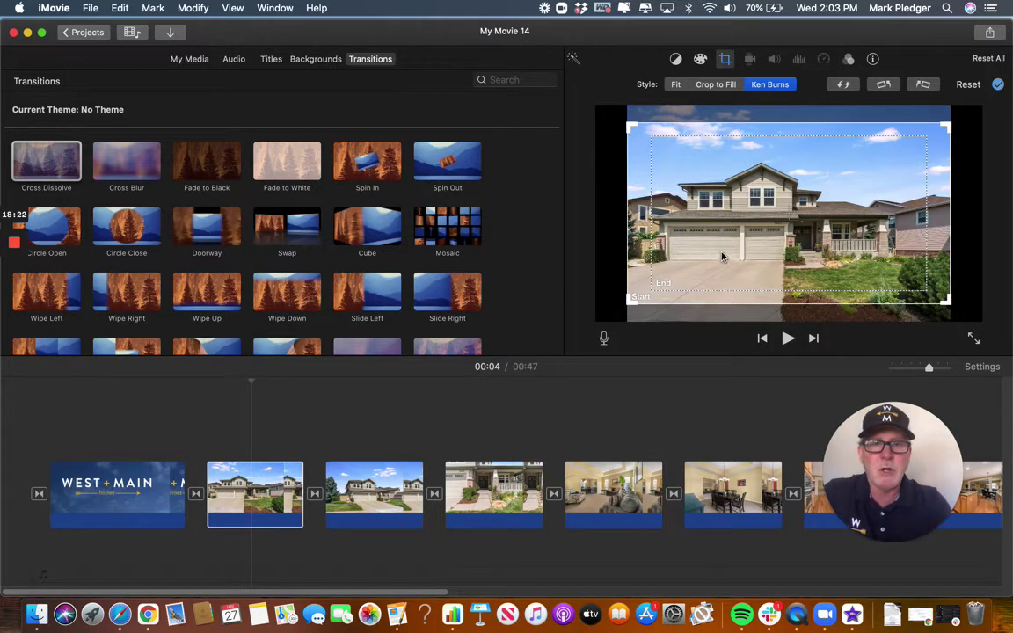
Tighten the Ken Burns end frame onto the front porch and pull the start frame slightly inward.
click(646, 283)
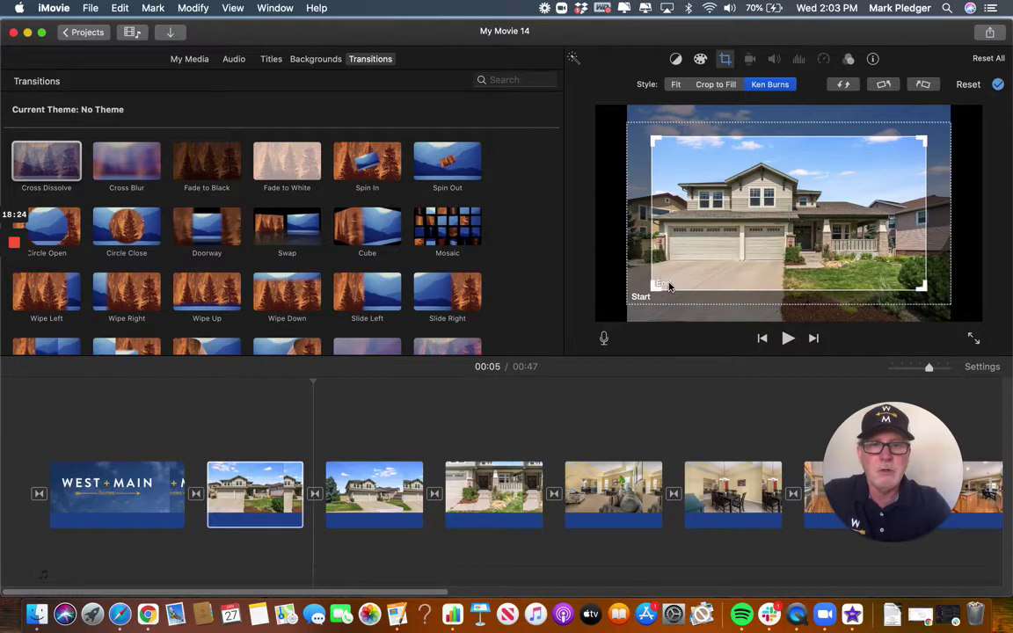
drag(651, 286, 706, 272)
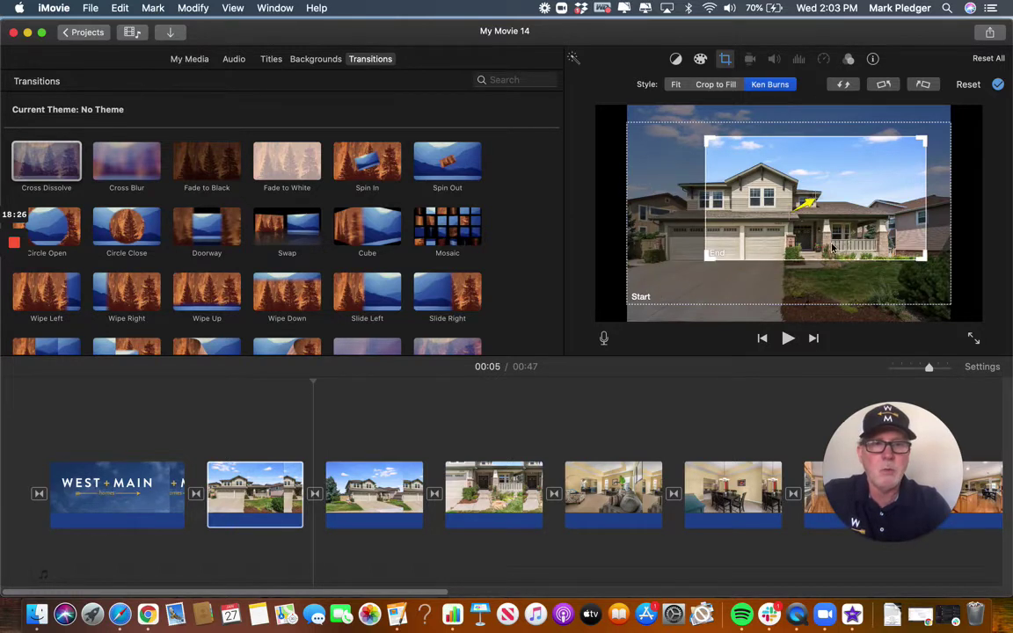
drag(749, 219, 727, 241)
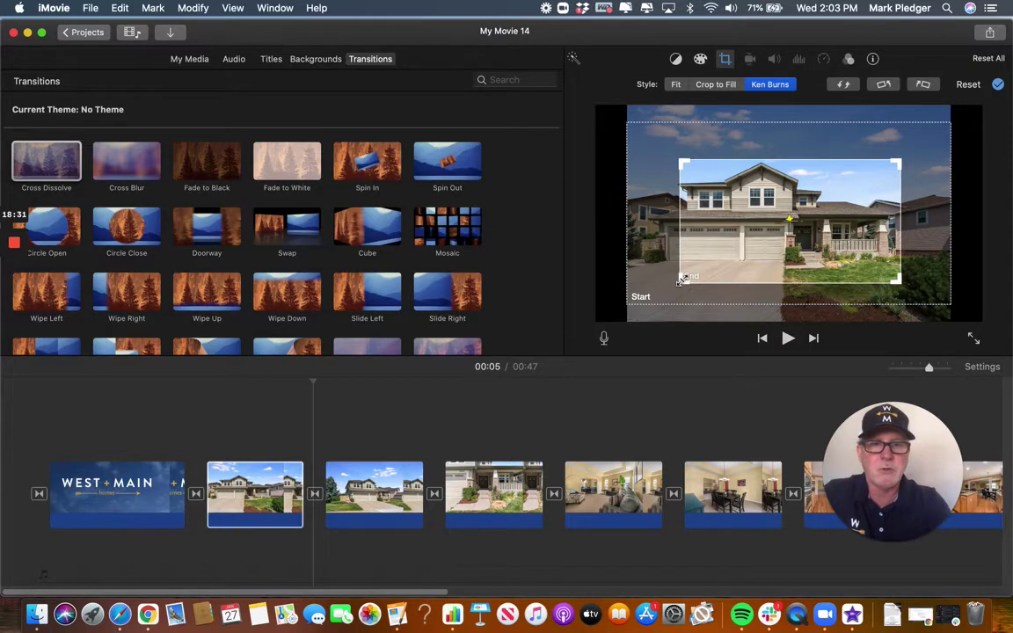
drag(685, 279, 727, 270)
drag(823, 249, 824, 251)
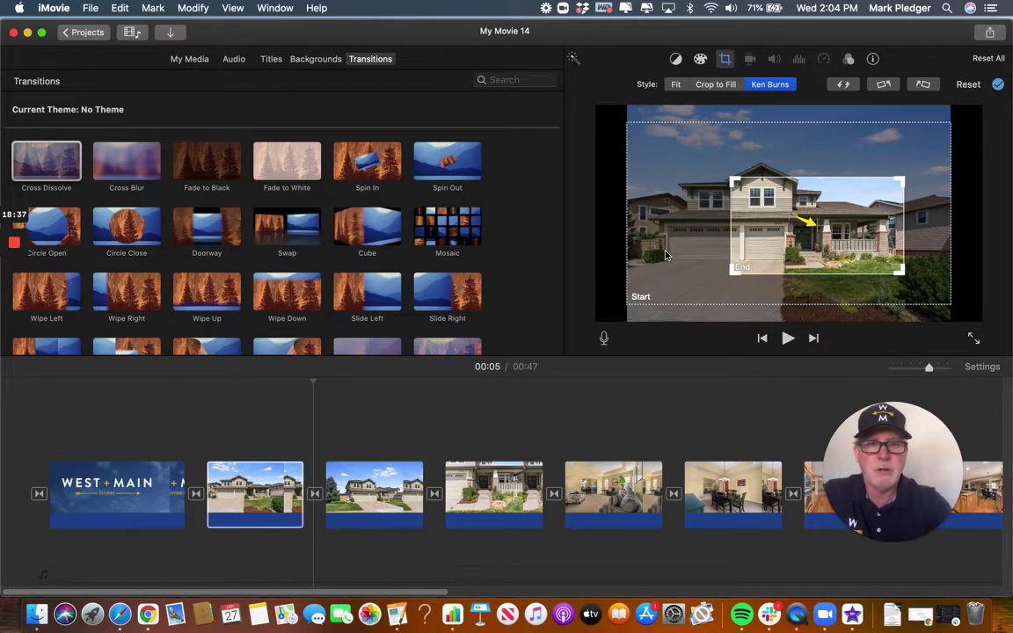
click(633, 297)
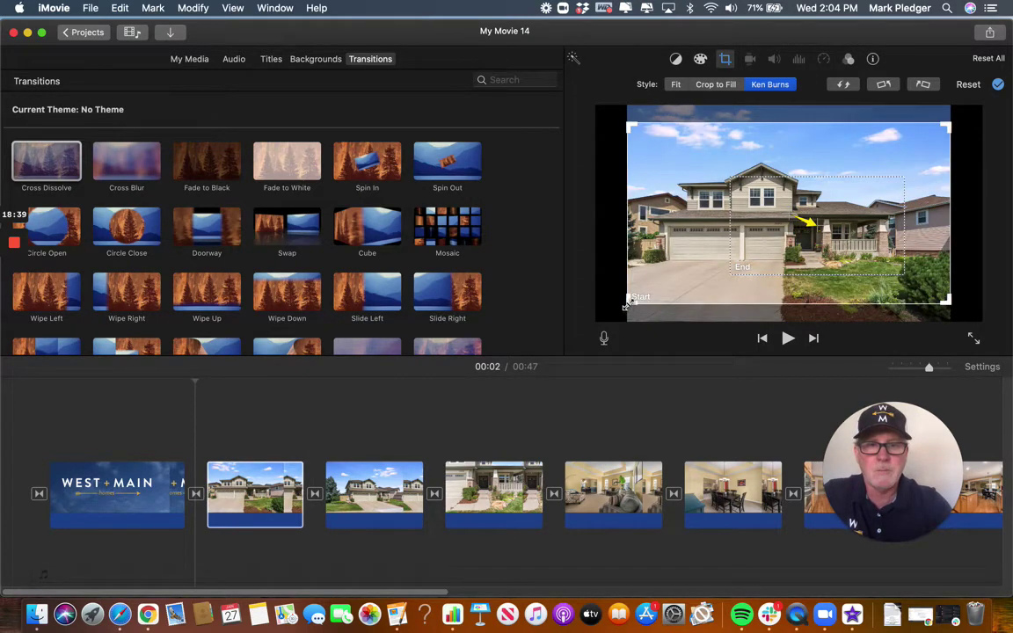
drag(630, 304, 636, 302)
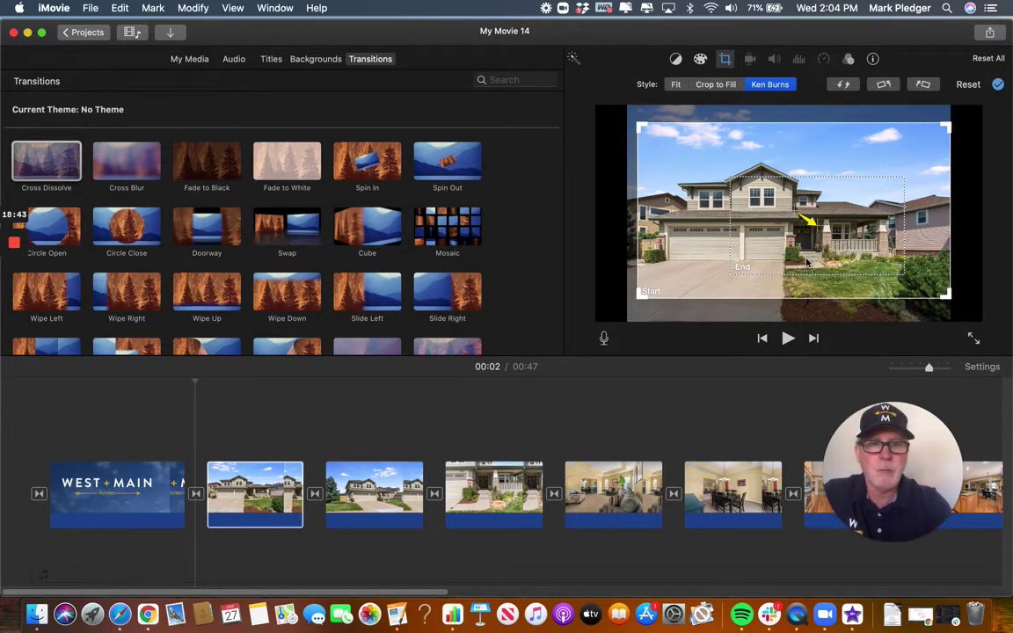
Preview the opening from the West + Main title, then select the wide house photo with the tree.
key(space)
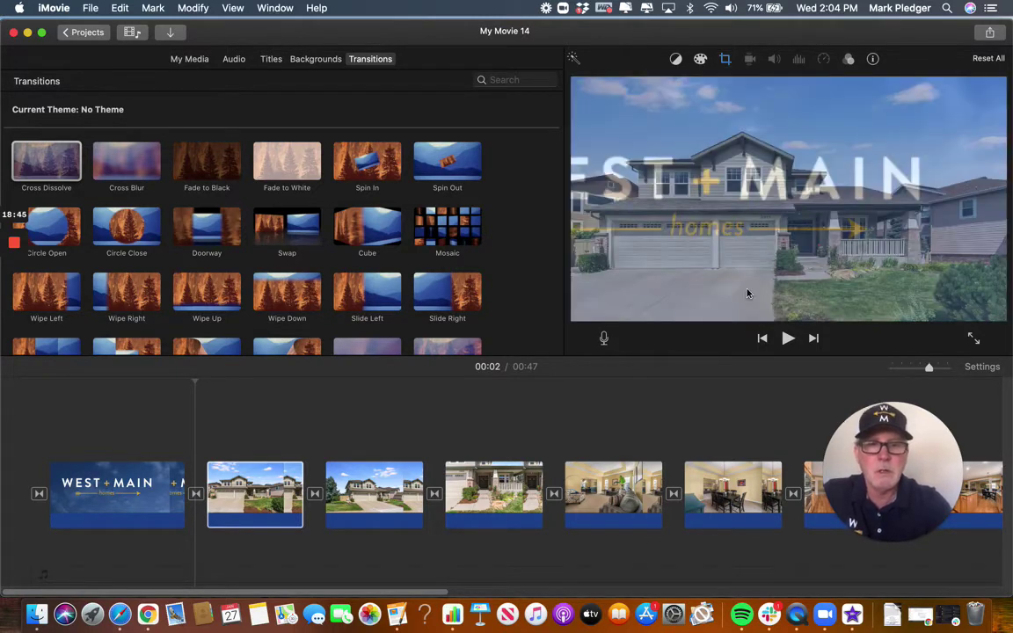
click(145, 483)
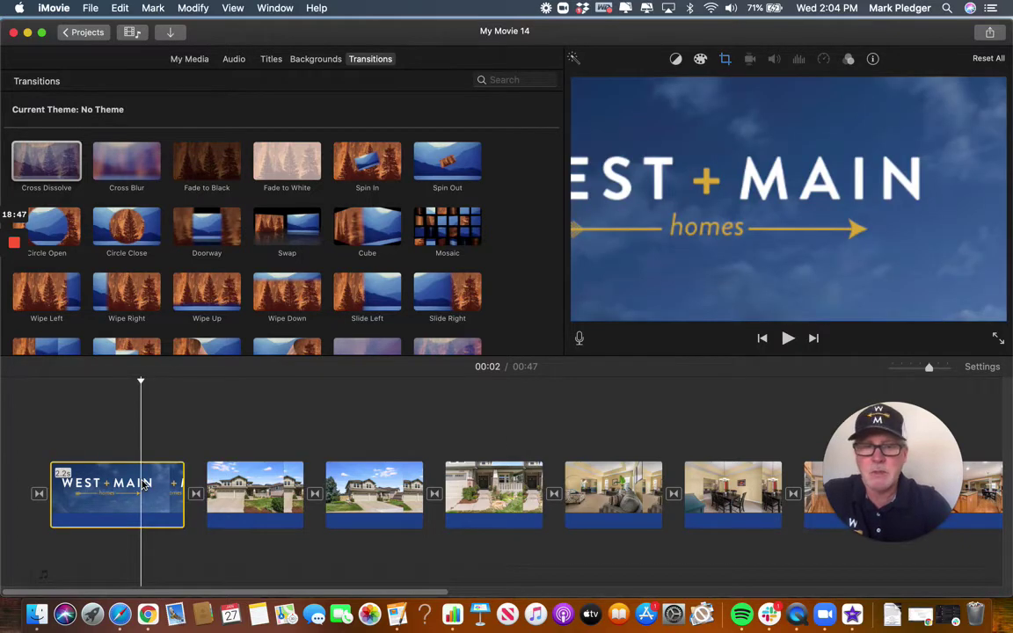
key(space)
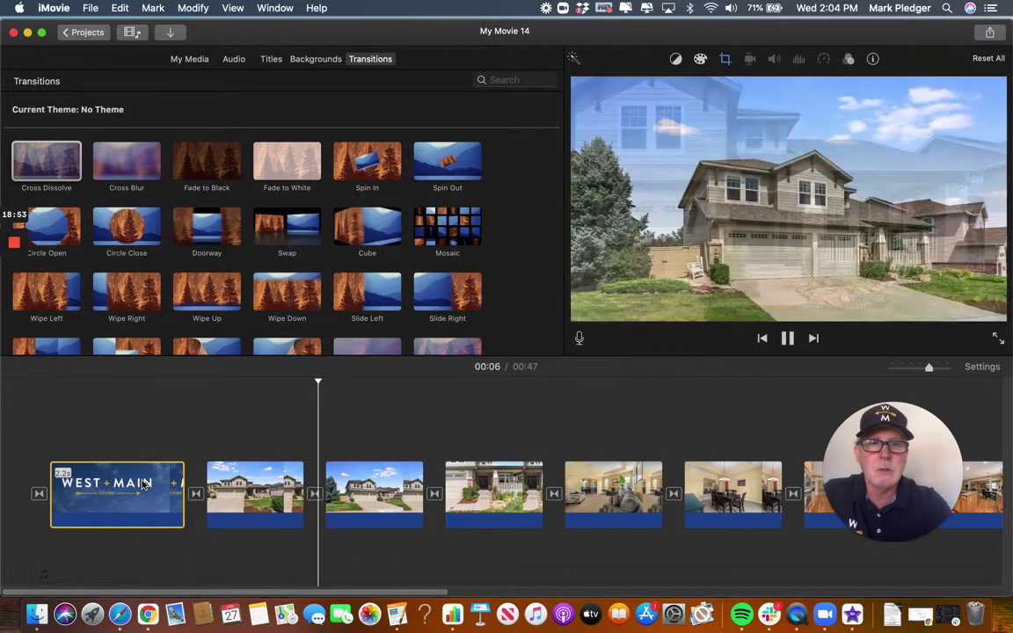
key(space)
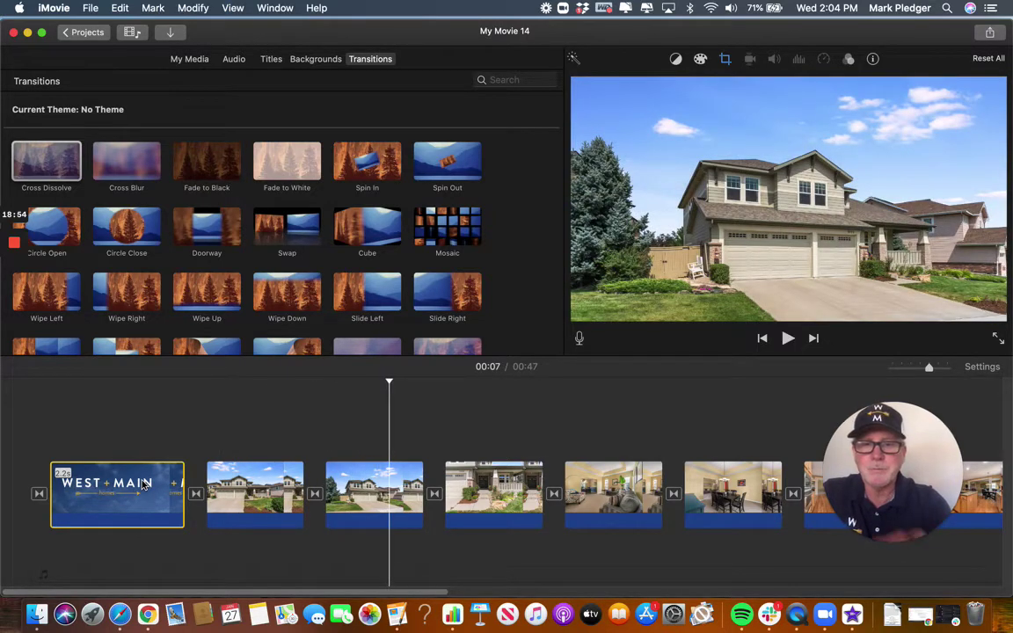
click(249, 495)
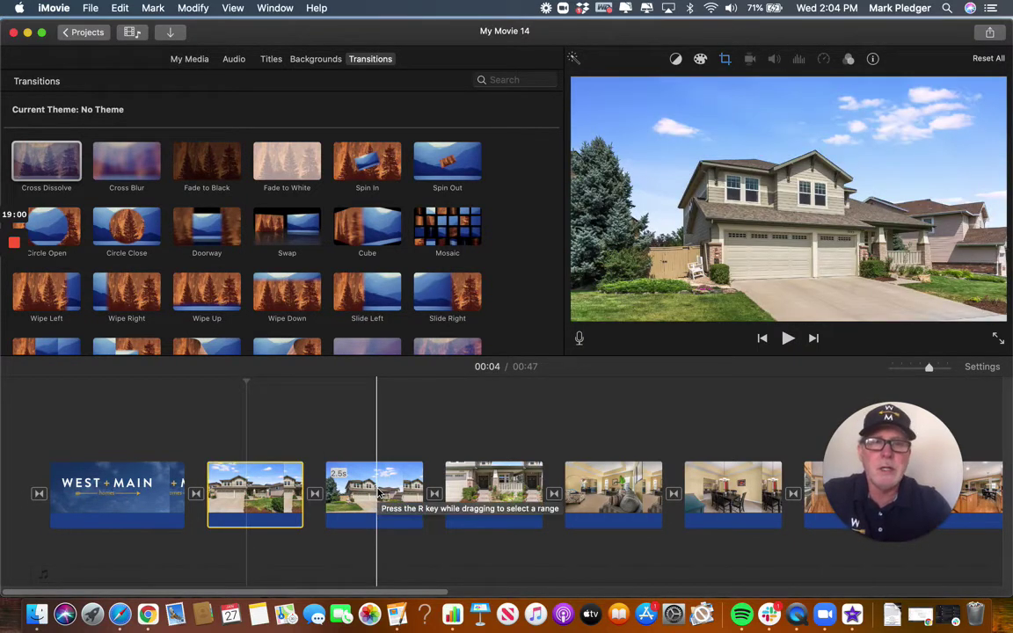
click(380, 495)
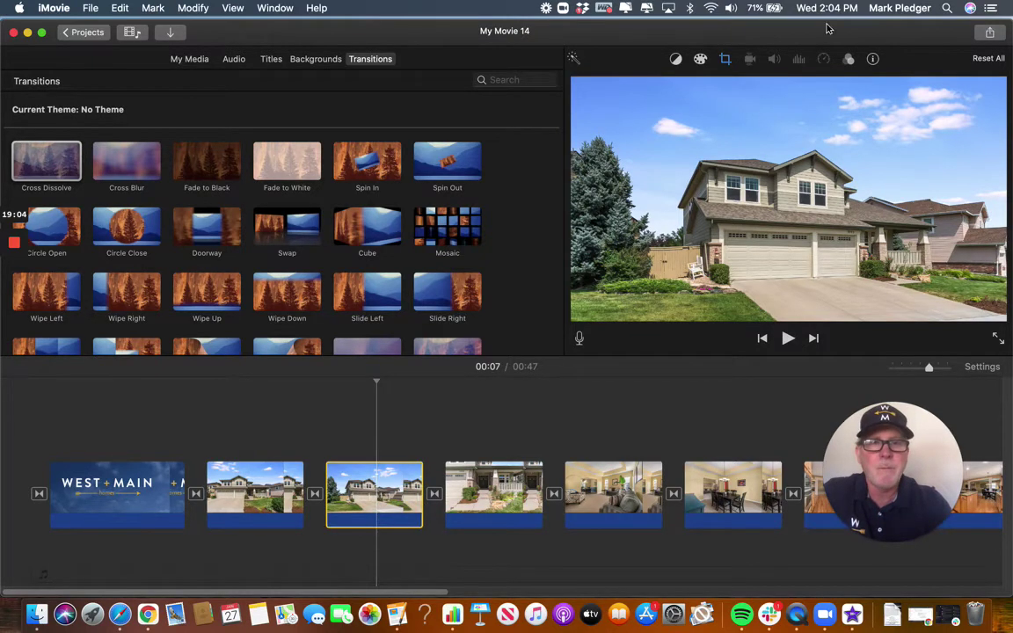
Give the wide tree photo a Ken Burns move from the full photo to a tight house frame, then preview it.
click(724, 59)
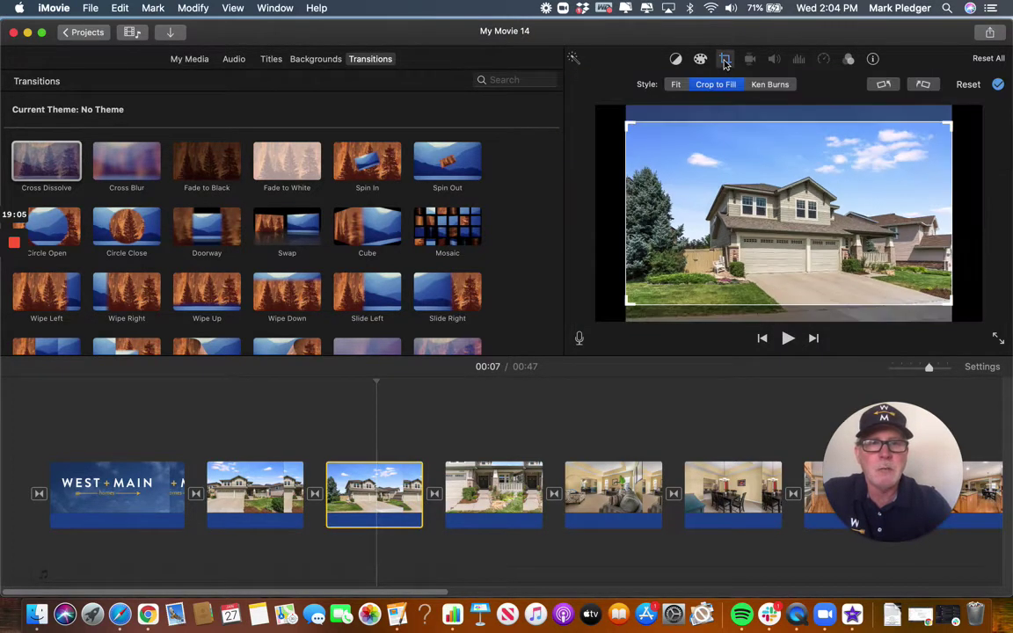
click(770, 85)
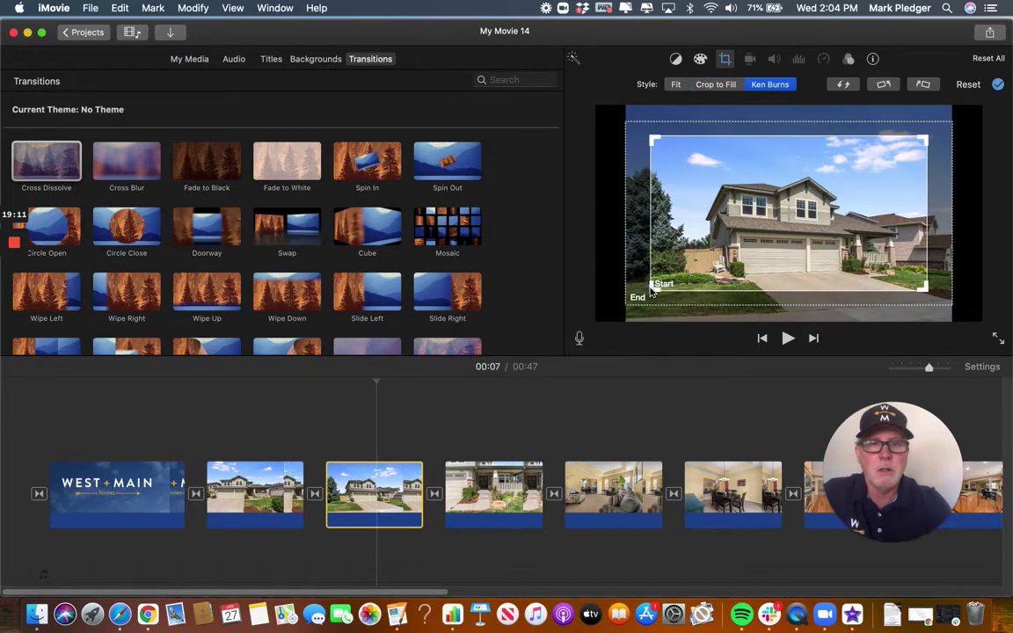
drag(651, 284, 686, 278)
drag(852, 220, 798, 229)
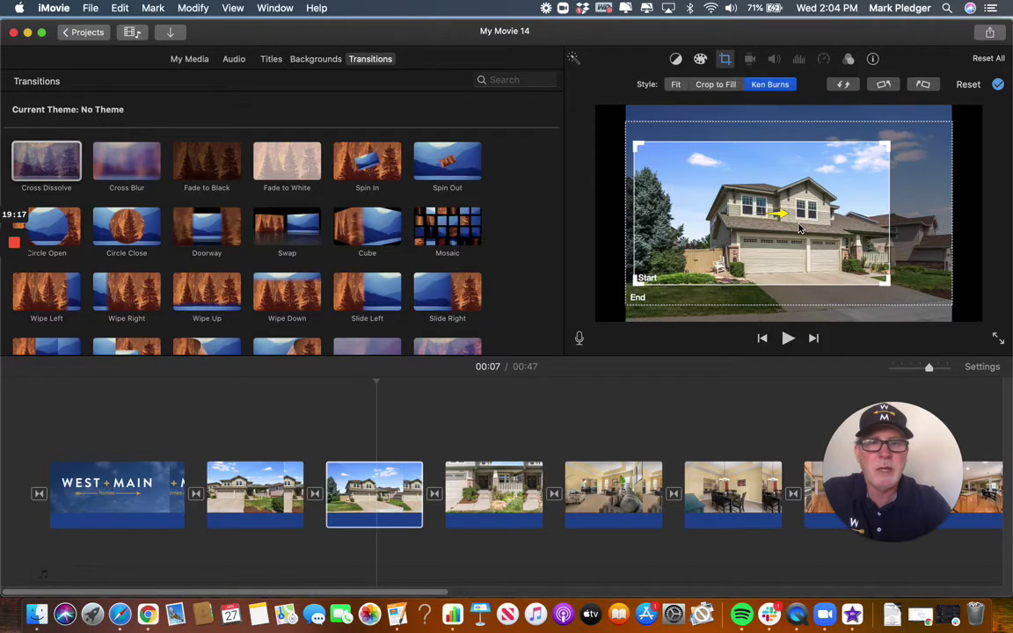
click(644, 301)
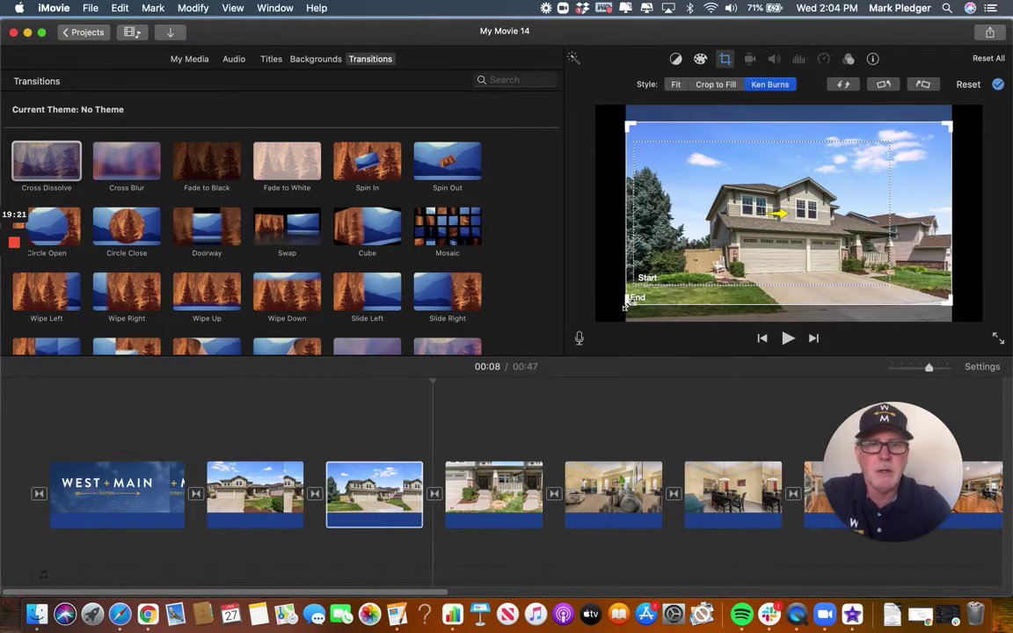
drag(629, 302, 680, 283)
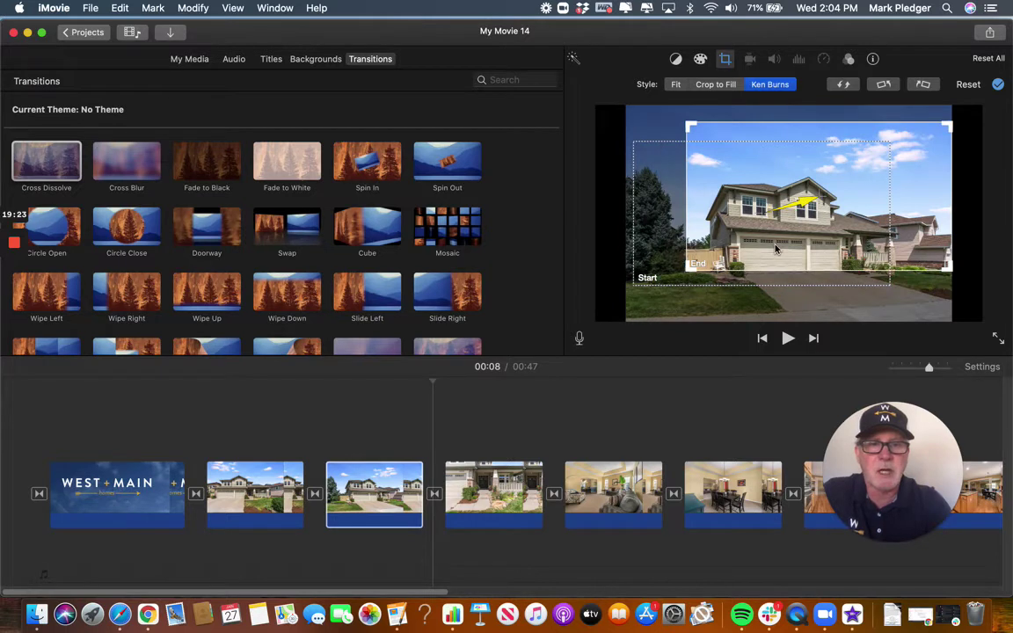
drag(773, 244, 759, 266)
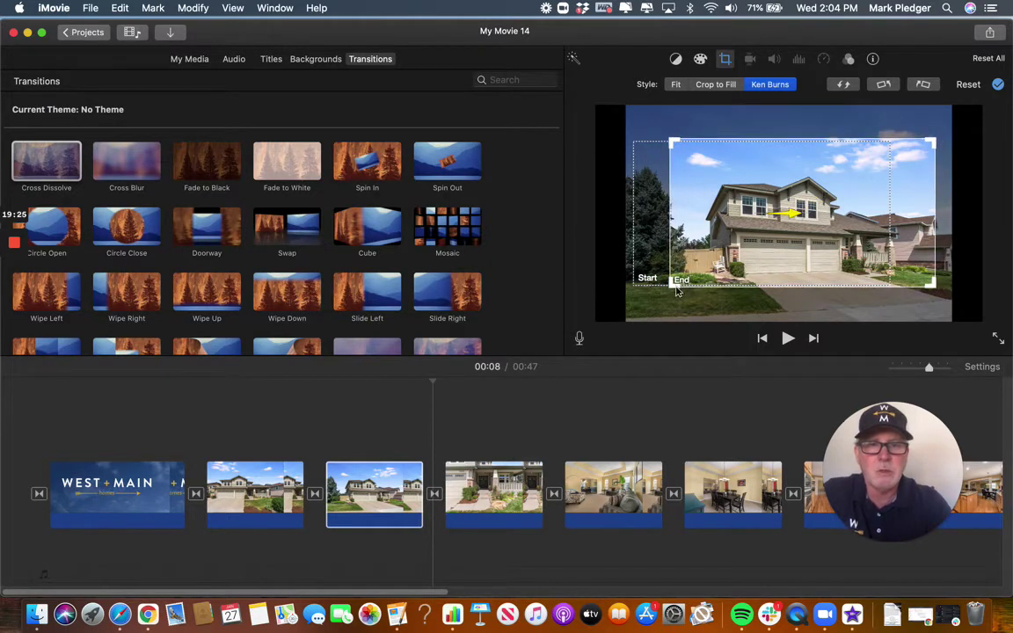
drag(670, 283, 674, 286)
drag(793, 260, 784, 266)
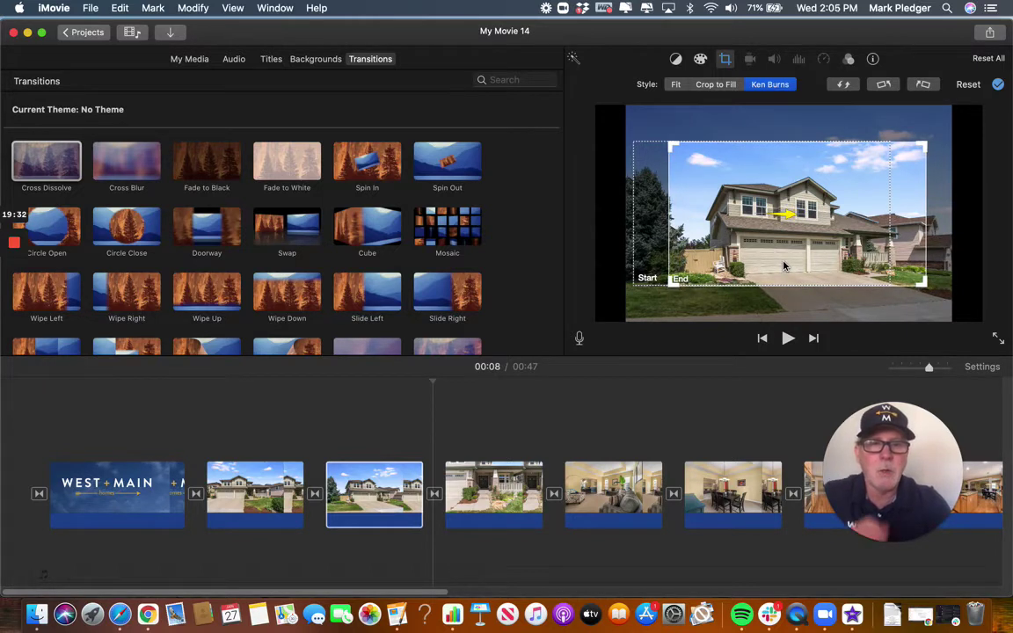
key(space)
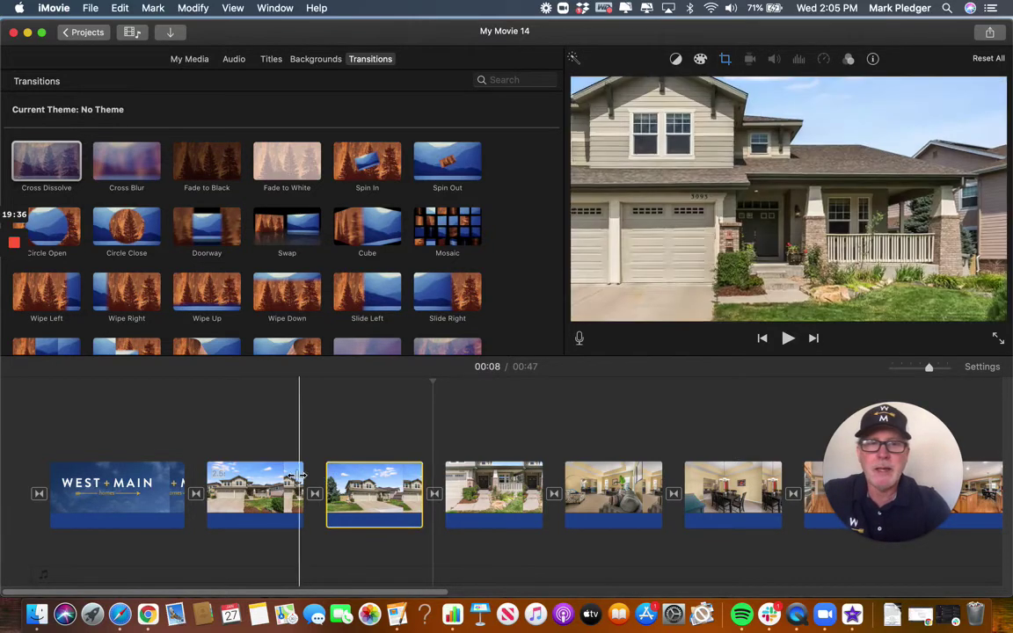
click(155, 489)
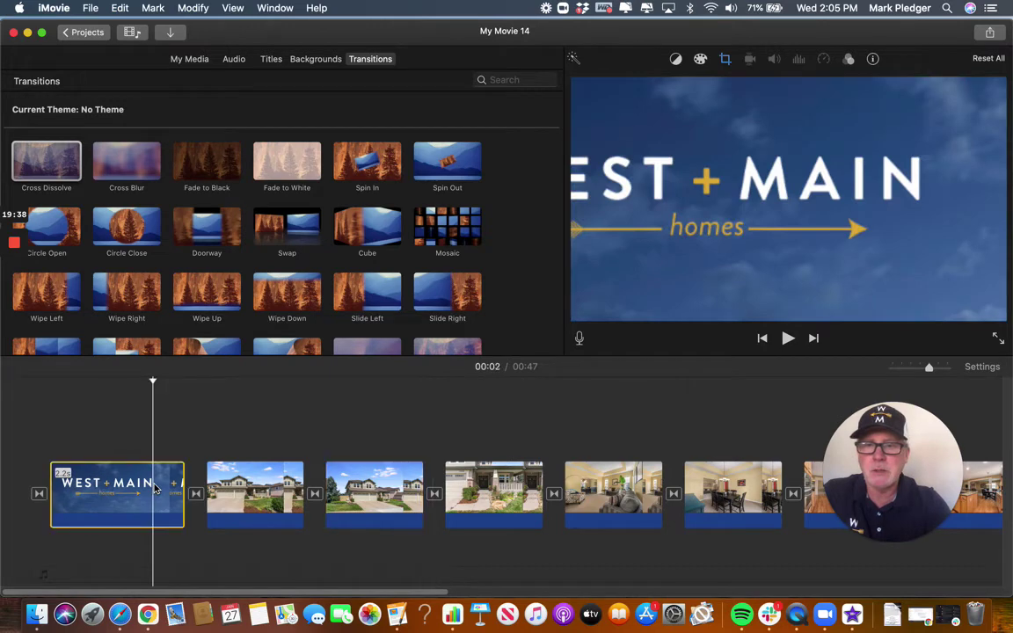
key(space)
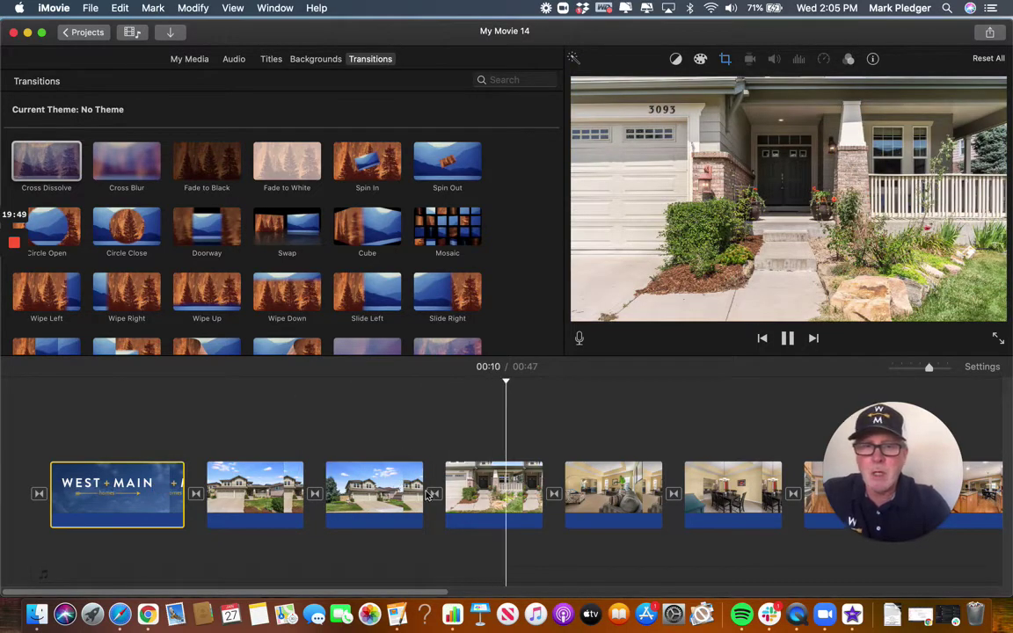
click(481, 499)
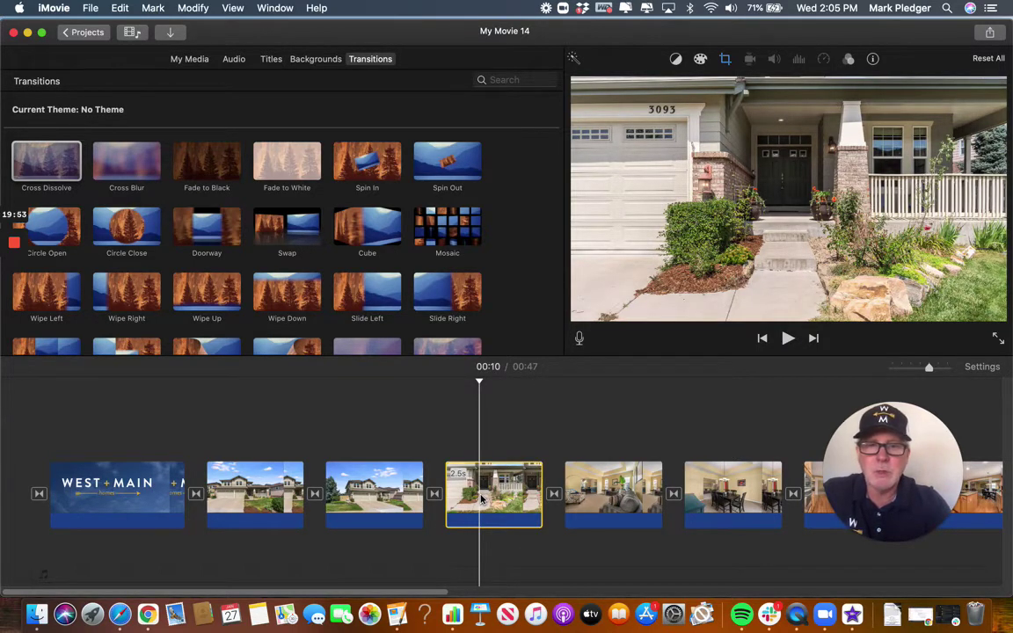
Apply Ken Burns to the porch photo and frame its end tightly on the front door.
click(725, 59)
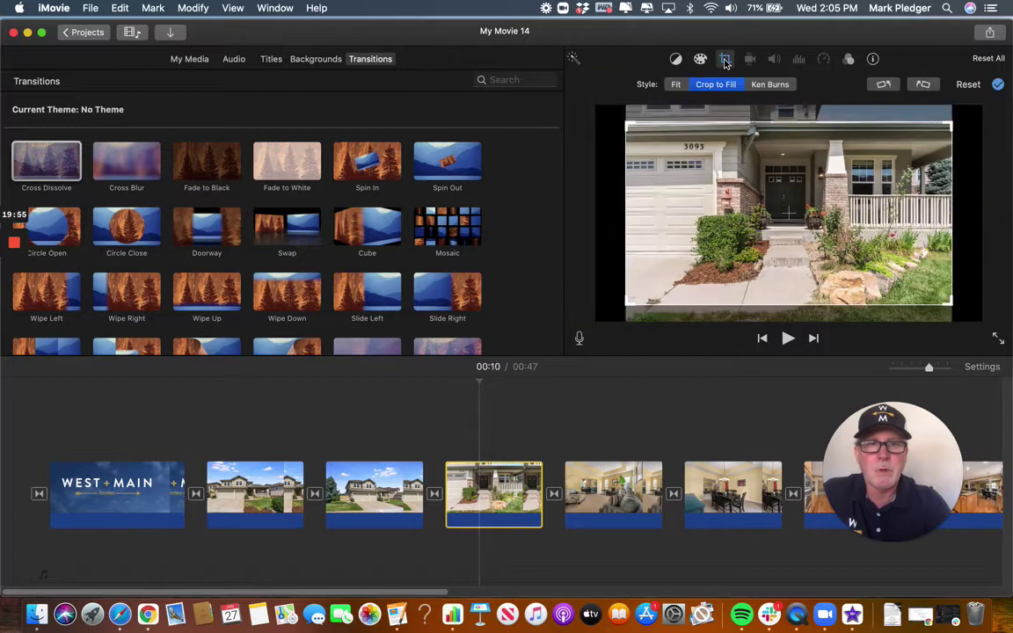
click(770, 86)
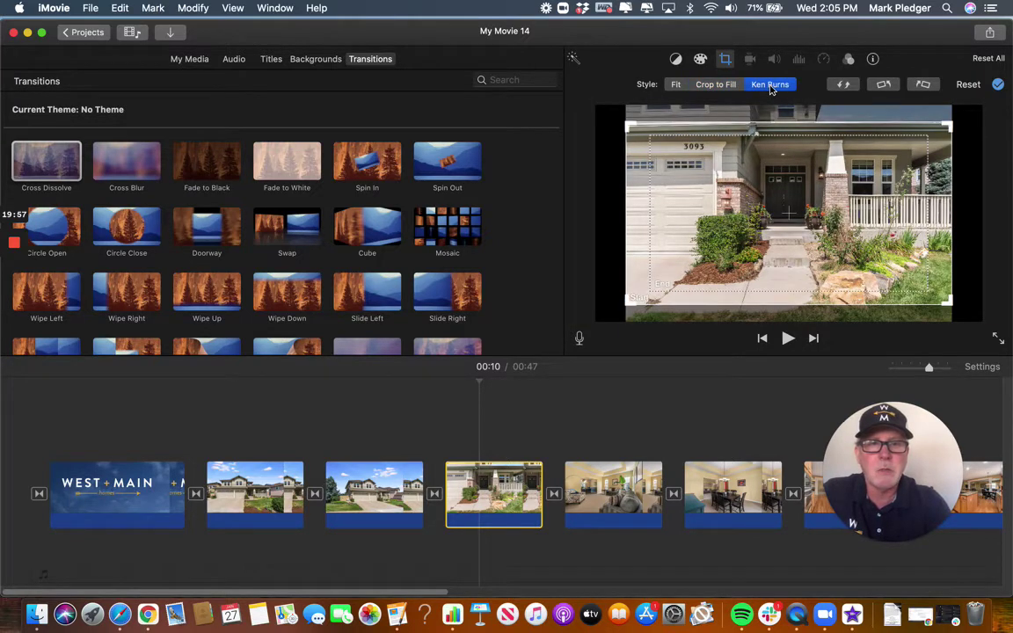
click(682, 279)
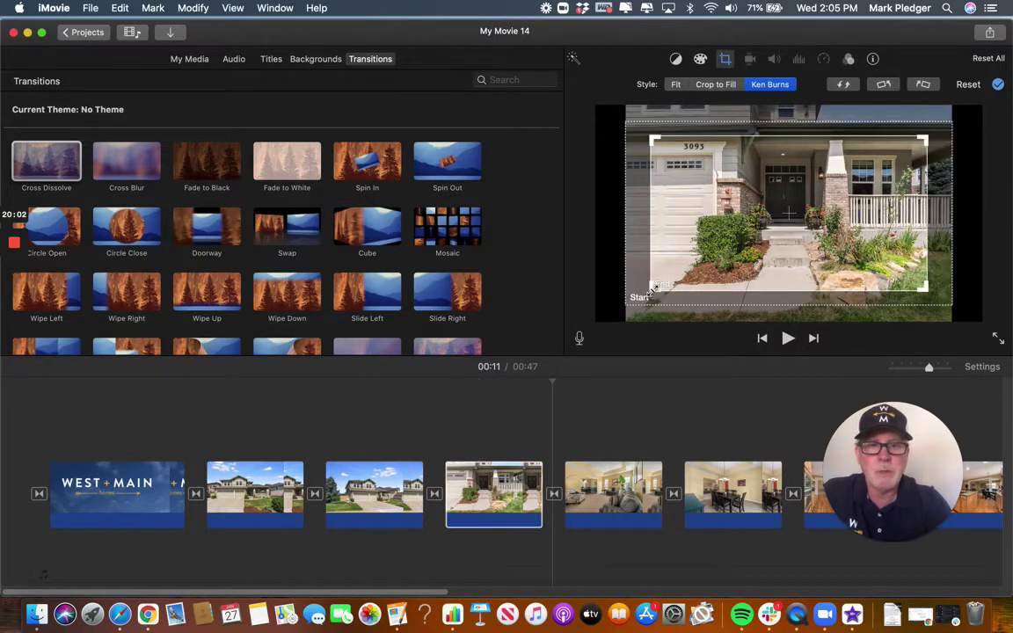
drag(652, 289, 775, 215)
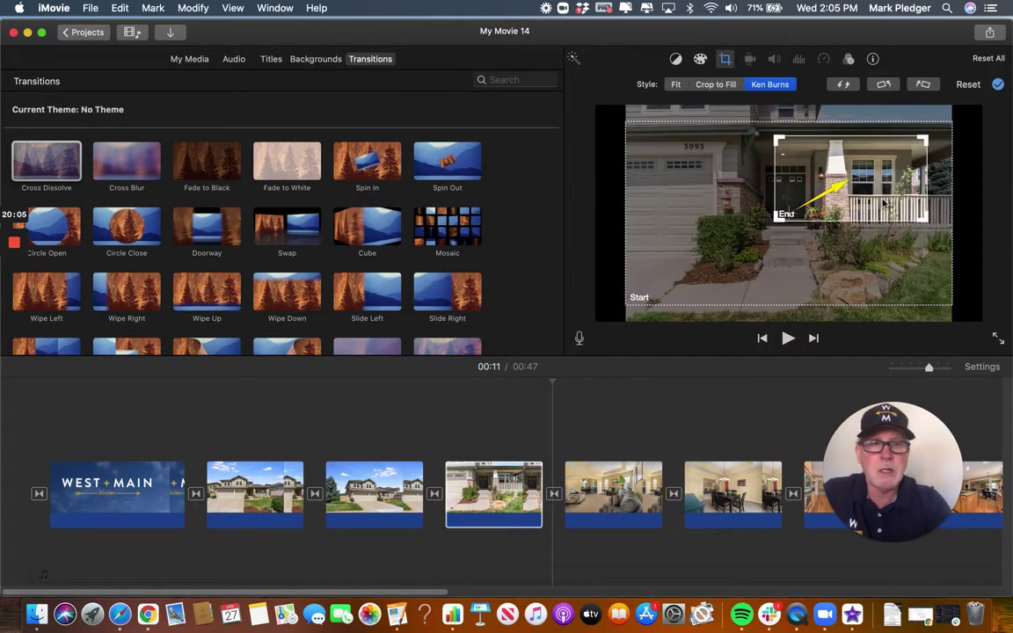
drag(881, 203, 829, 216)
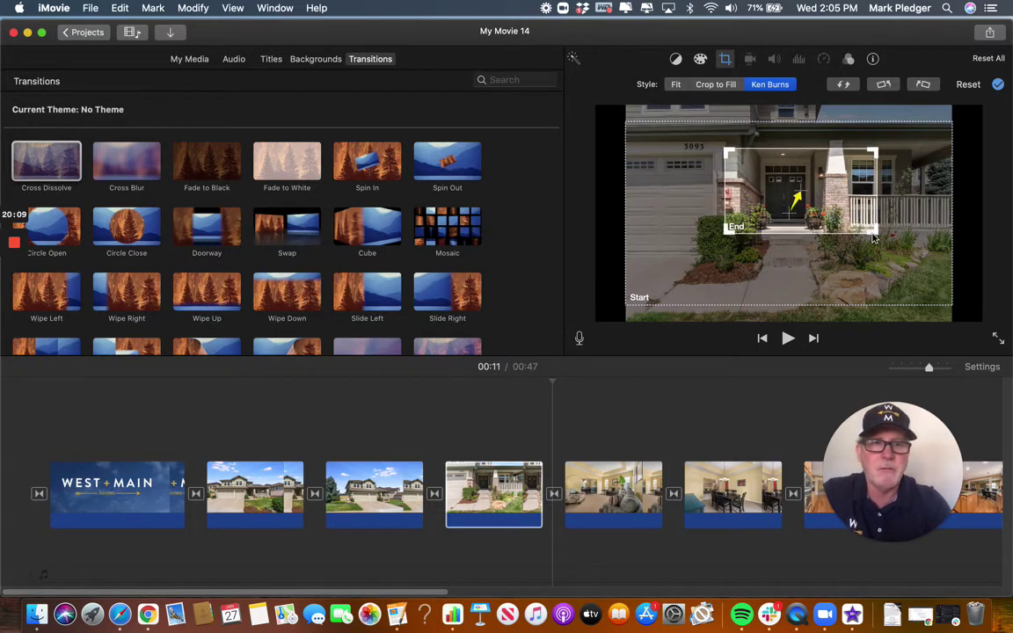
drag(868, 231, 836, 213)
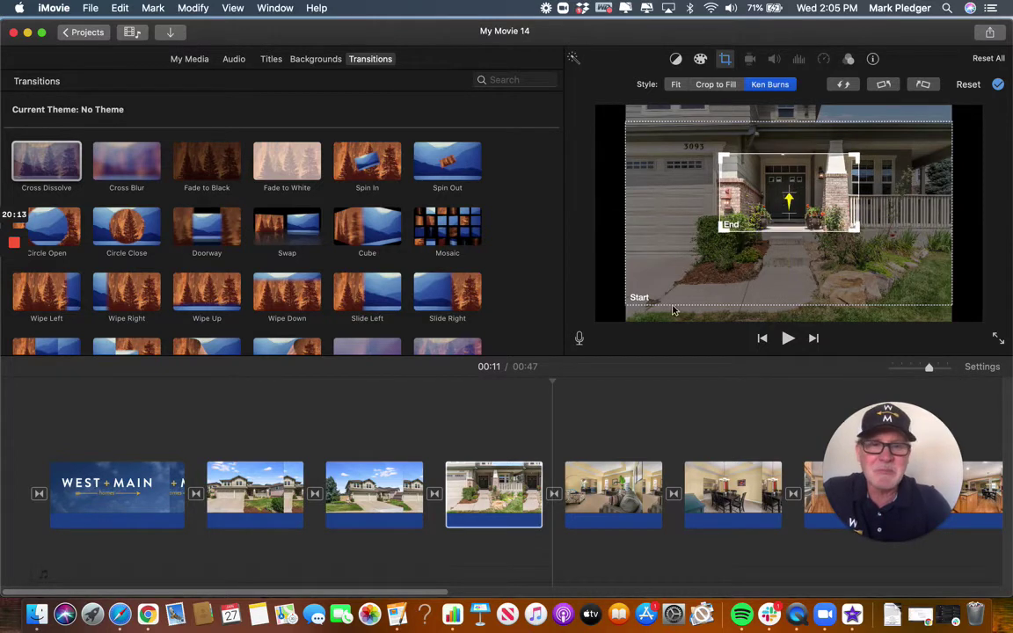
Widen the porch photo's start frame to cover the whole photo, aligned with the frame.
click(639, 297)
drag(628, 301, 689, 287)
drag(871, 264, 847, 264)
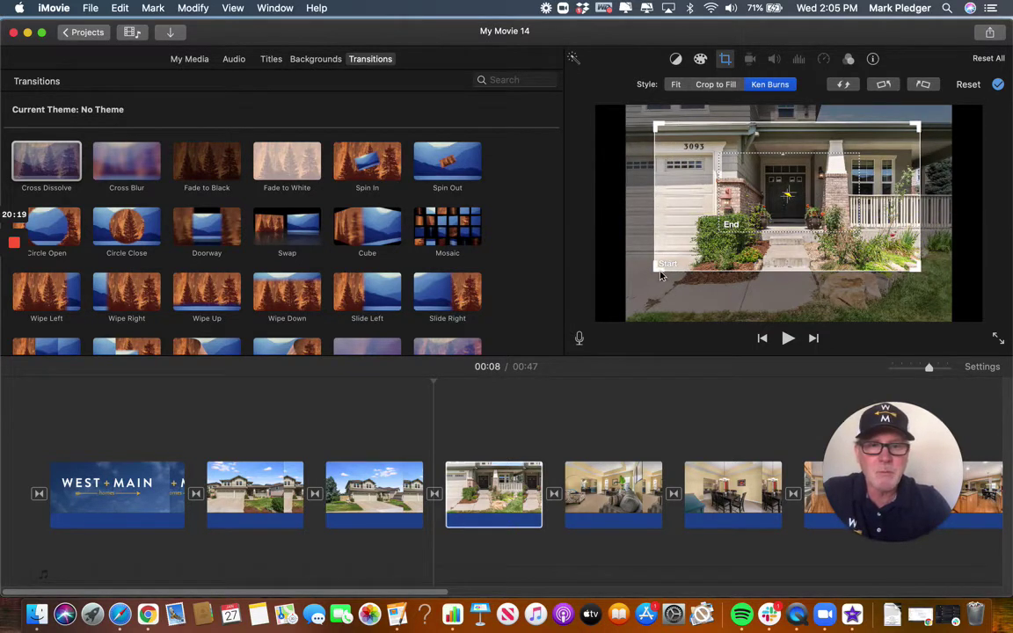
drag(656, 268, 569, 286)
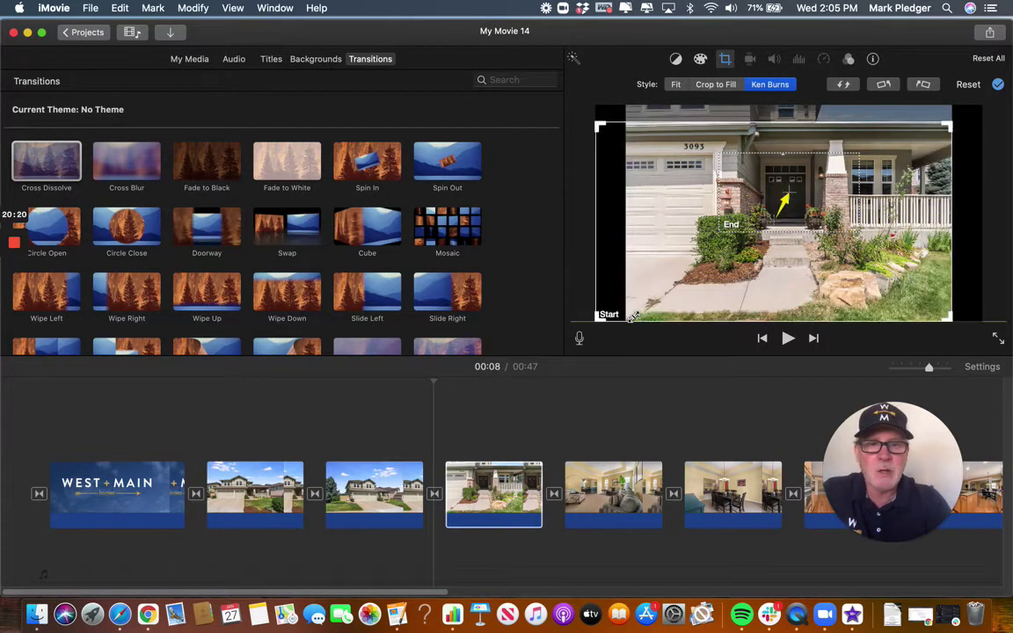
drag(768, 278, 799, 266)
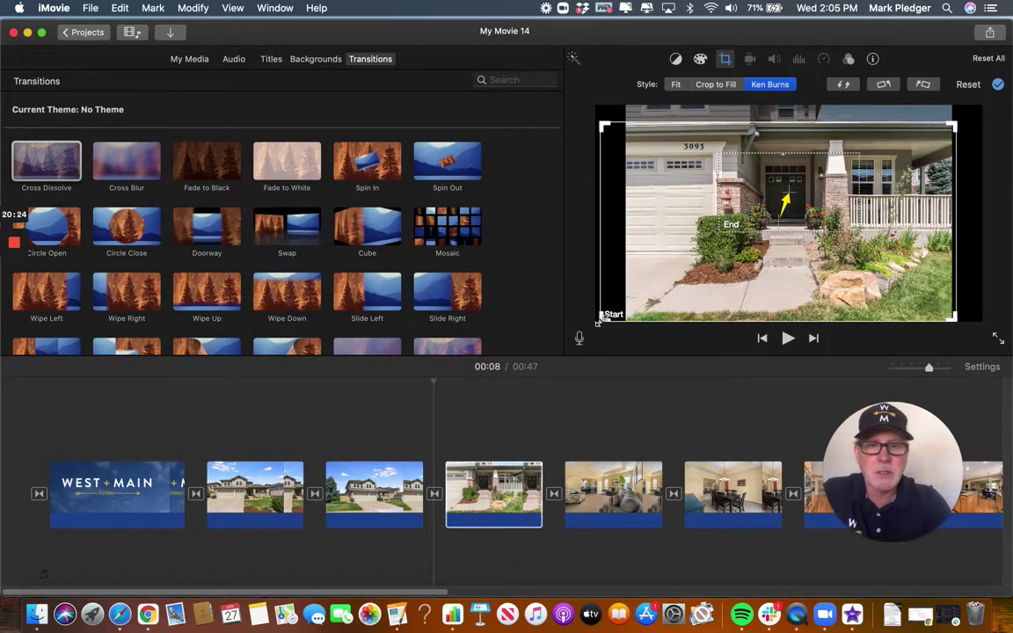
drag(603, 316, 635, 301)
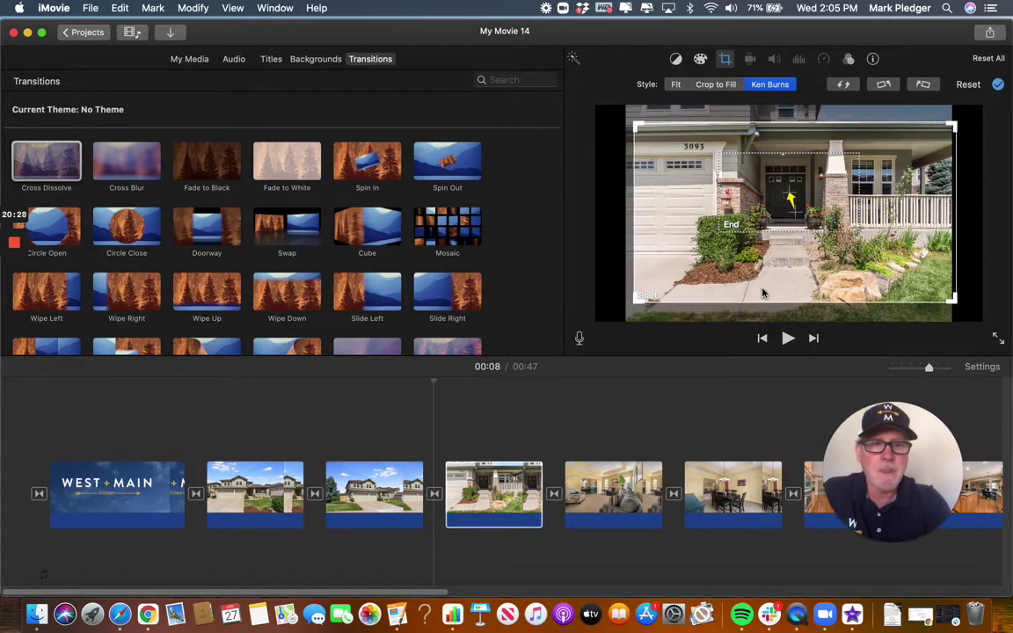
drag(745, 295, 763, 284)
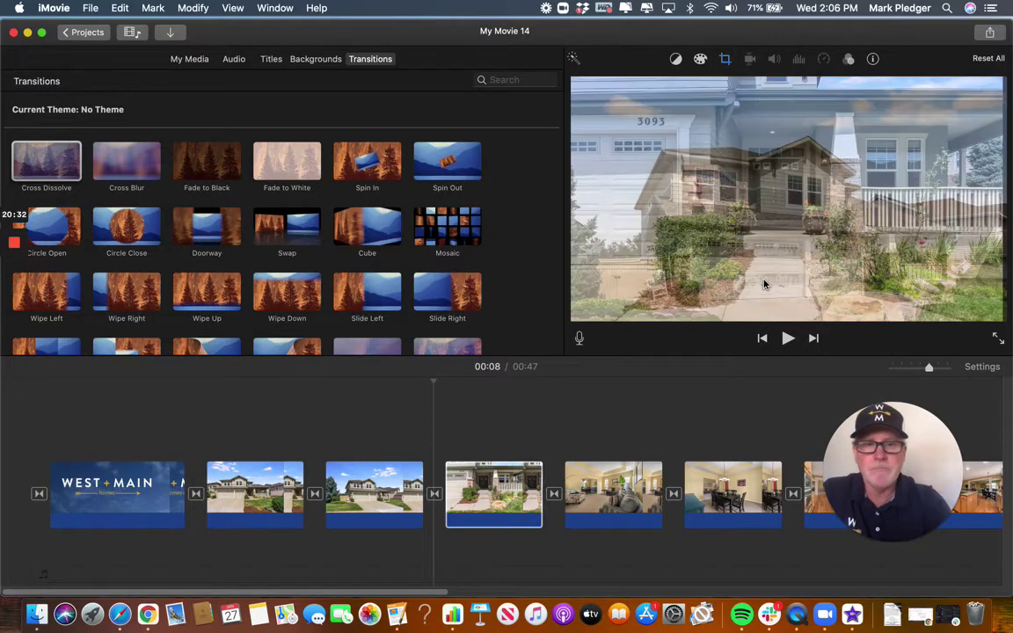
Preview from the wide house photo, then delete the porch-to-living-room cross dissolve.
click(351, 503)
key(space)
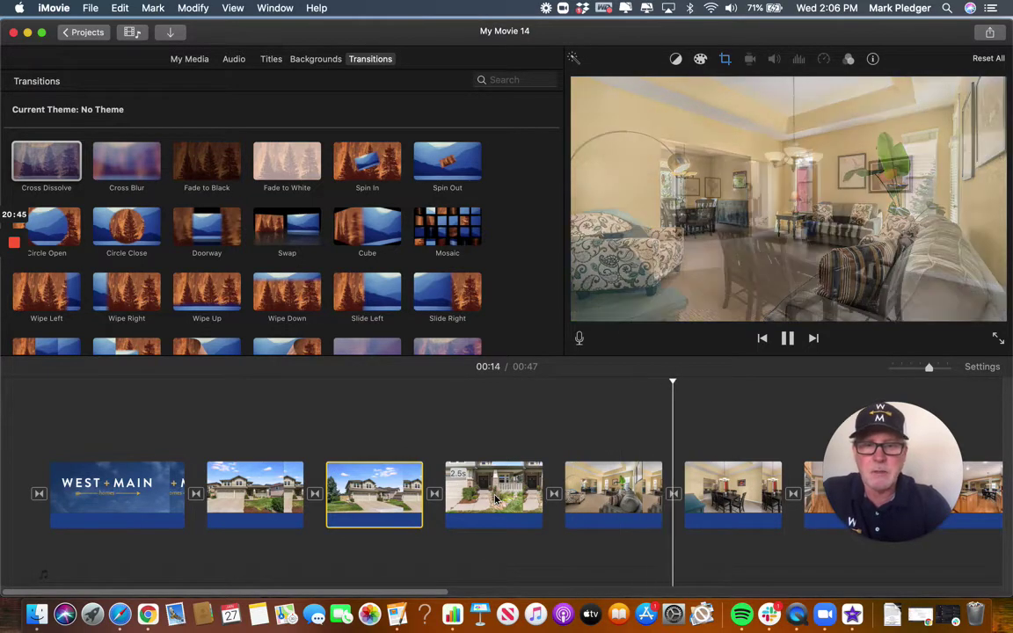
key(space)
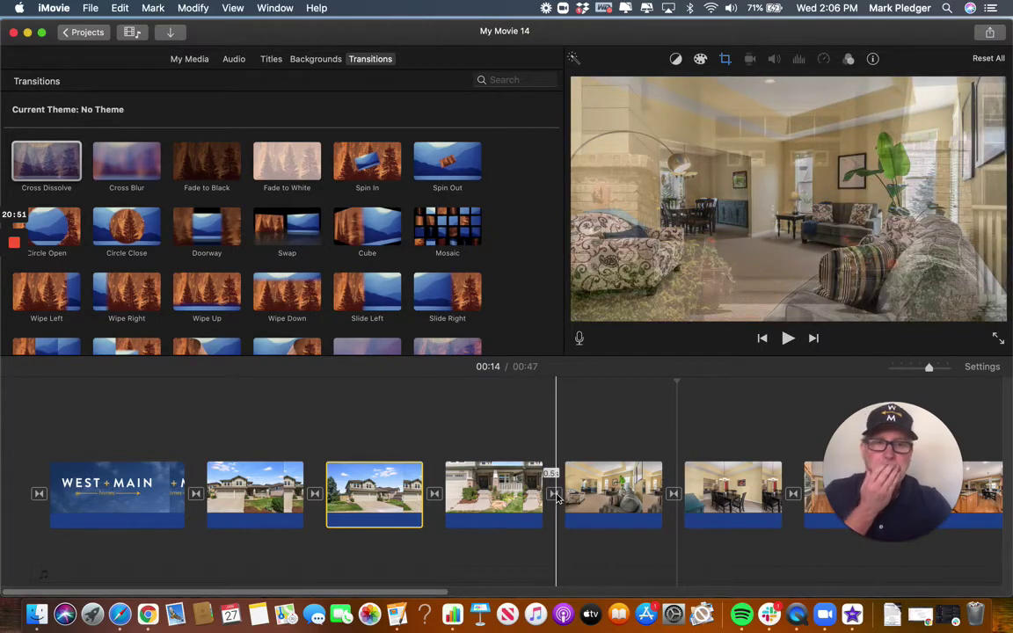
click(554, 495)
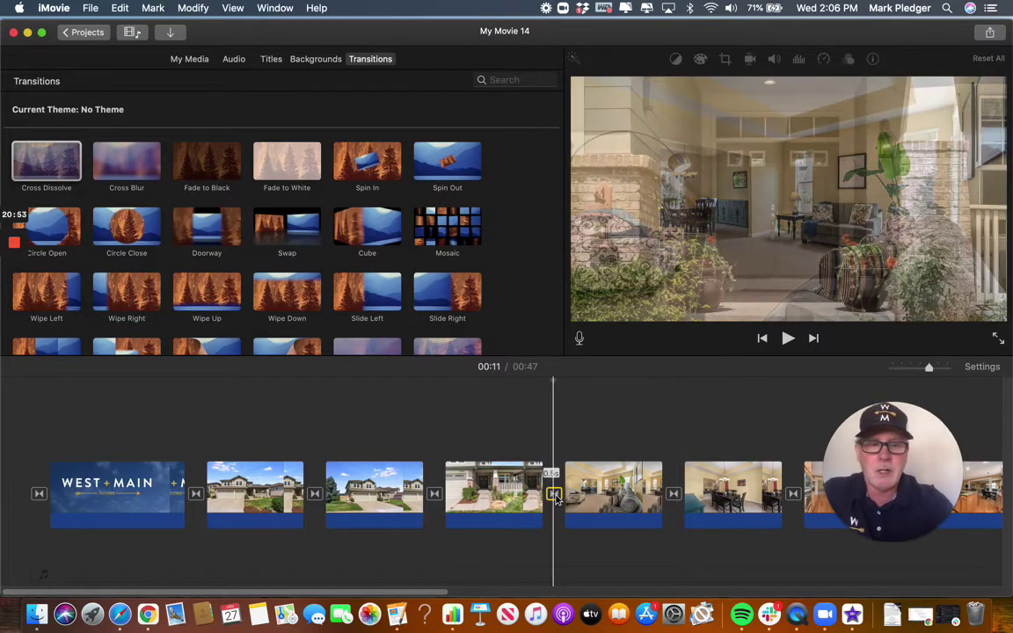
key(Delete)
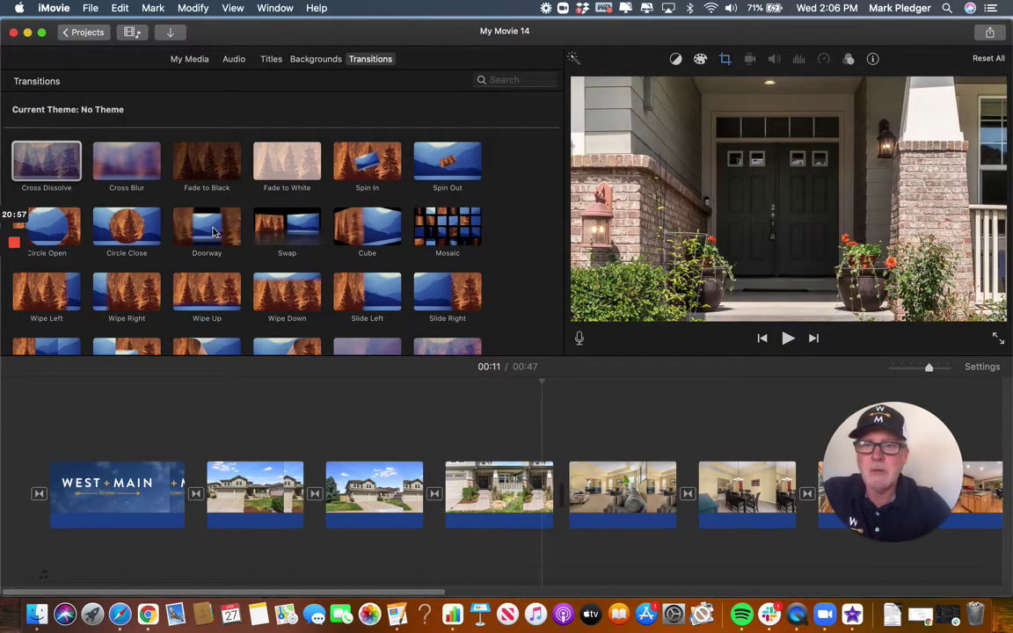
Add a Doorway transition between the porch and living-room photos with a 1-second duration.
click(213, 231)
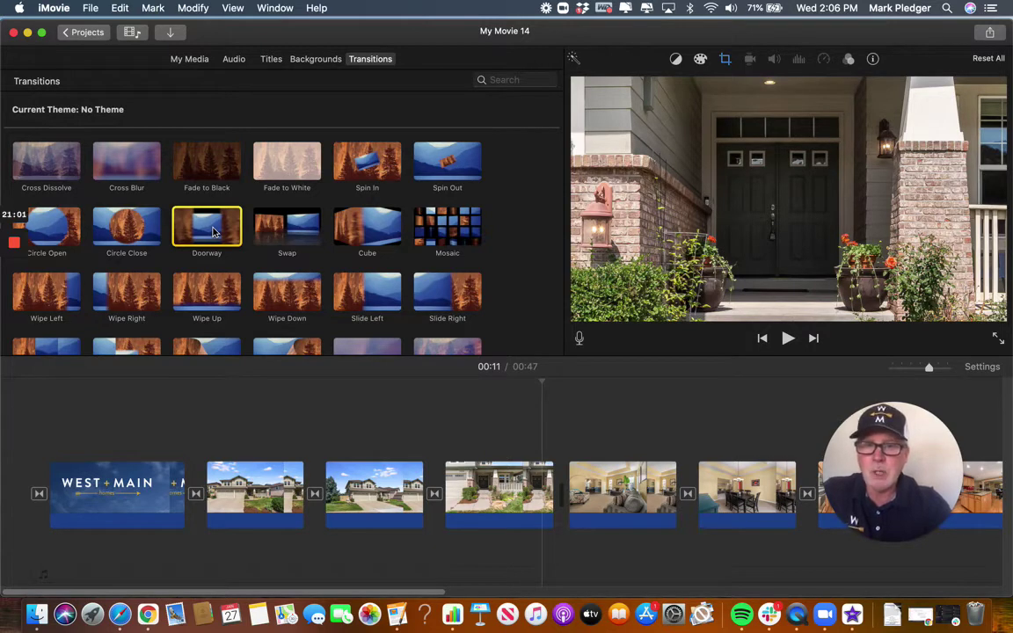
drag(213, 231, 551, 482)
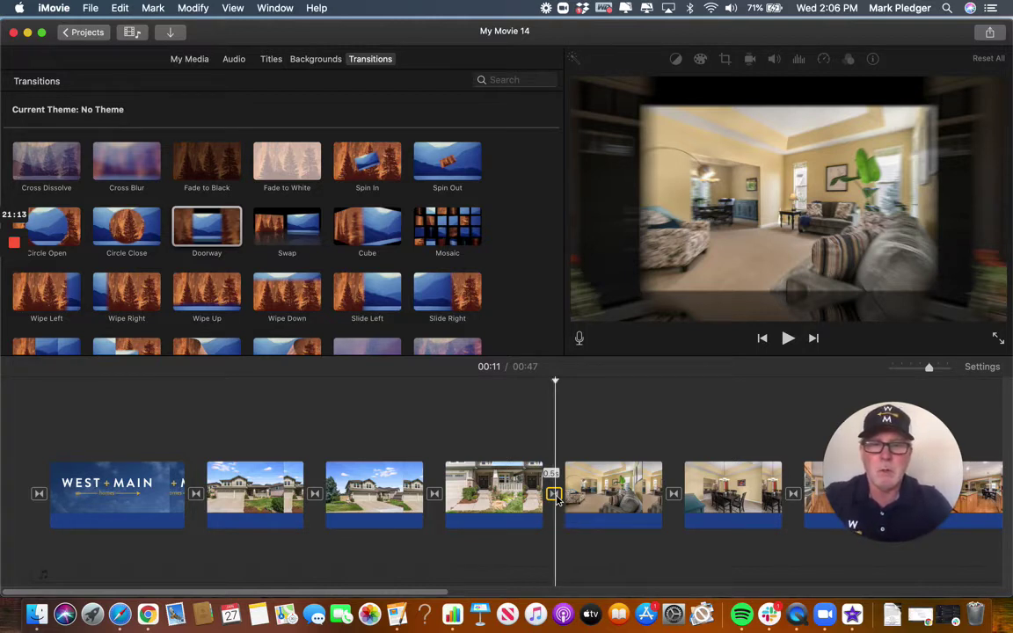
double_click(554, 494)
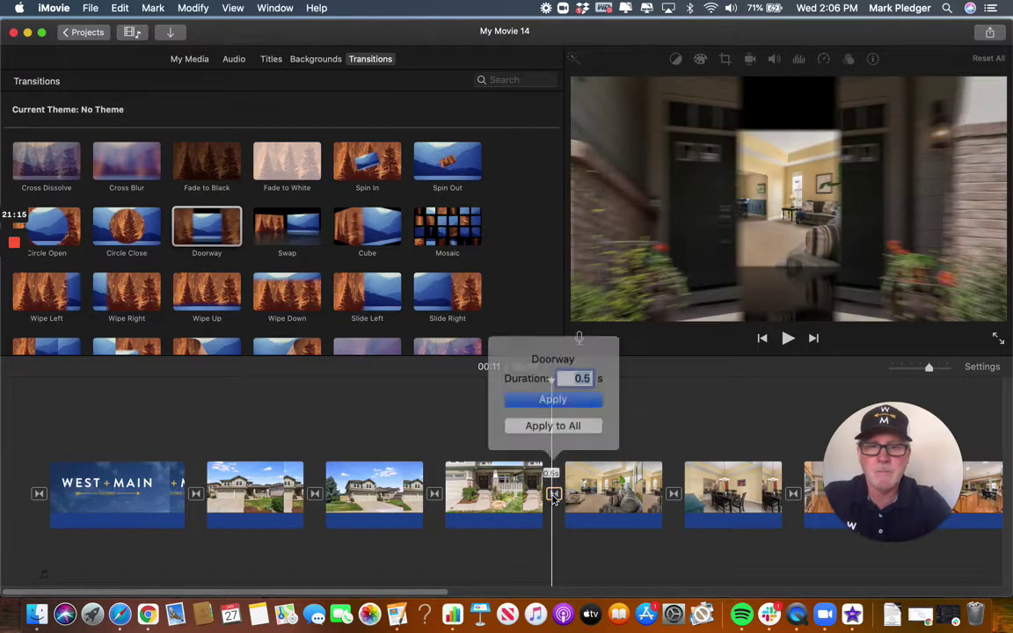
text(1)
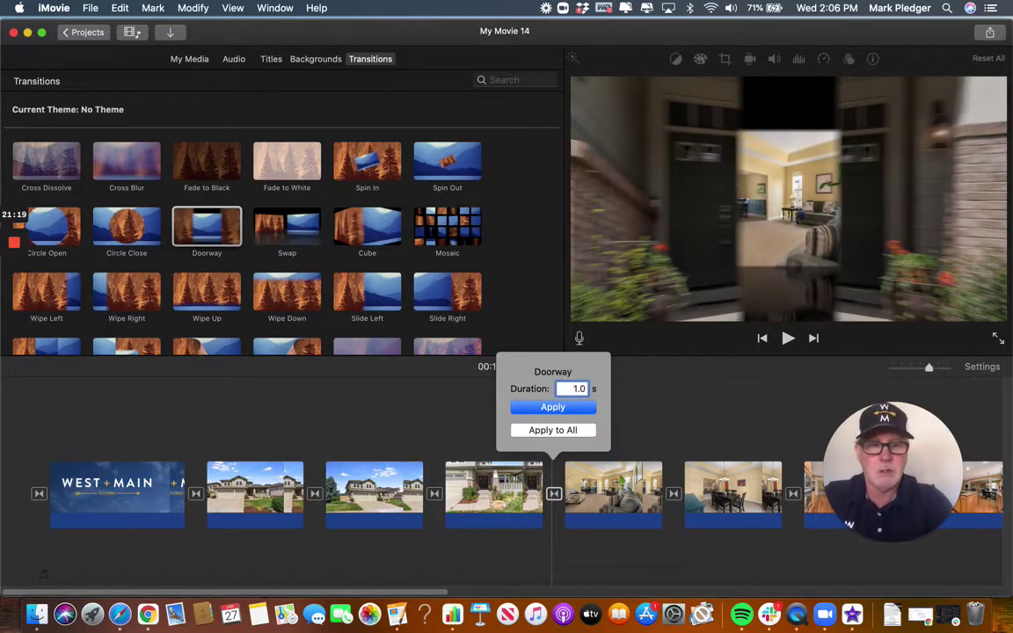
key(Return)
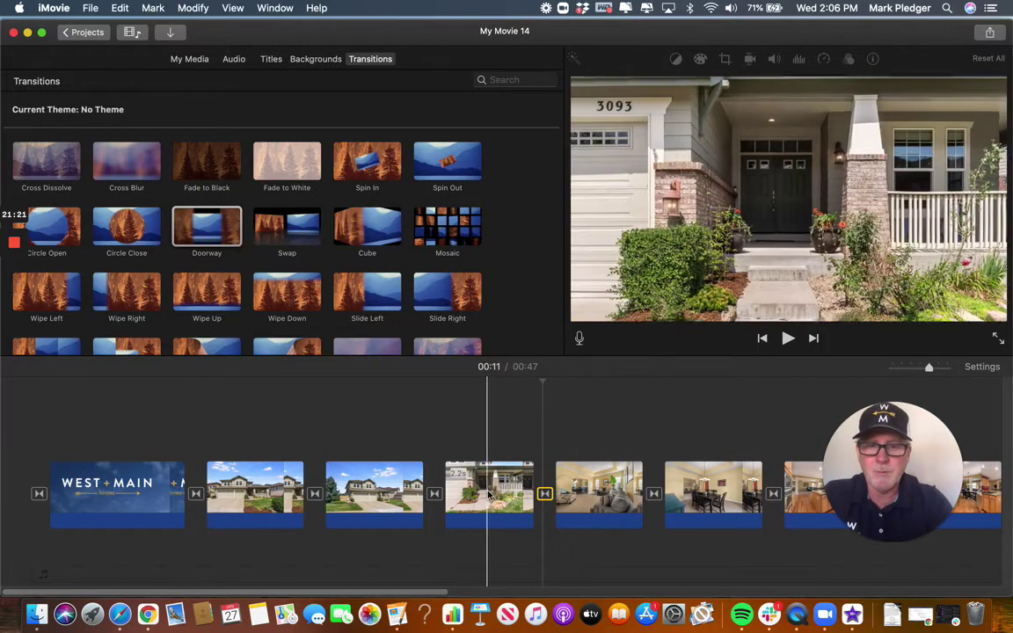
click(490, 494)
click(396, 492)
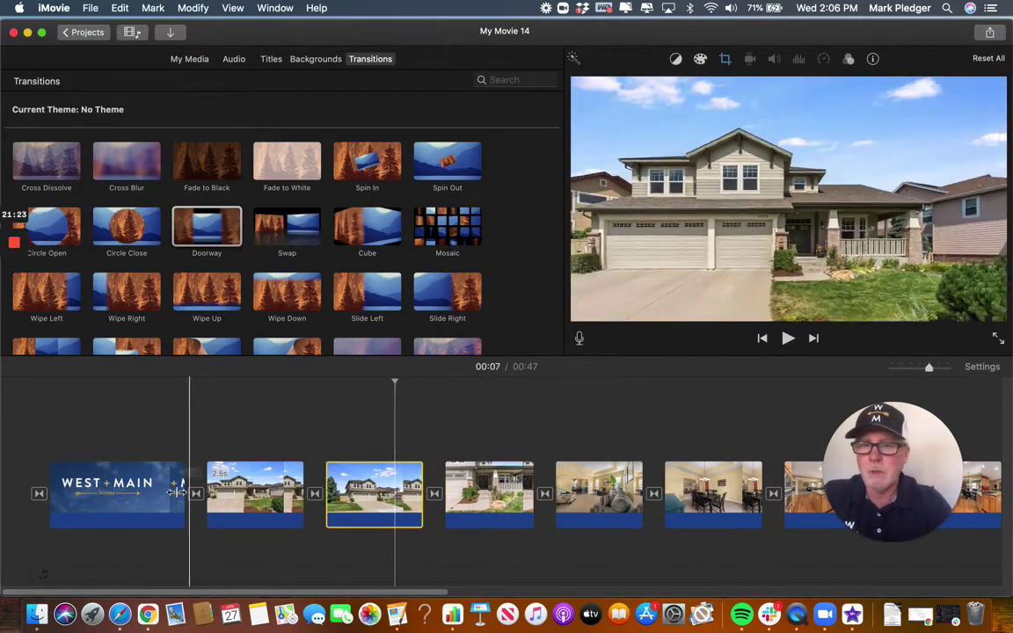
click(124, 492)
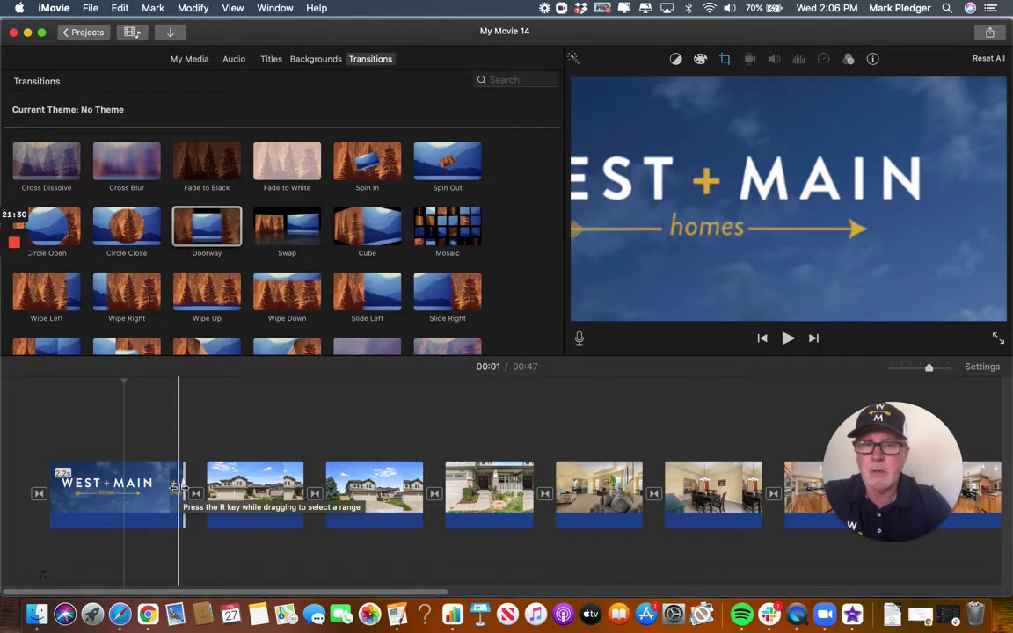
key(space)
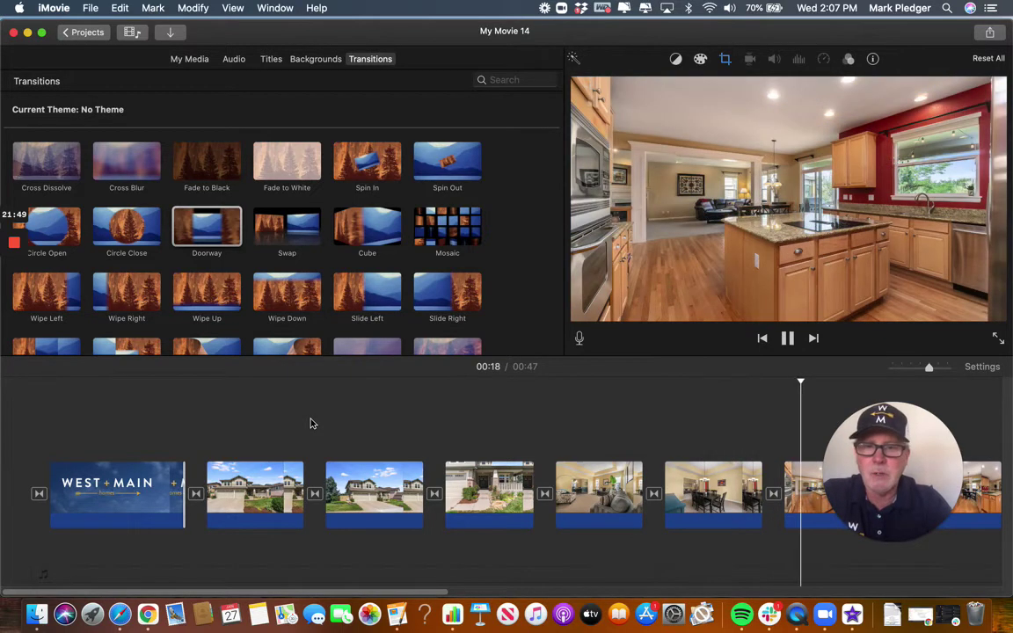
key(space)
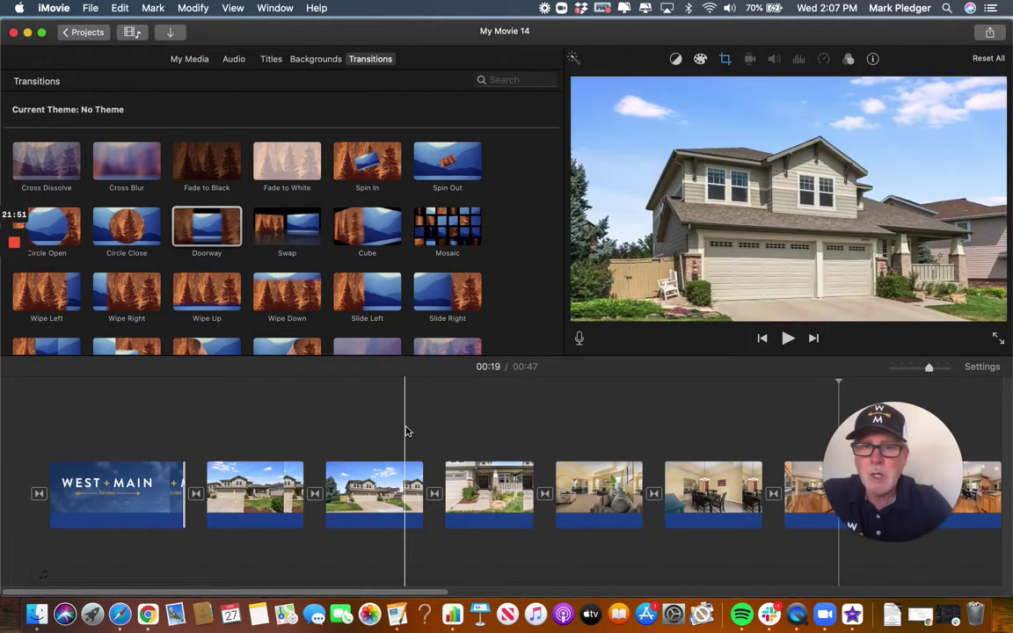
scroll(405, 430, right, 5)
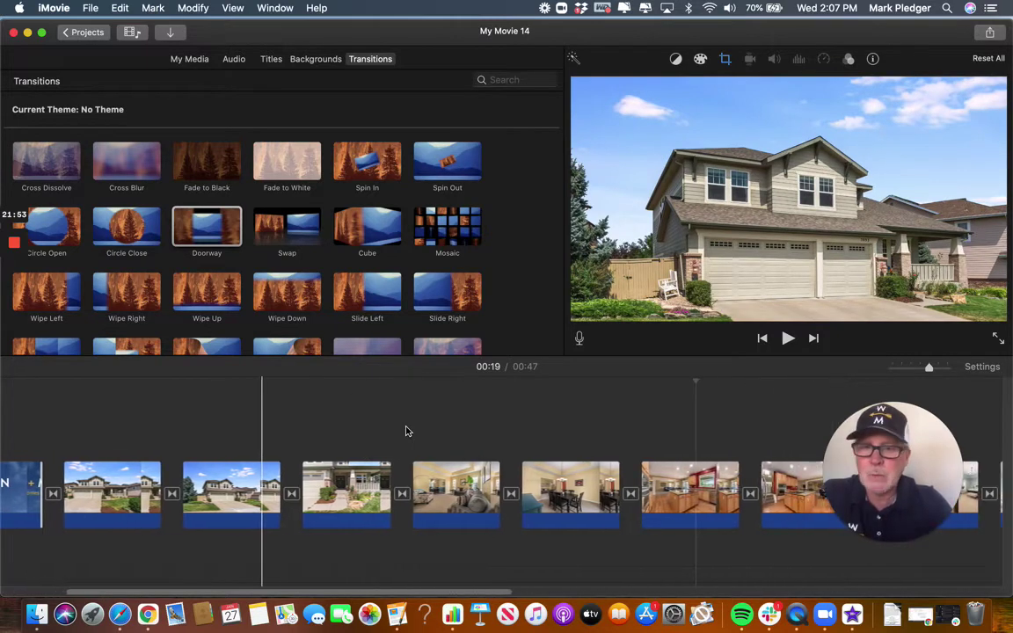
scroll(406, 431, left, 15)
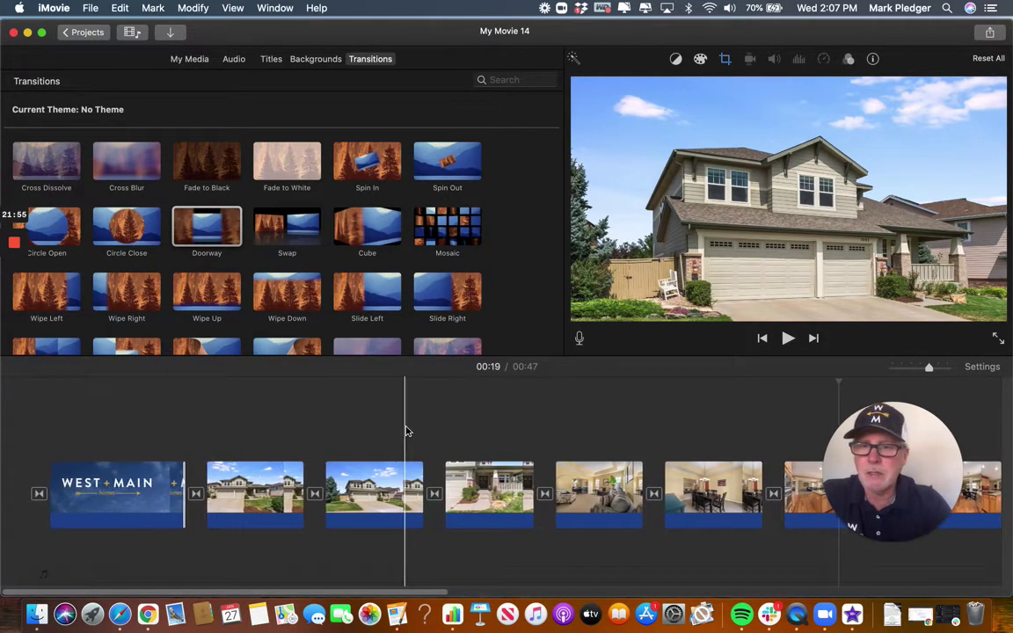
click(112, 495)
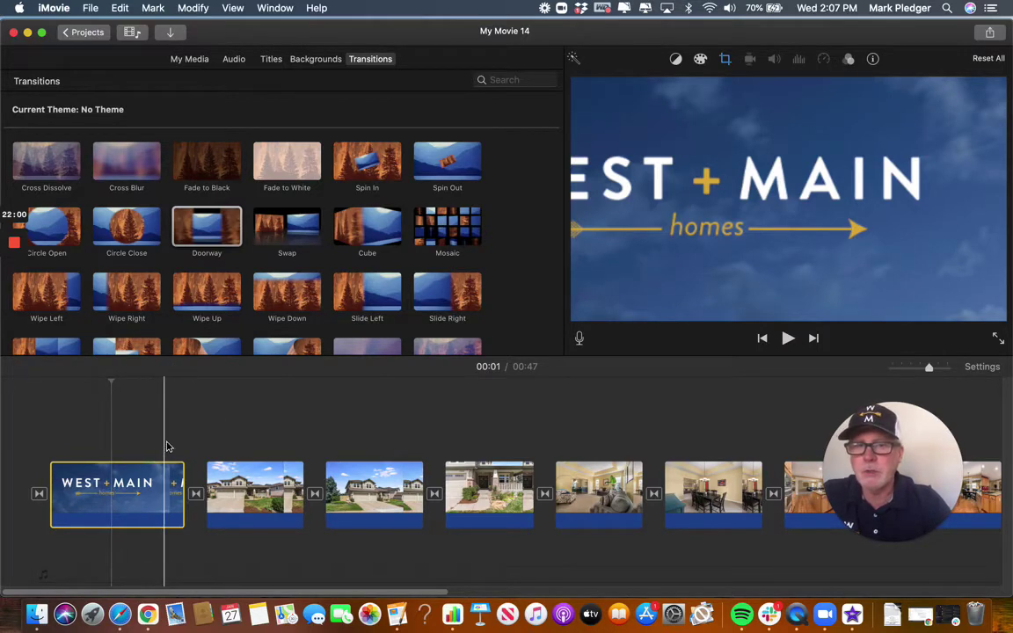
Give the WEST + MAIN title a Ken Burns pan, adjusting start and end frames over the logo.
click(724, 60)
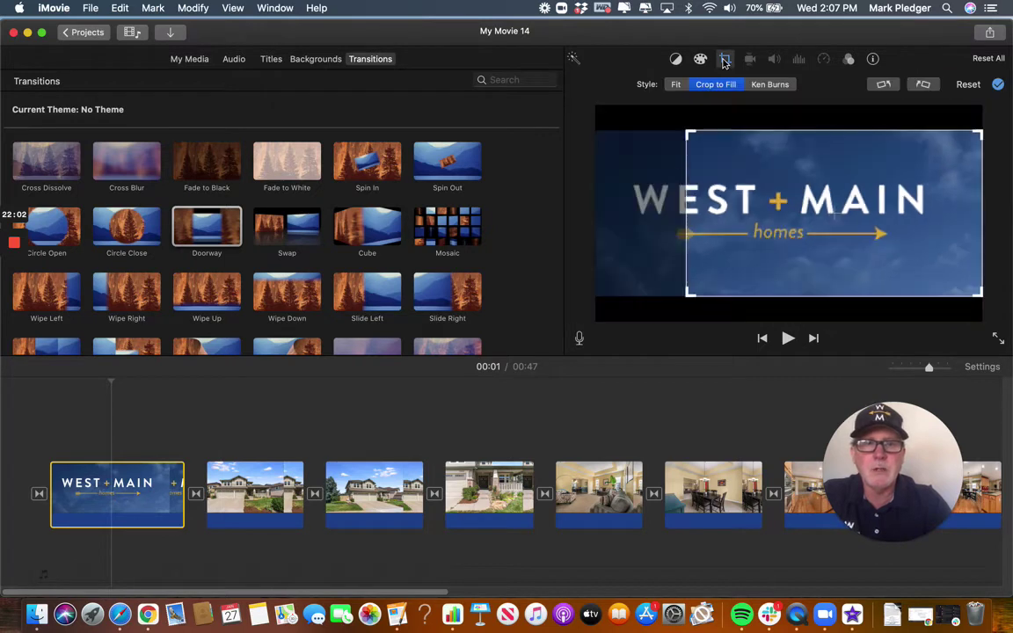
drag(785, 176, 726, 176)
click(768, 84)
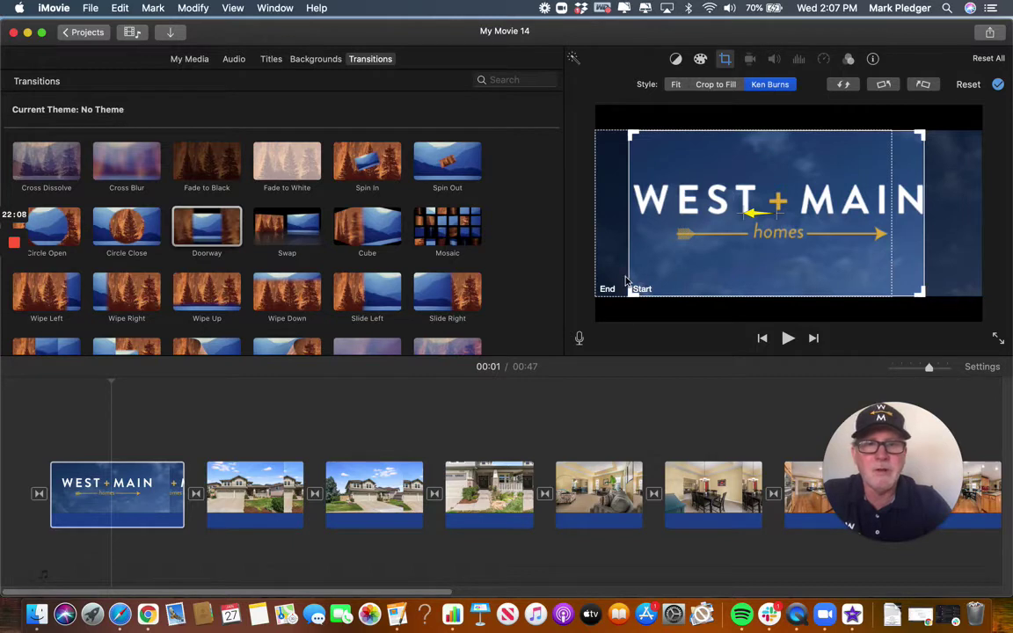
drag(690, 272, 687, 269)
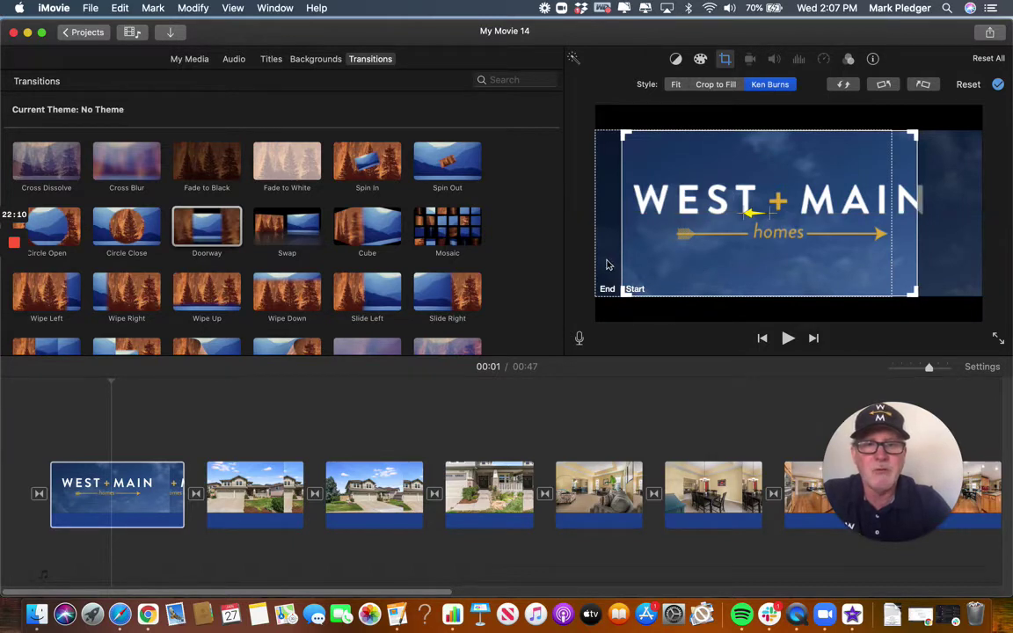
click(603, 262)
drag(607, 276, 652, 273)
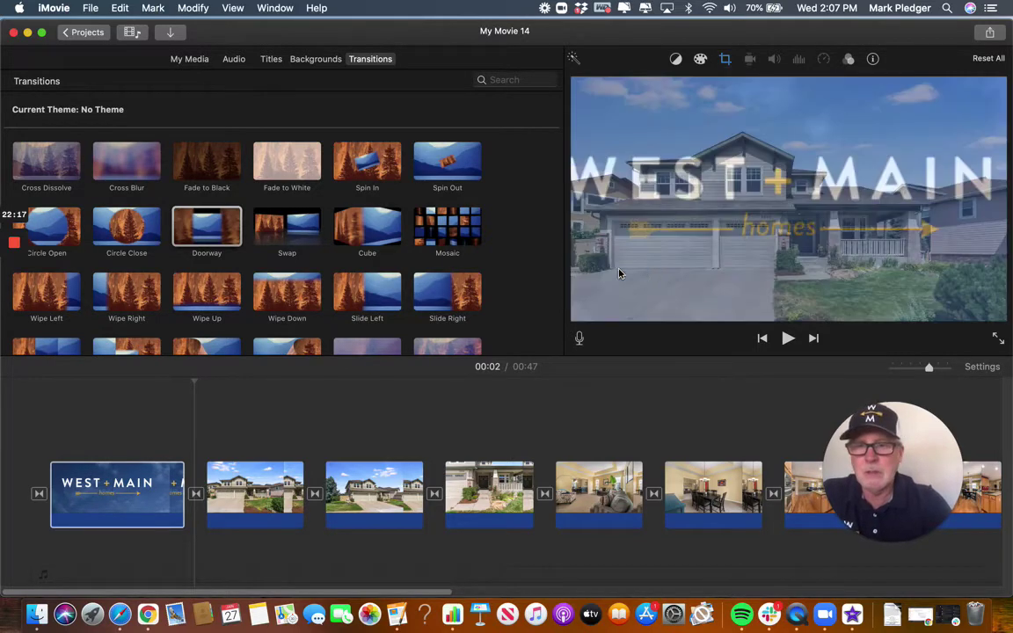
Play the movie from the start to preview the title pan.
click(37, 416)
key(space)
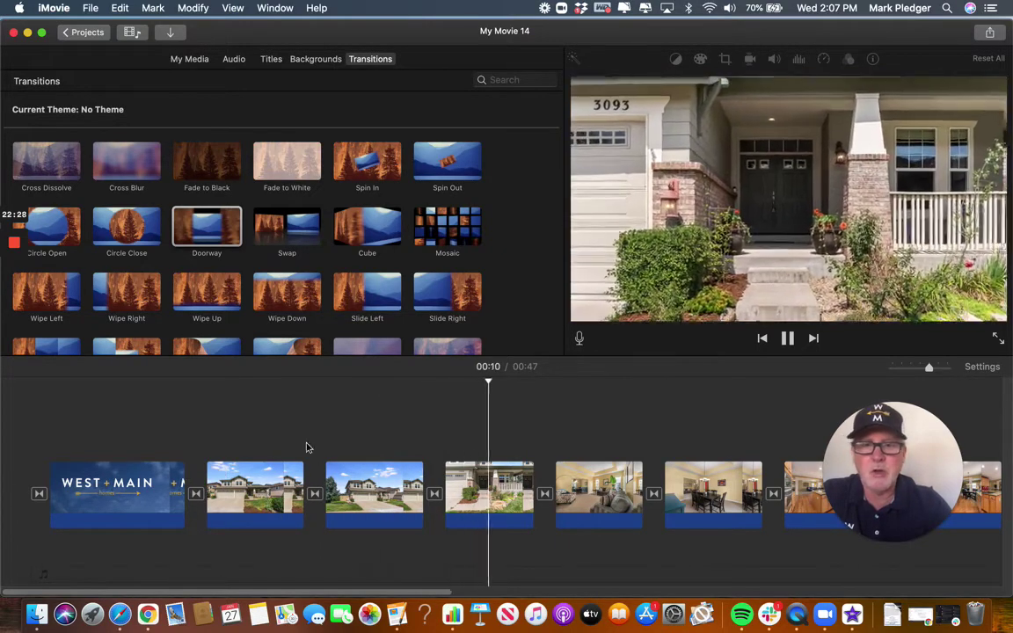
click(264, 499)
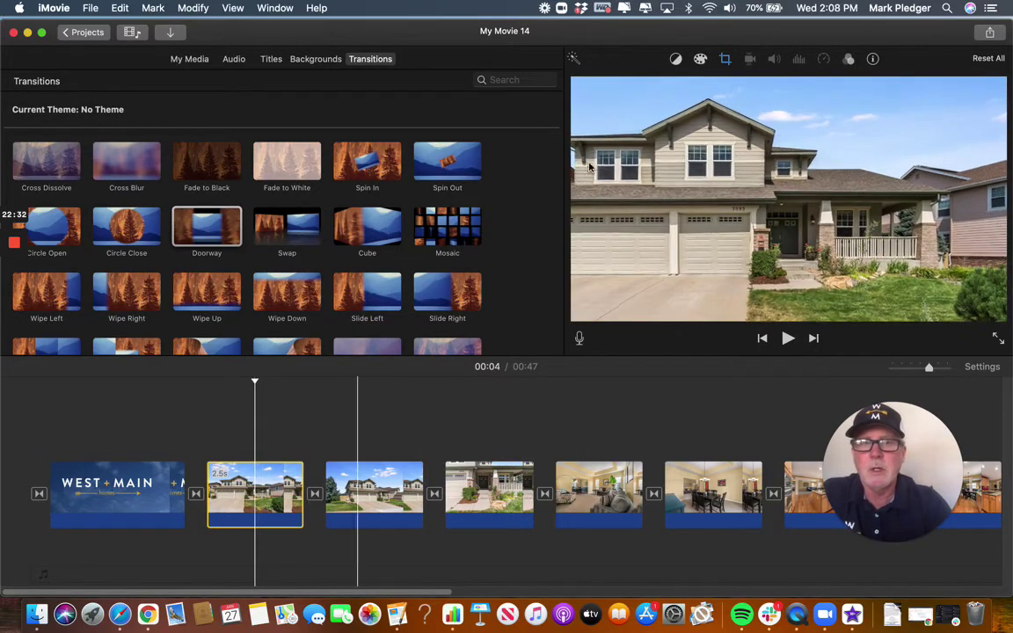
Enlarge the first house photo's end frame over the house, nudge the start frame, and confirm.
click(724, 59)
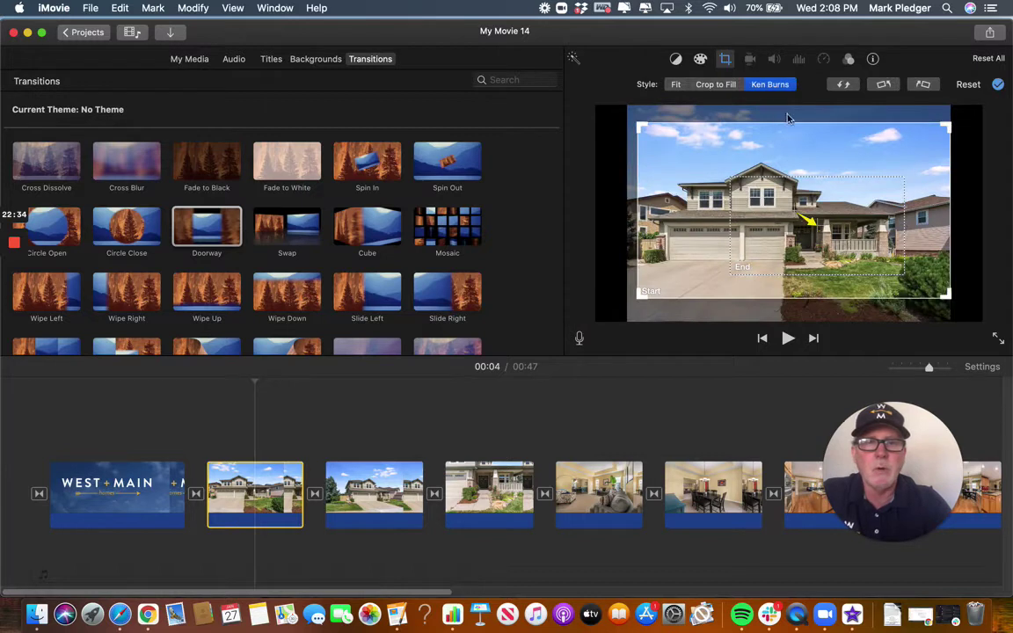
click(754, 260)
drag(729, 272, 622, 301)
drag(857, 288, 862, 262)
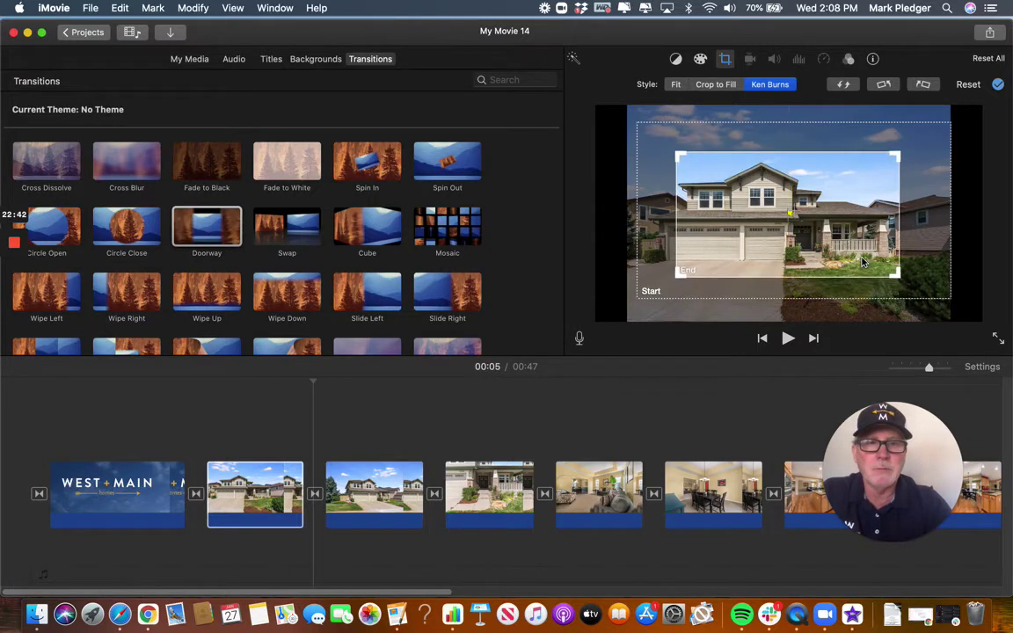
click(932, 275)
drag(945, 296, 941, 291)
key(Return)
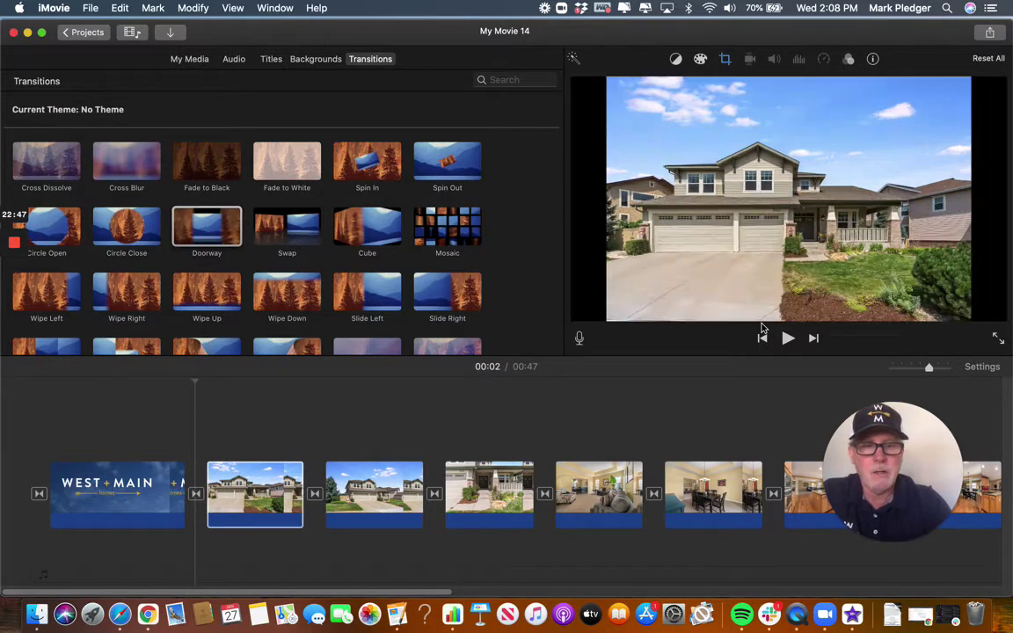
click(265, 496)
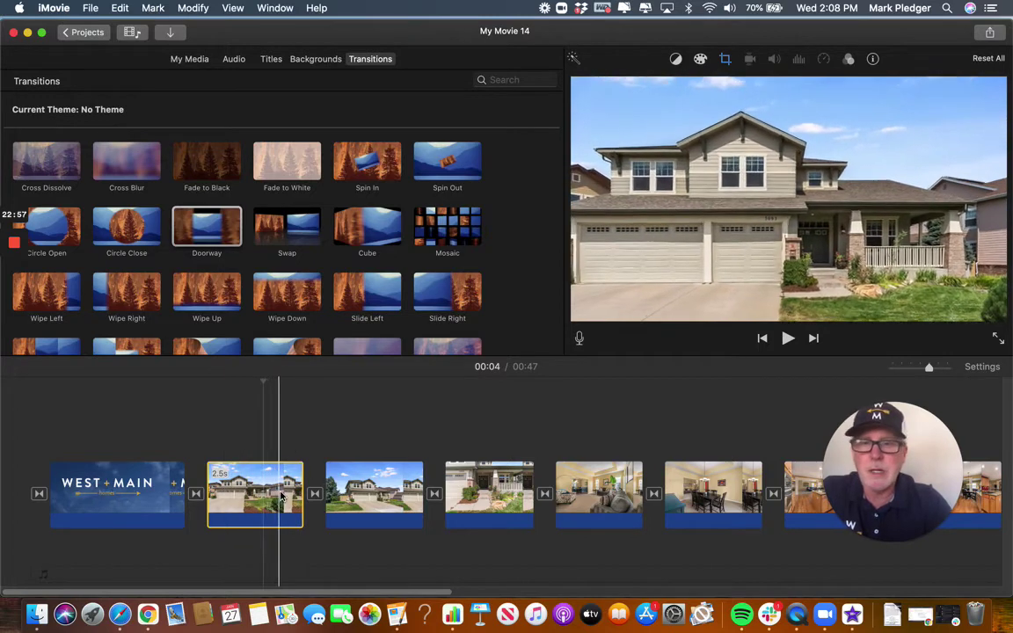
click(725, 60)
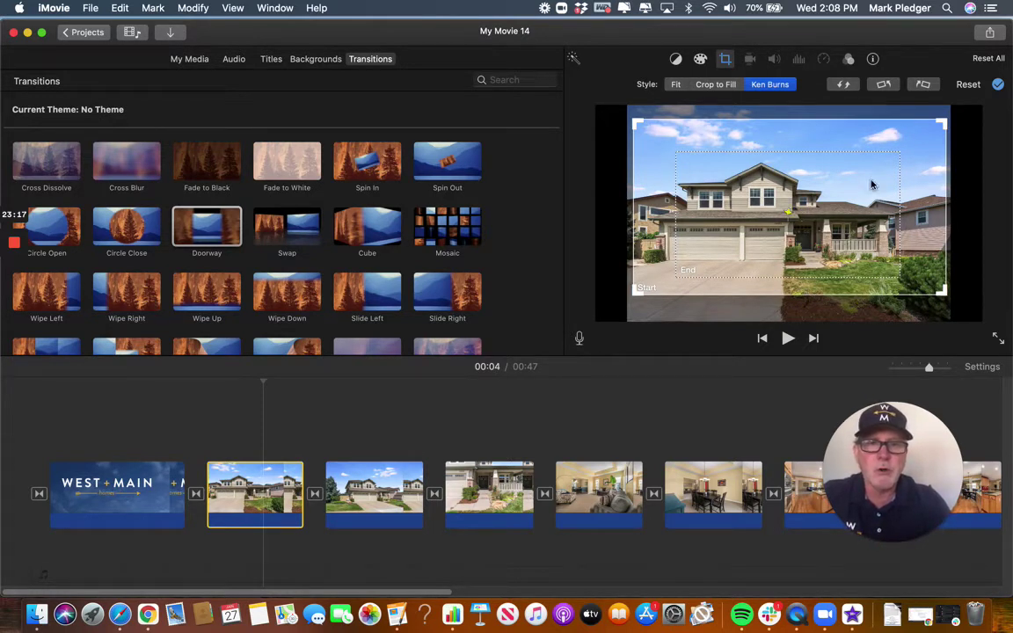
Swap the Ken Burns start and end frames so it zooms out, then preview from the title.
click(842, 85)
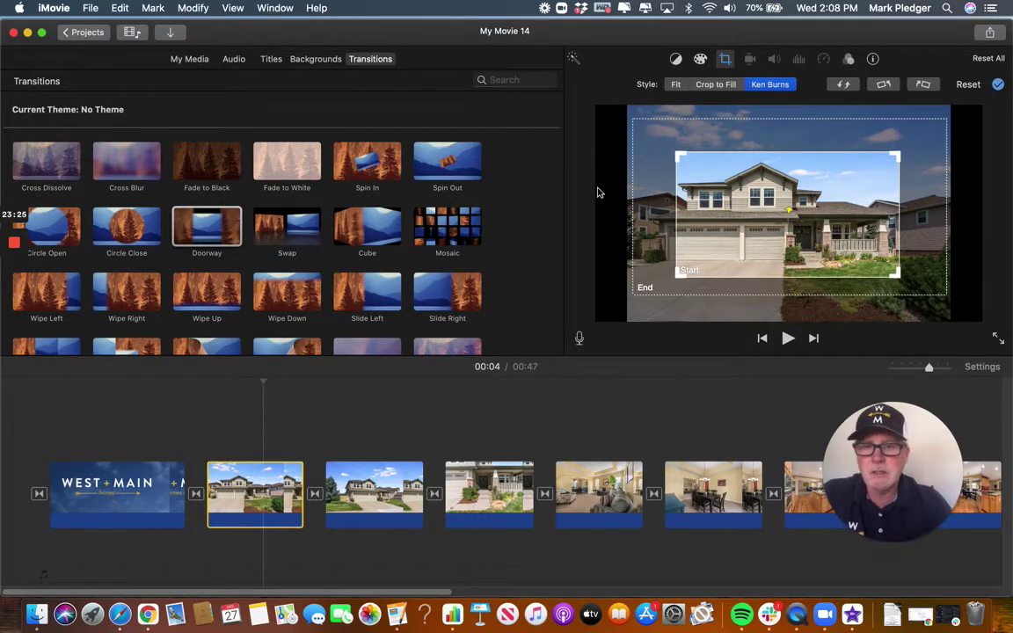
click(116, 427)
key(space)
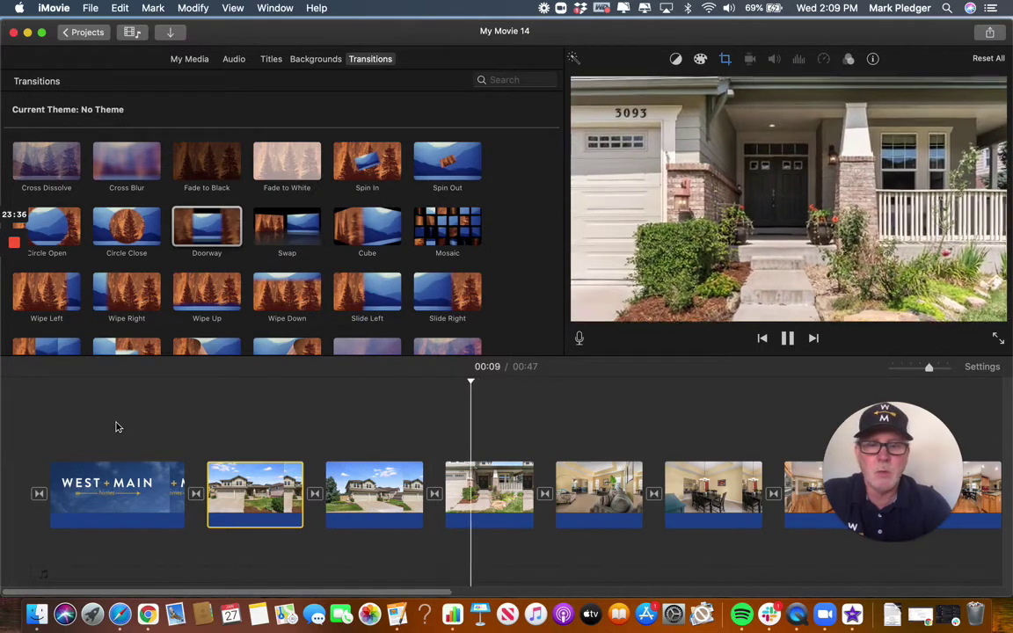
key(space)
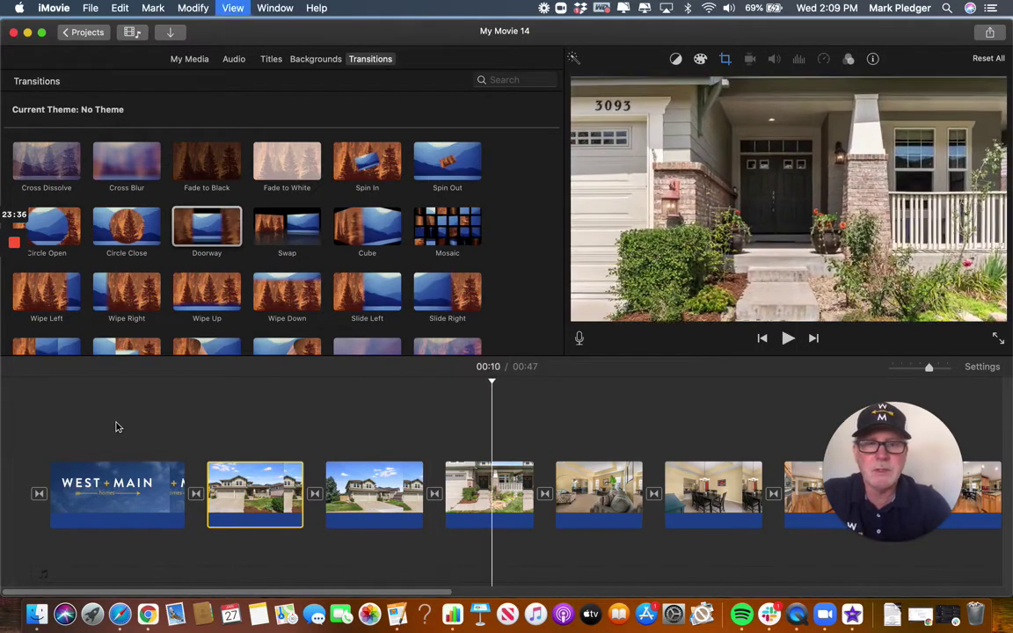
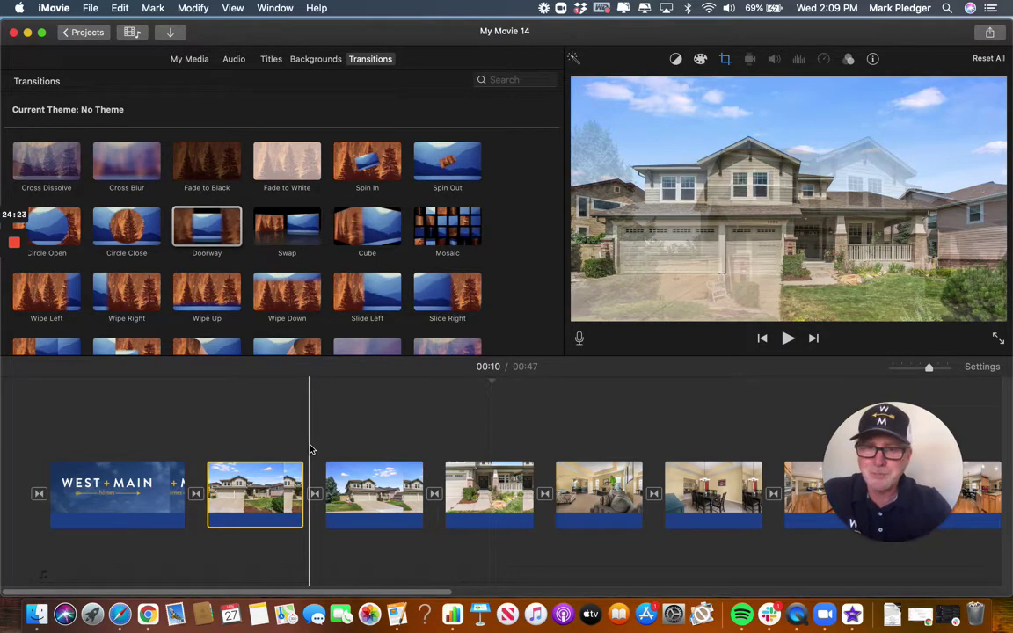
Select all clips from the West + Main title onward and apply the Ken Burns crop style.
click(129, 494)
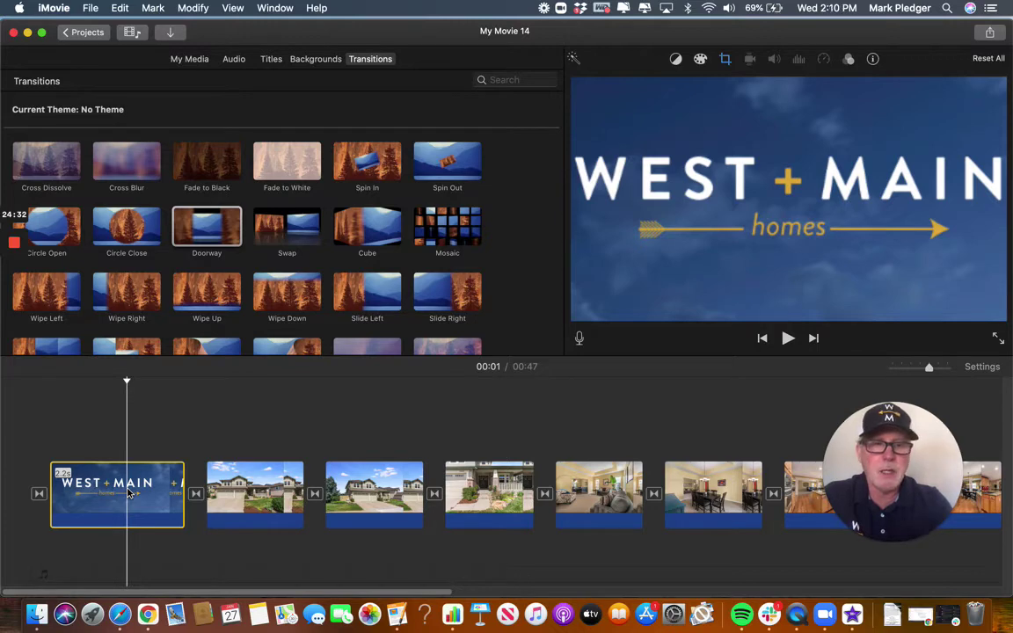
key(super+a)
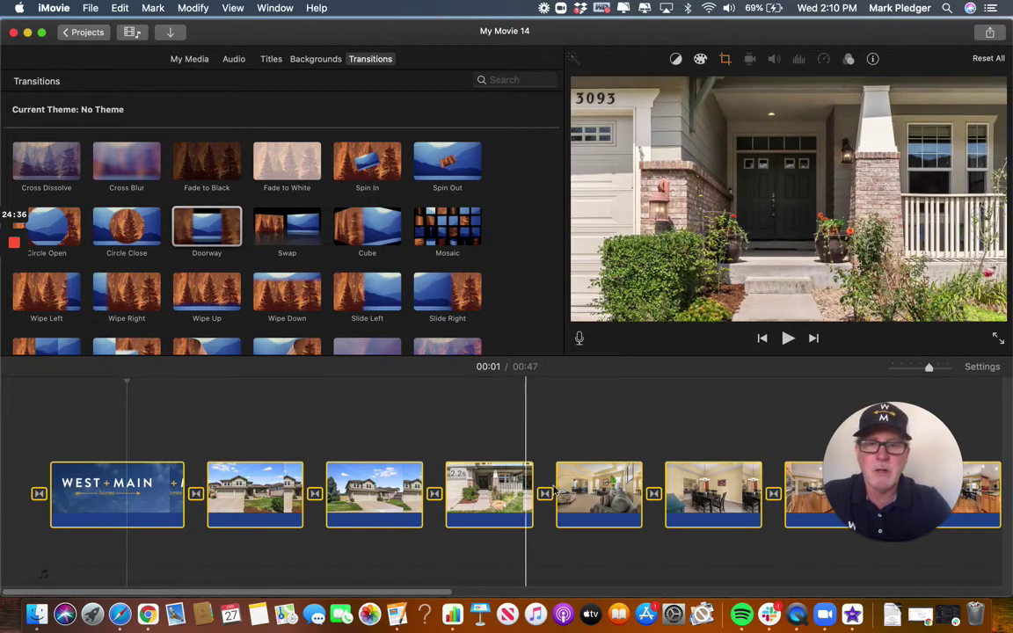
scroll(560, 432, right, 2)
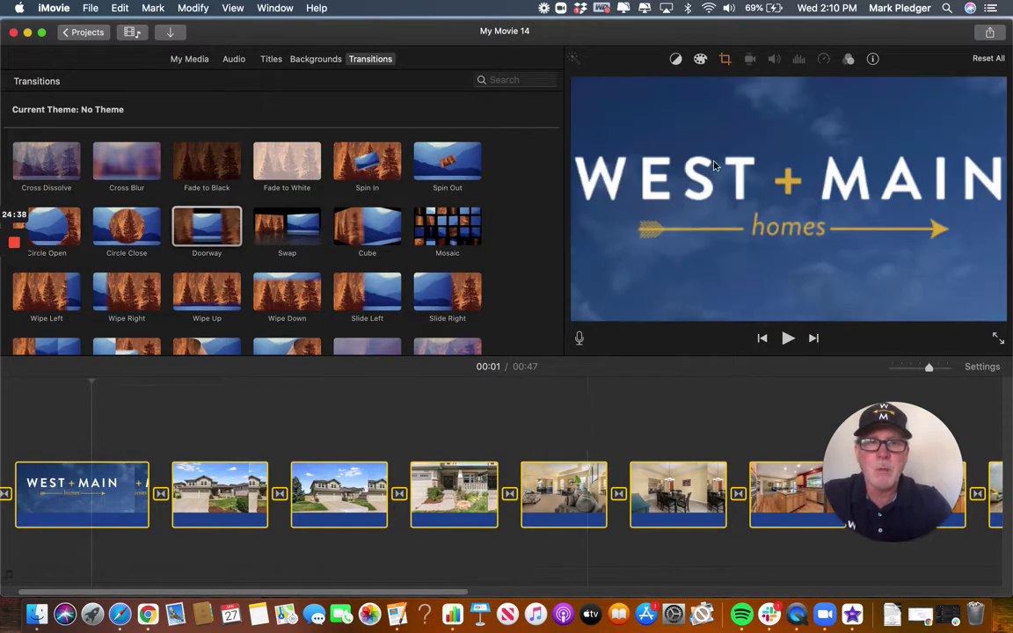
click(725, 60)
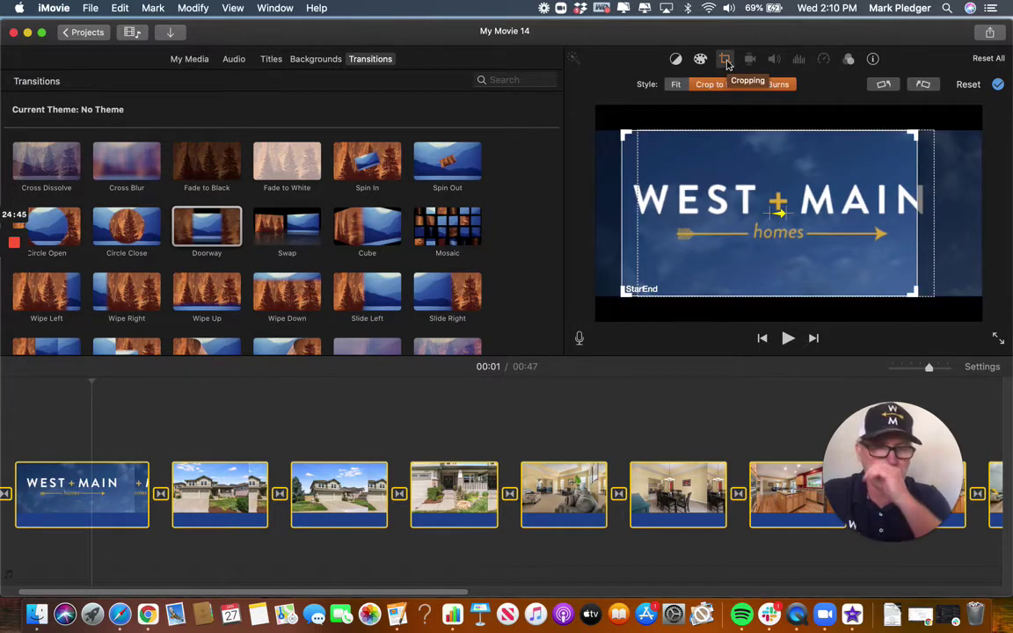
click(791, 85)
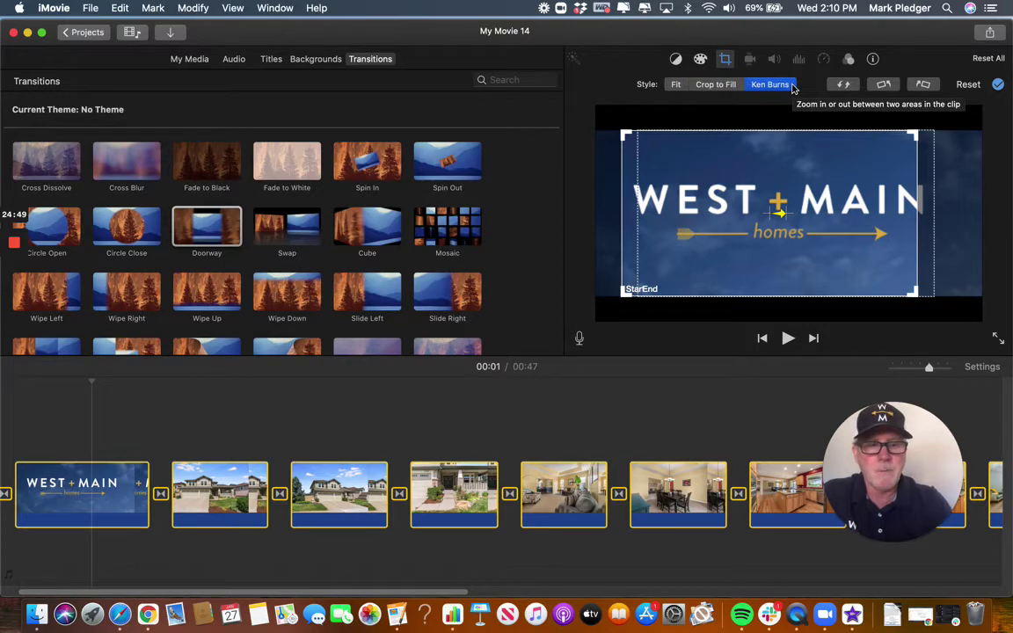
click(320, 396)
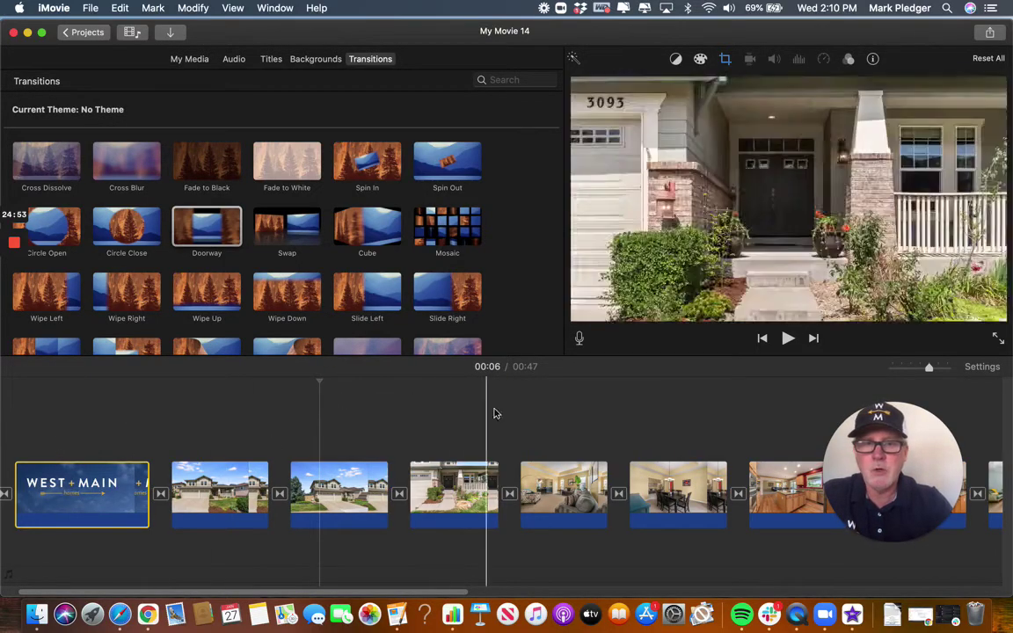
click(35, 432)
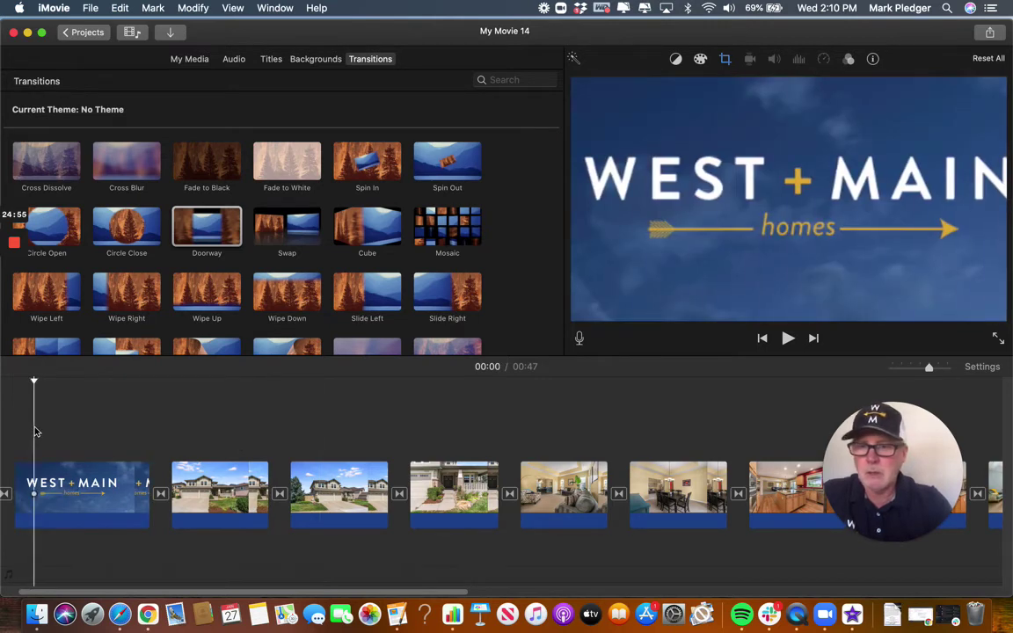
key(space)
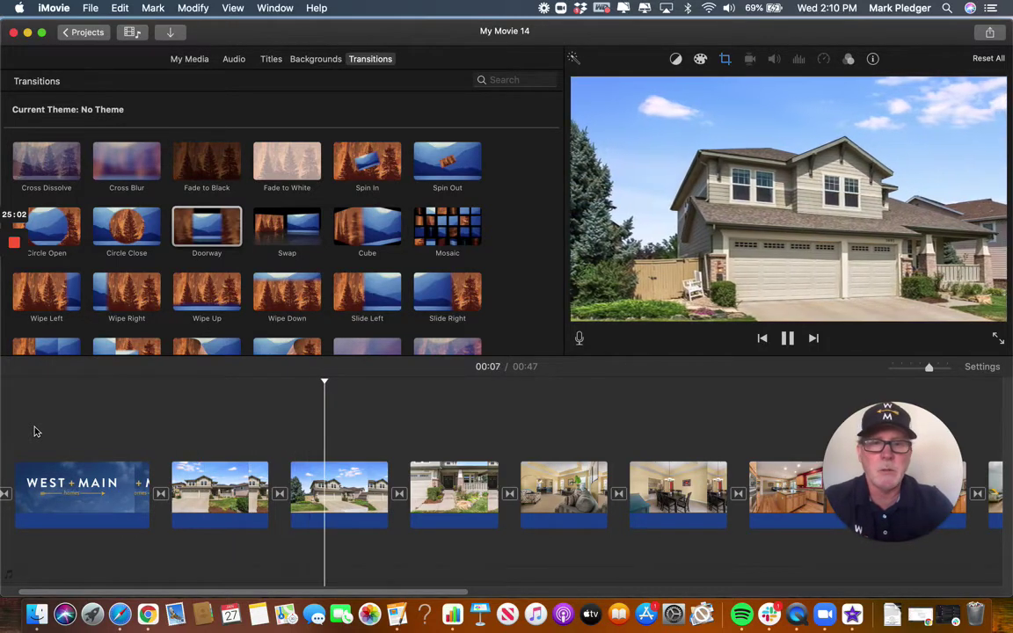
scroll(147, 429, right, 1)
scroll(147, 429, right, 5)
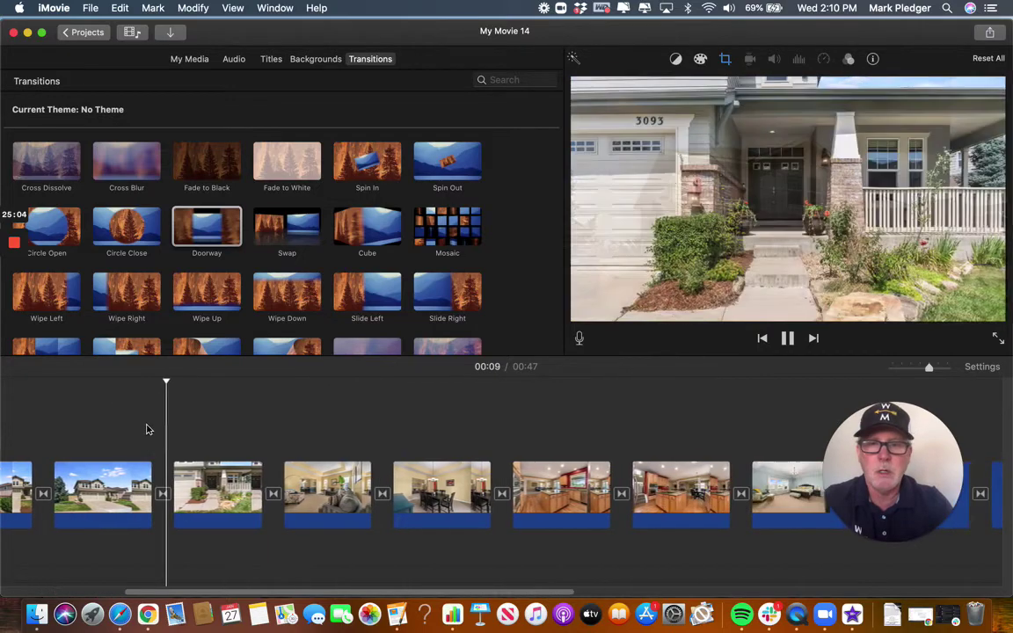
scroll(299, 448, right, 1)
scroll(319, 448, right, 3)
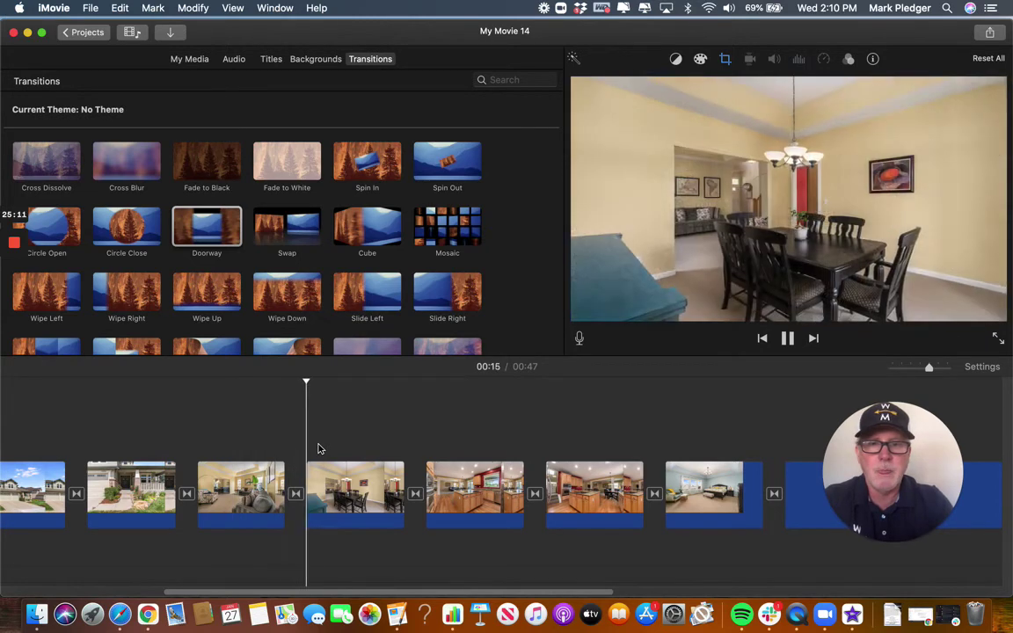
scroll(319, 448, right, 3)
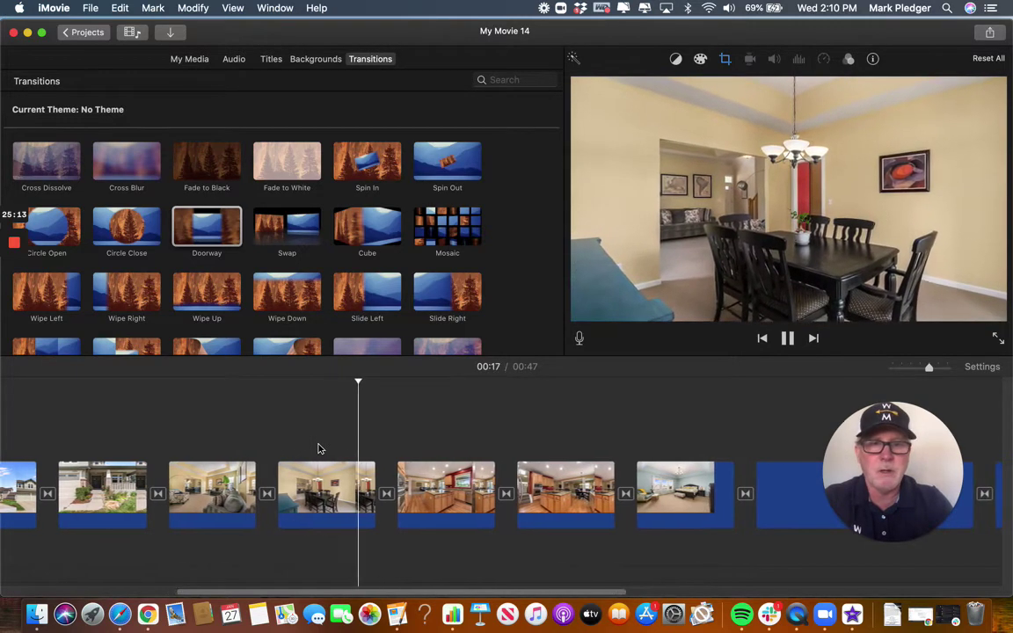
scroll(319, 448, right, 5)
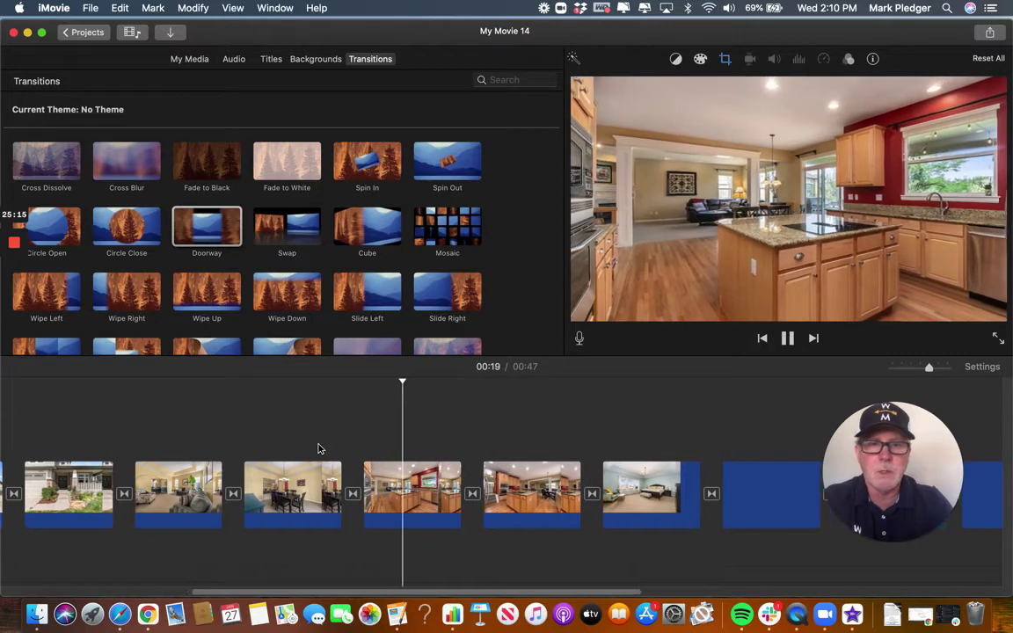
scroll(319, 448, right, 3)
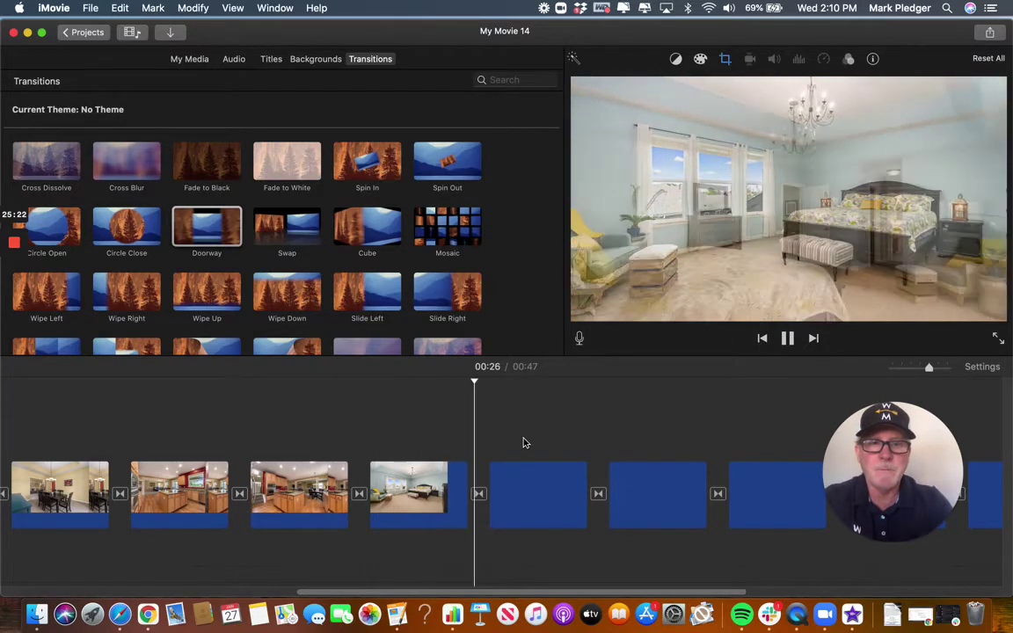
scroll(519, 435, right, 1)
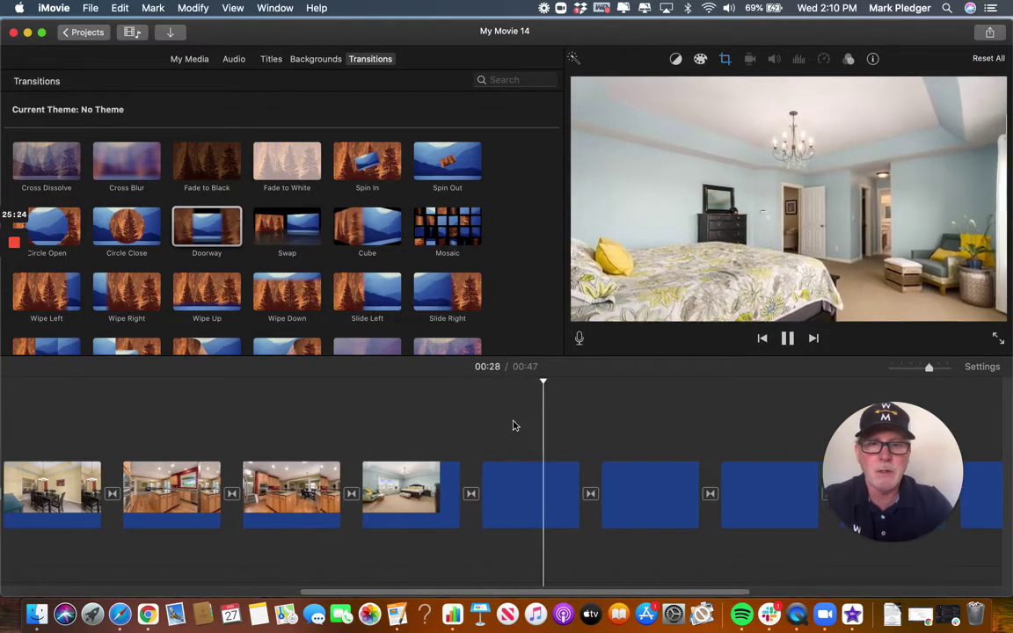
scroll(514, 425, right, 10)
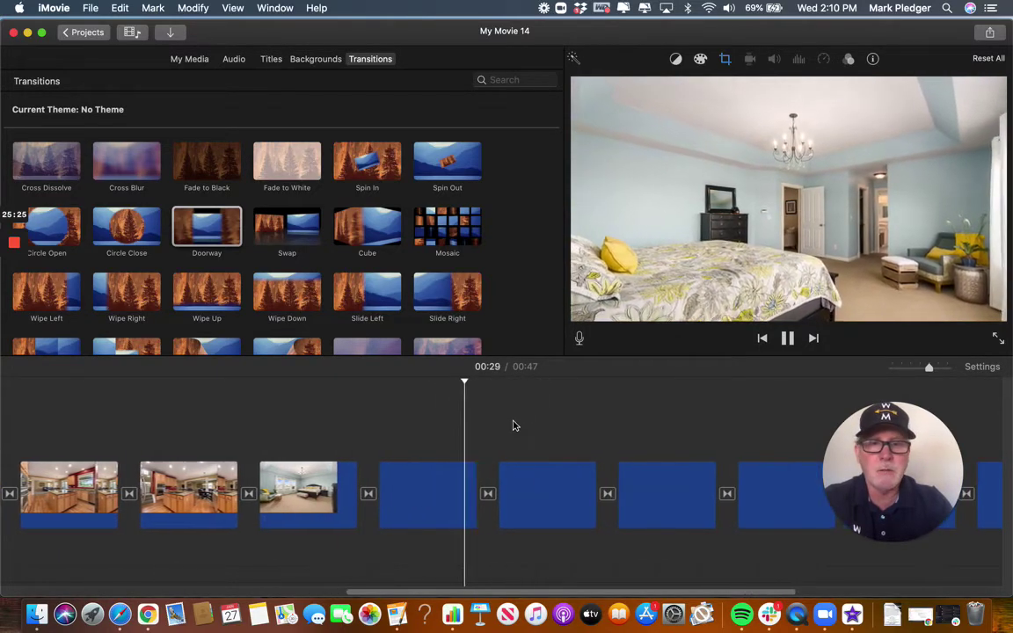
scroll(468, 429, right, 3)
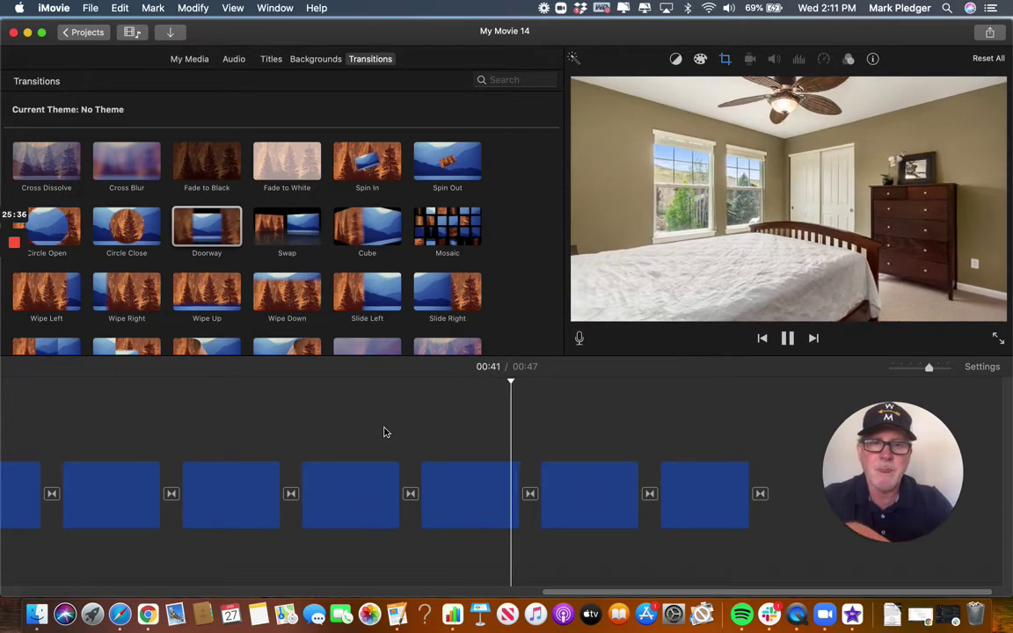
scroll(384, 431, left, 10)
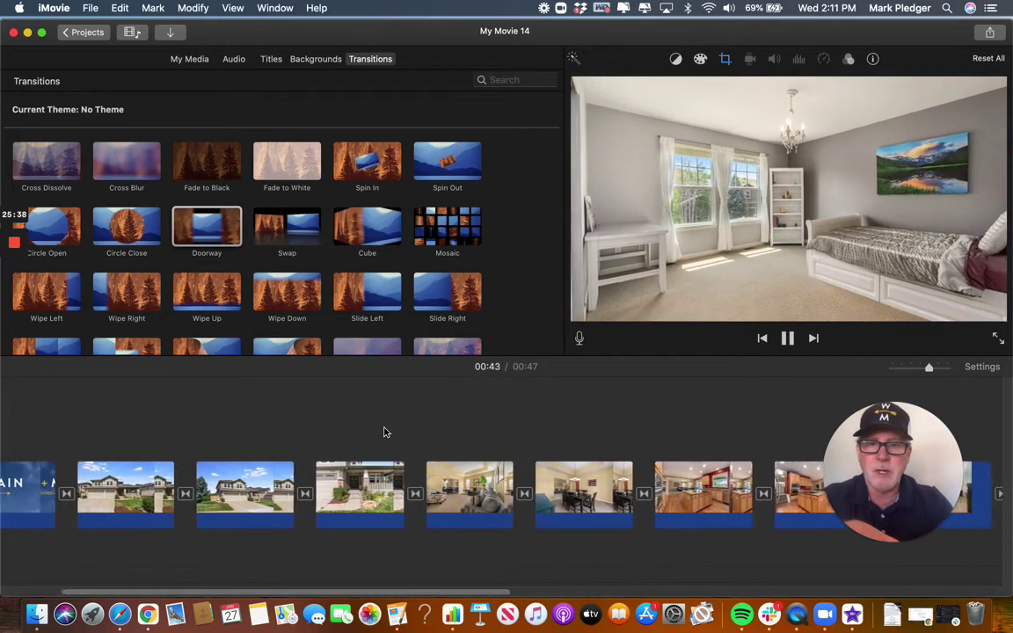
click(359, 427)
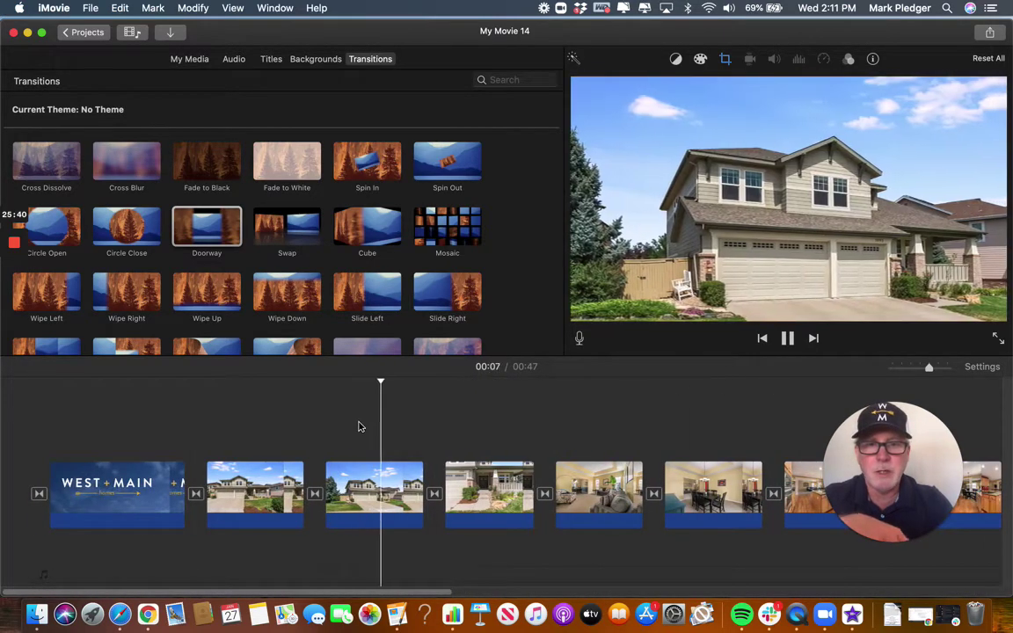
click(372, 489)
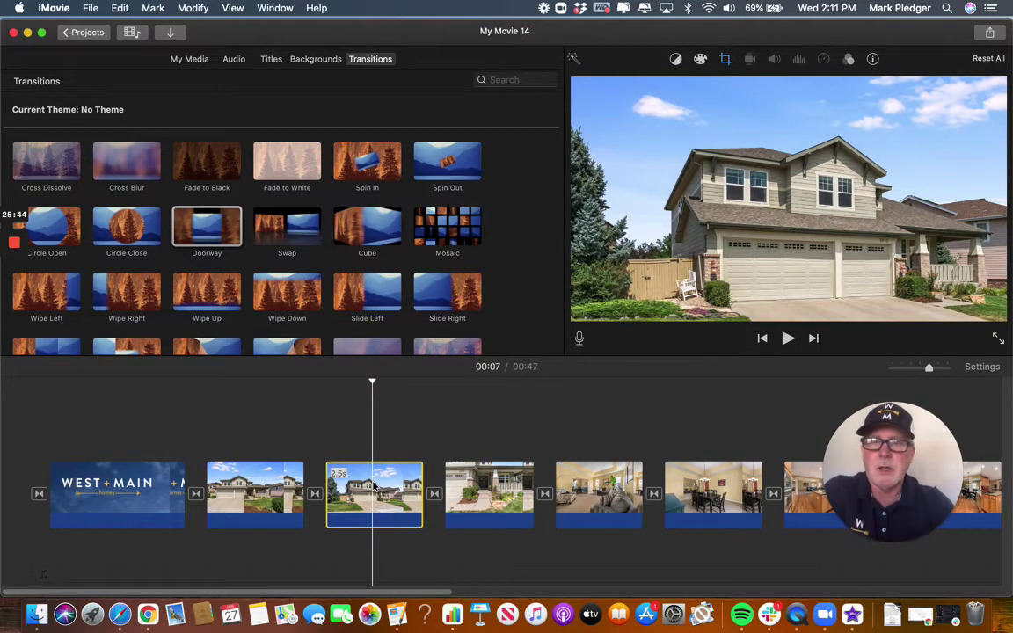
scroll(373, 486, right, 15)
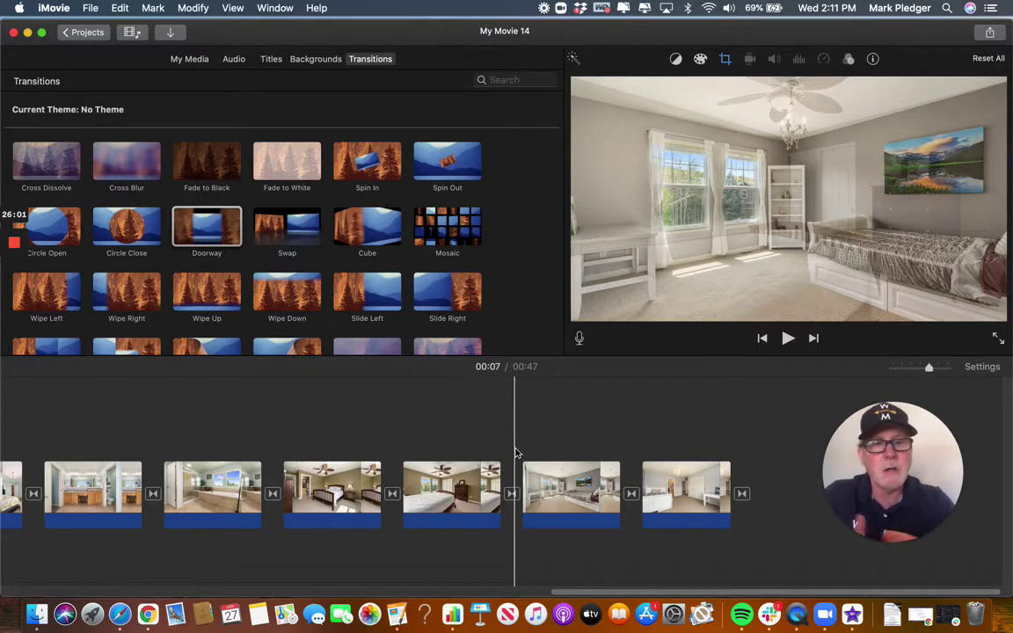
scroll(325, 430, left, 10)
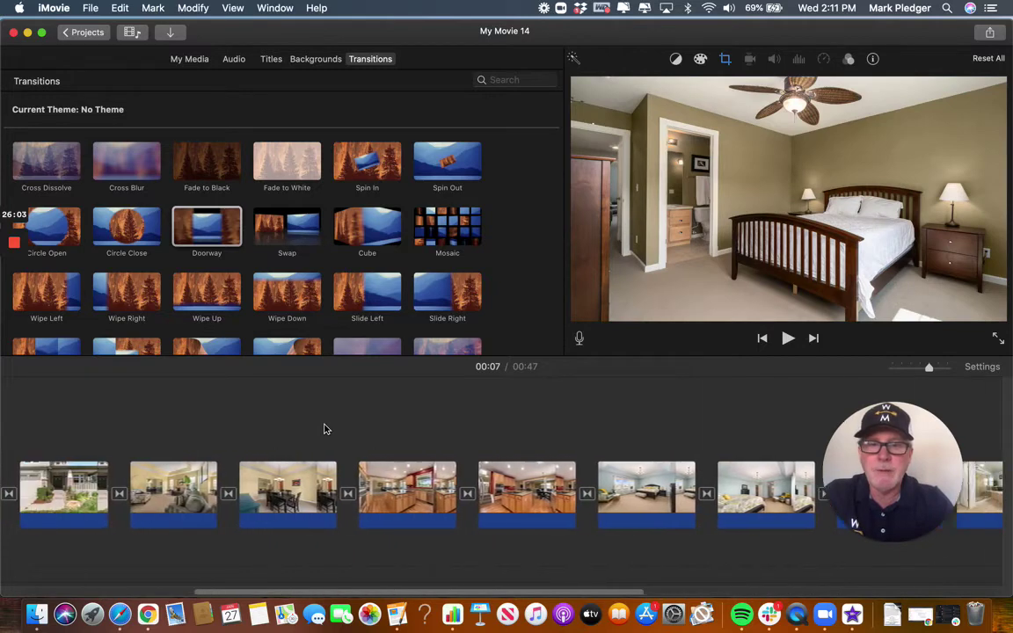
scroll(325, 428, left, 8)
scroll(404, 435, right, 5)
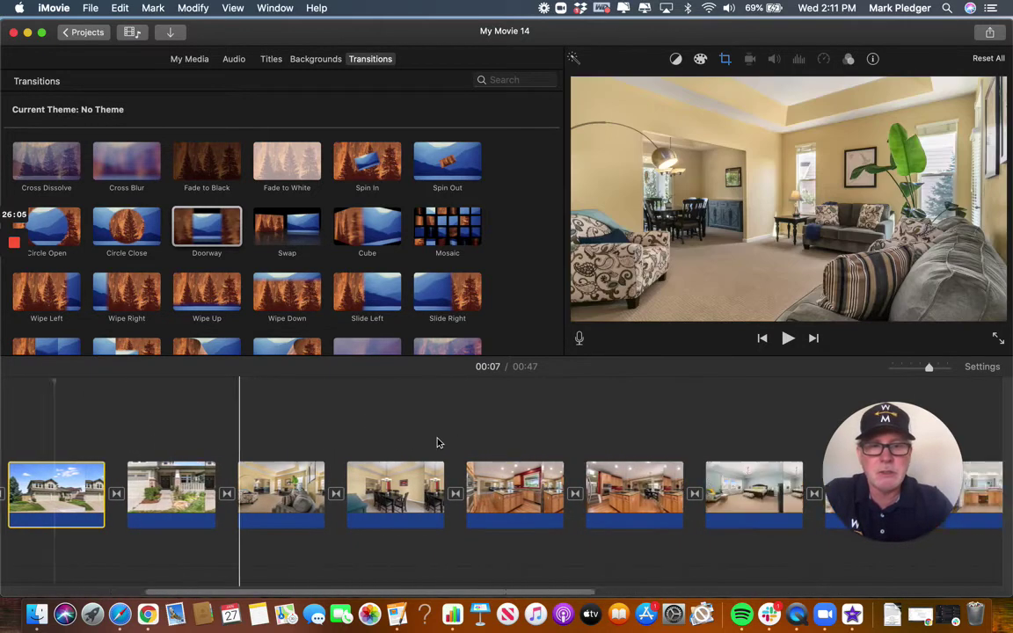
scroll(431, 444, right, 15)
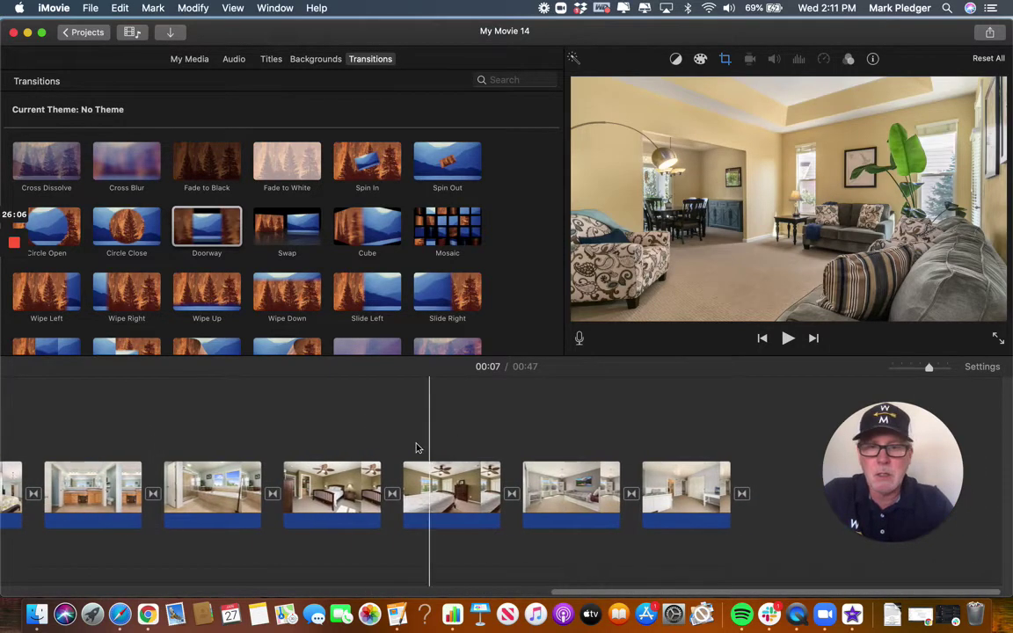
In My Media, append the porch photo with red chairs to the movie's end.
click(189, 59)
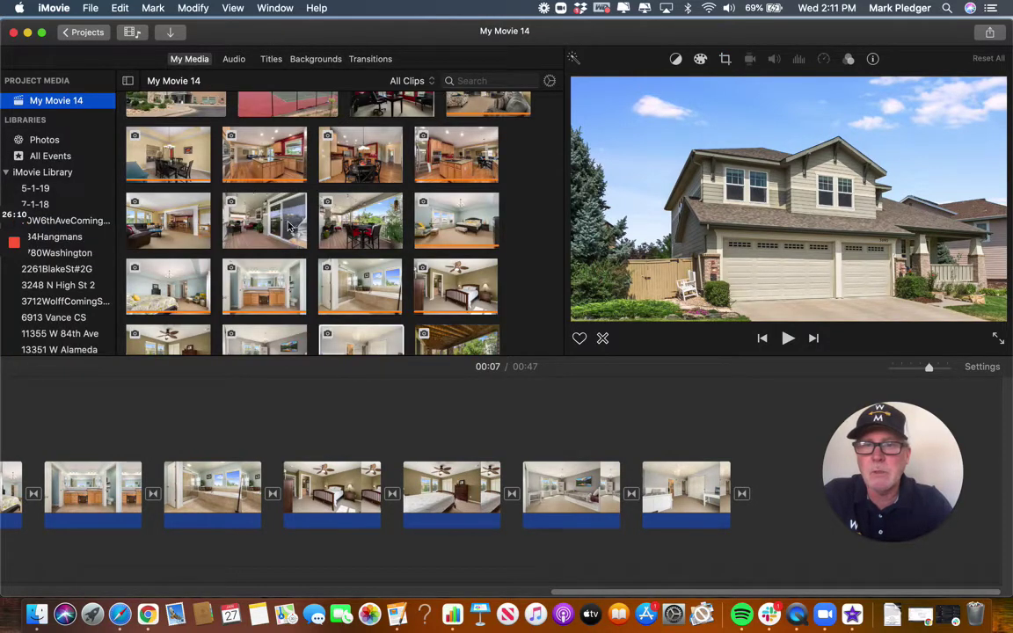
scroll(288, 225, down, 5)
scroll(289, 226, up, 2)
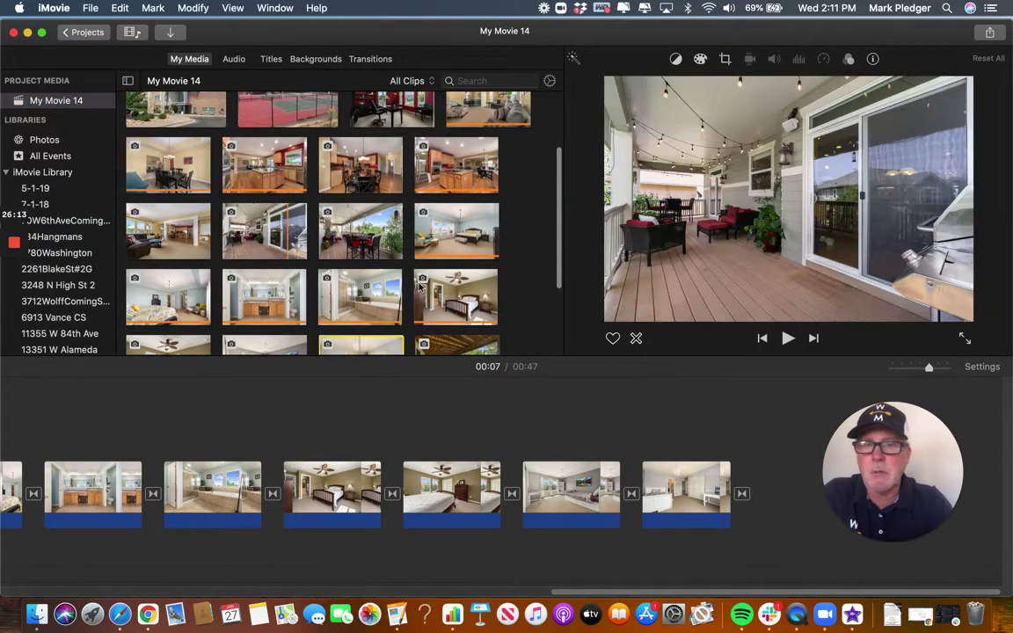
scroll(419, 286, up, 3)
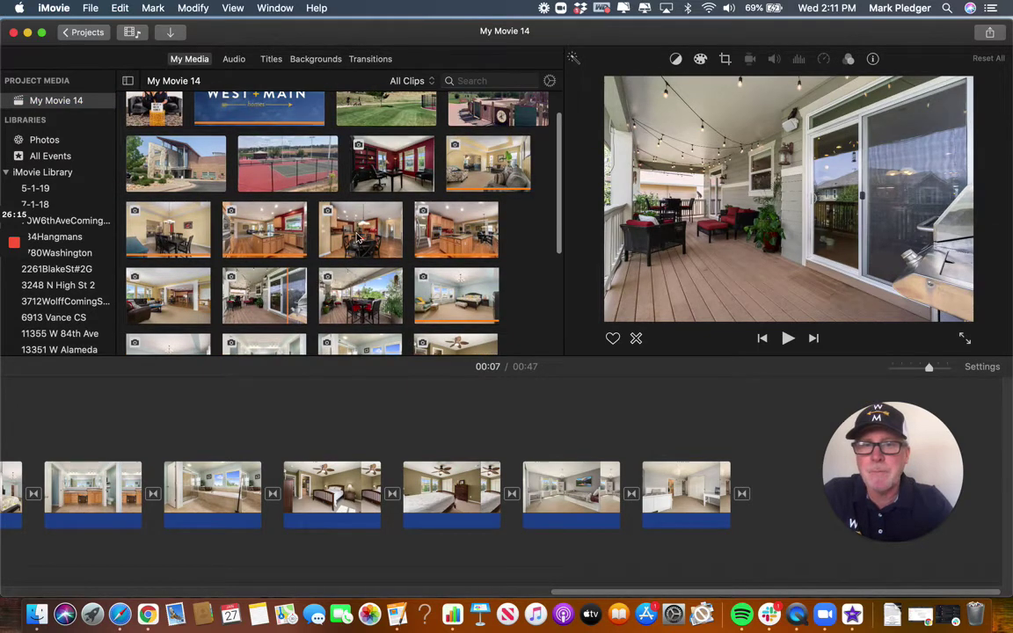
scroll(361, 264, down, 3)
scroll(361, 271, down, 2)
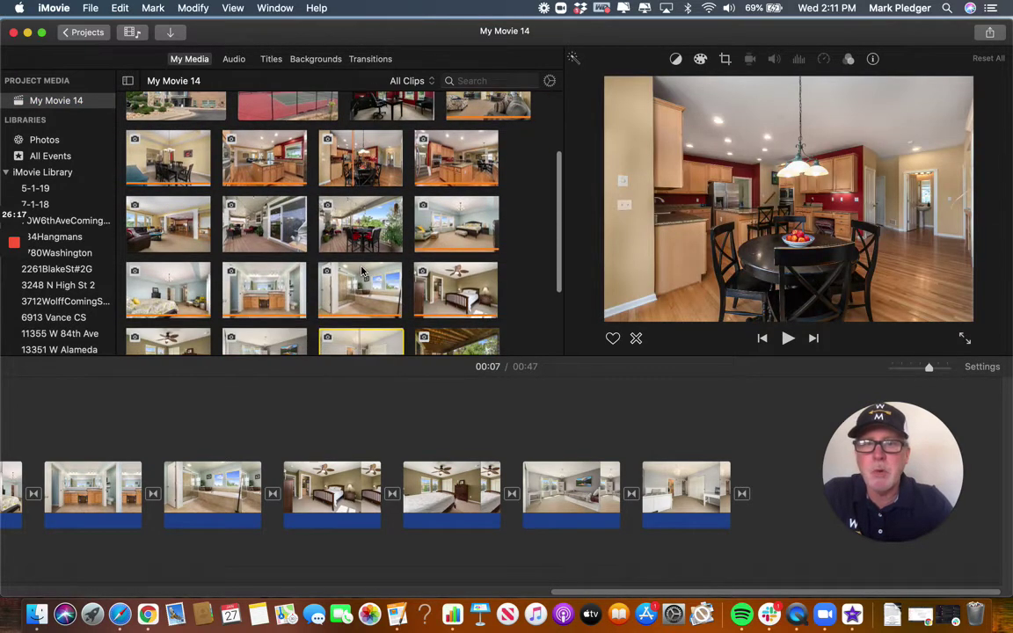
click(372, 230)
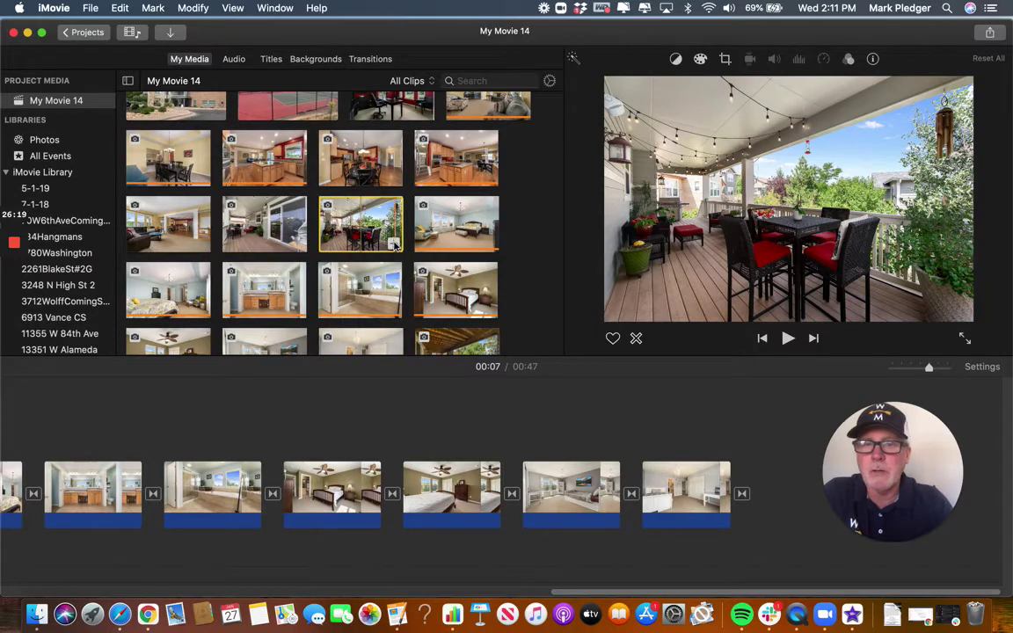
click(394, 246)
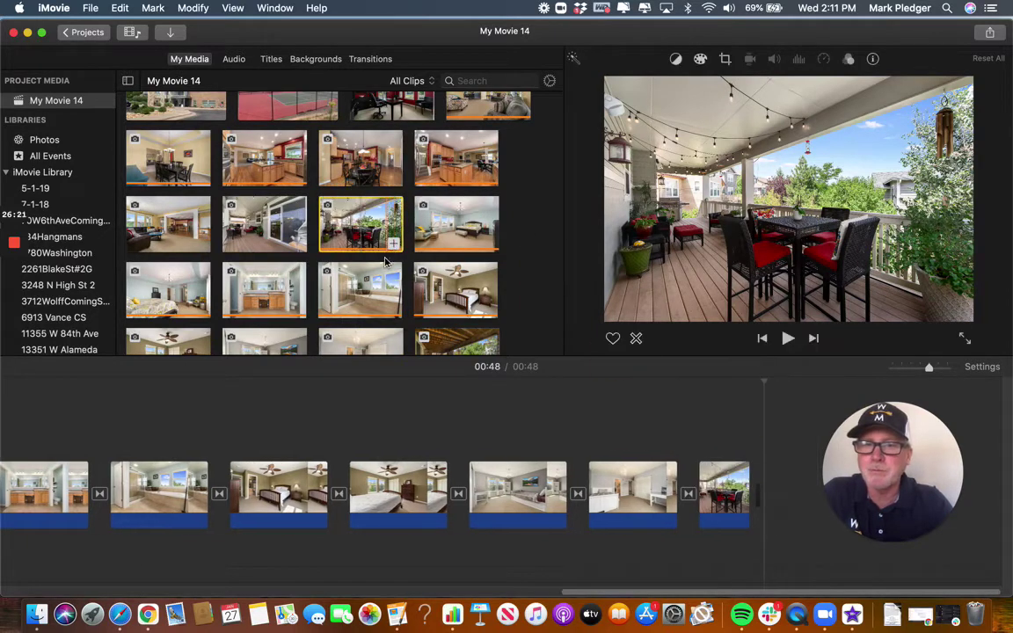
Append the covered patio photo and then the sliding-door deck photo to the end.
scroll(371, 300, down, 5)
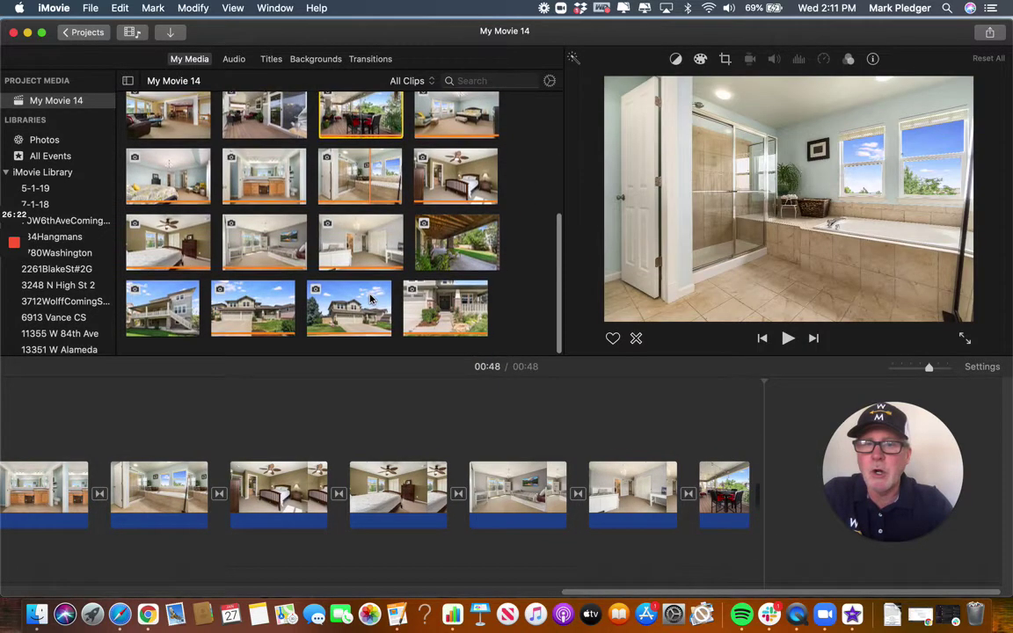
click(459, 252)
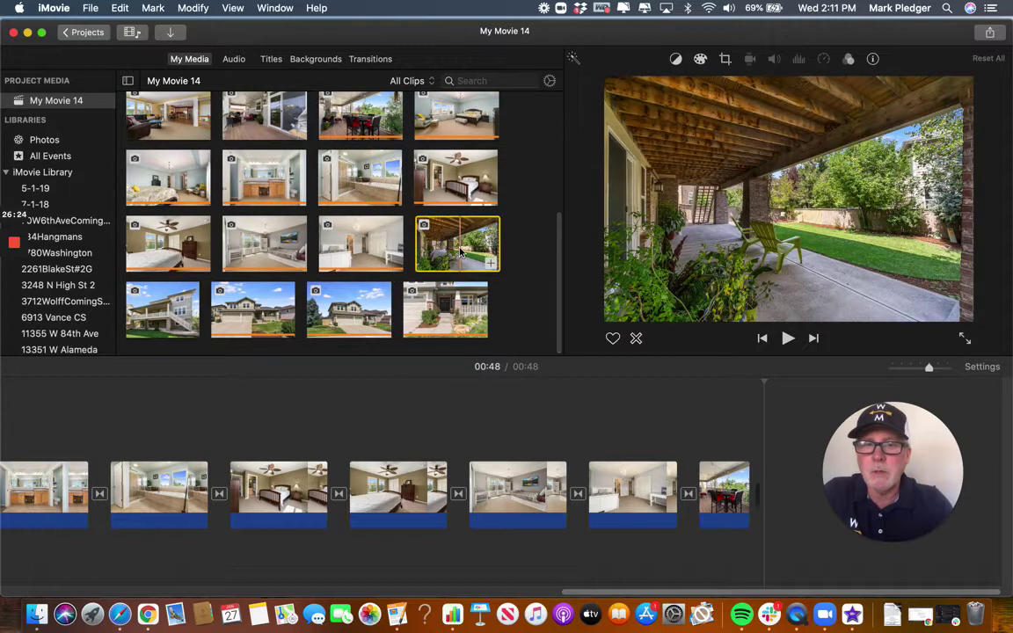
click(490, 264)
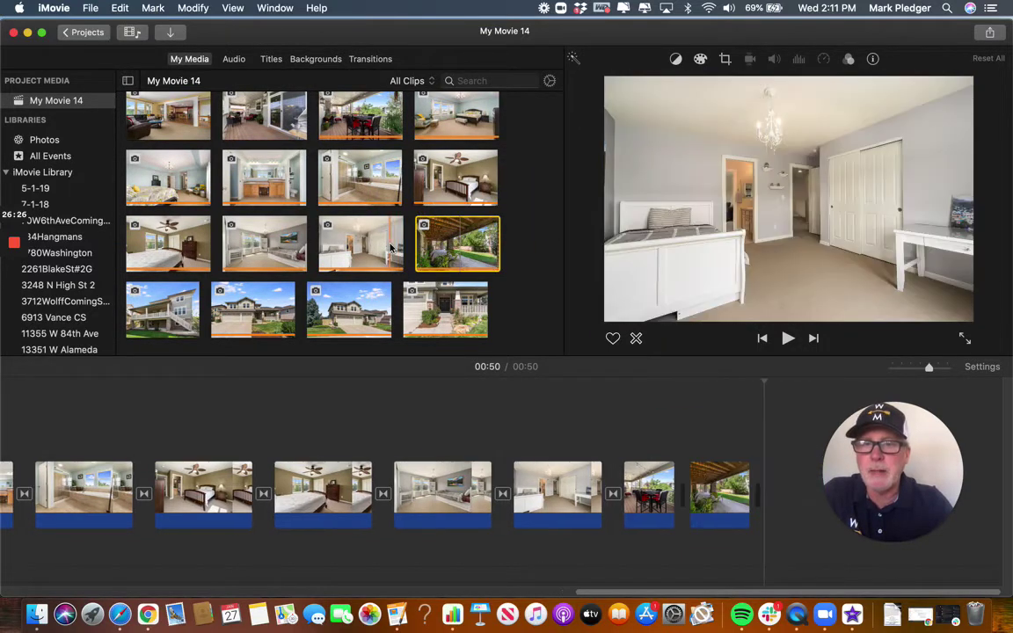
scroll(391, 249, up, 3)
scroll(391, 249, up, 2)
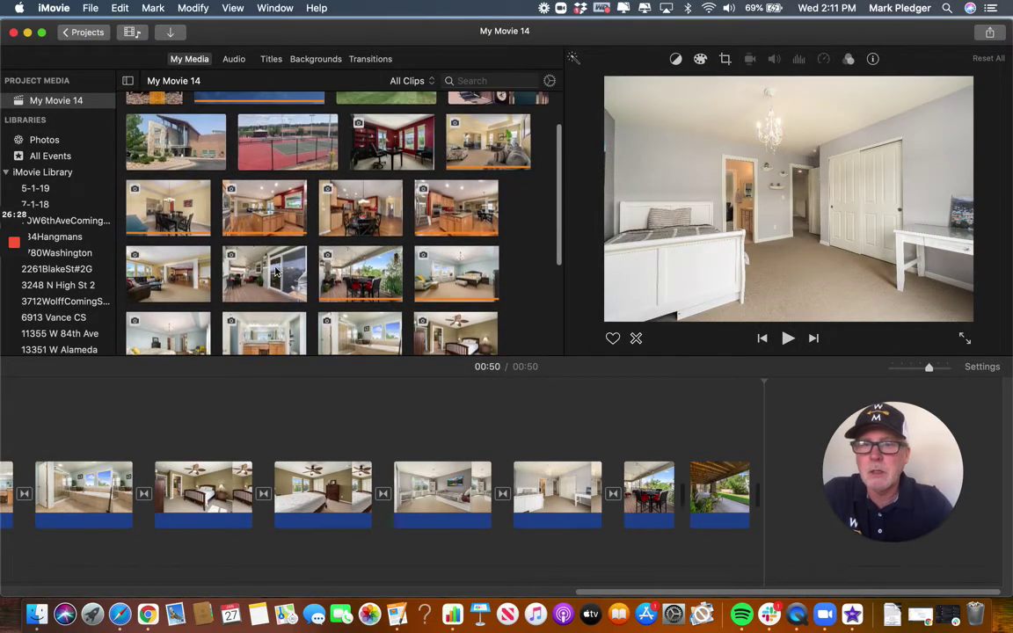
click(255, 259)
click(295, 290)
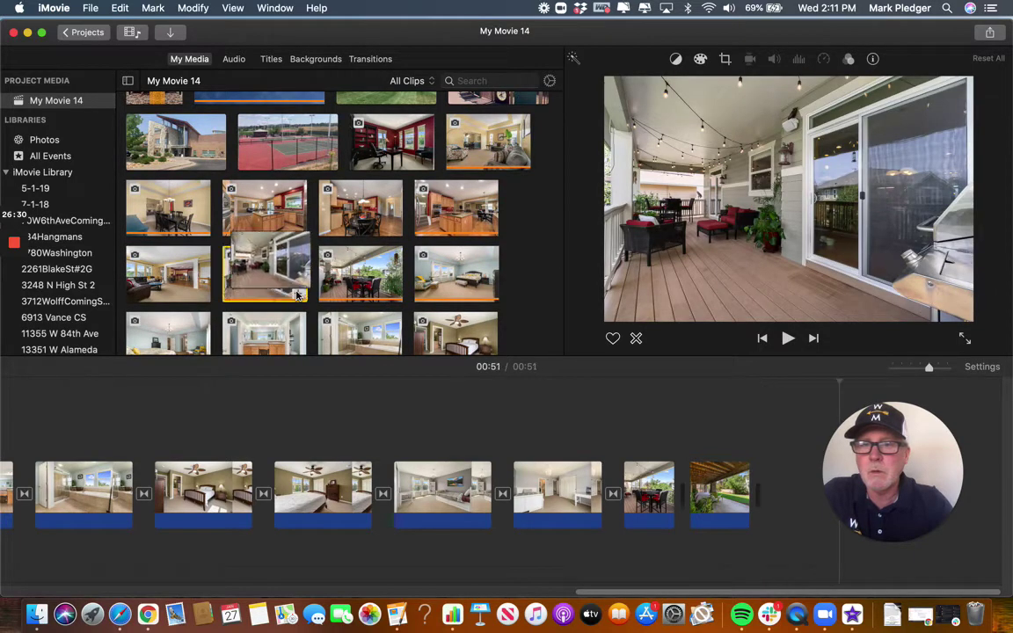
Trim the tennis-court video's range to about 3.2 seconds and append it to the movie's end.
scroll(349, 266, up, 3)
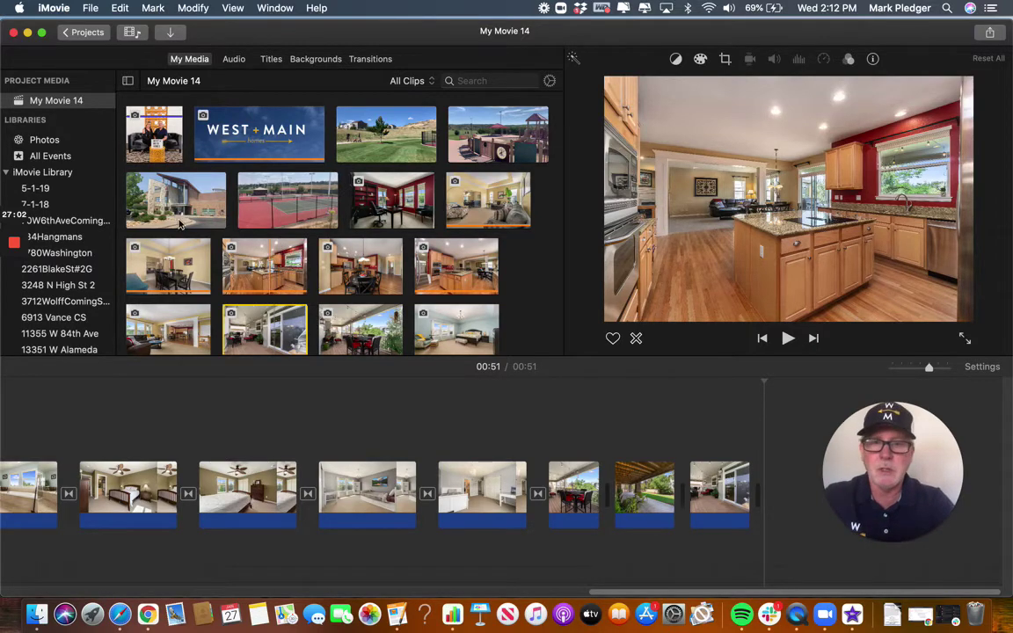
click(281, 208)
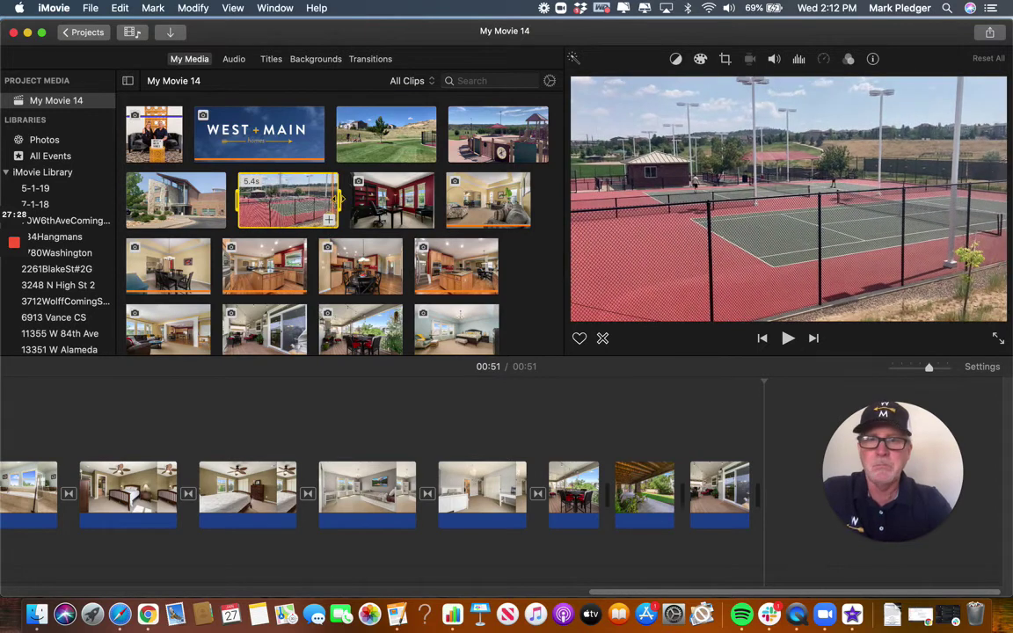
drag(338, 199, 290, 198)
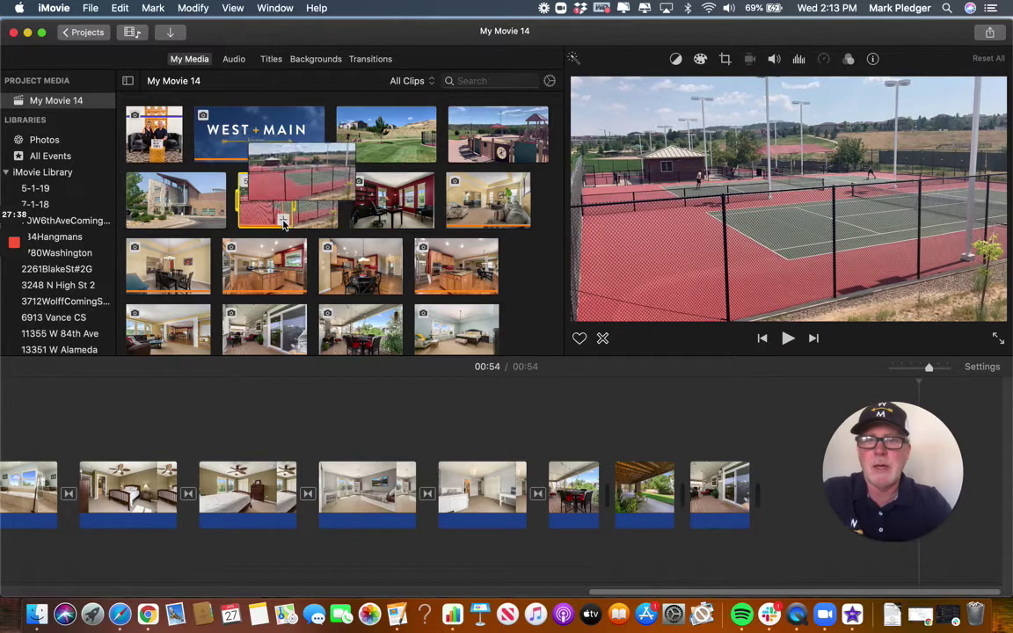
click(676, 501)
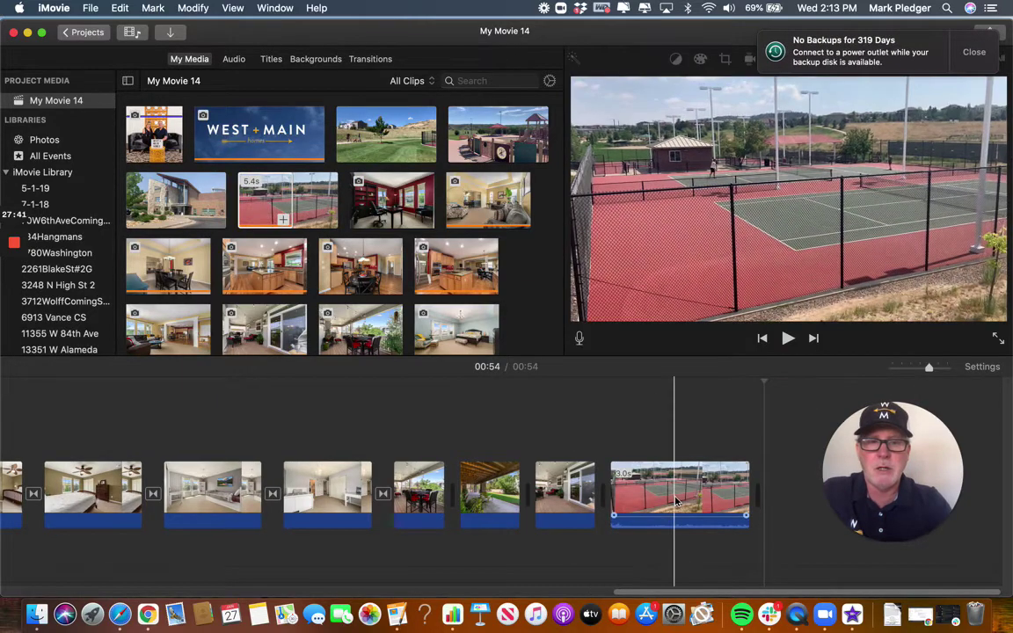
Add the red office photo, move it after the dining room shot, and lengthen it to about 1.8 seconds.
click(256, 195)
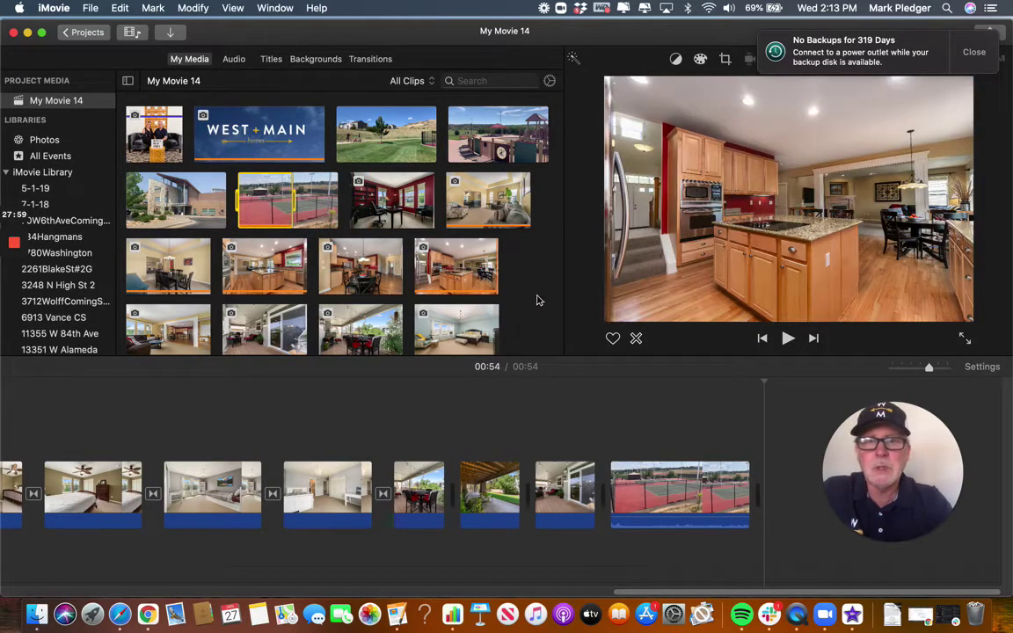
click(398, 211)
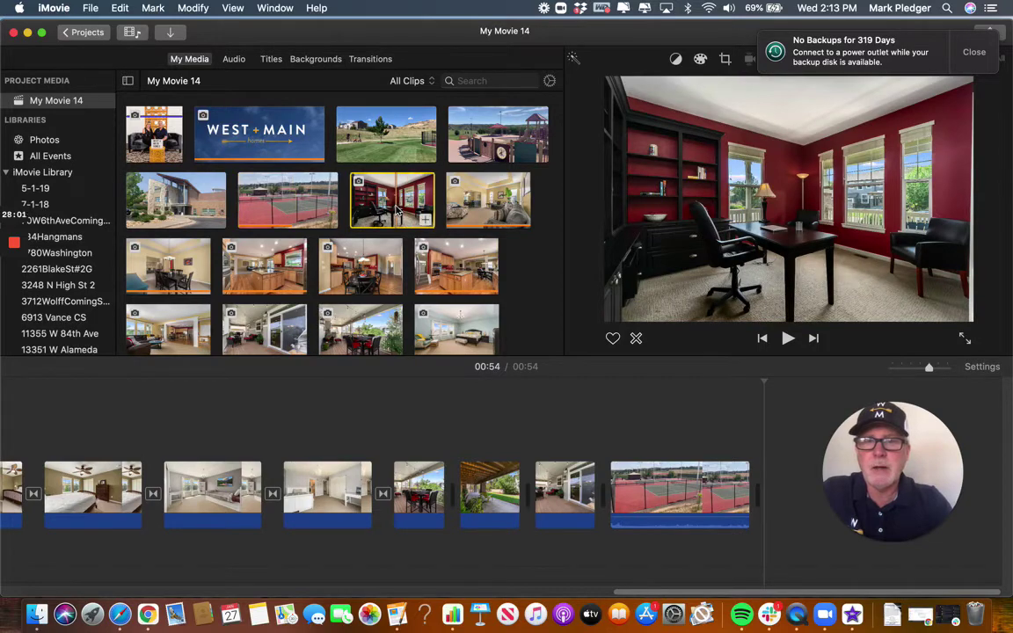
click(426, 220)
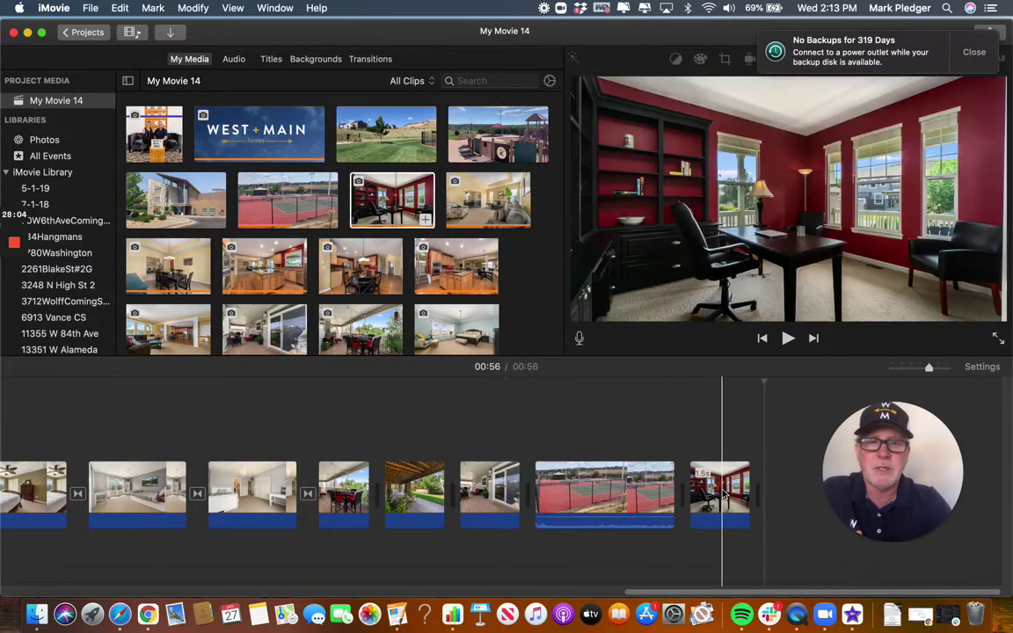
drag(725, 497, 773, 482)
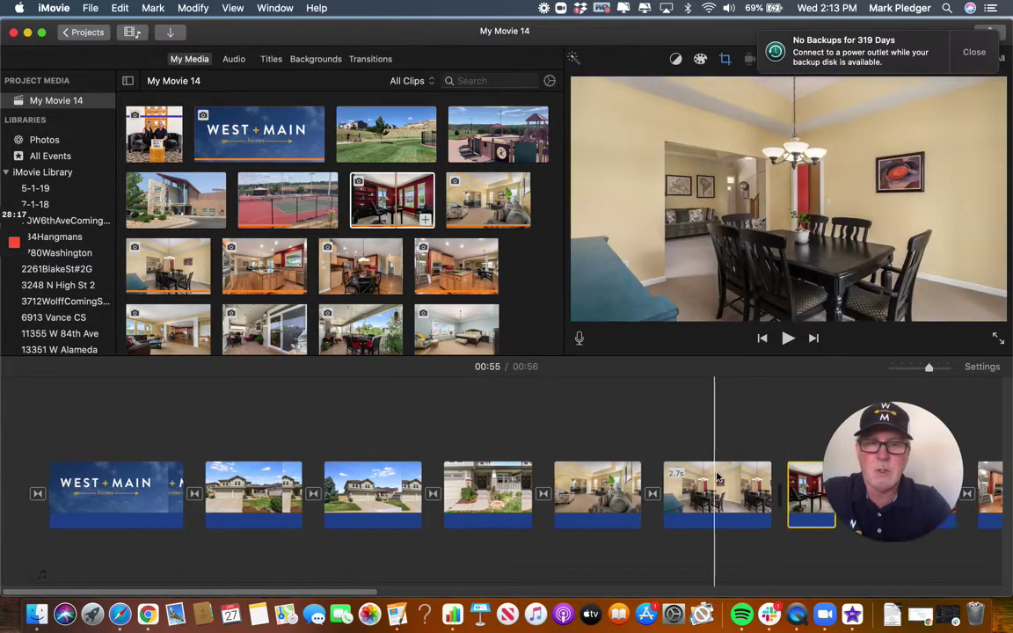
scroll(717, 475, right, 5)
click(619, 490)
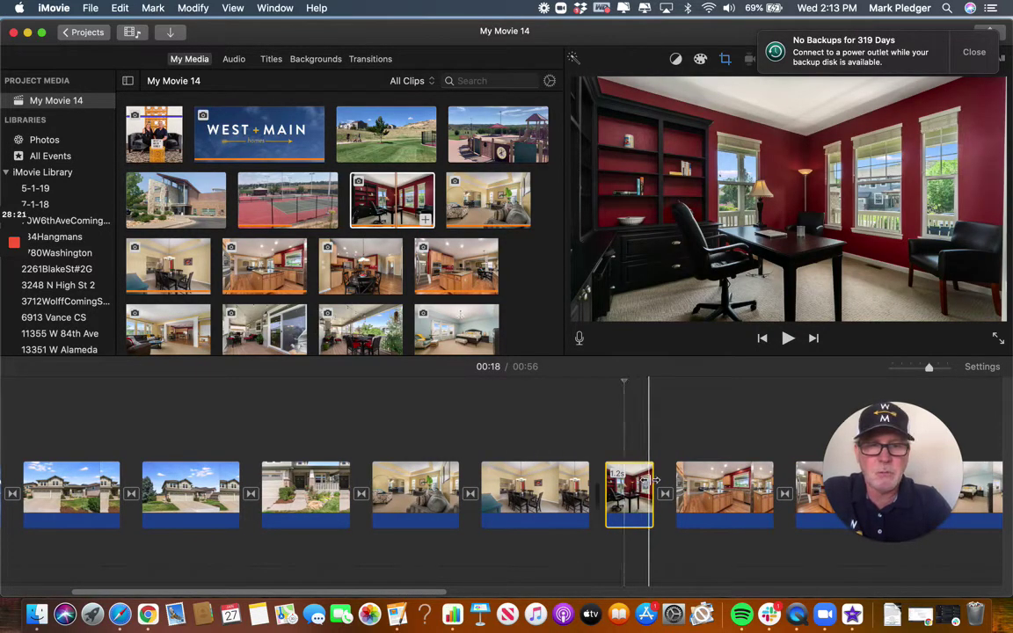
drag(653, 479, 703, 475)
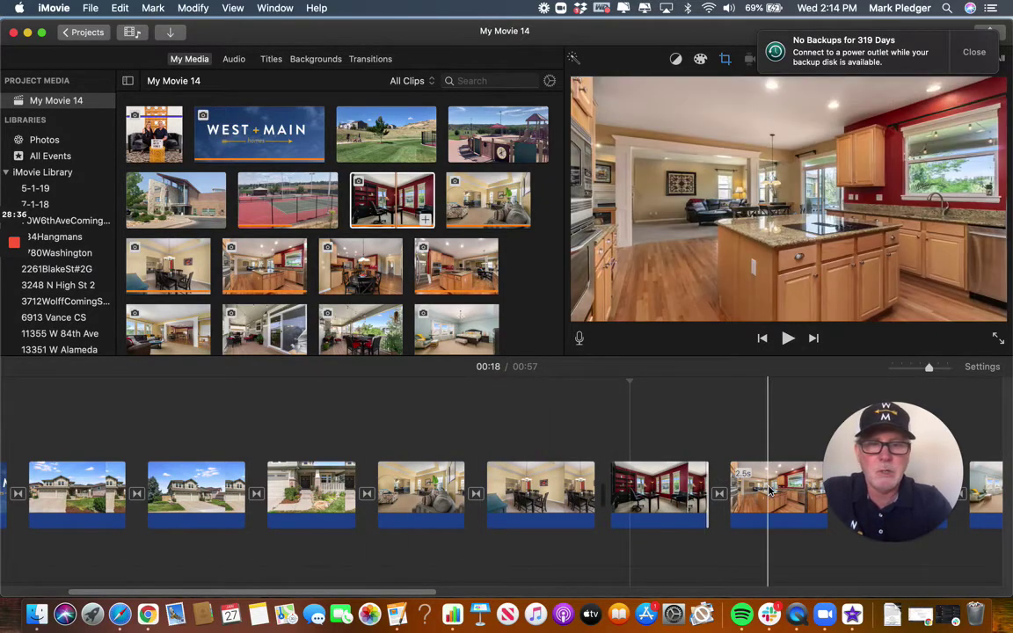
Check the kitchen, bedroom and tennis clips in the timeline, then pick the park video.
scroll(631, 481, right, 10)
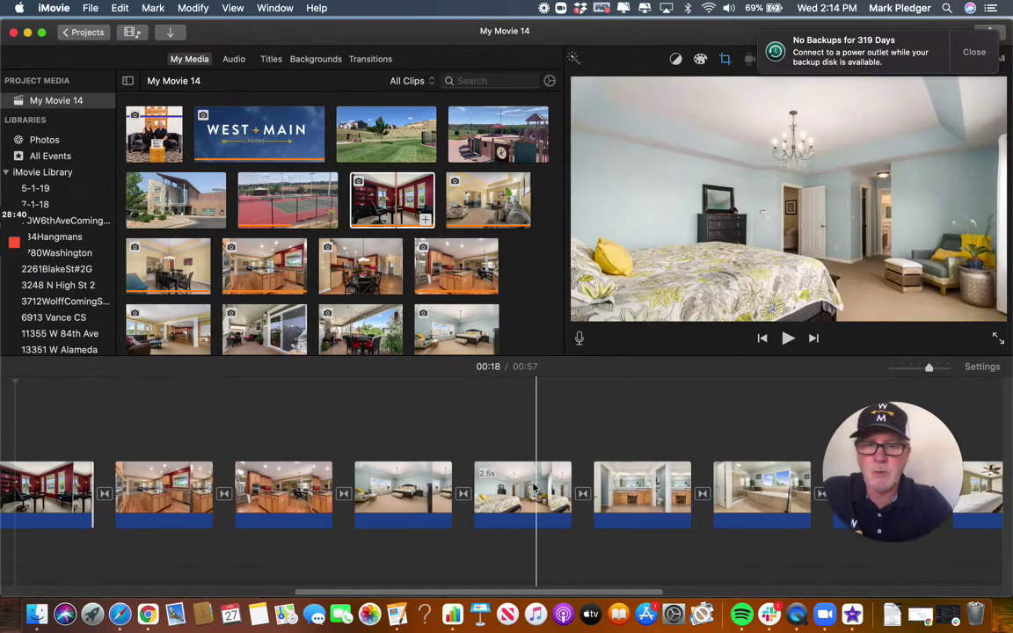
click(283, 487)
click(532, 479)
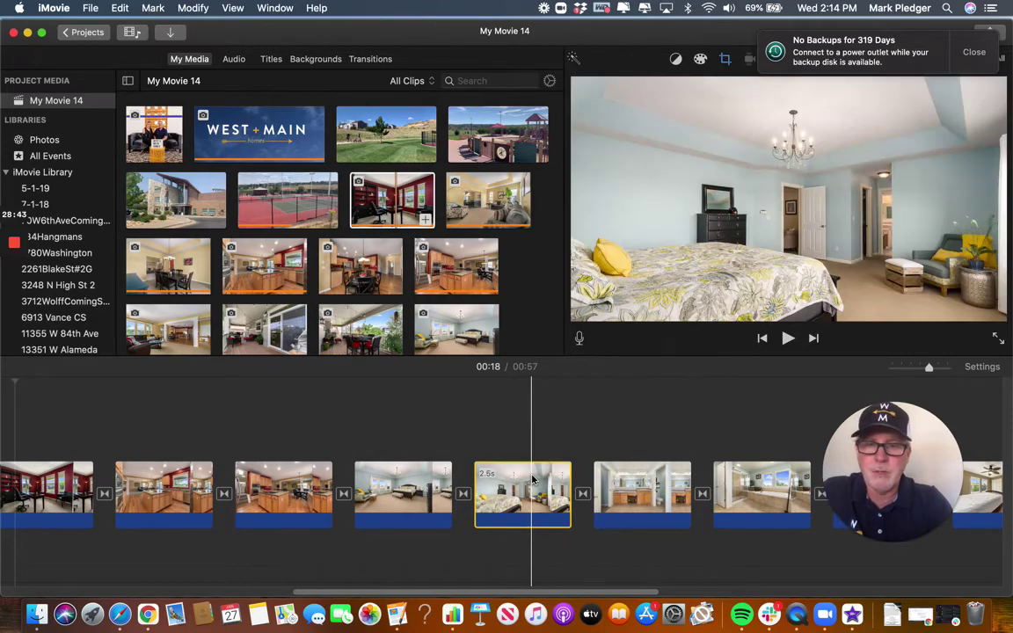
scroll(753, 485, right, 4)
scroll(754, 485, right, 10)
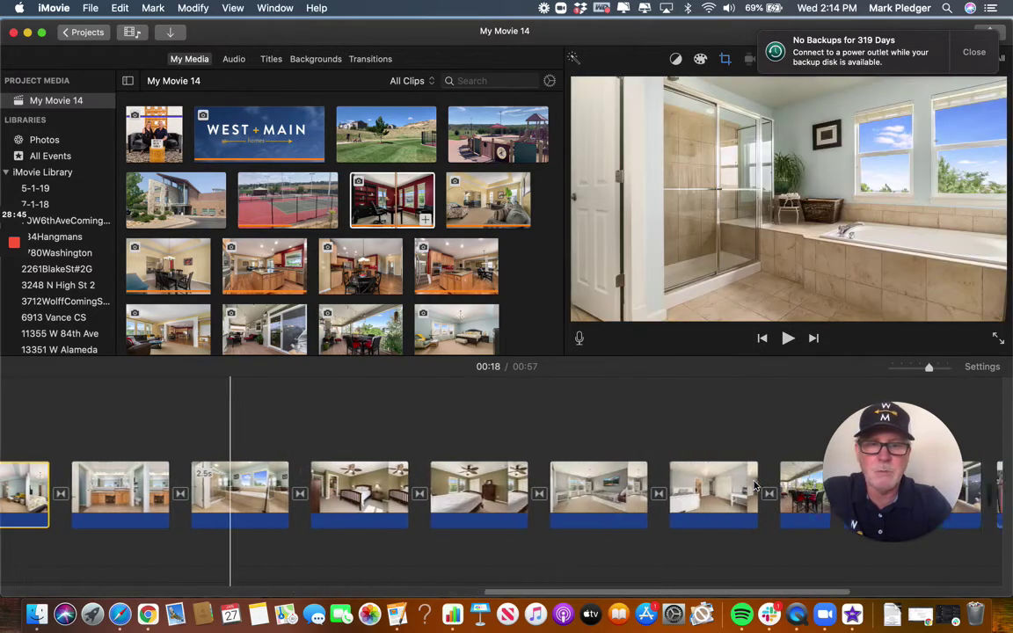
click(666, 486)
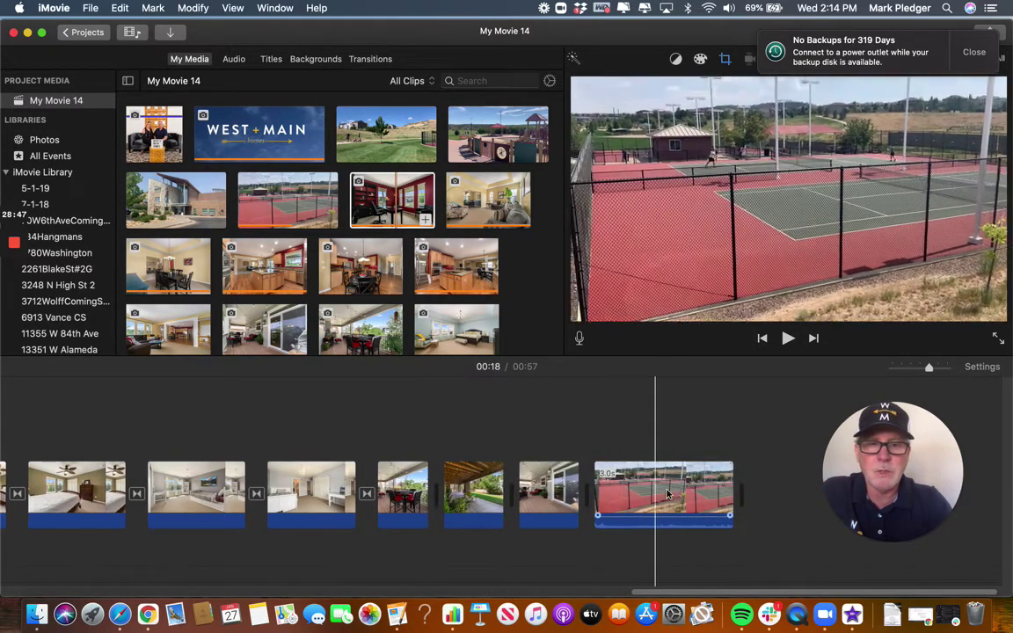
click(518, 419)
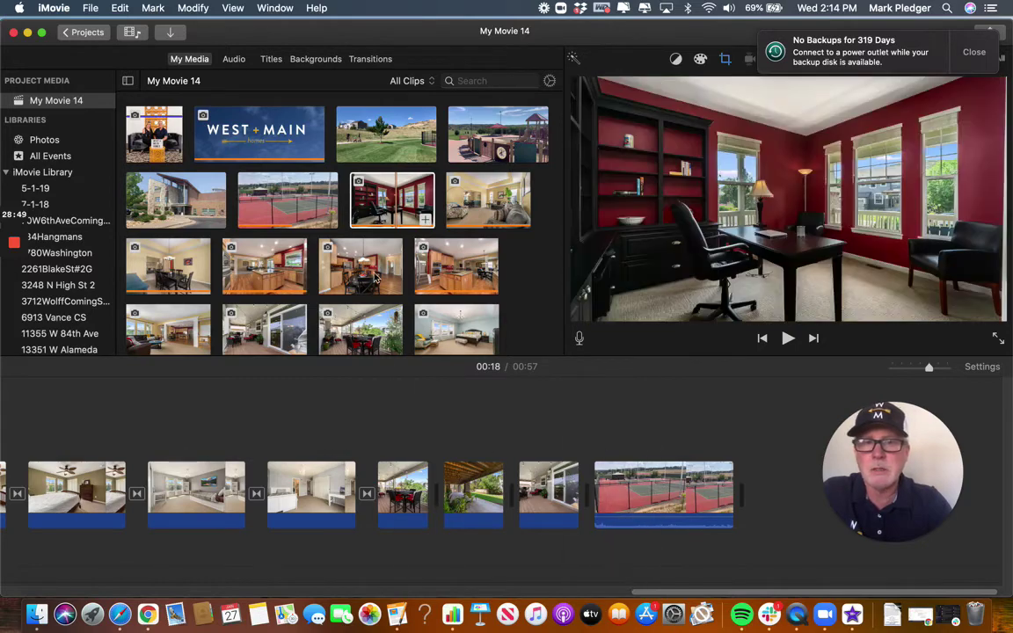
click(384, 140)
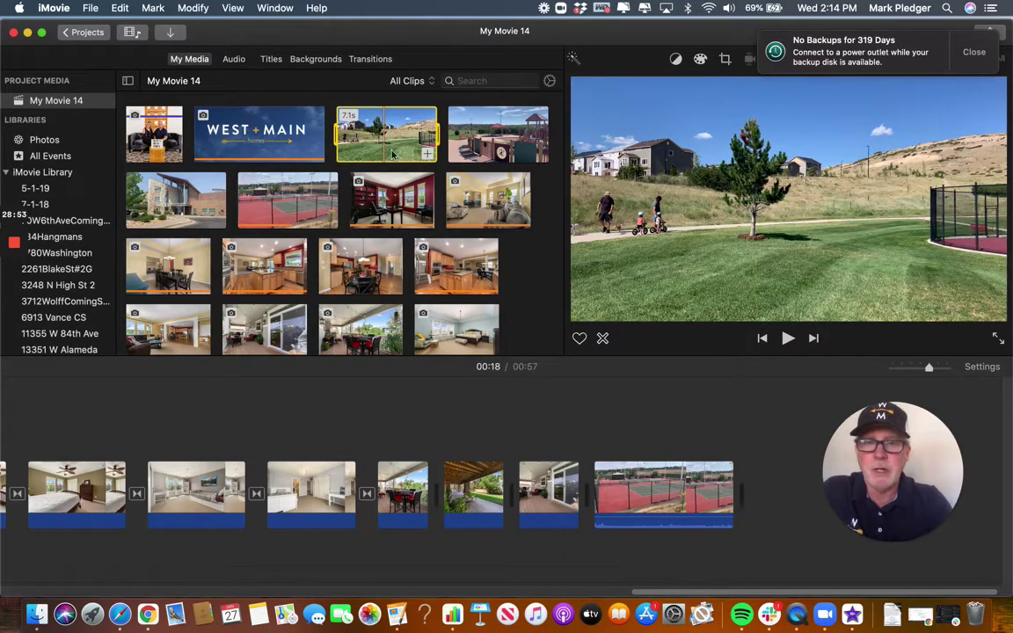
Drag the park video after the tennis clip, trim it to about 4 seconds, then show Titles.
drag(392, 154, 756, 475)
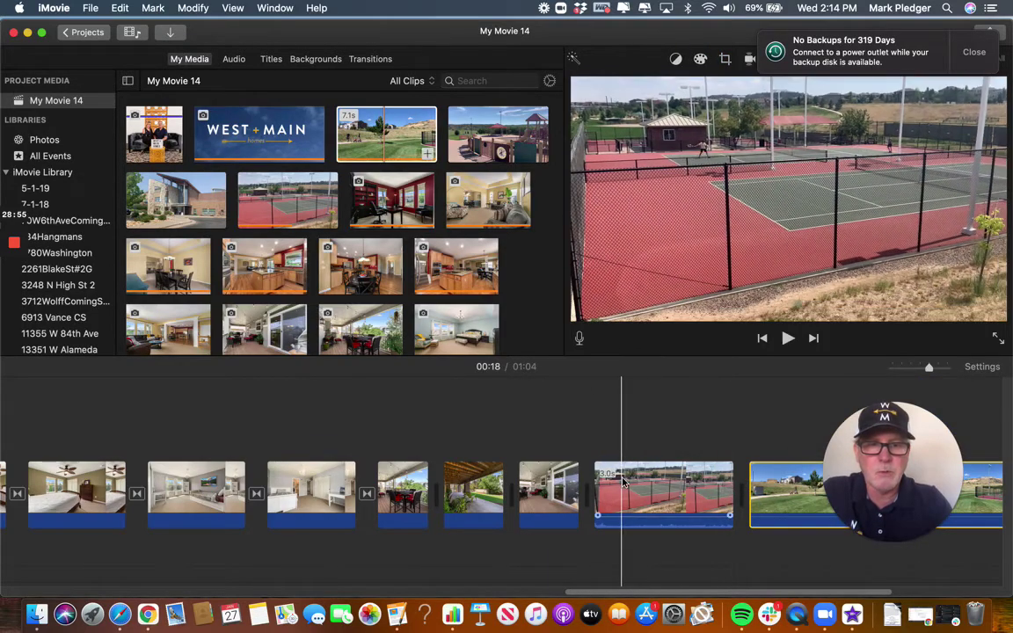
scroll(624, 482, right, 5)
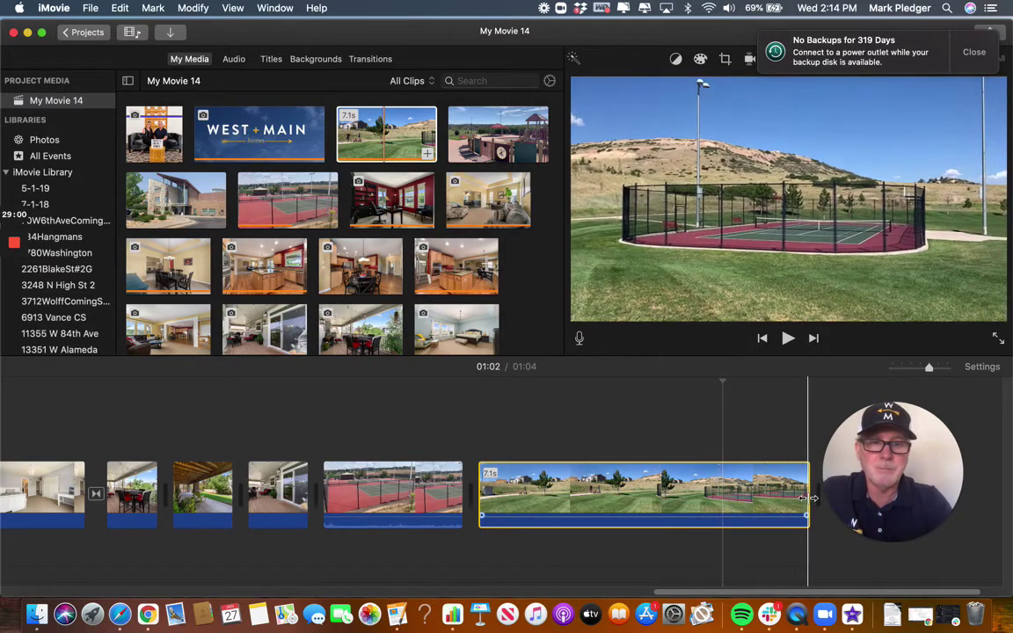
drag(807, 496, 666, 495)
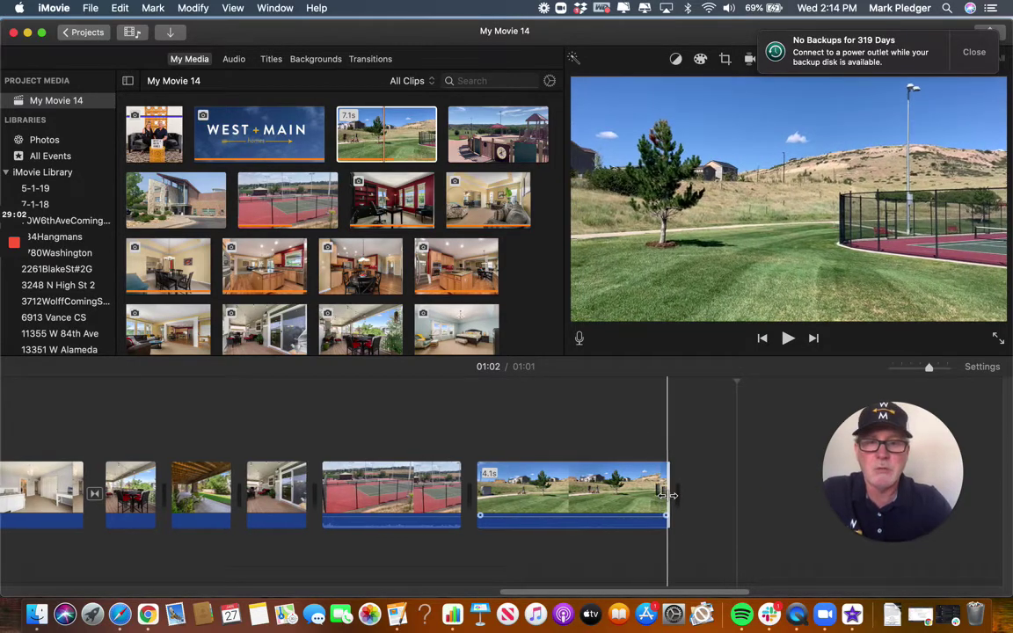
click(402, 486)
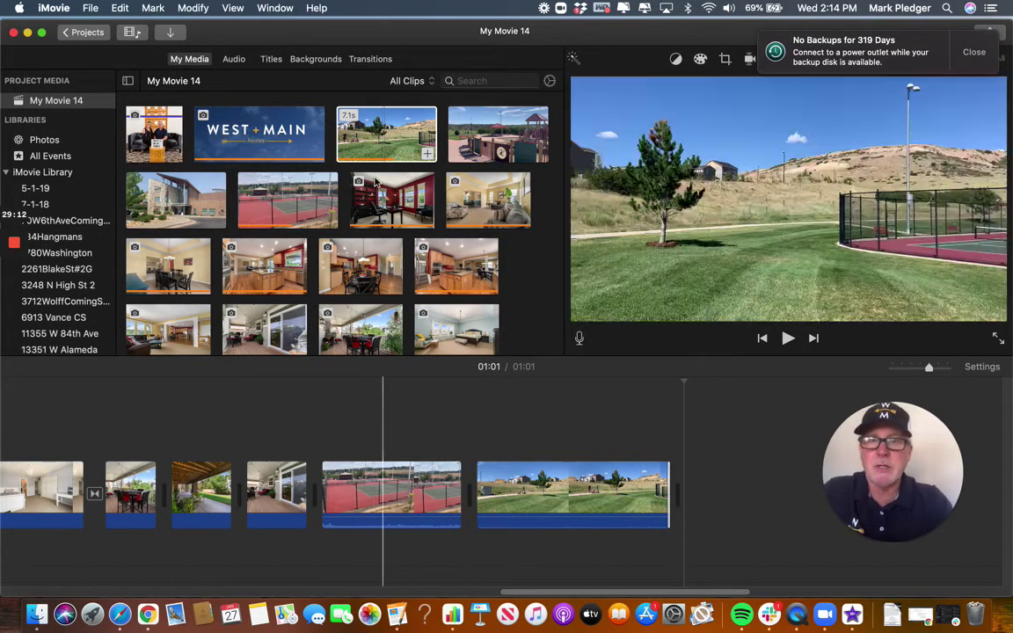
click(271, 60)
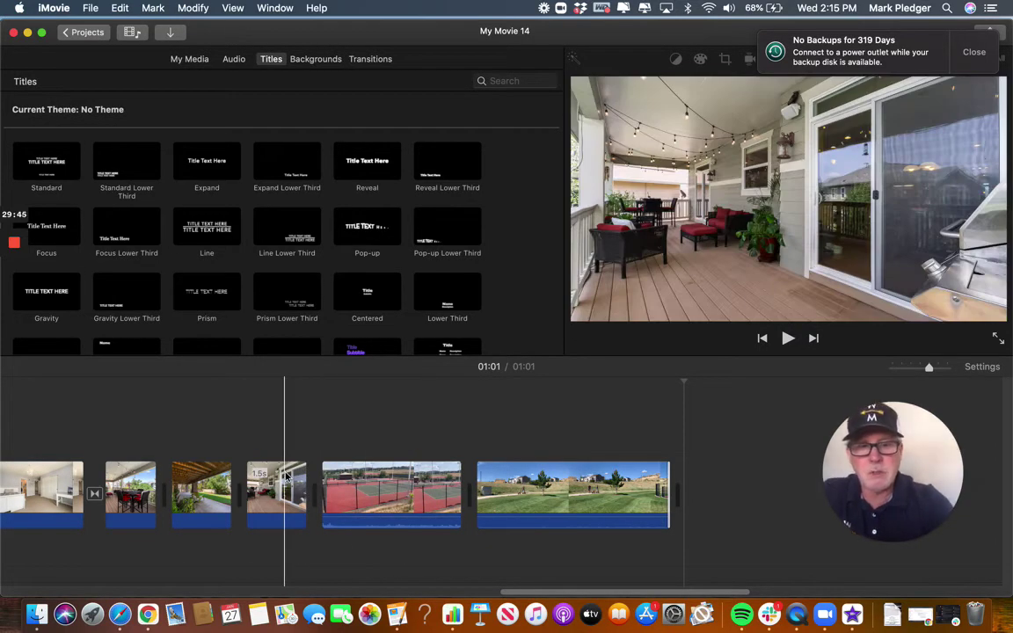
Preview the ending from the porch shot, then select the 3-second tennis clip before the park video.
key(XF86AudioRaiseVolume)
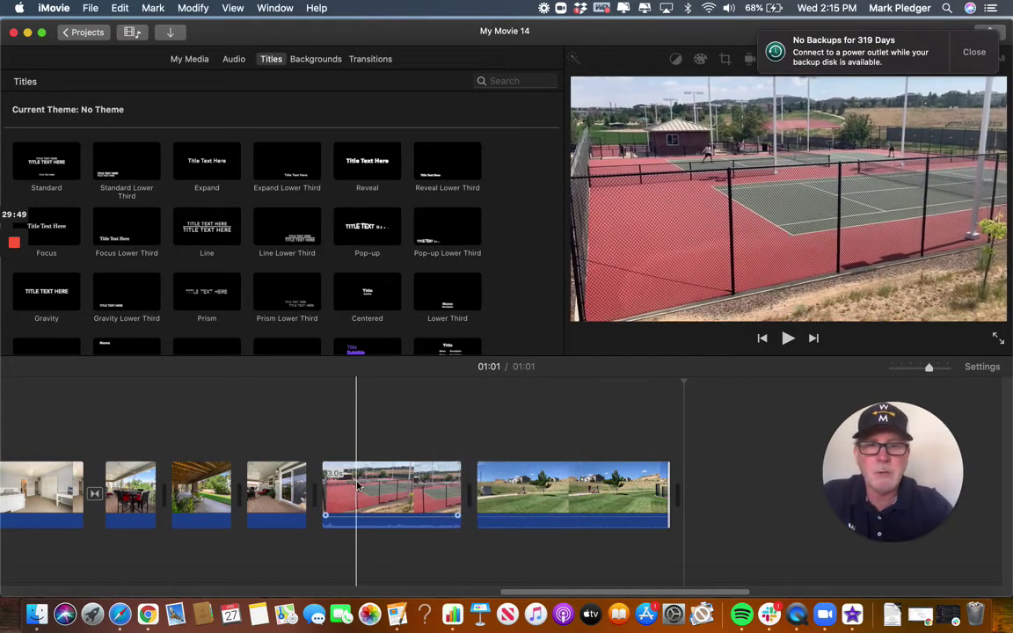
click(601, 497)
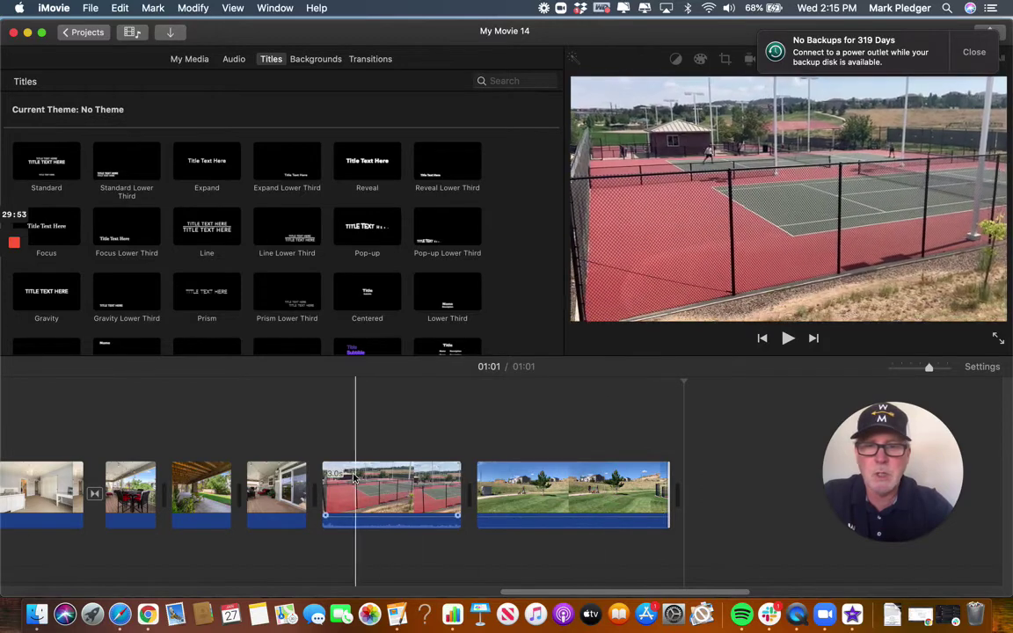
click(288, 476)
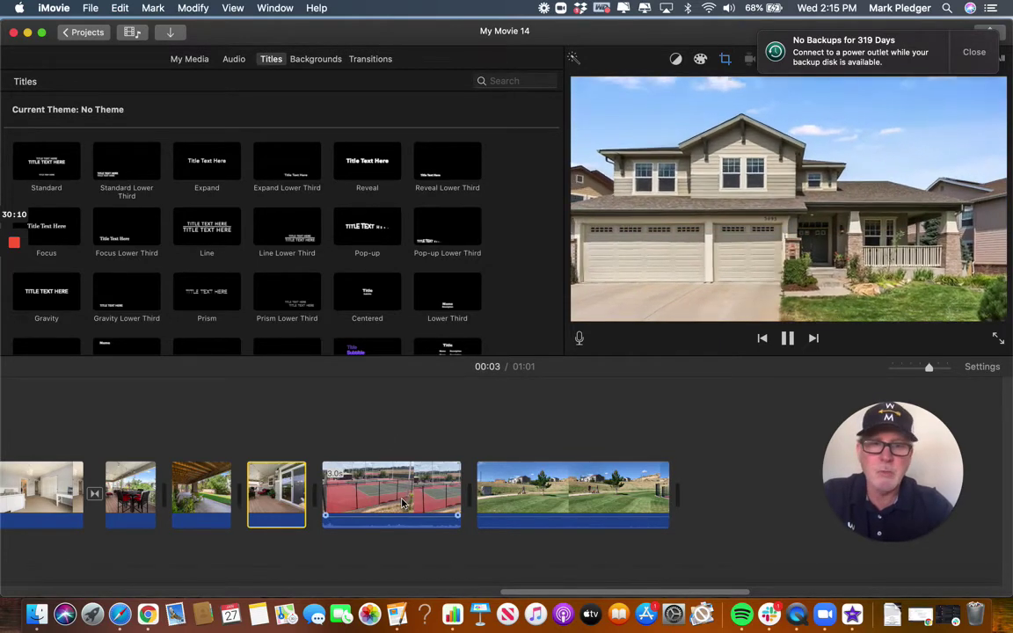
click(385, 495)
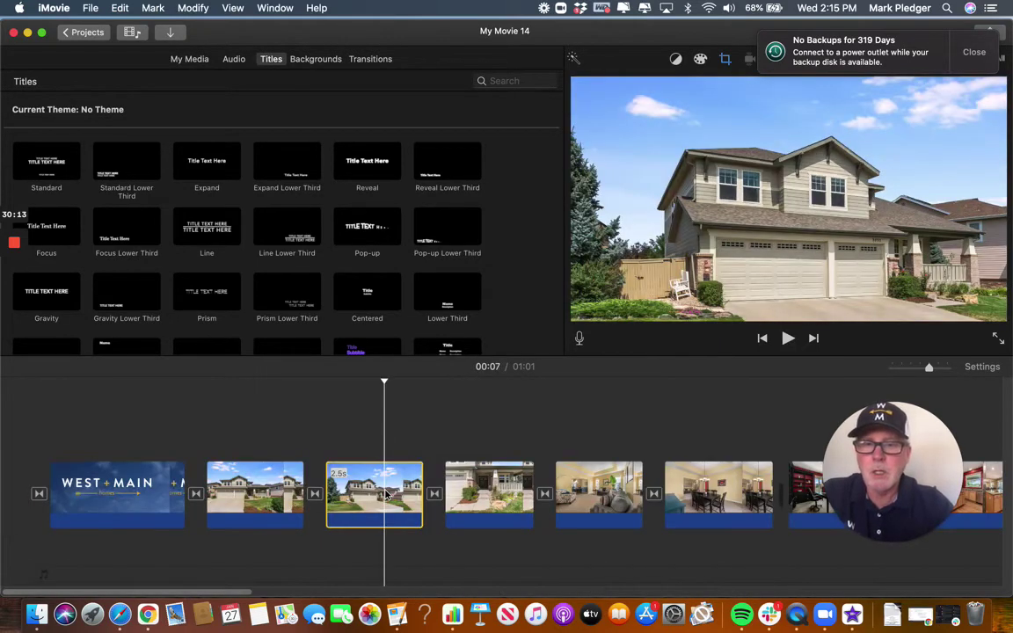
scroll(528, 488, right, 10)
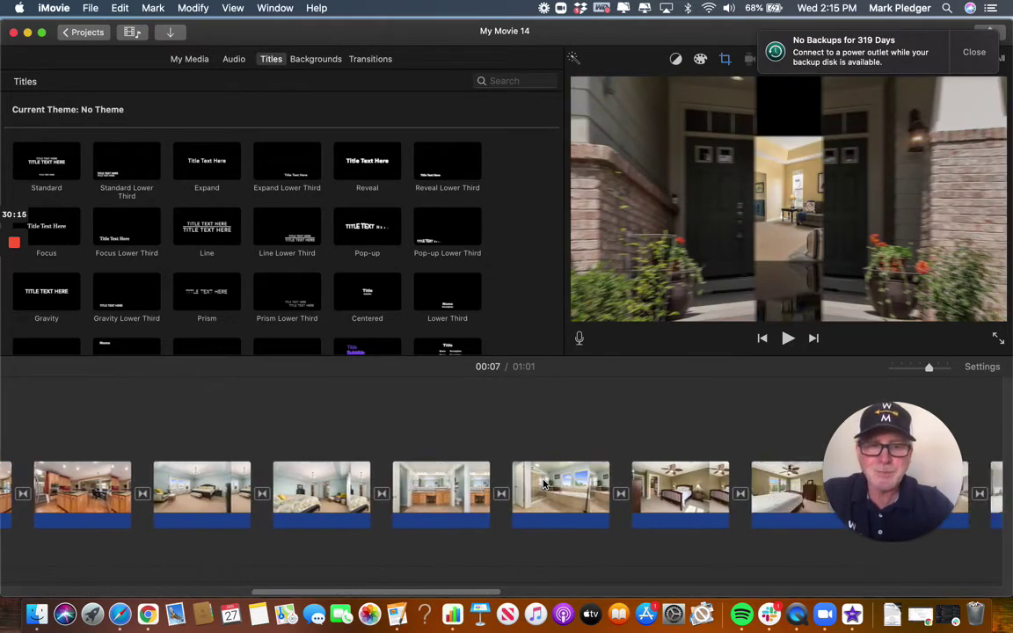
scroll(543, 484, right, 10)
scroll(543, 484, left, 6)
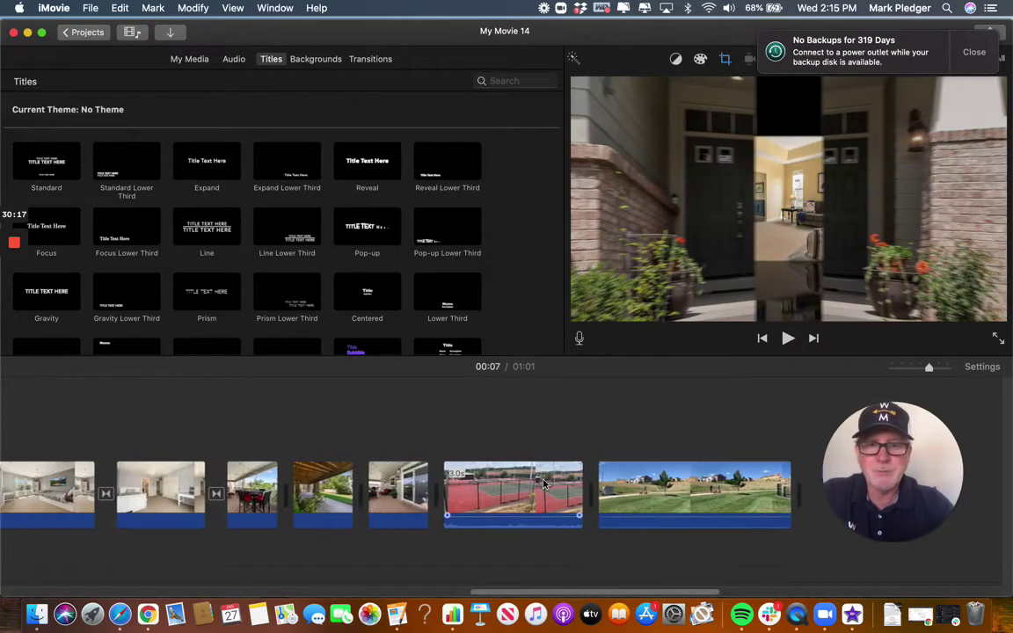
click(544, 483)
click(534, 489)
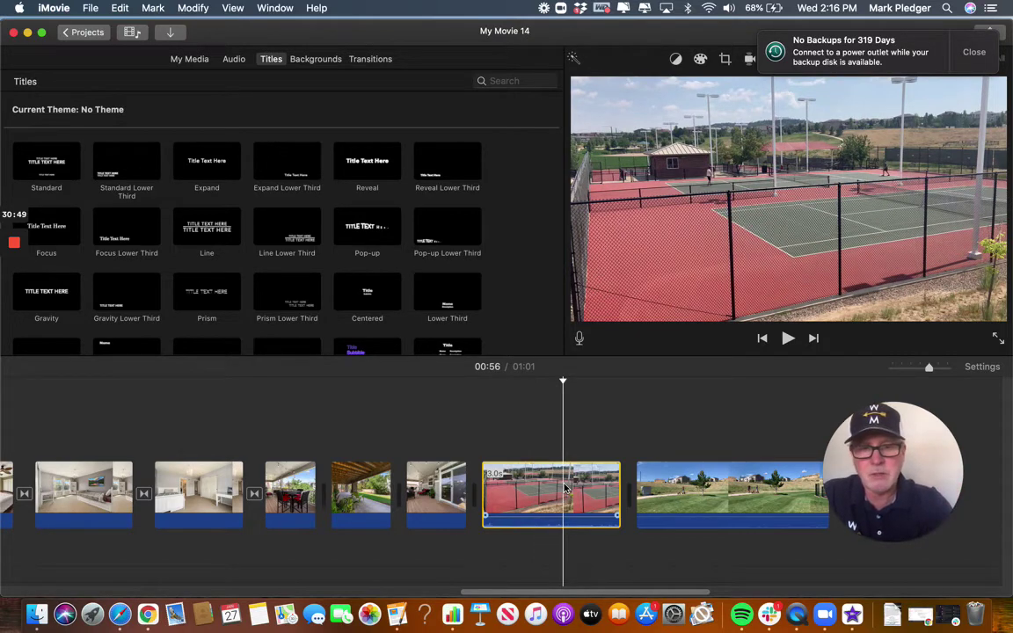
Detach and delete the tennis clip's audio, then play the ending from the porch clip.
right_click(565, 489)
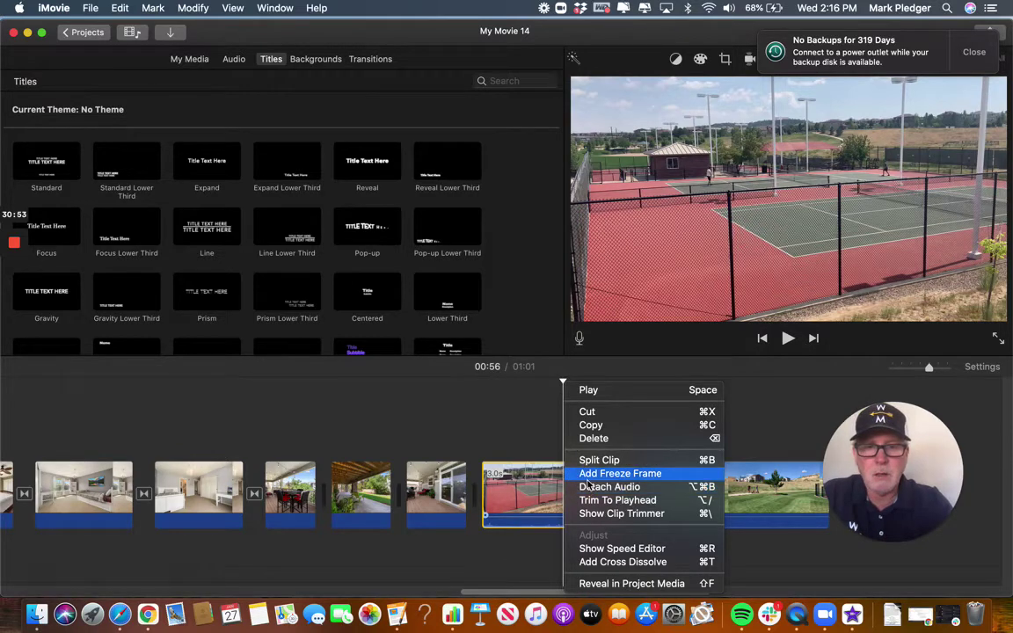
click(587, 490)
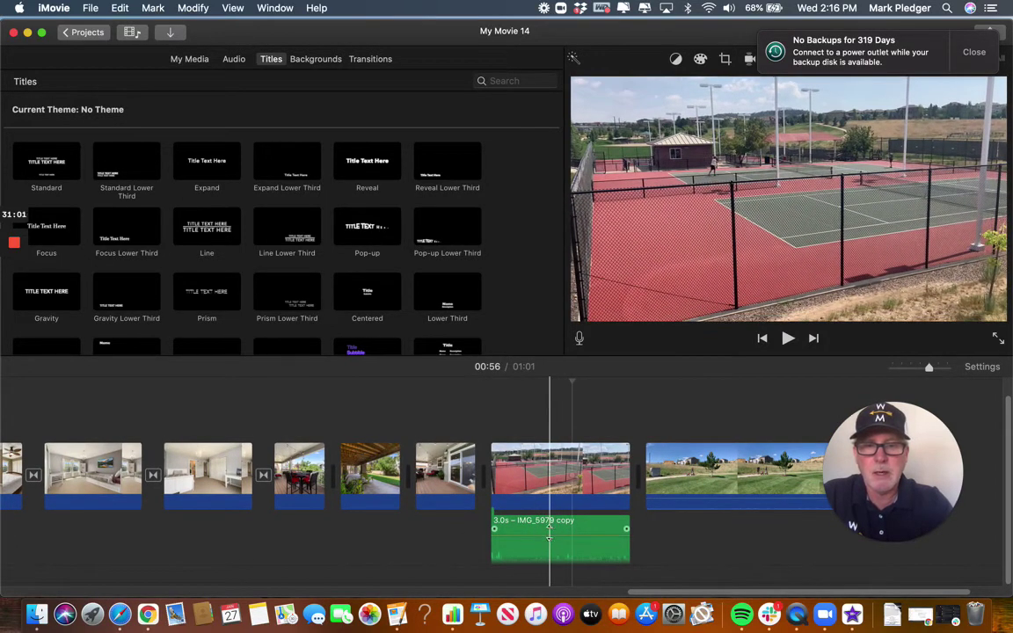
click(534, 533)
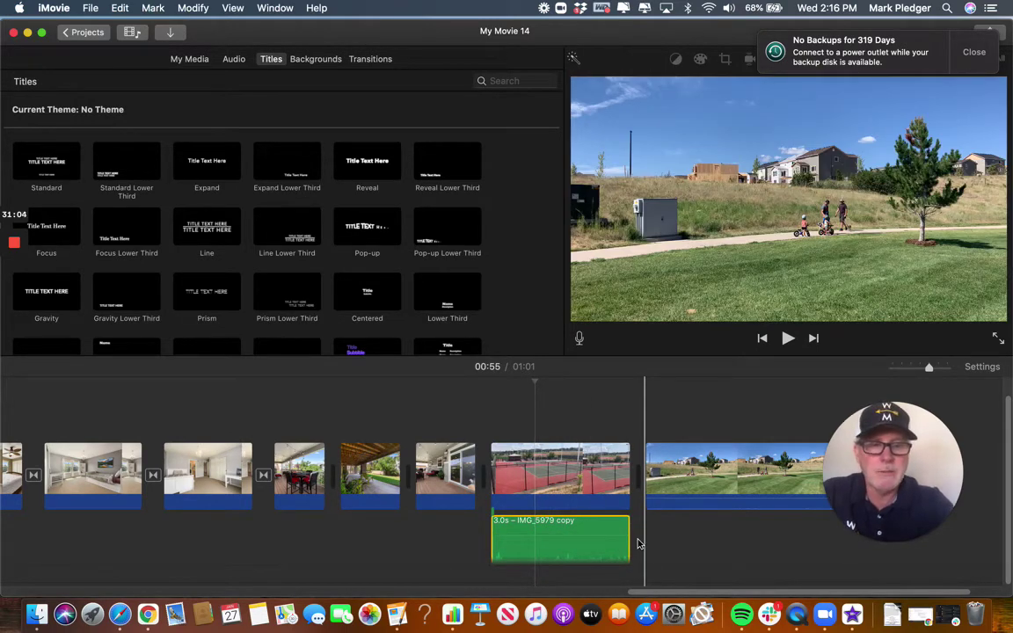
key(Delete)
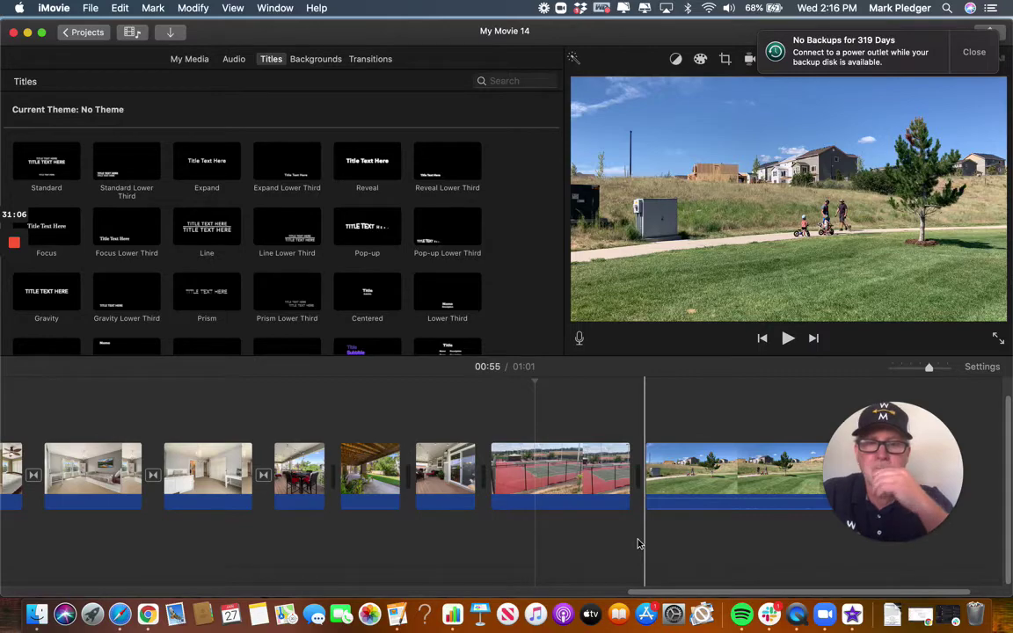
click(440, 497)
key(space)
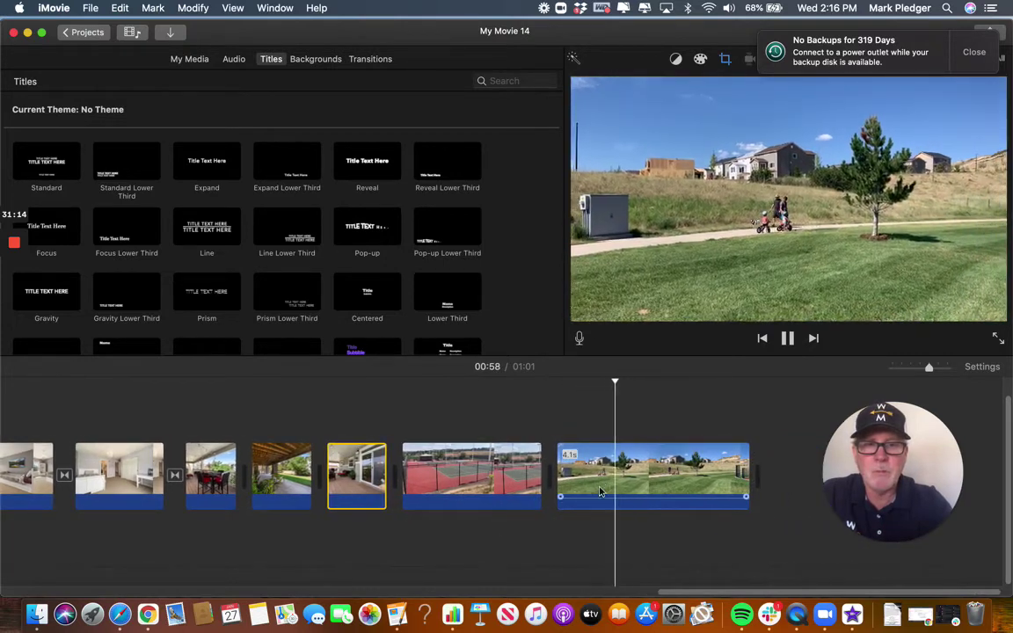
Detach the grassy-field park clip's audio and delete the 4.1-second audio track.
click(608, 468)
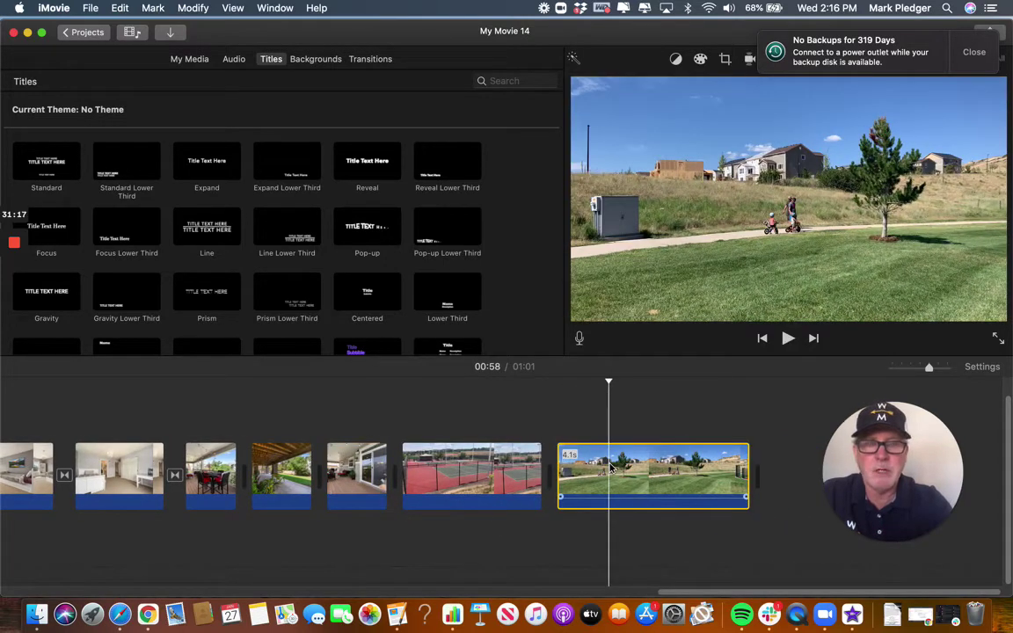
right_click(613, 467)
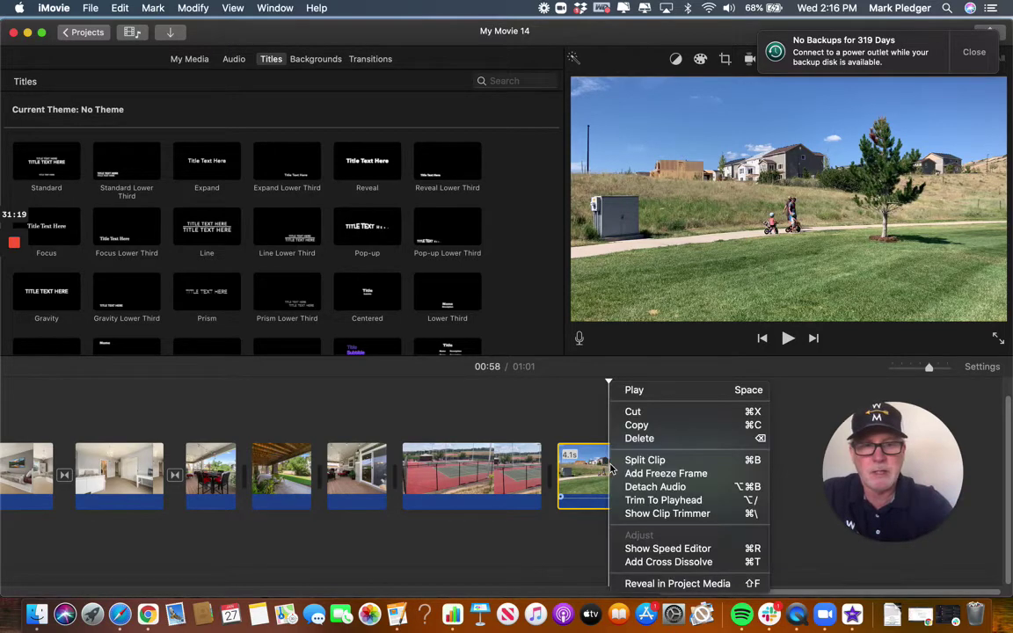
click(647, 490)
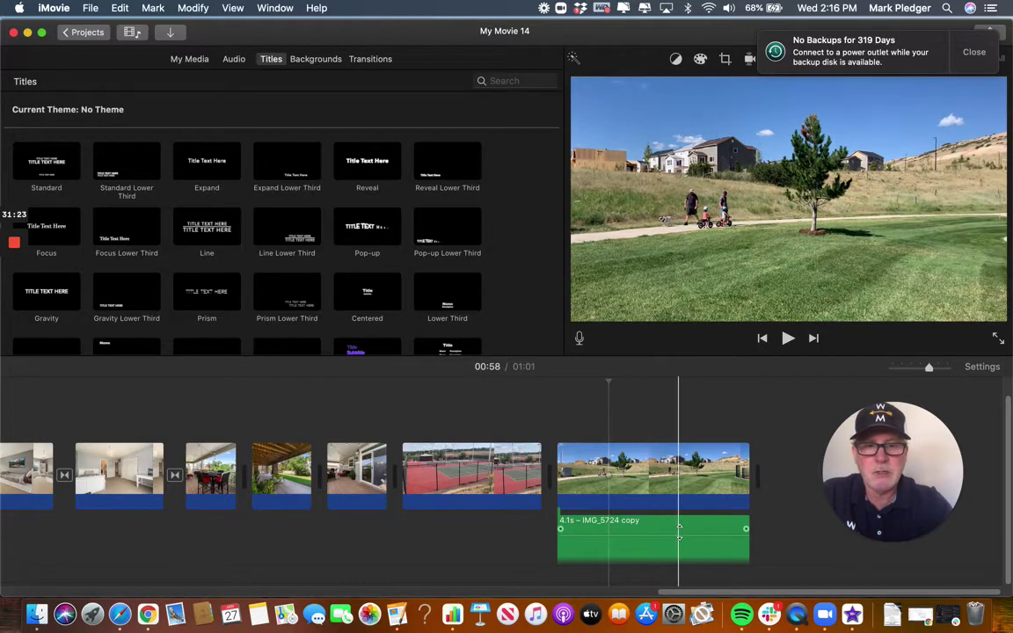
click(661, 527)
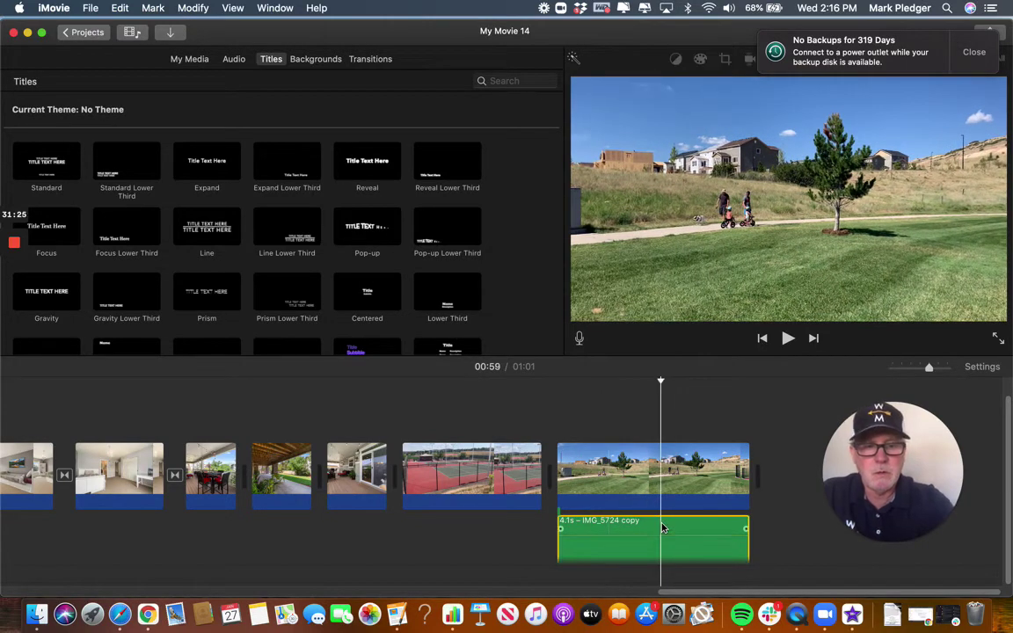
key(Delete)
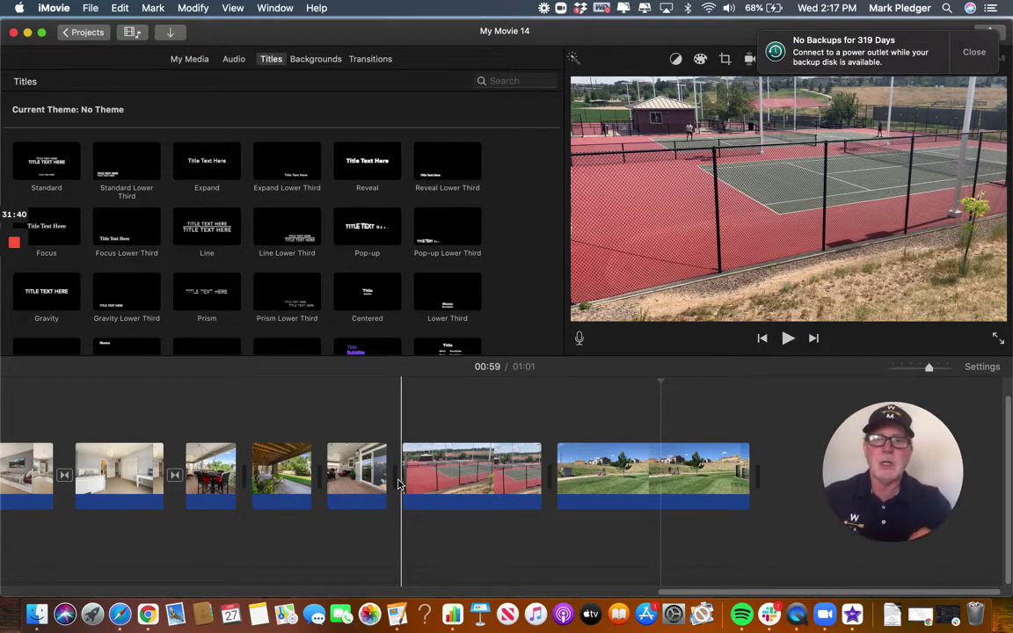
Scroll through the timeline and switch the browser from Titles to My Media.
scroll(397, 483, left, 10)
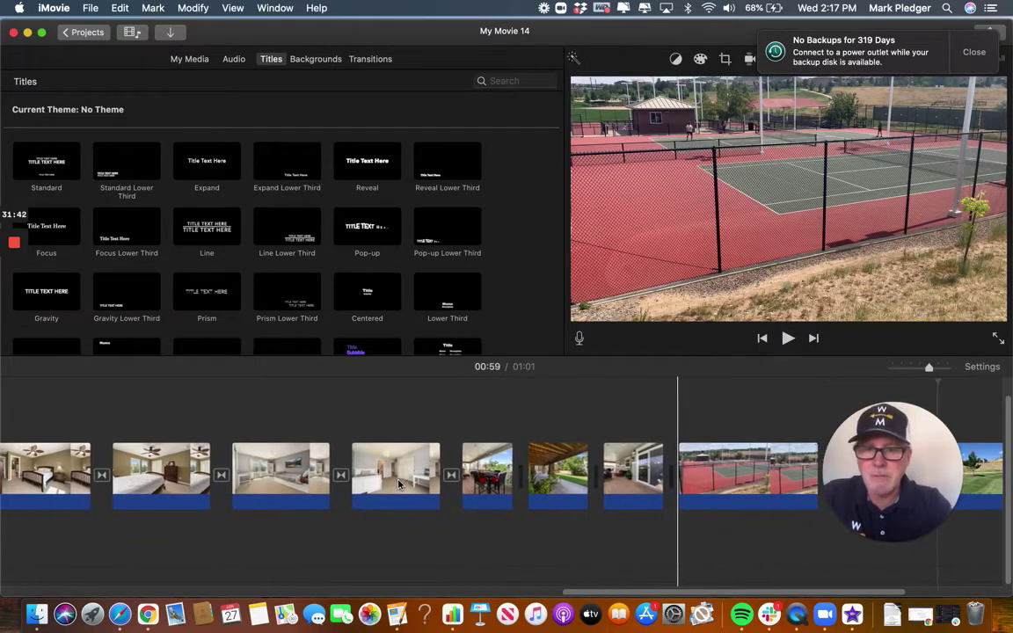
scroll(398, 483, left, 10)
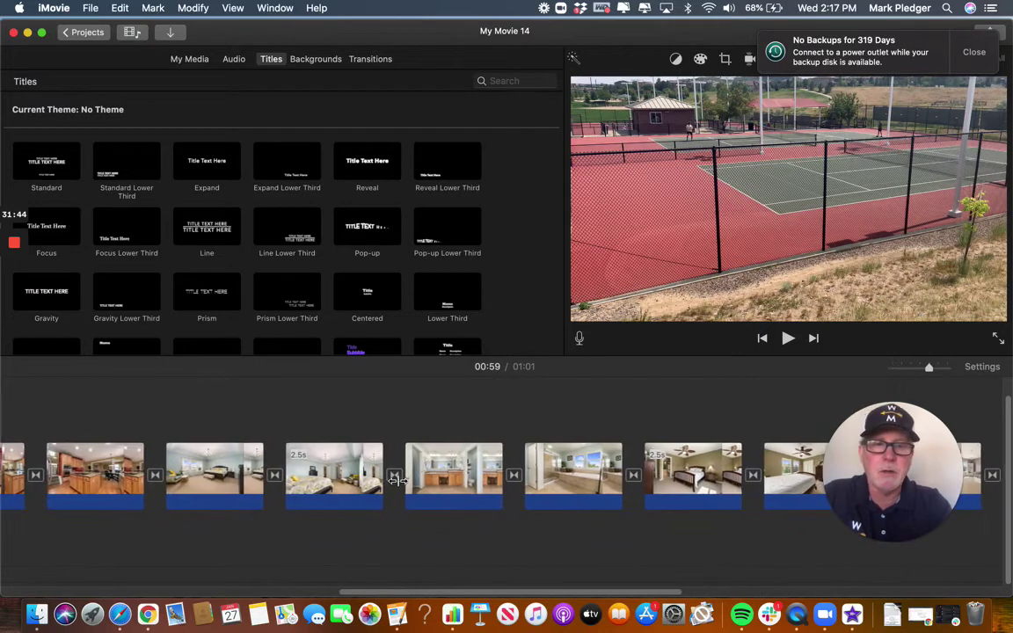
scroll(397, 483, right, 10)
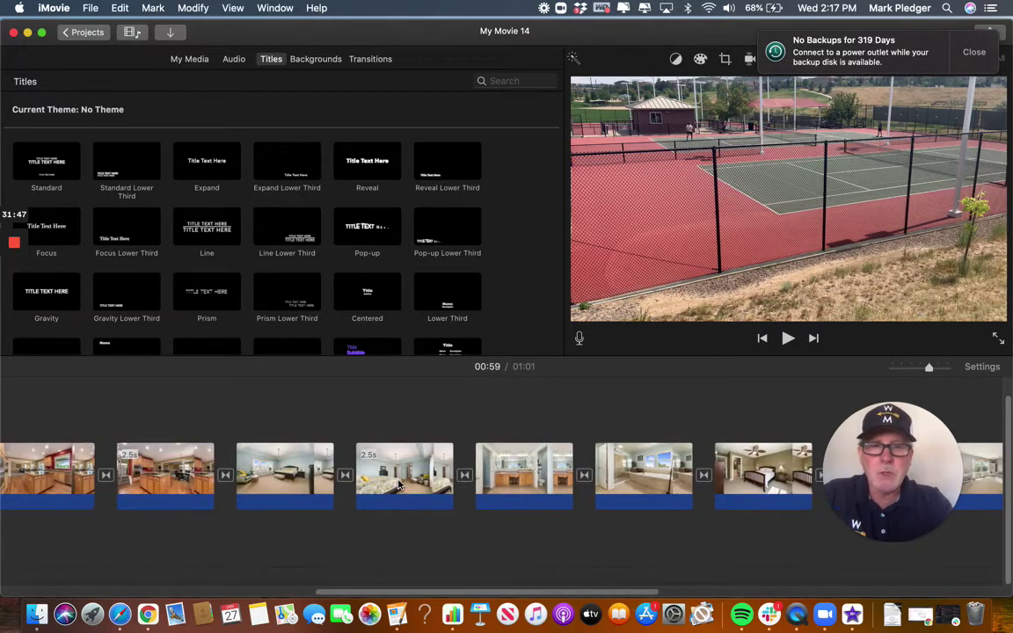
scroll(397, 483, right, 10)
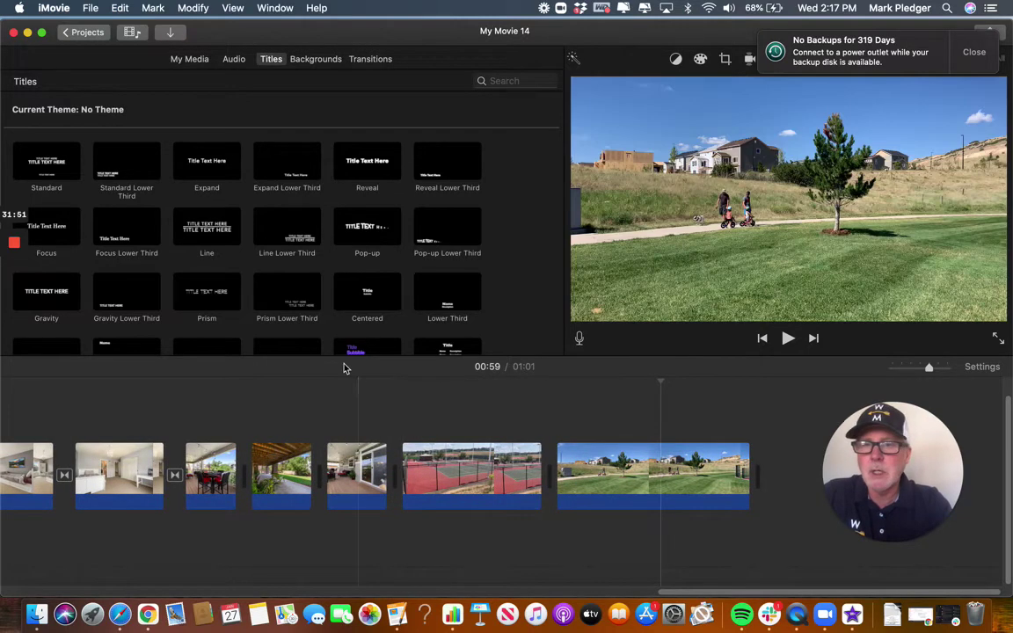
click(190, 60)
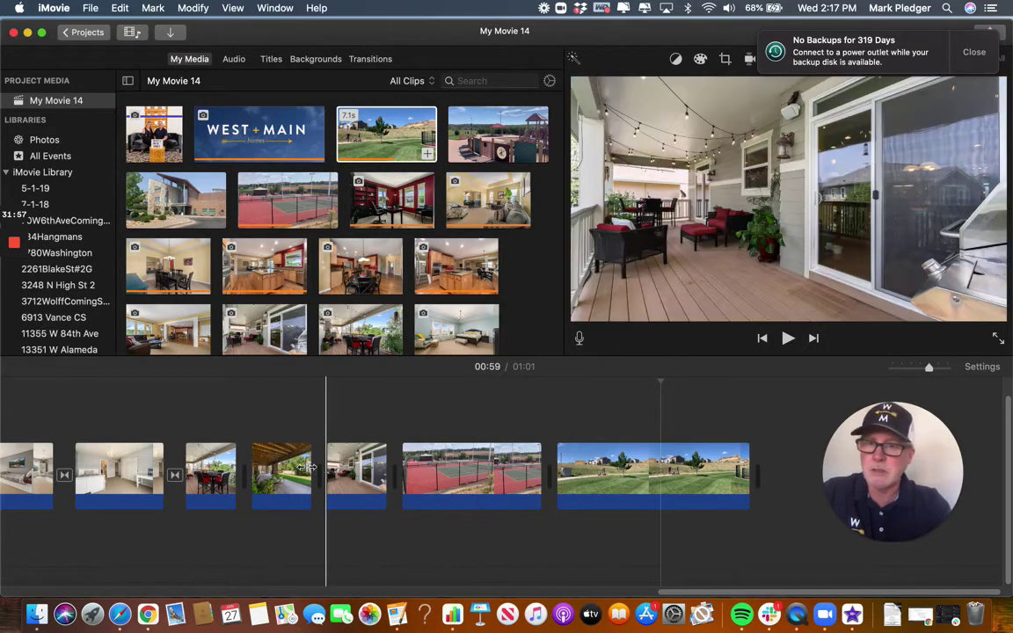
scroll(211, 465, left, 5)
scroll(212, 465, right, 5)
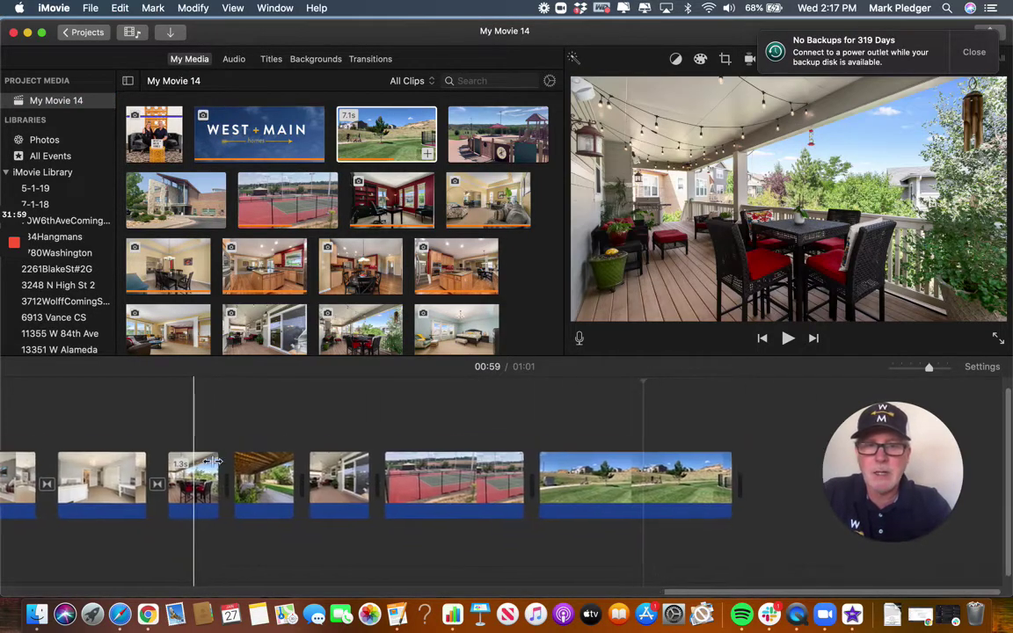
scroll(169, 389, left, 2)
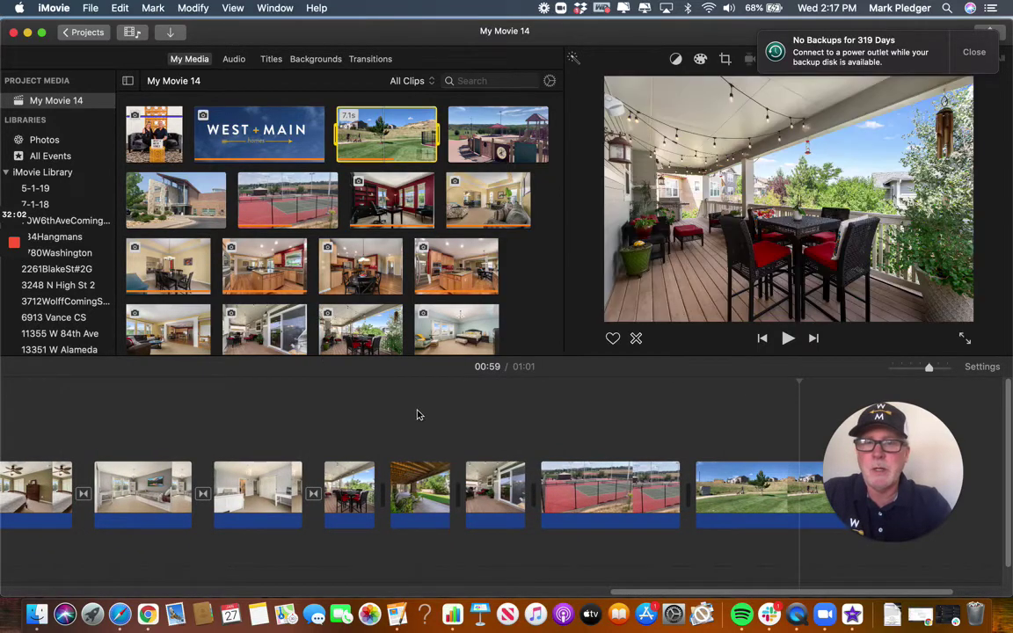
scroll(415, 414, right, 2)
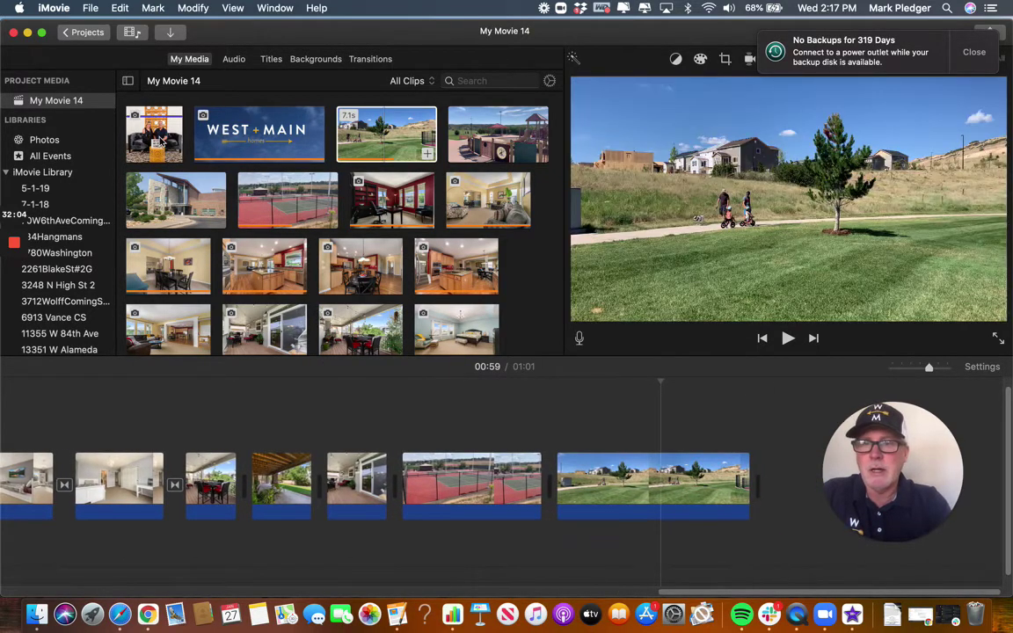
Append the couple photo with the West + Main Homes sign and lengthen it to about 3.4 seconds.
click(158, 148)
drag(174, 156, 738, 493)
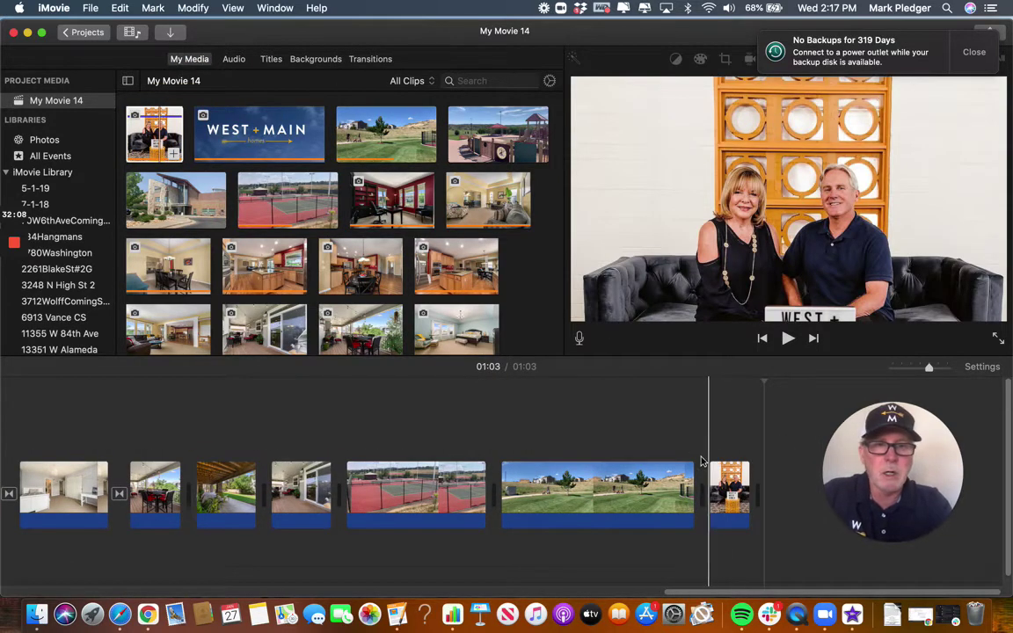
click(728, 479)
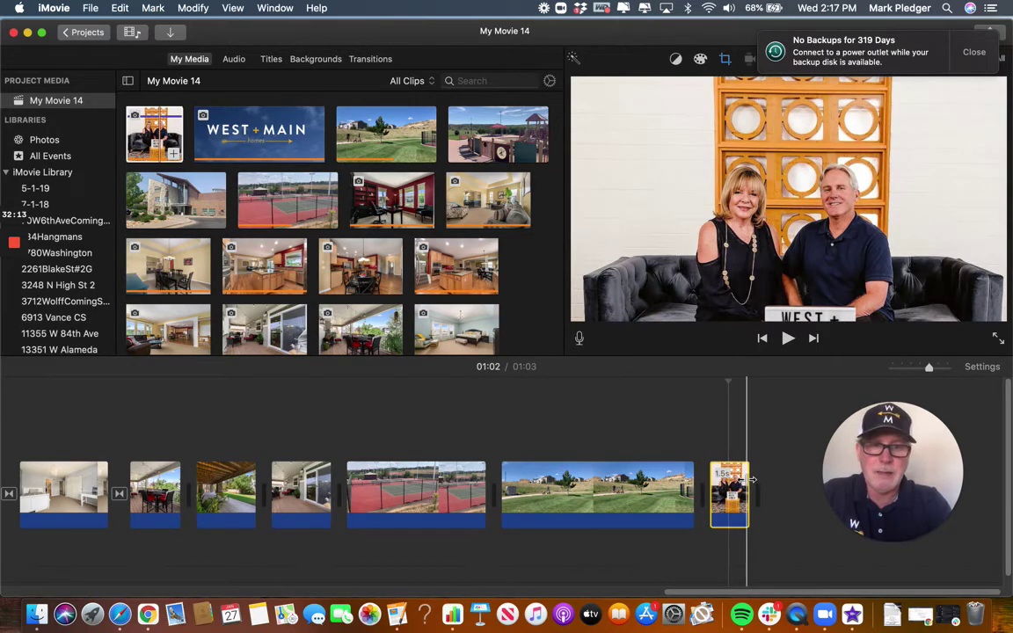
drag(748, 483, 804, 479)
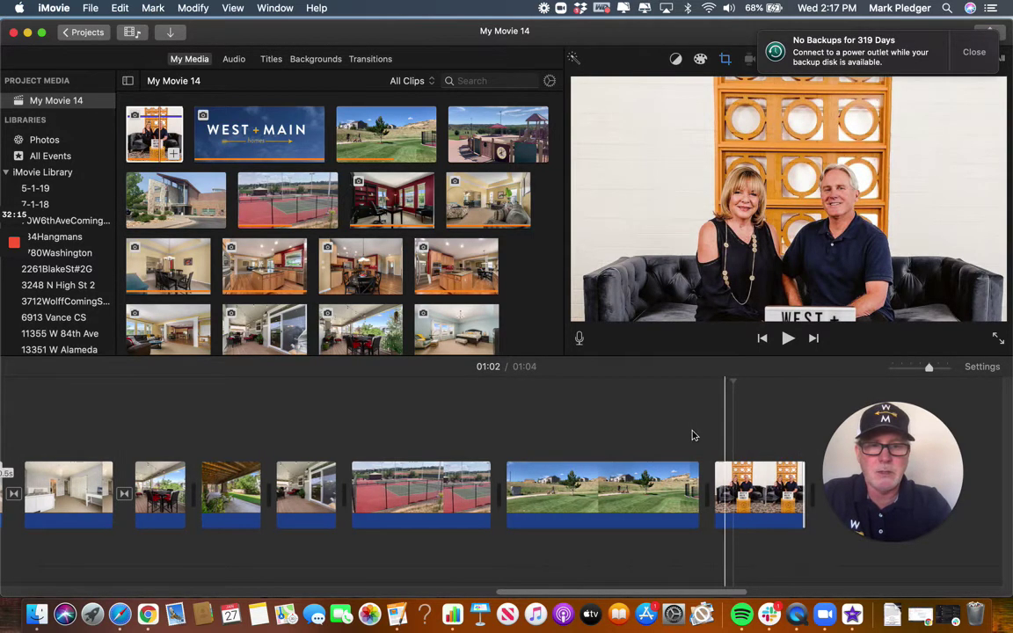
scroll(694, 434, right, 5)
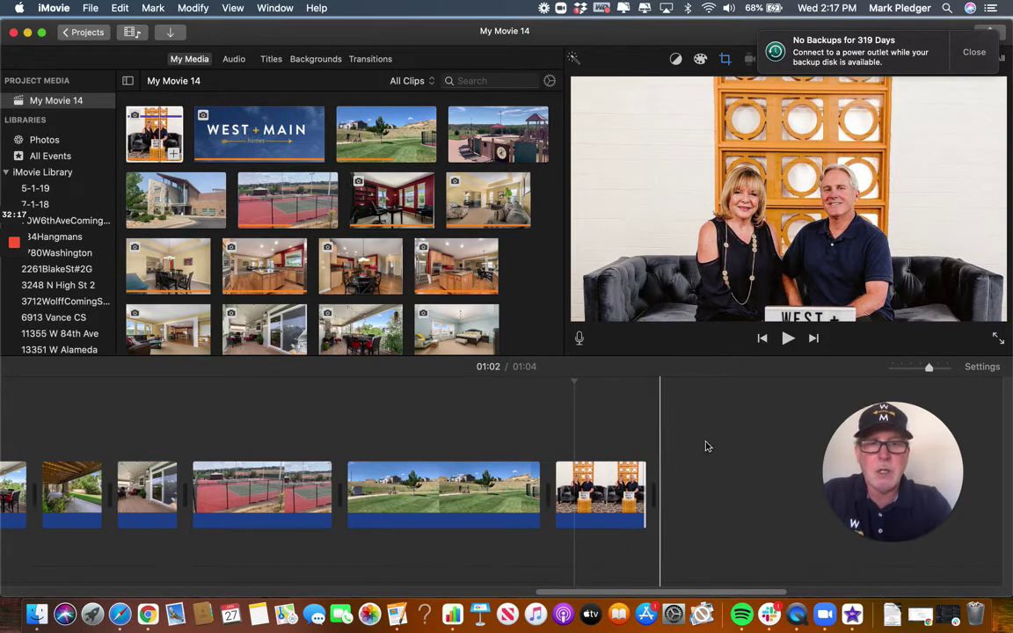
click(974, 53)
Apply Ken Burns to the closing couple photo, lowering the start frame and matching the end frame to it.
click(726, 60)
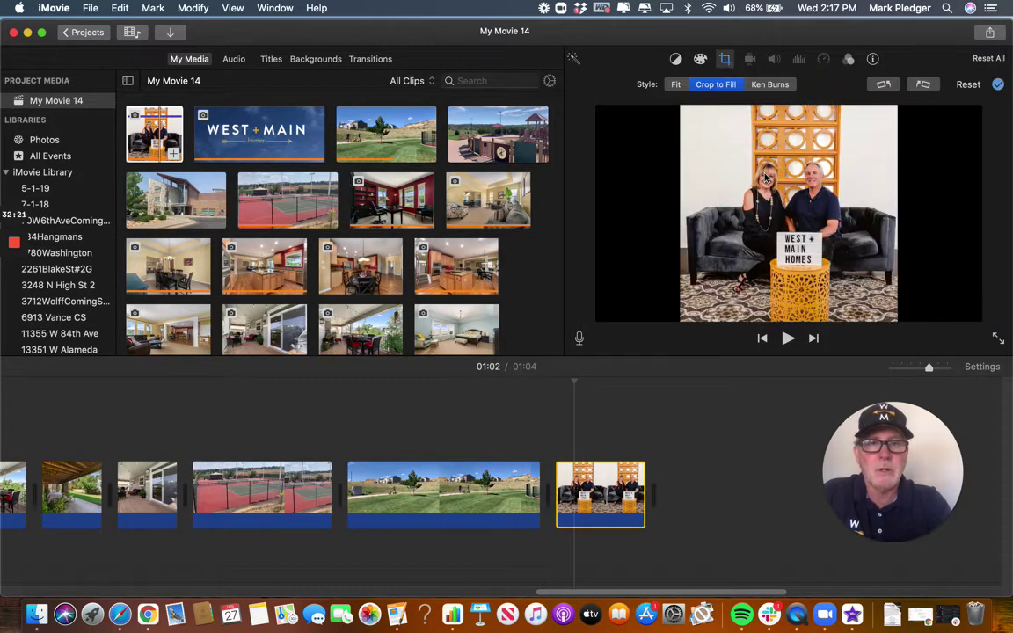
click(769, 84)
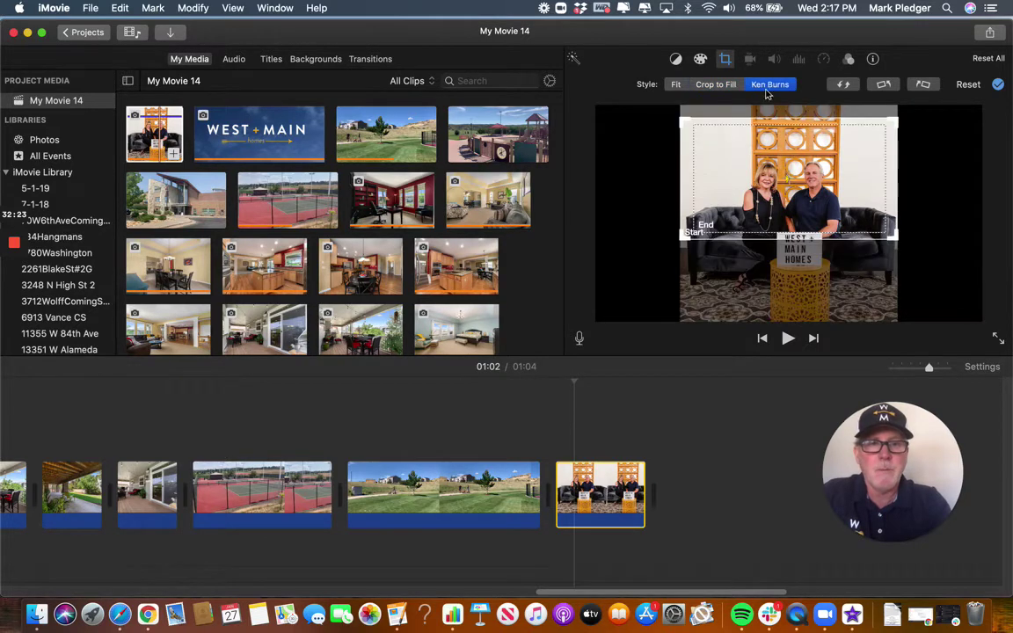
drag(687, 230, 687, 257)
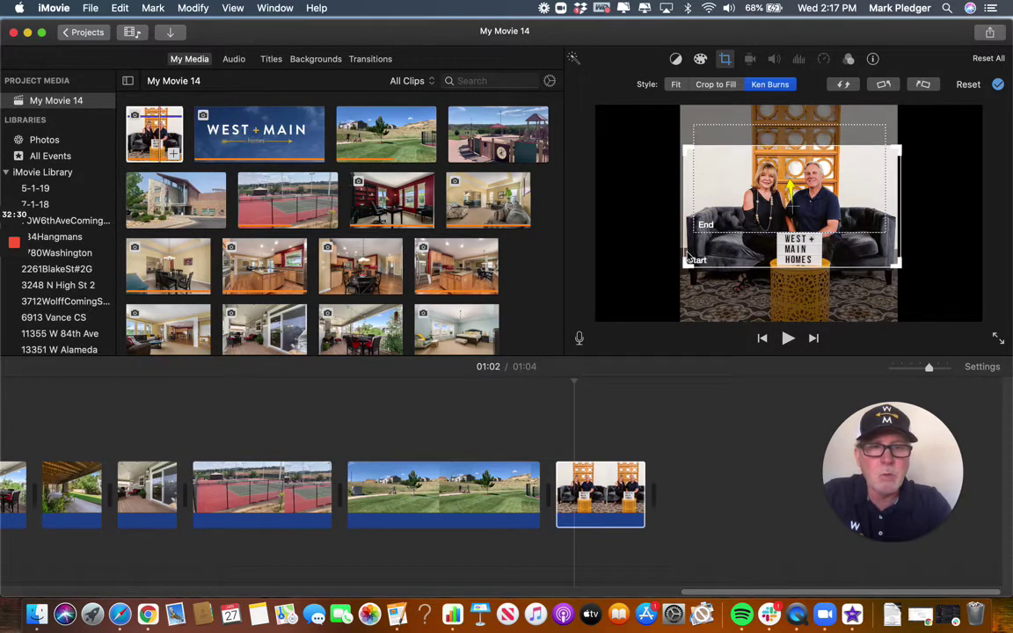
click(747, 226)
drag(718, 224, 683, 260)
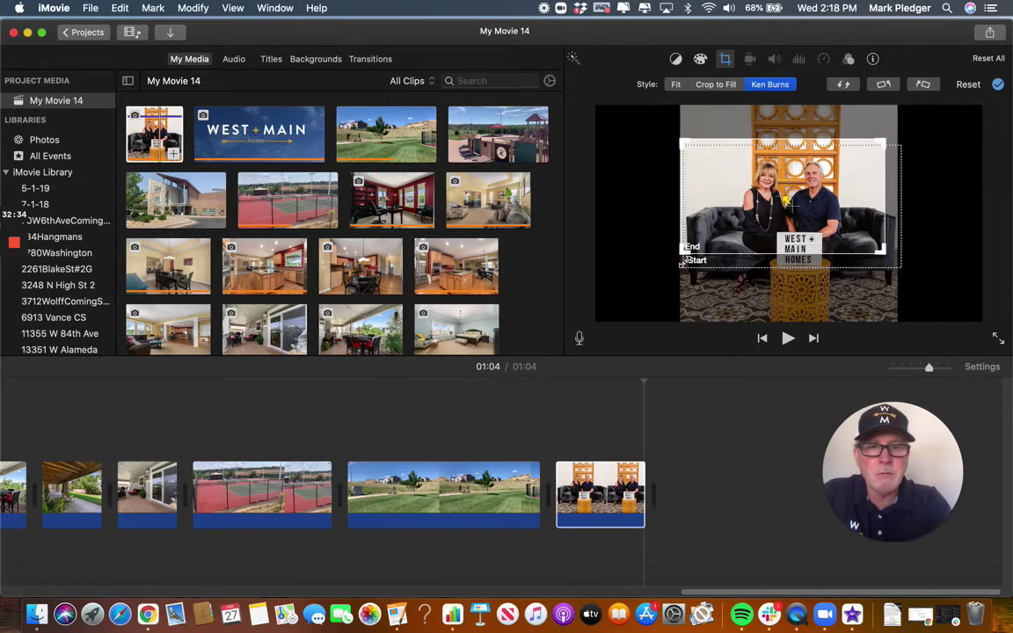
drag(784, 252, 795, 260)
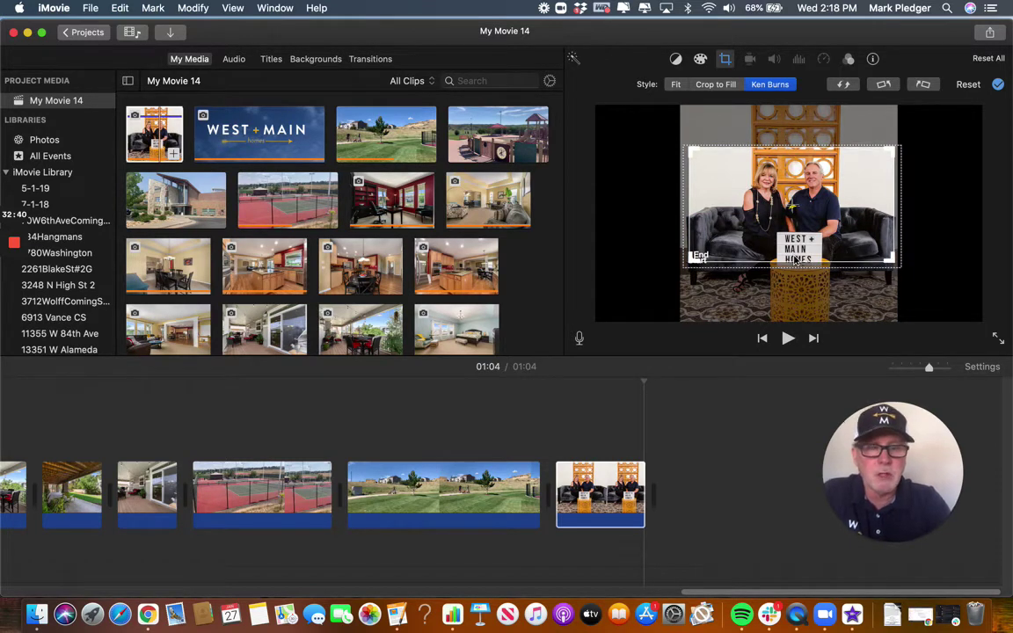
key(Return)
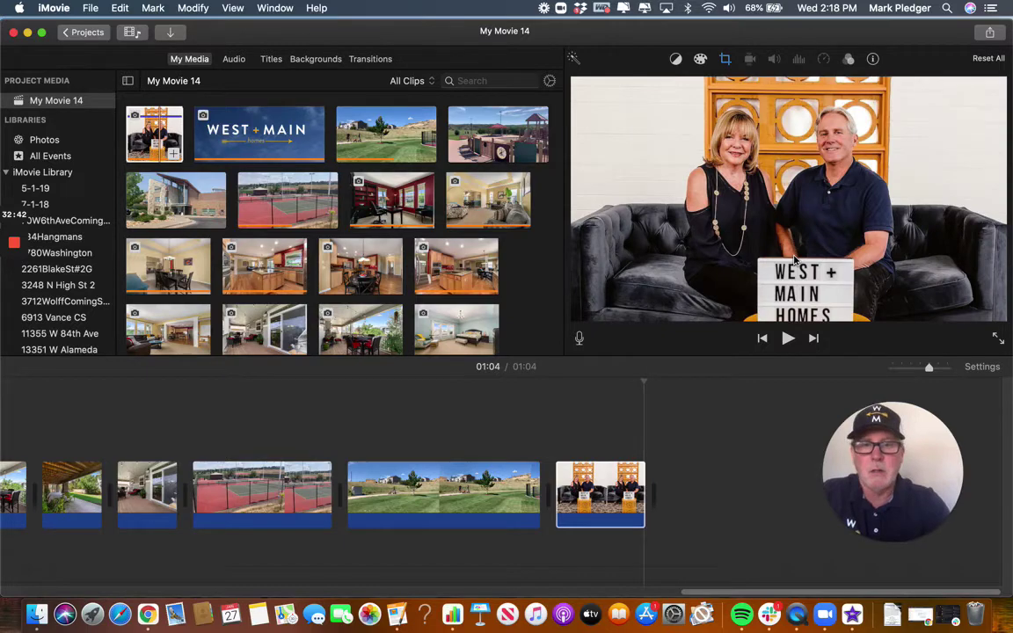
click(306, 486)
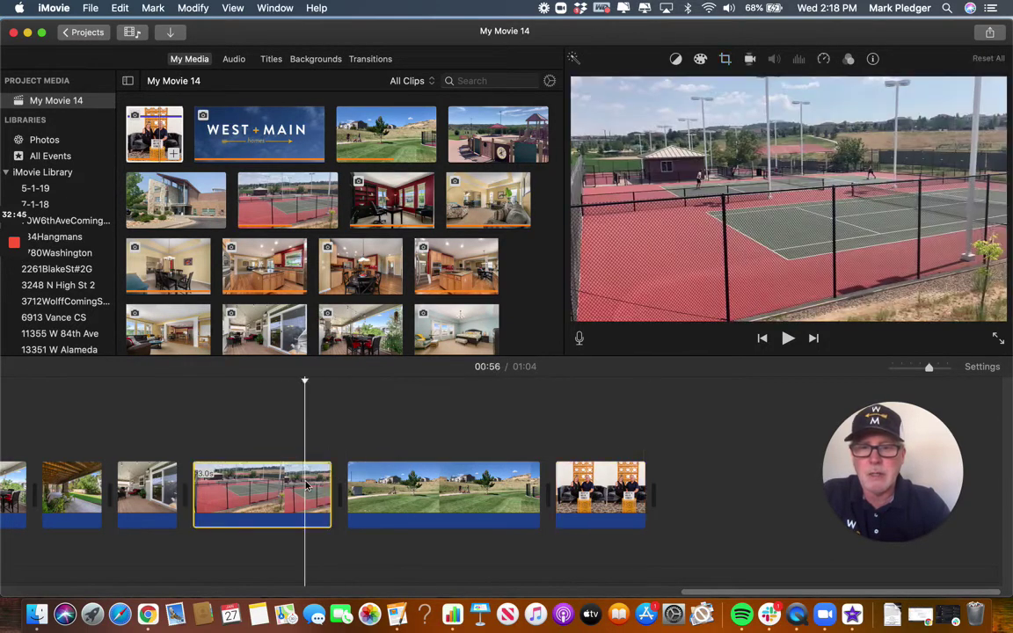
key(space)
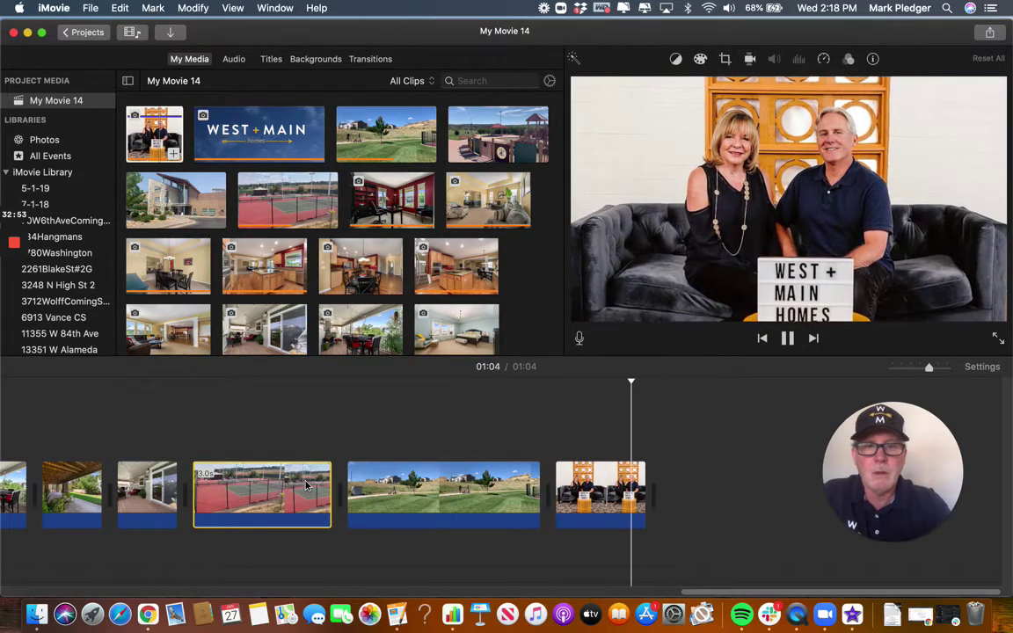
click(209, 493)
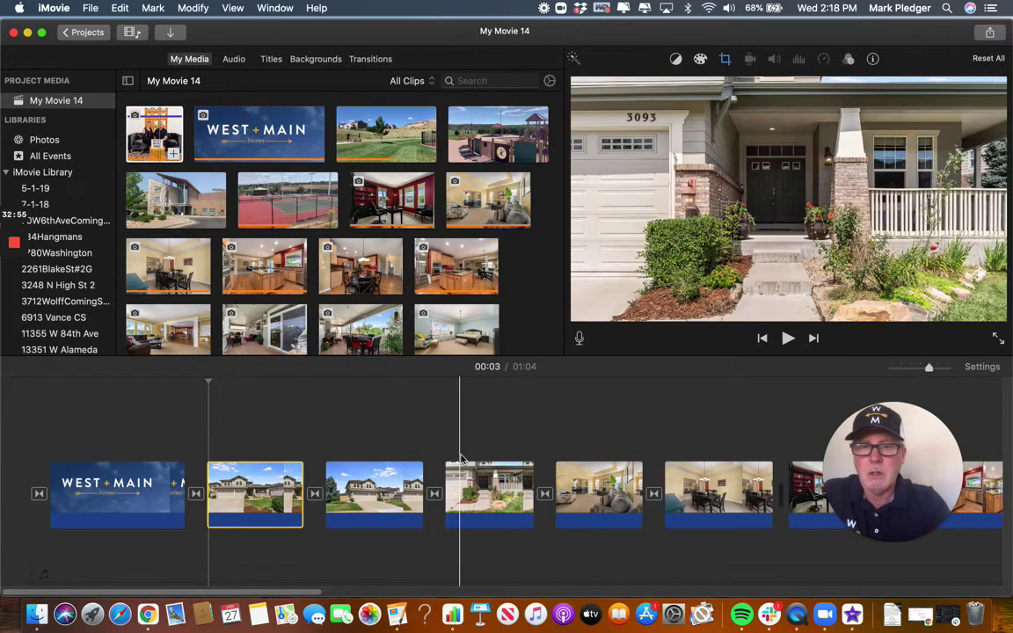
scroll(475, 479, right, 15)
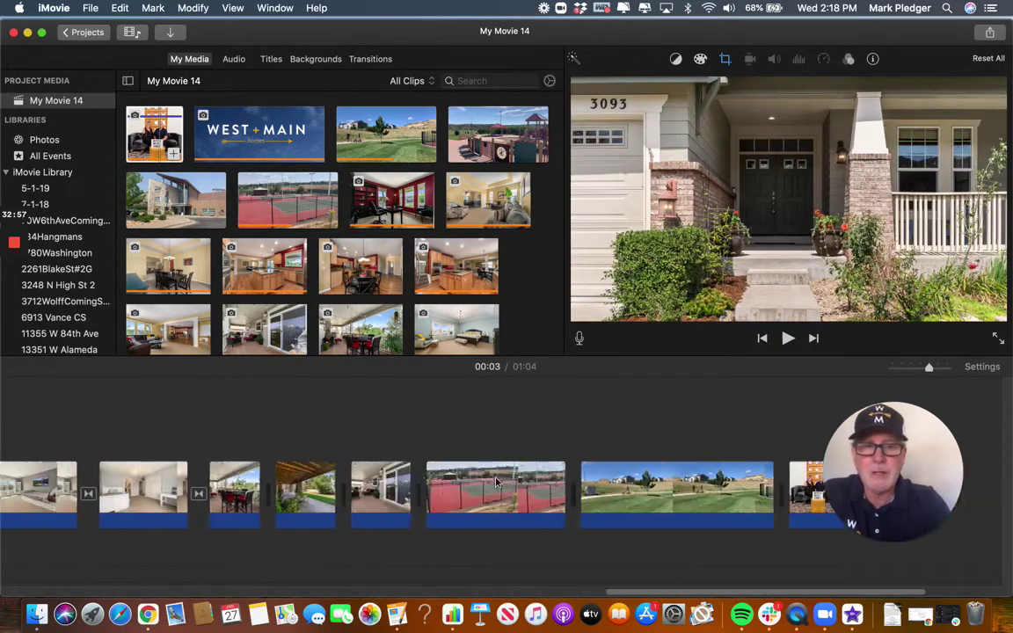
scroll(497, 482, right, 5)
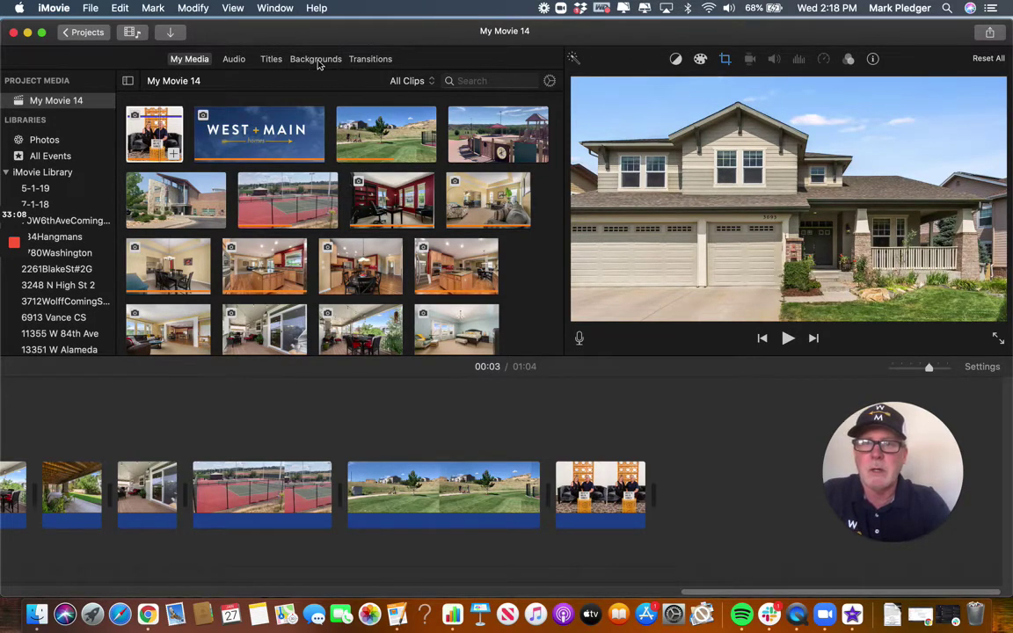
Drop the plain White background tile after the grass field clip, bringing the movie to 1:09.
click(316, 59)
scroll(337, 218, down, 3)
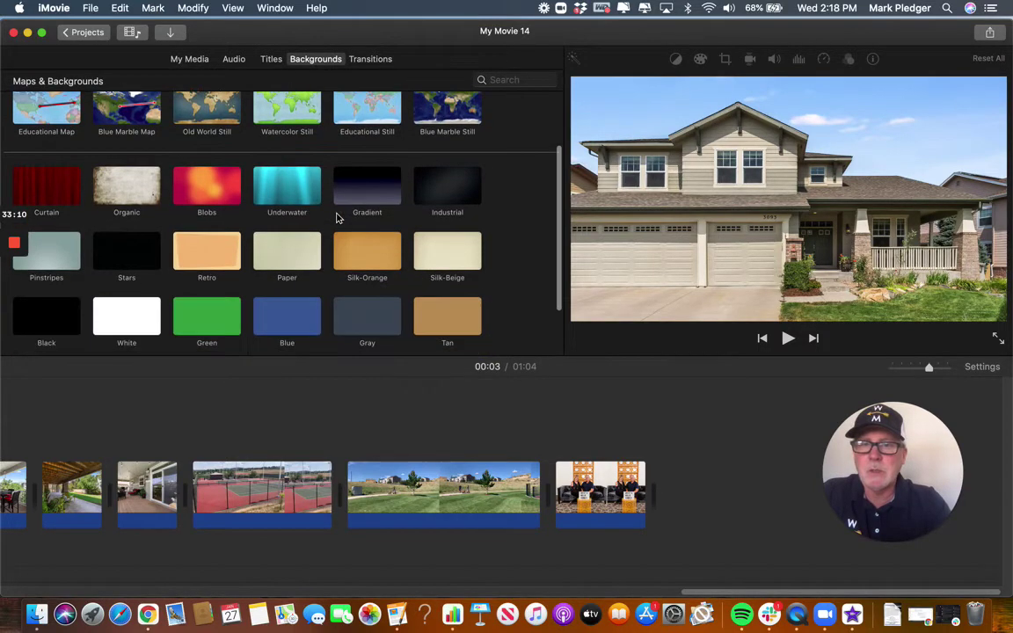
scroll(337, 218, up, 3)
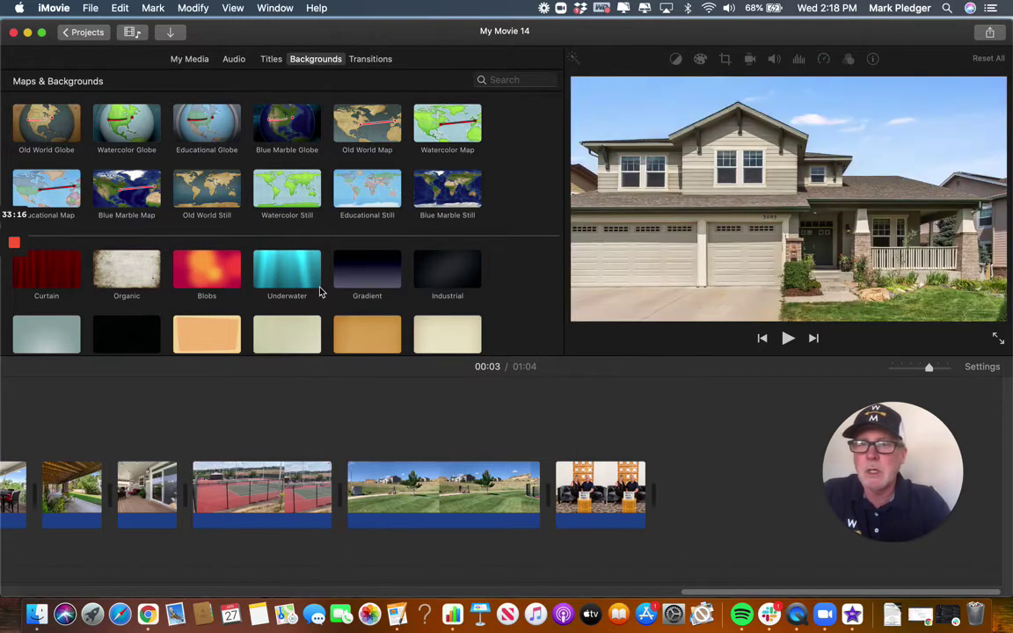
scroll(321, 293, down, 5)
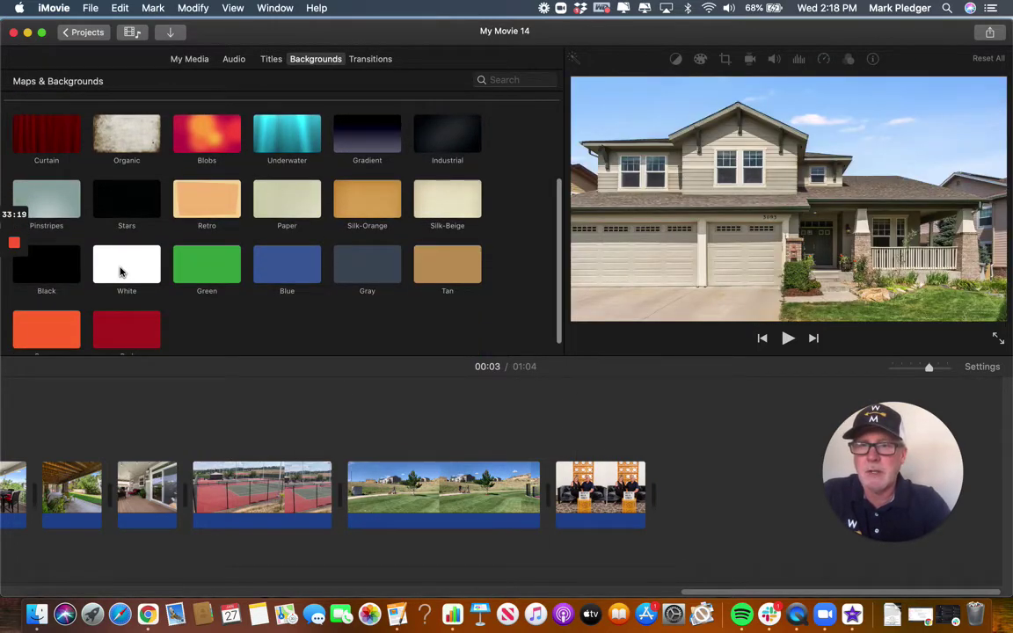
click(121, 272)
drag(121, 272, 543, 497)
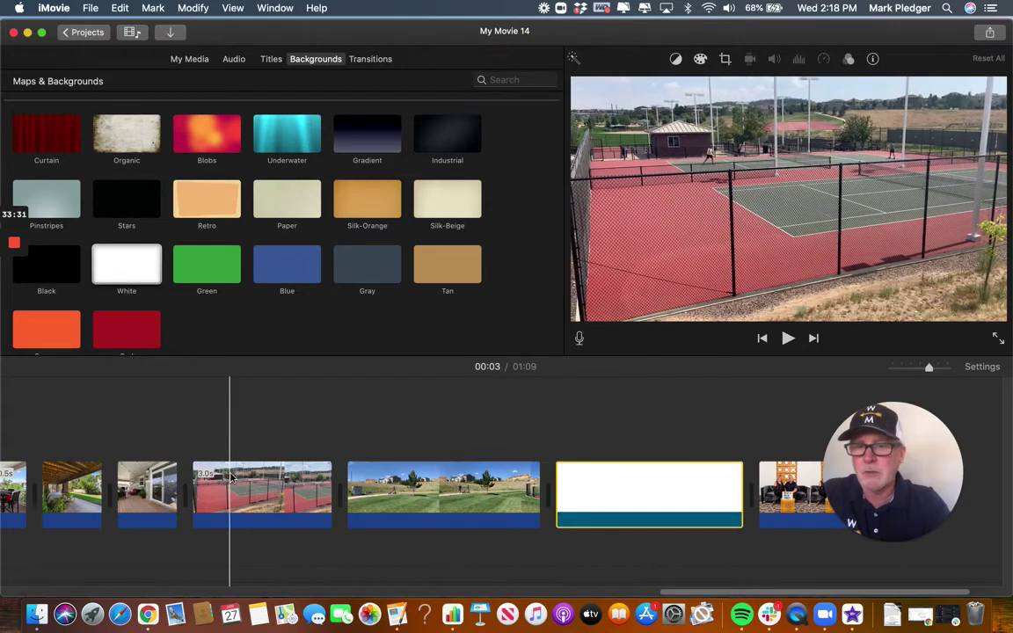
scroll(233, 480, left, 10)
scroll(233, 479, right, 15)
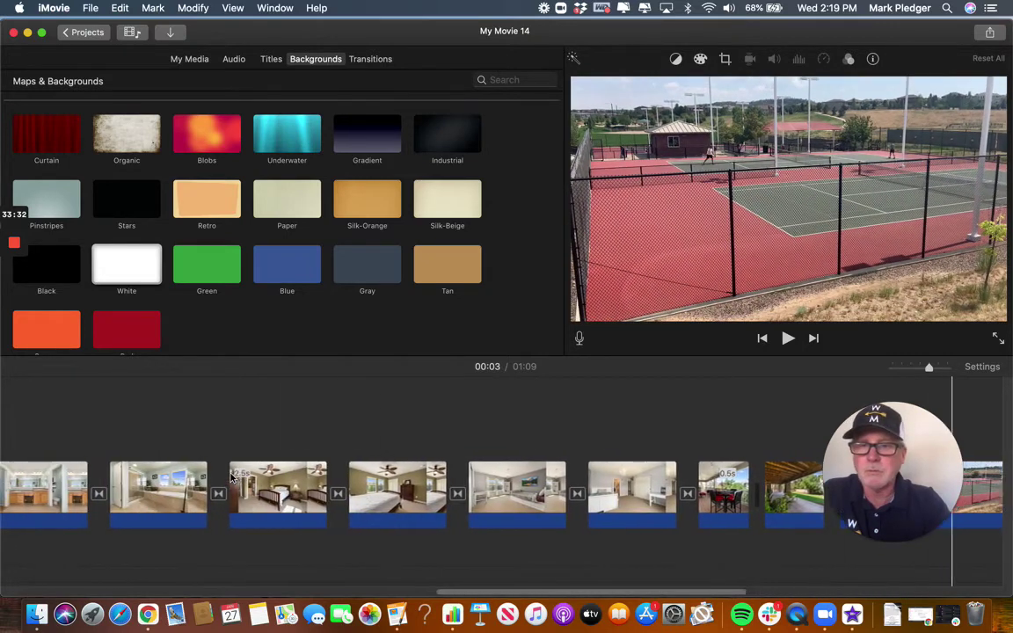
scroll(233, 477, right, 1)
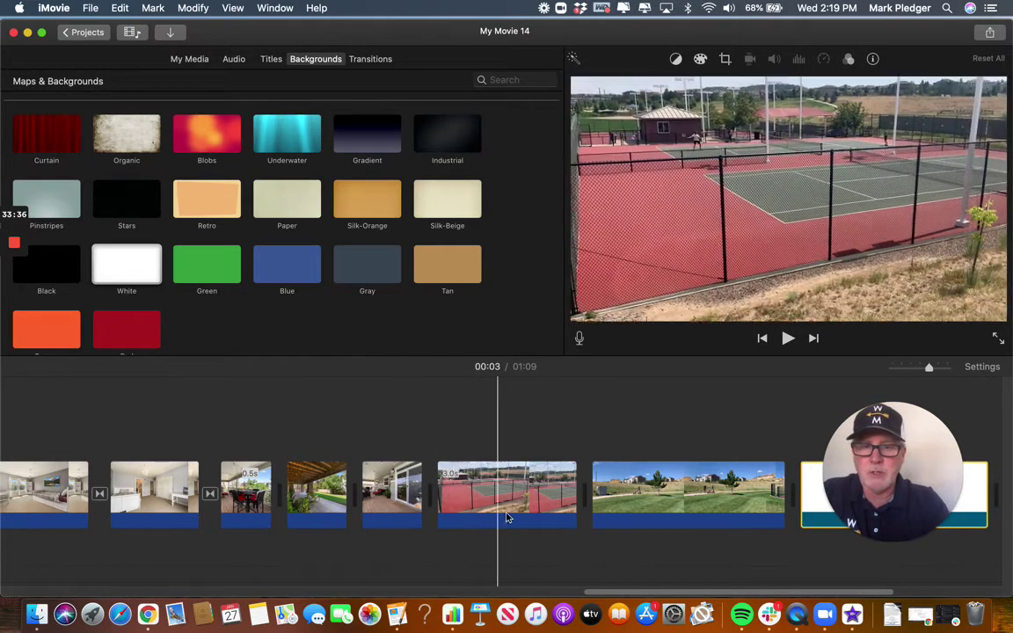
scroll(690, 490, right, 20)
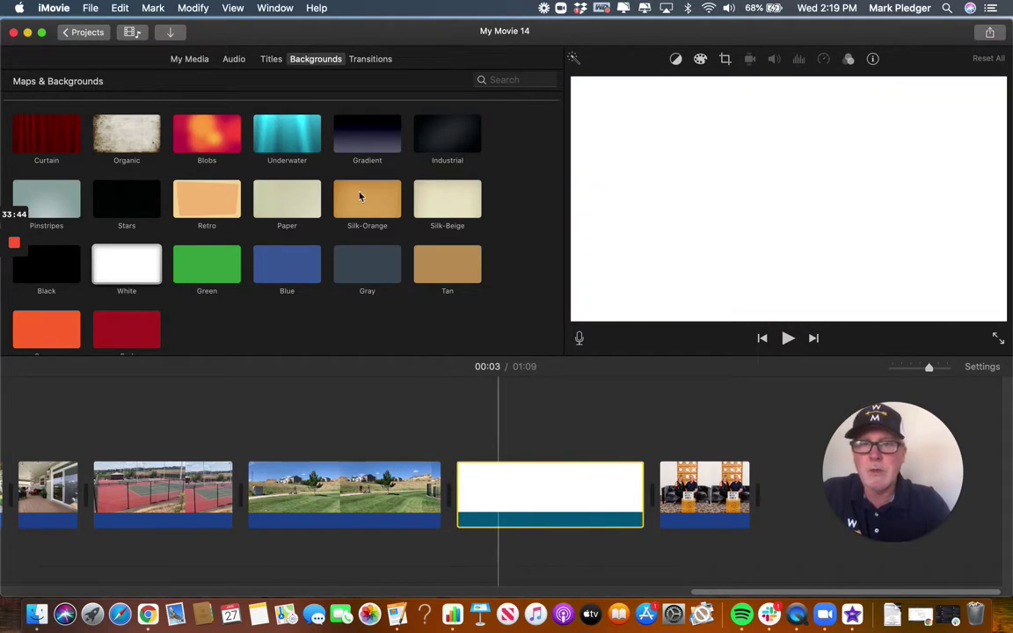
Place a 4.0-second Expand title over the white background clip.
click(269, 59)
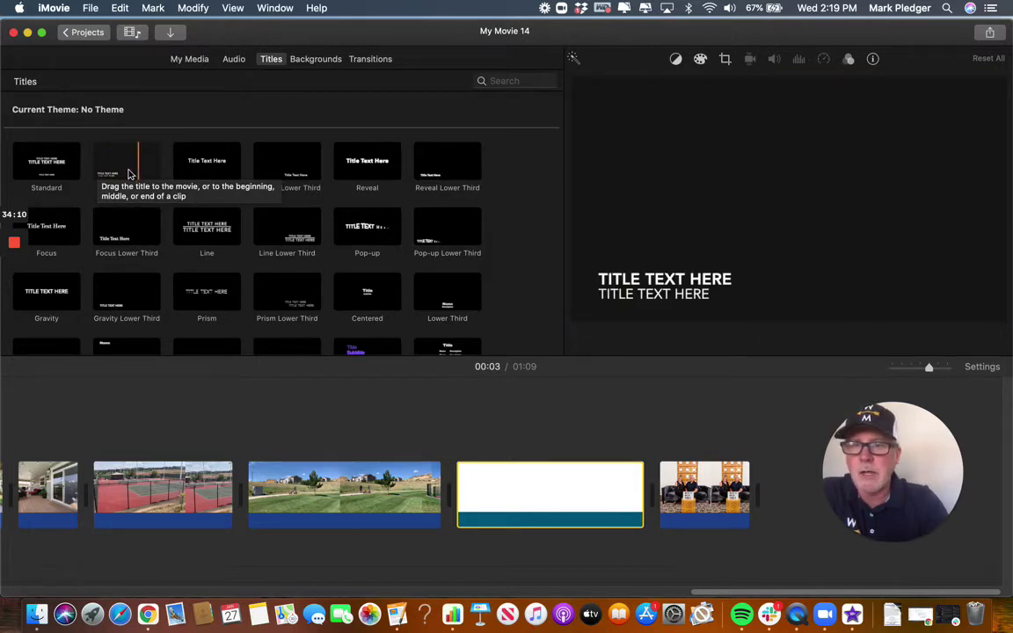
click(206, 169)
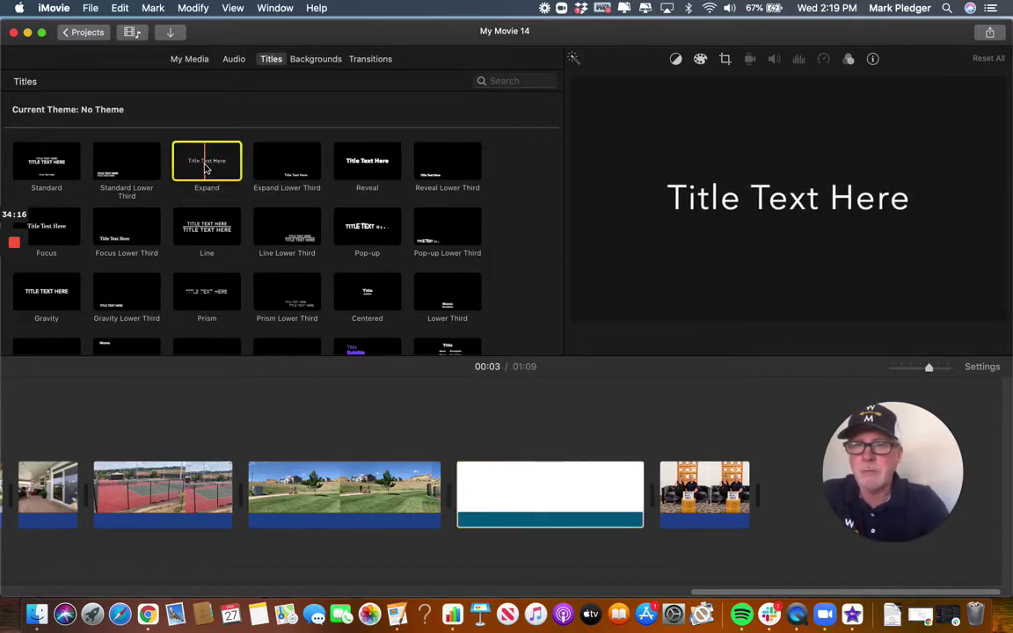
drag(207, 169, 514, 414)
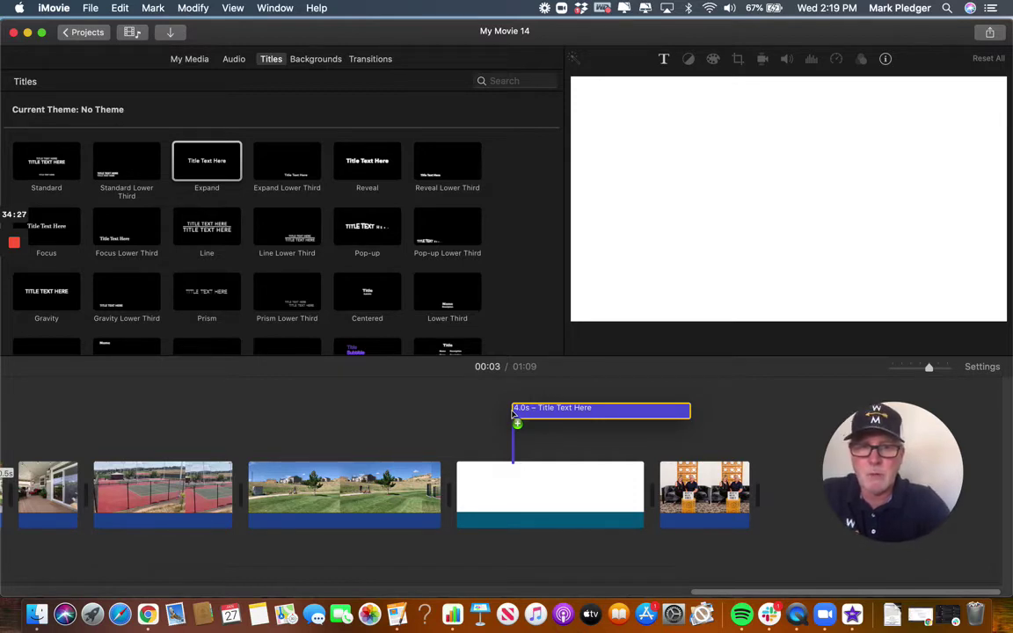
drag(513, 414, 461, 435)
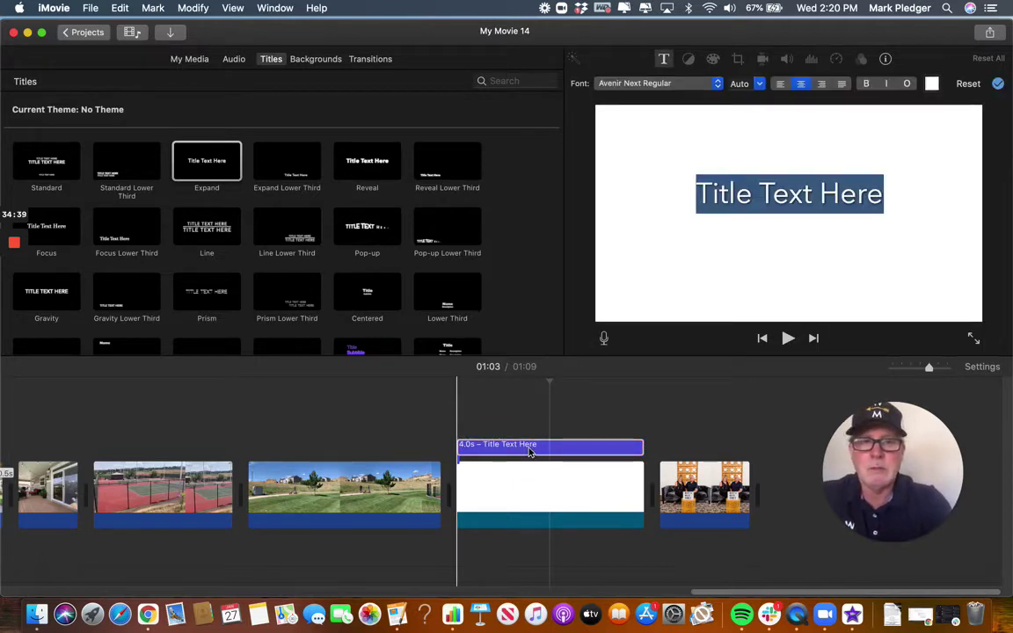
Replace the title's placeholder text with 'Value Pricing'.
text(List P)
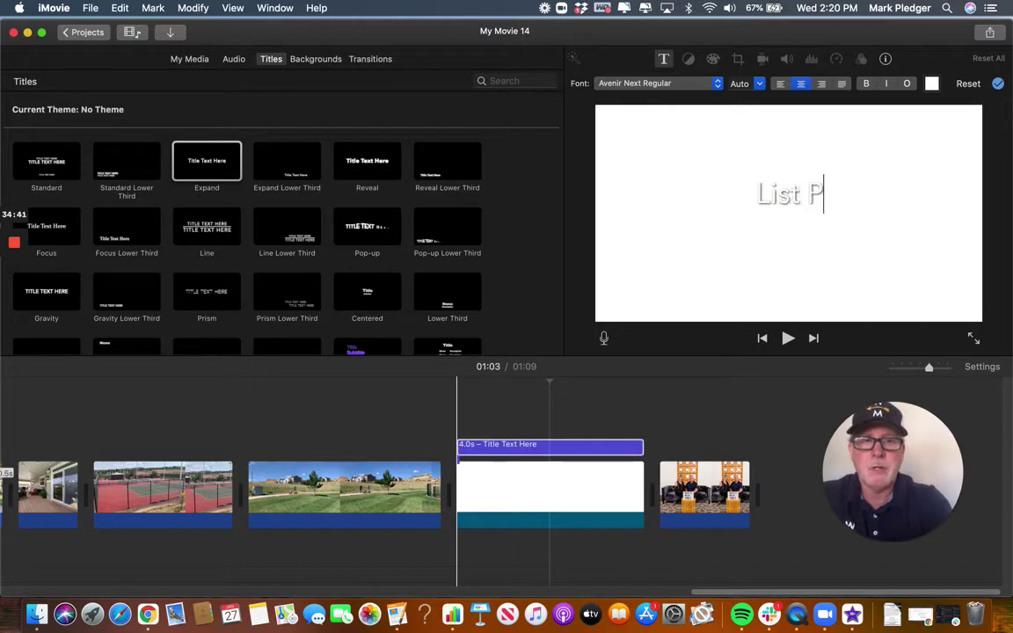
text(rice)
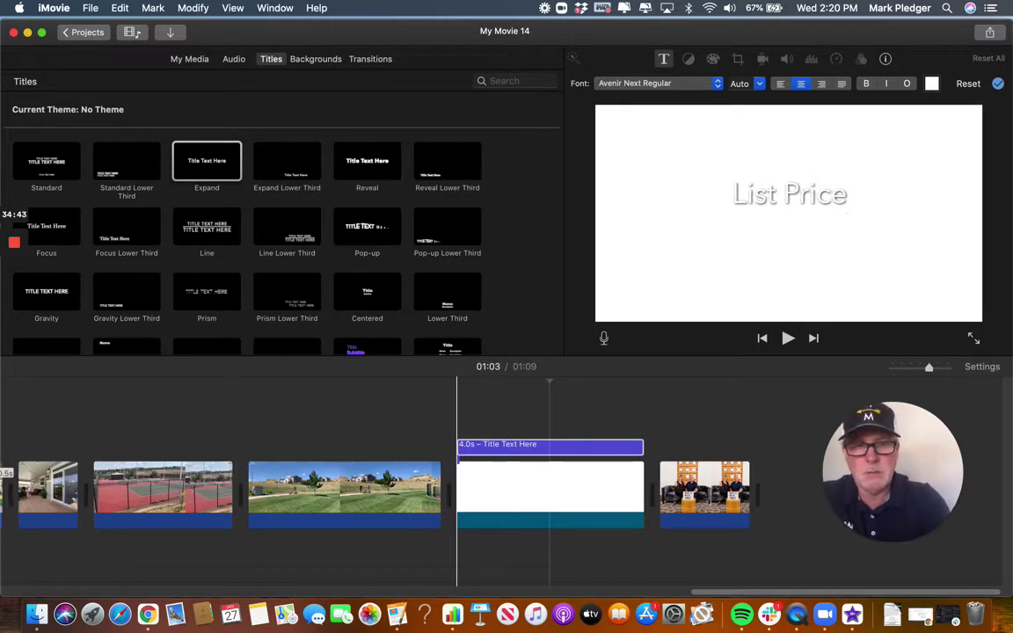
key(BackSpace)
key(BackSpace)
key(BackSpace)
key(BackSpace)
key(BackSpace)
key(BackSpace)
key(BackSpace)
key(BackSpace)
key(BackSpace)
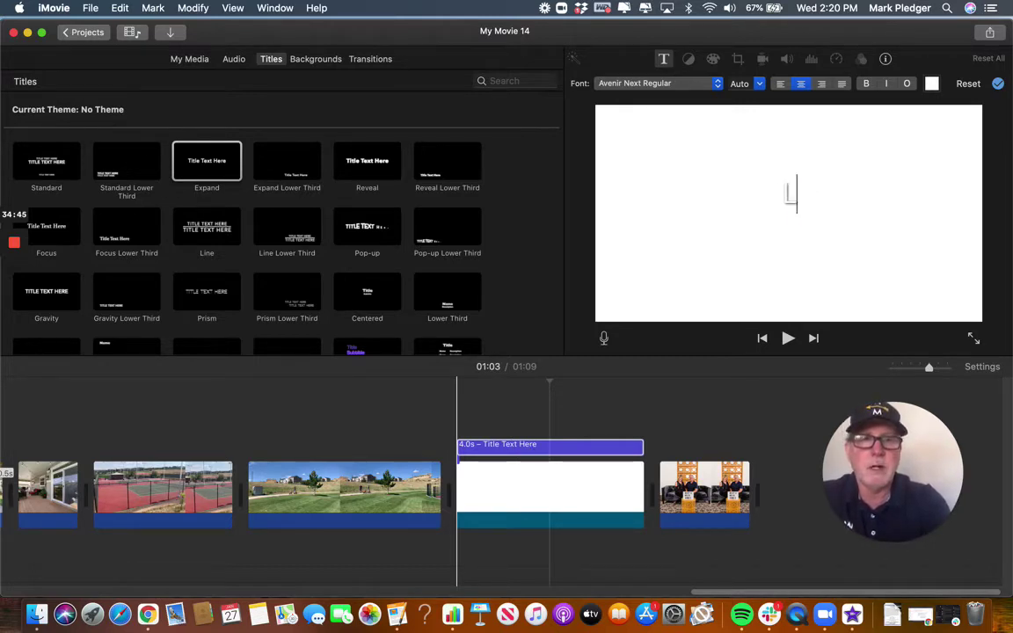
key(BackSpace)
text(Valu)
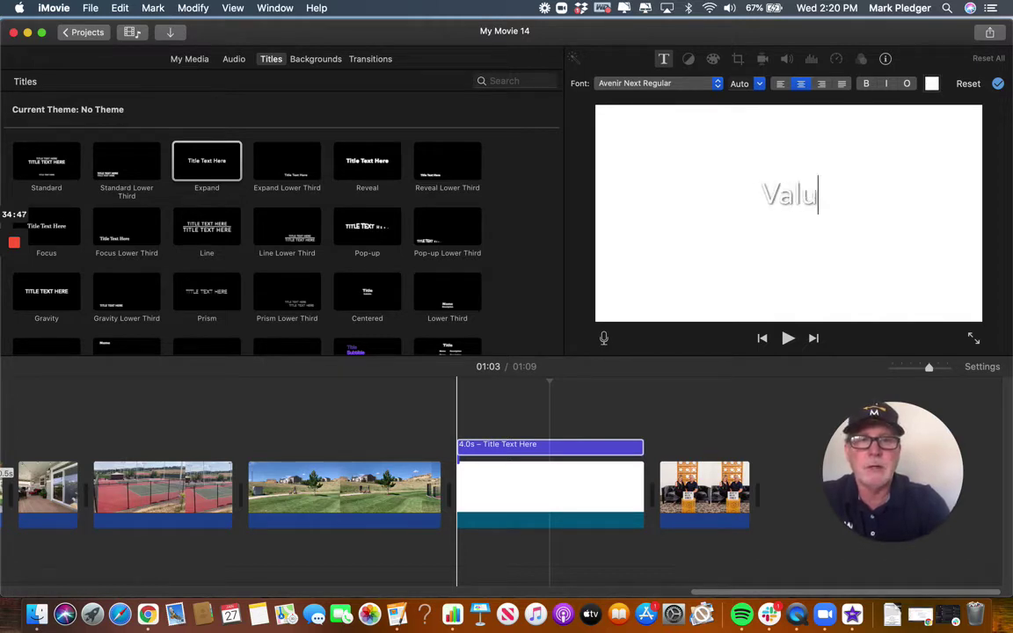
text(e Pricing)
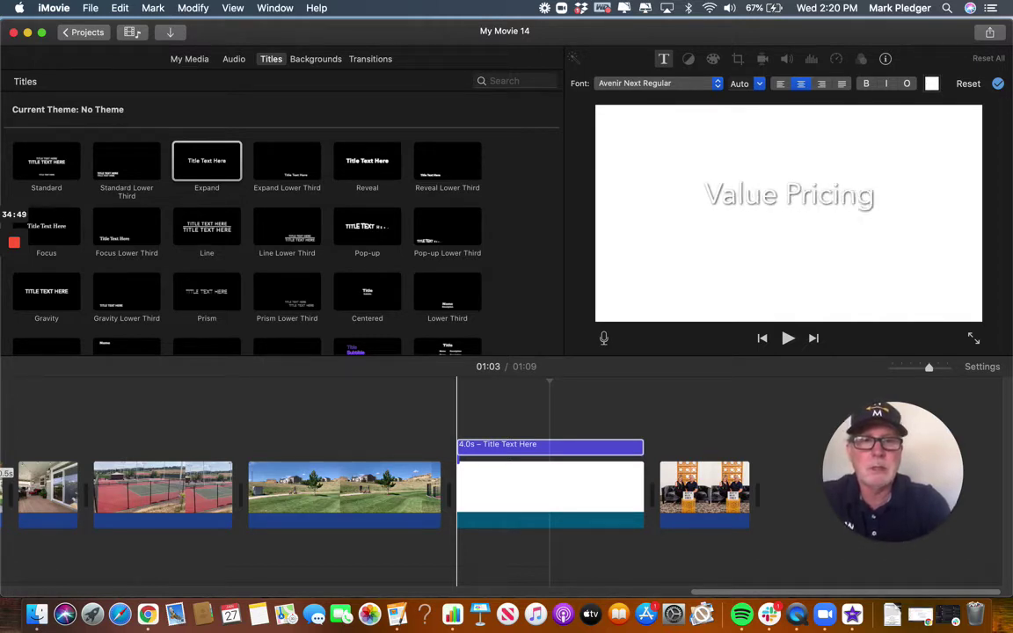
key(super+a)
key(Escape)
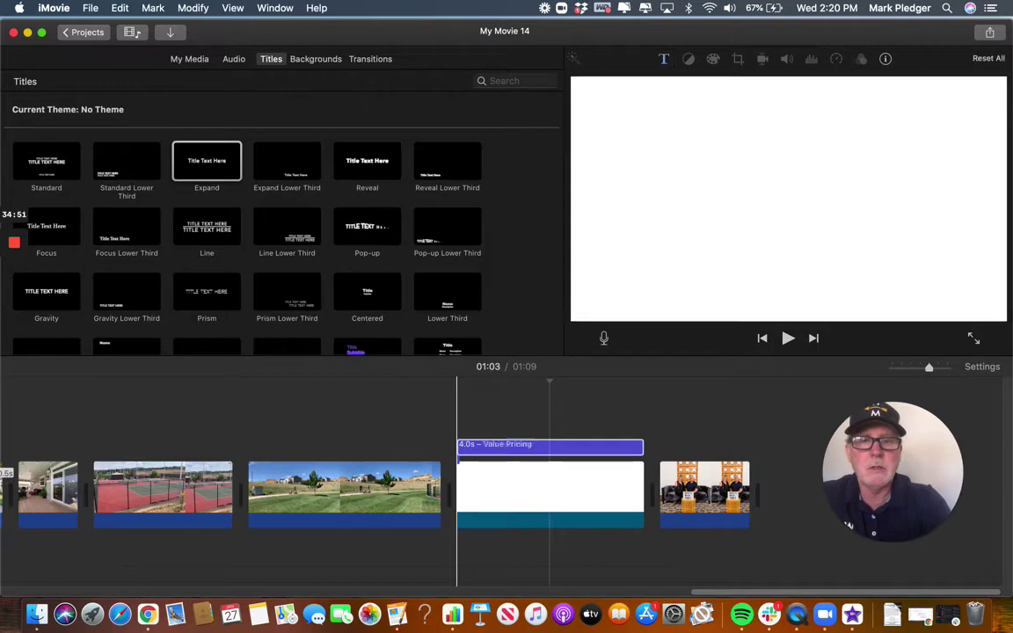
click(531, 448)
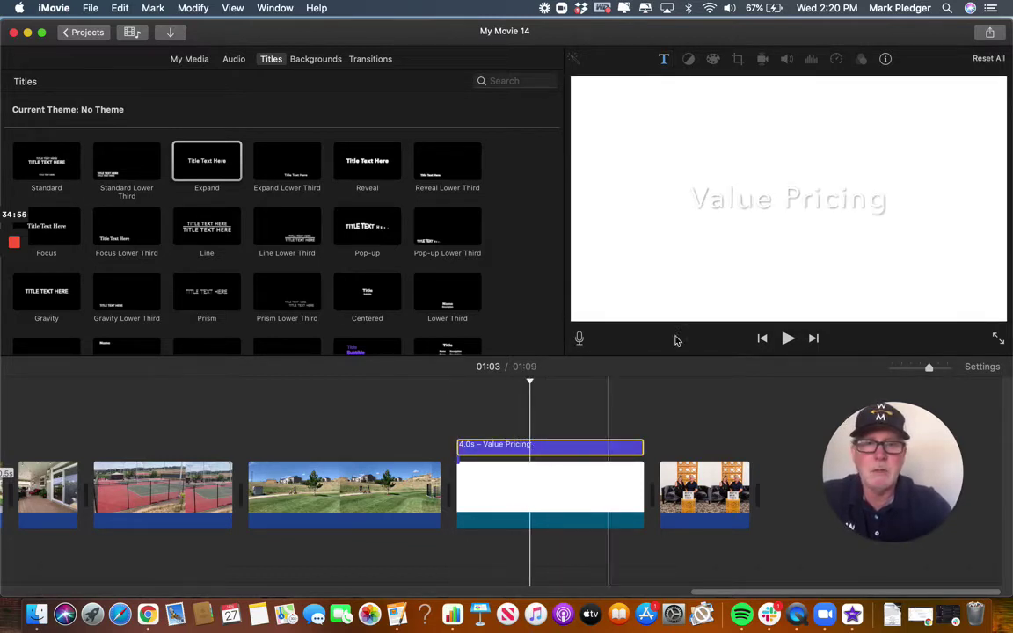
Make the Value Pricing lettering blue and close the Colors panel.
click(809, 206)
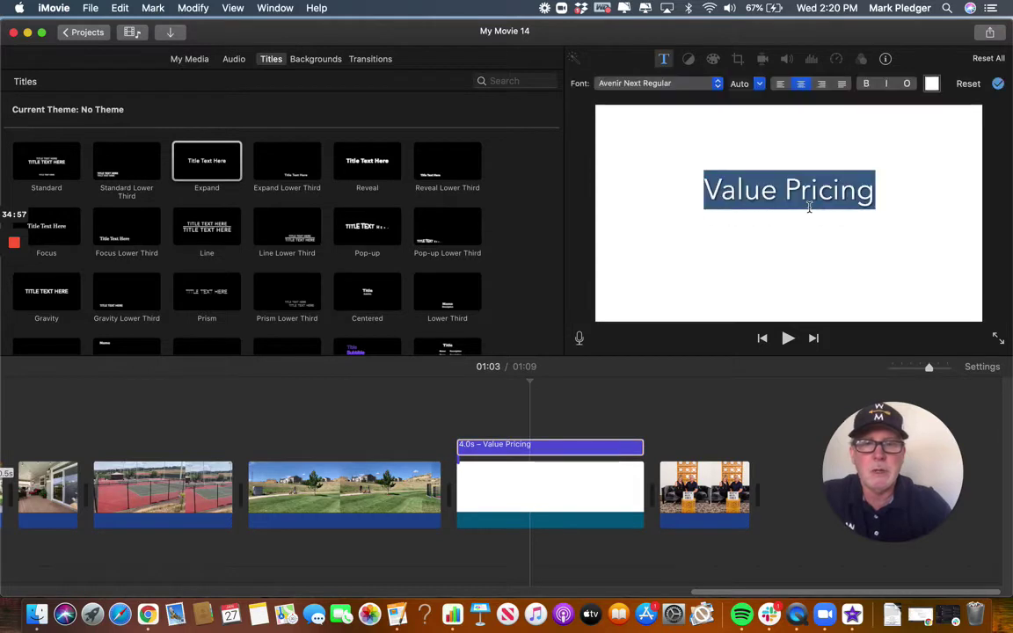
click(932, 85)
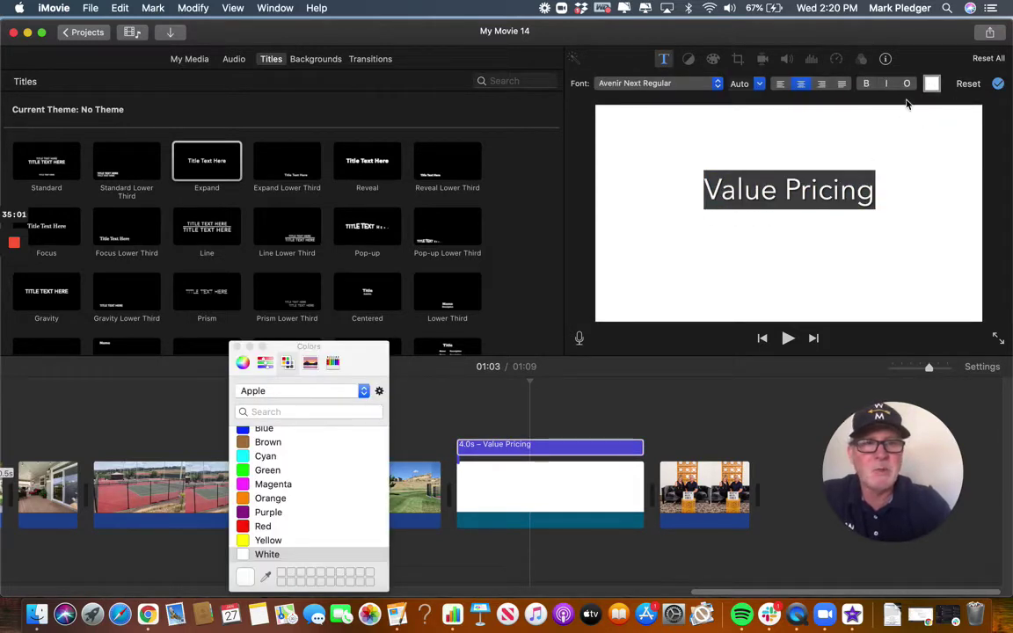
scroll(281, 463, up, 1)
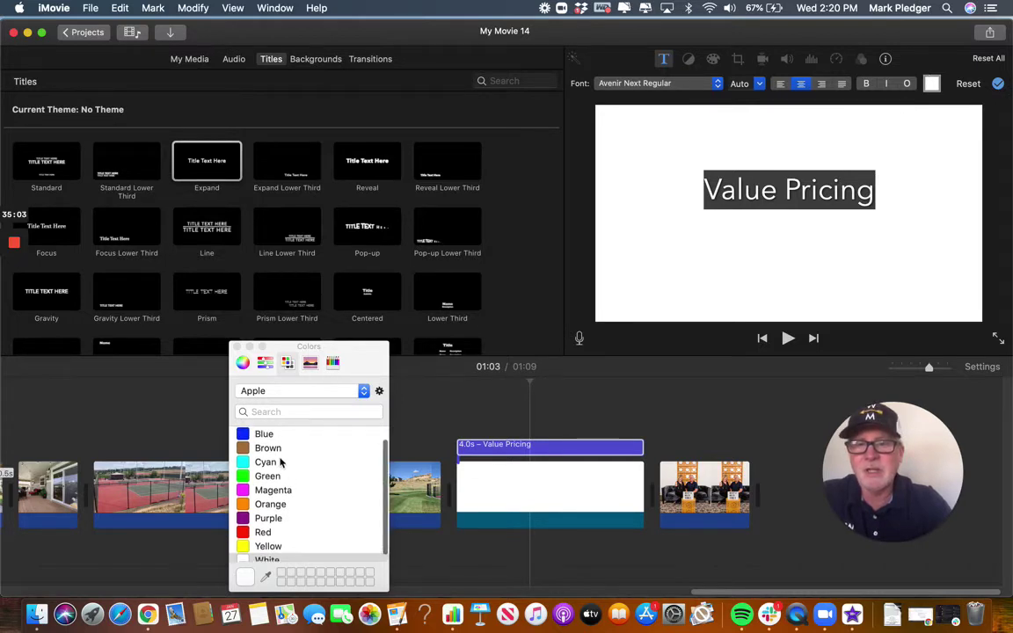
click(264, 435)
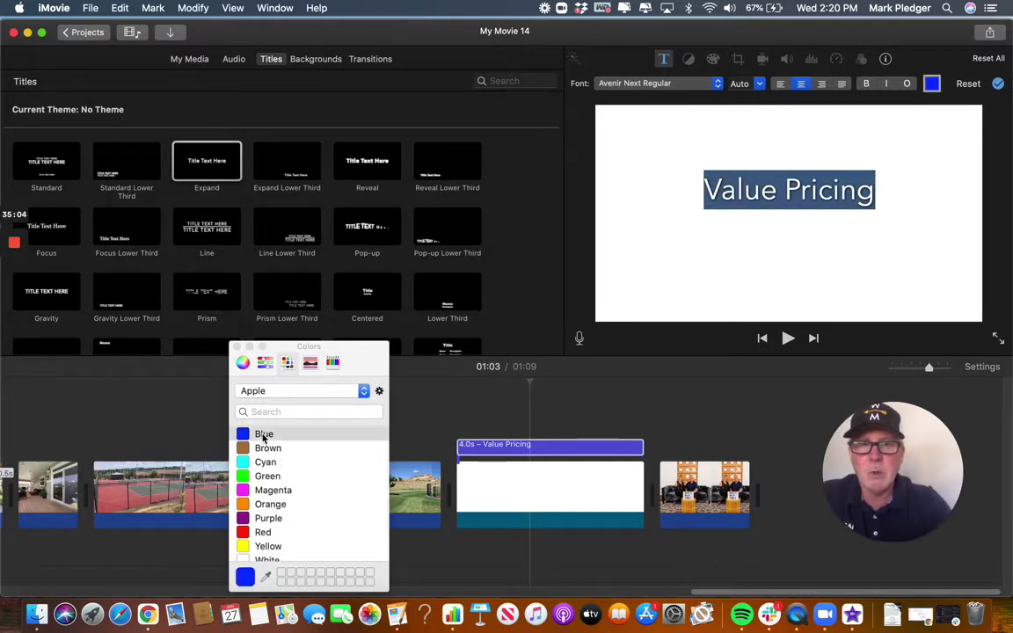
key(Return)
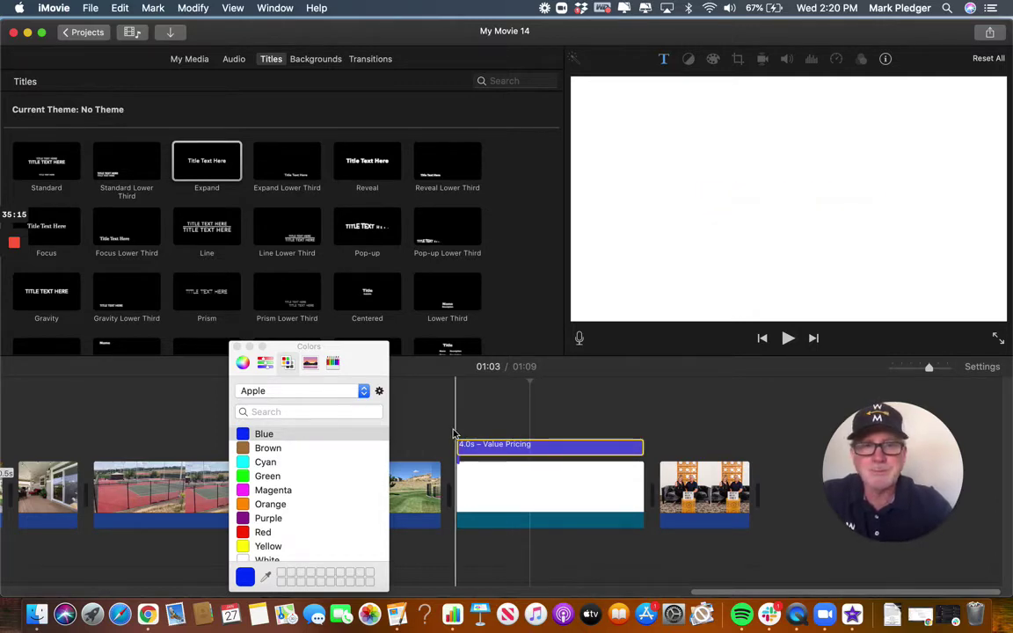
click(237, 347)
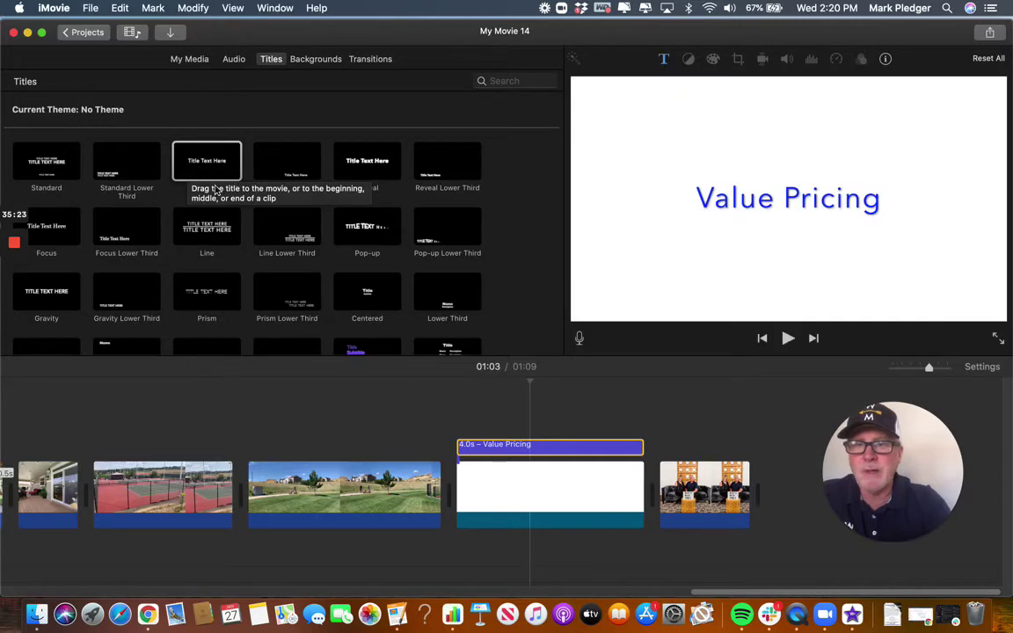
Play back from the field clip, then extend the title to 'Value Pricing: $750,000'.
click(313, 429)
key(space)
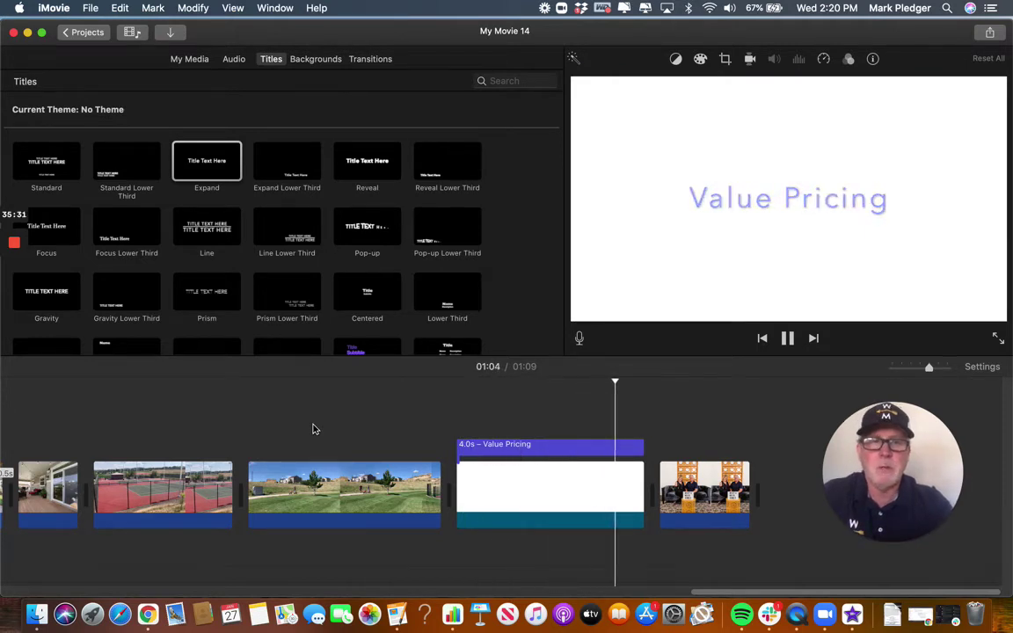
key(space)
click(538, 448)
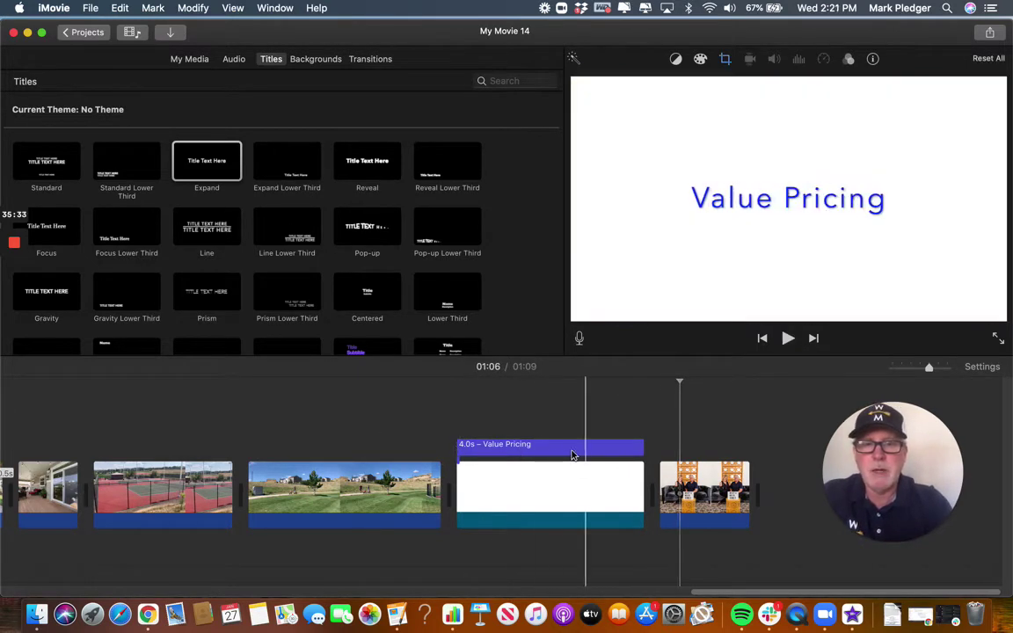
double_click(538, 448)
click(886, 193)
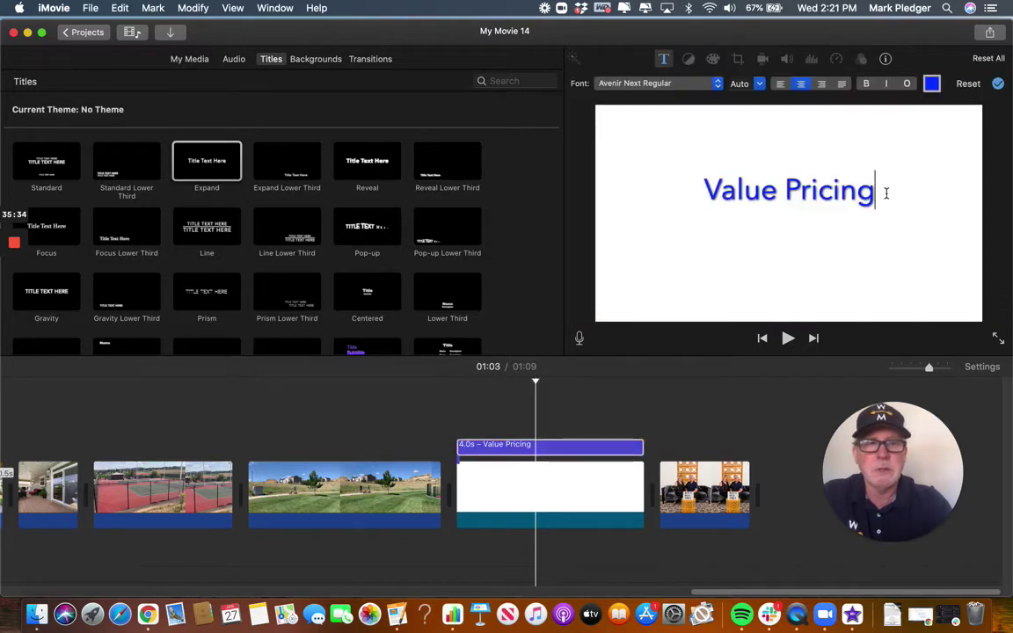
text(:)
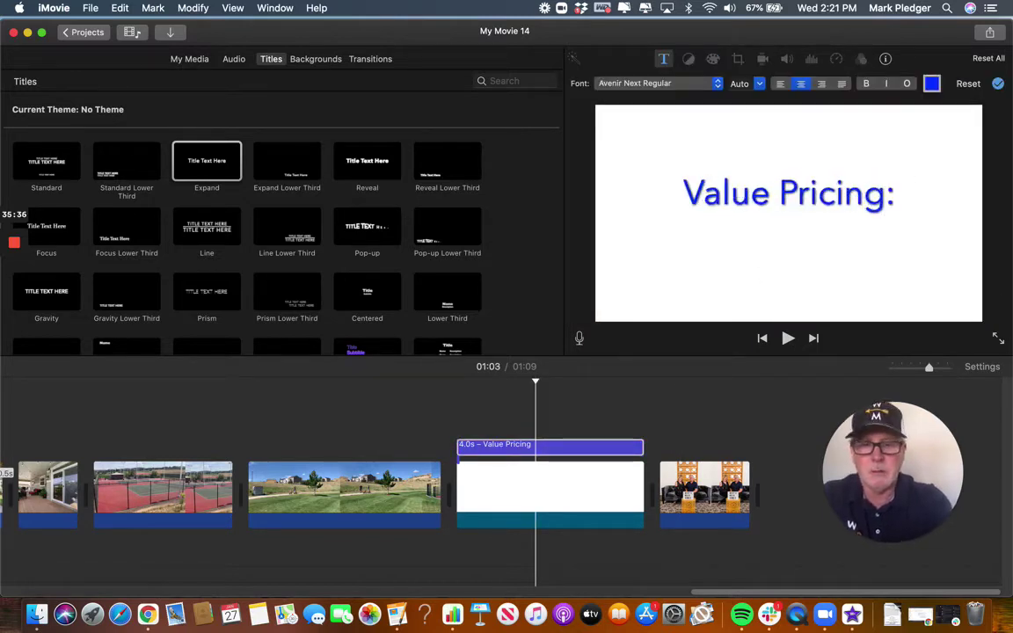
text( $7)
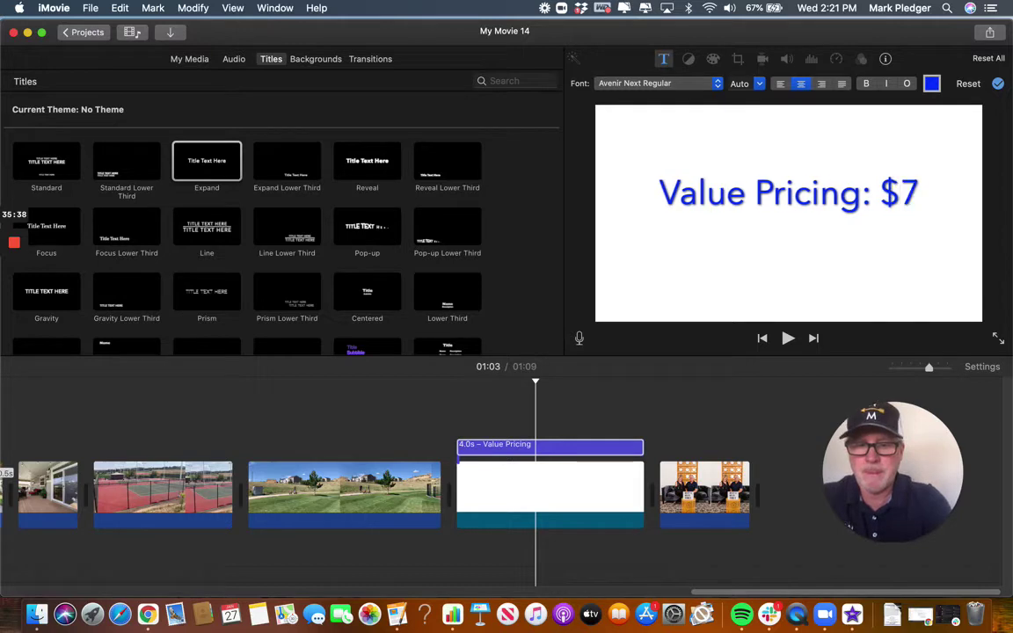
text(50,000)
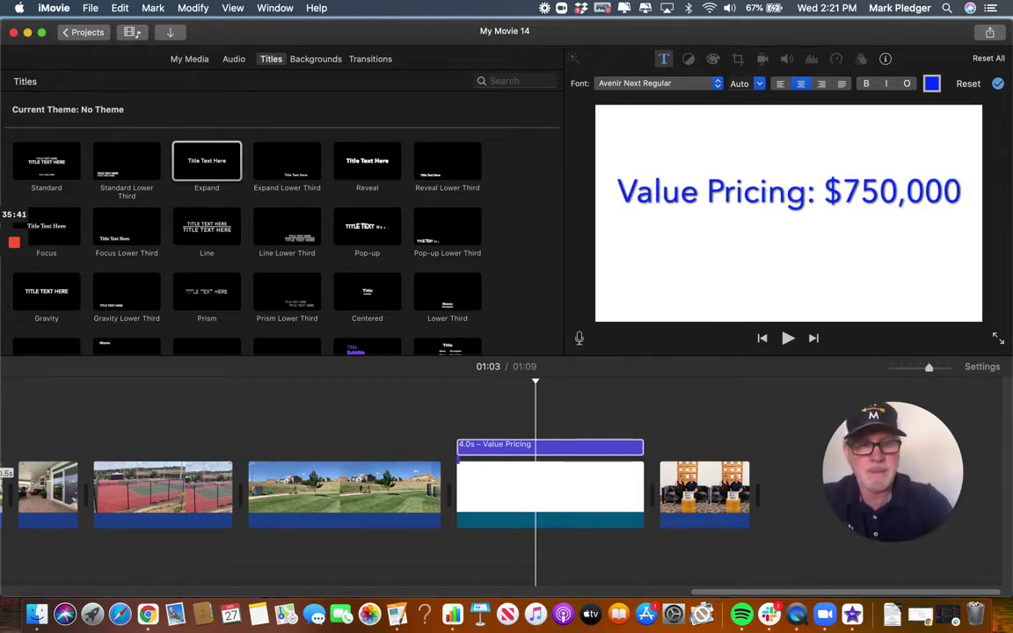
key(Return)
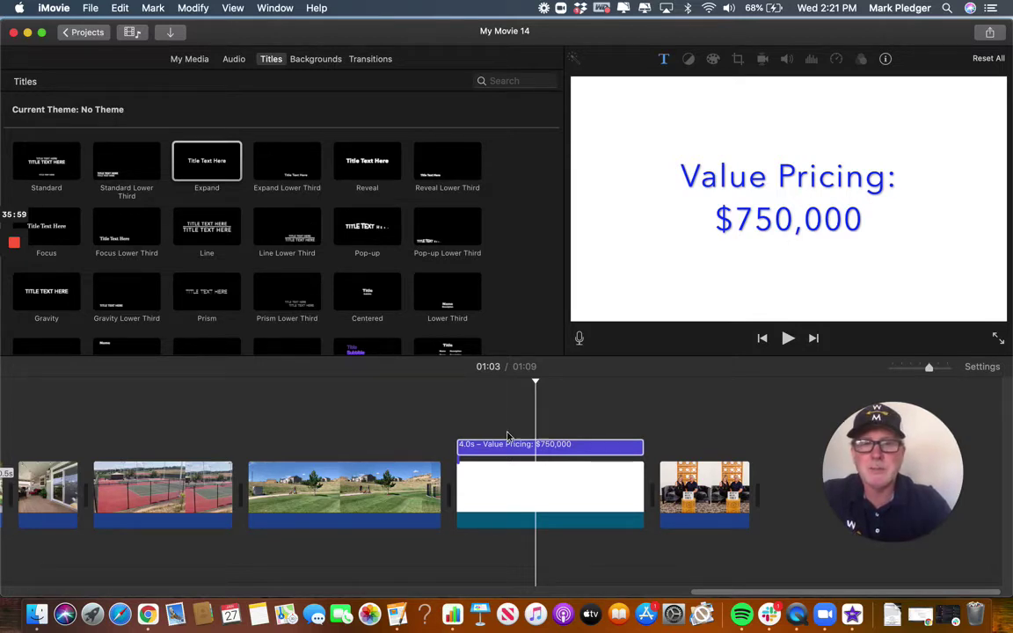
Select the closing couple clip and choose the Expand title style.
click(536, 446)
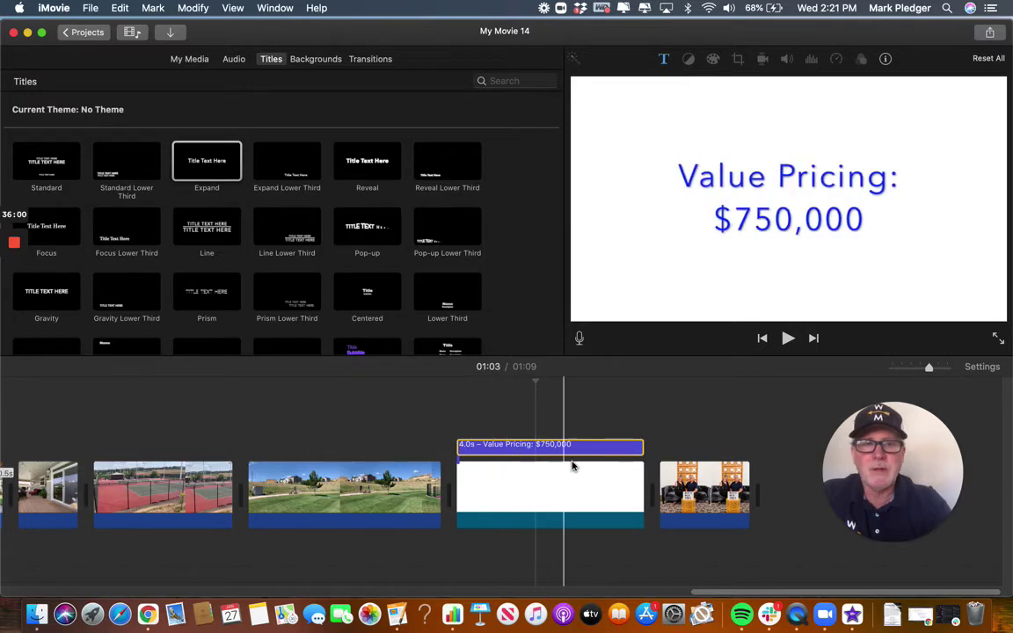
click(687, 488)
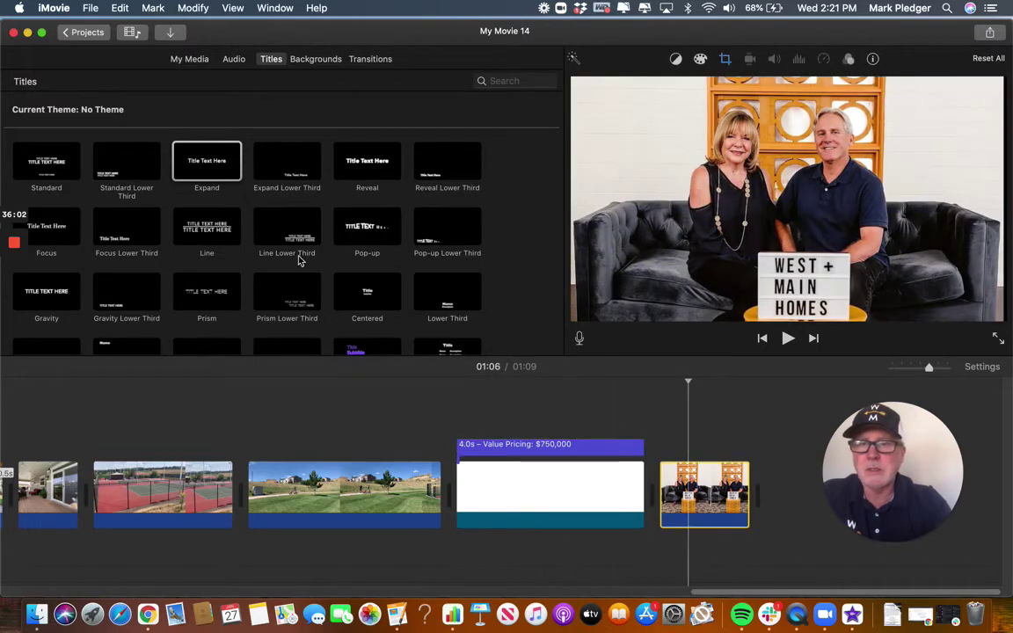
click(705, 496)
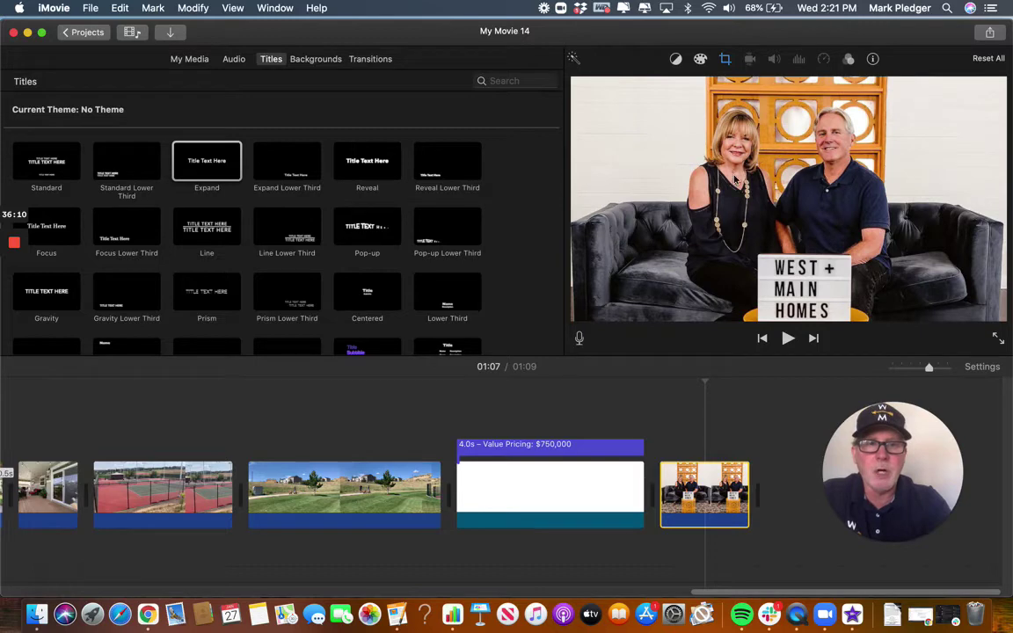
click(187, 163)
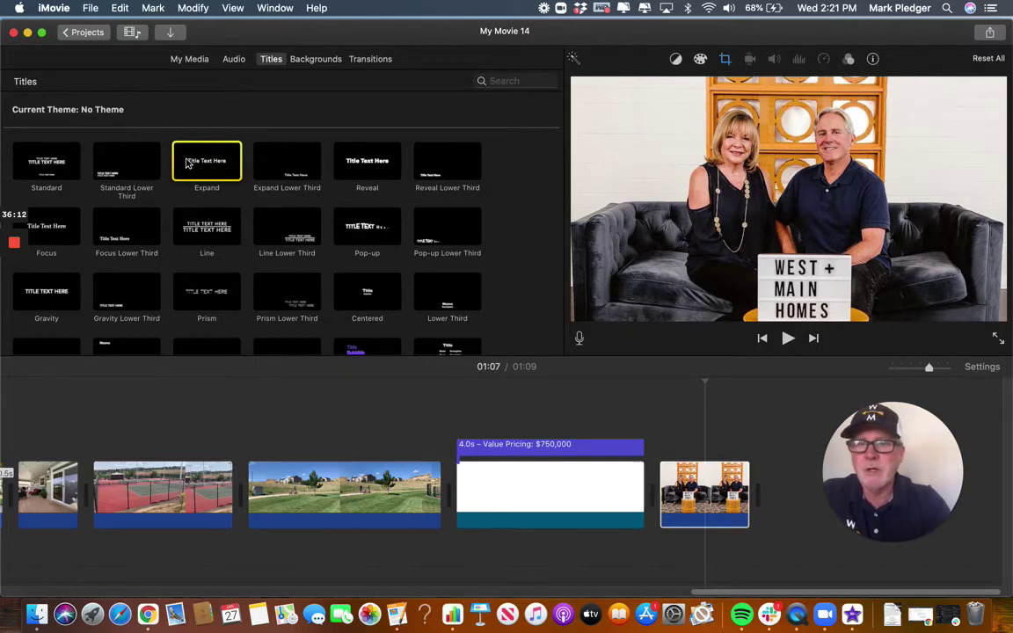
Add an Expand title over the final clip, then delete it.
drag(187, 164, 673, 444)
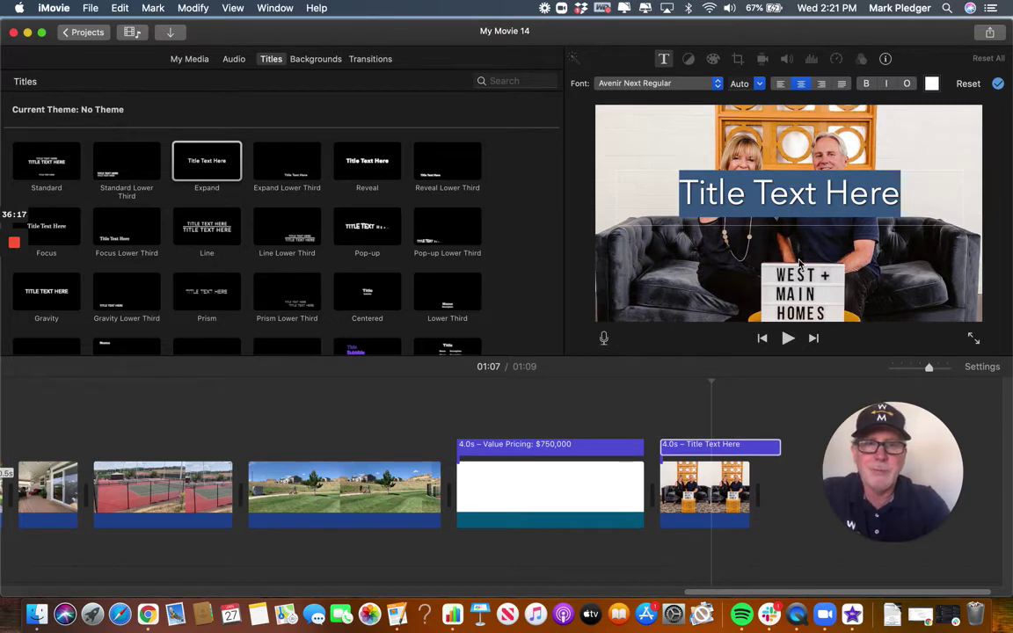
click(763, 457)
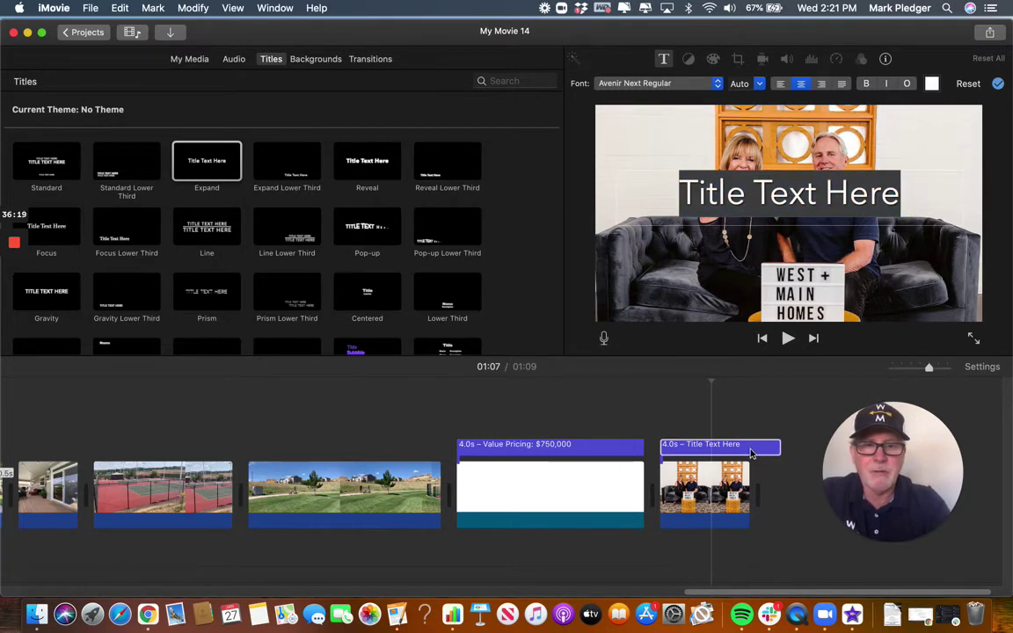
click(749, 453)
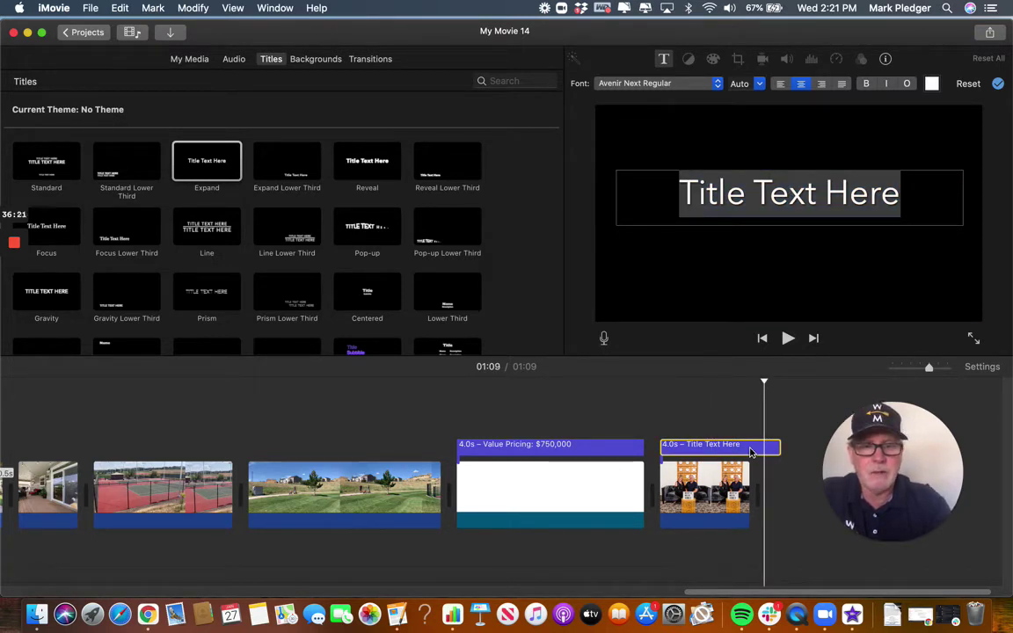
key(Delete)
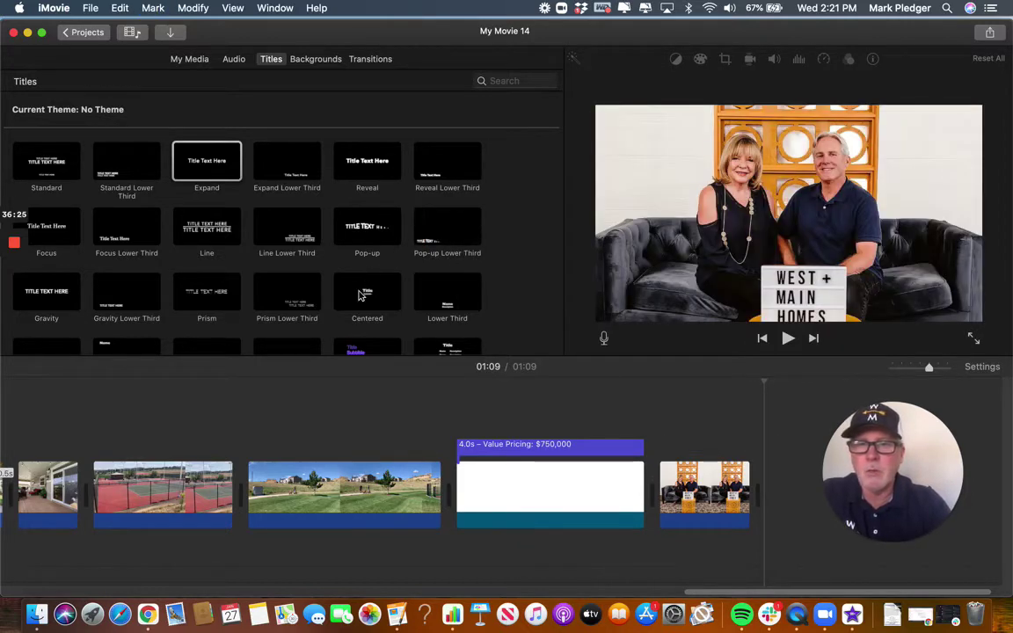
Place a Standard Lower Third title over the closing couple photo.
scroll(361, 295, down, 3)
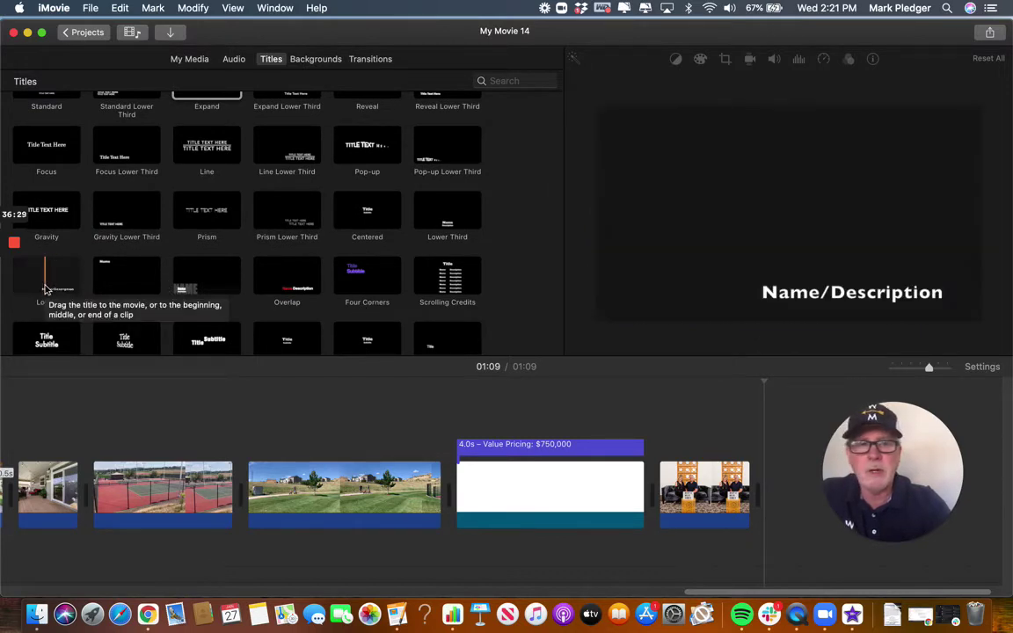
scroll(148, 269, up, 3)
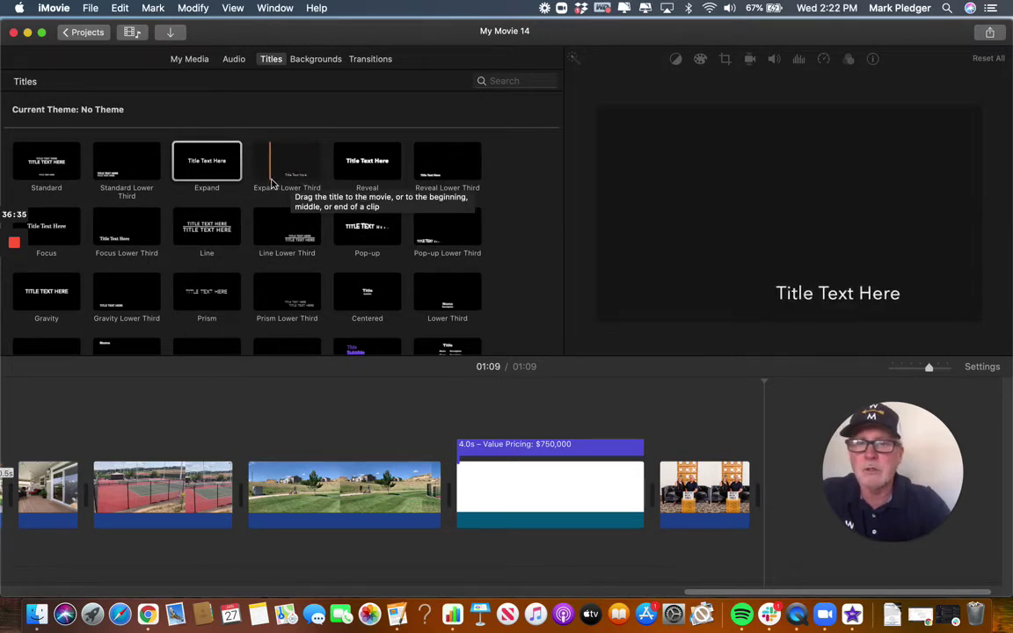
click(105, 175)
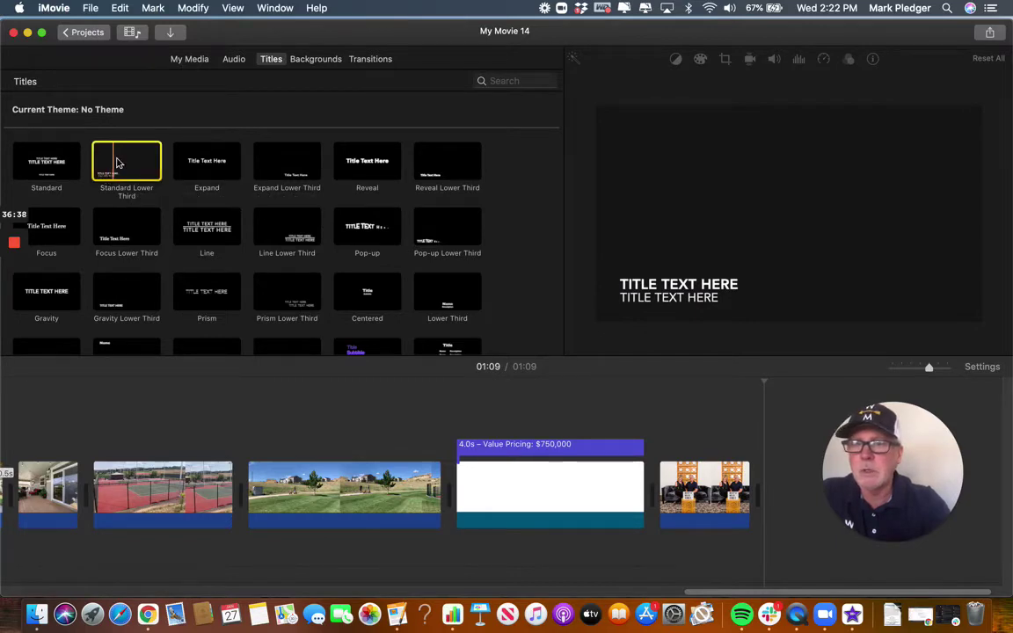
drag(105, 174, 665, 439)
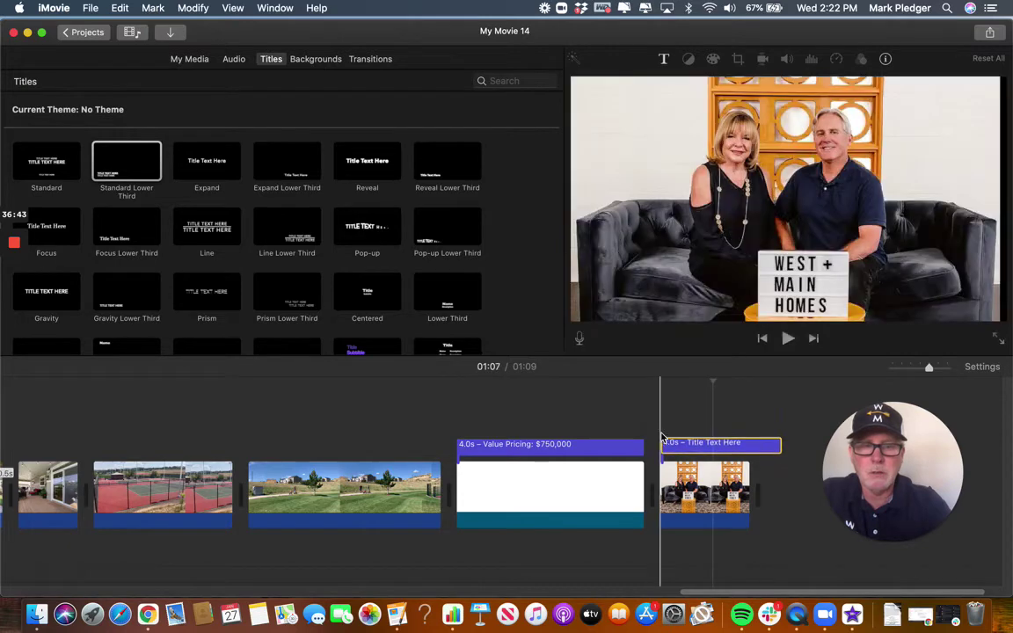
click(724, 487)
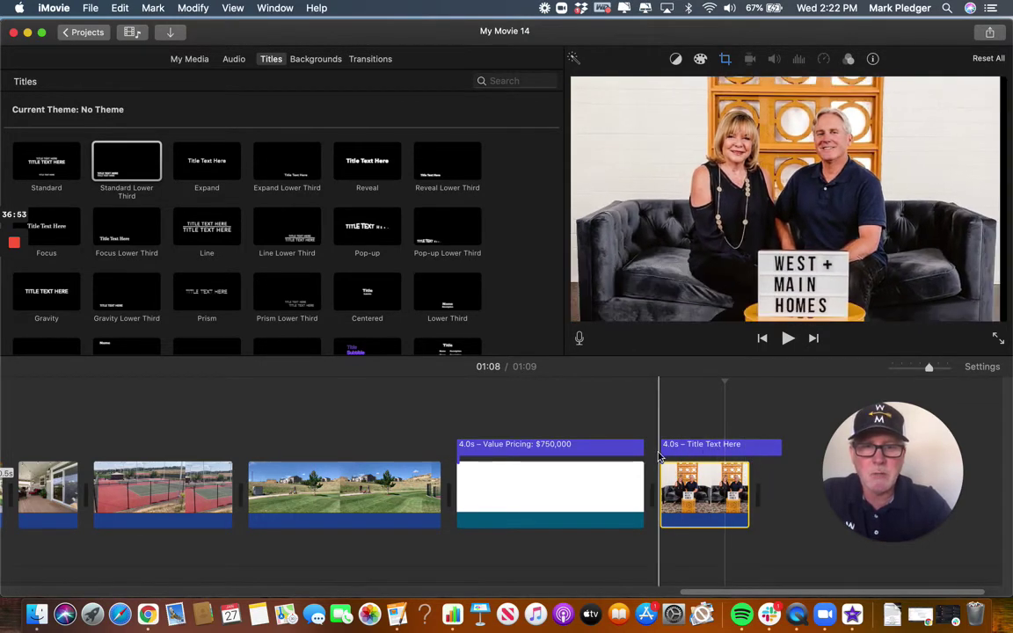
Shorten the Value Pricing title to 3.3 seconds.
click(615, 450)
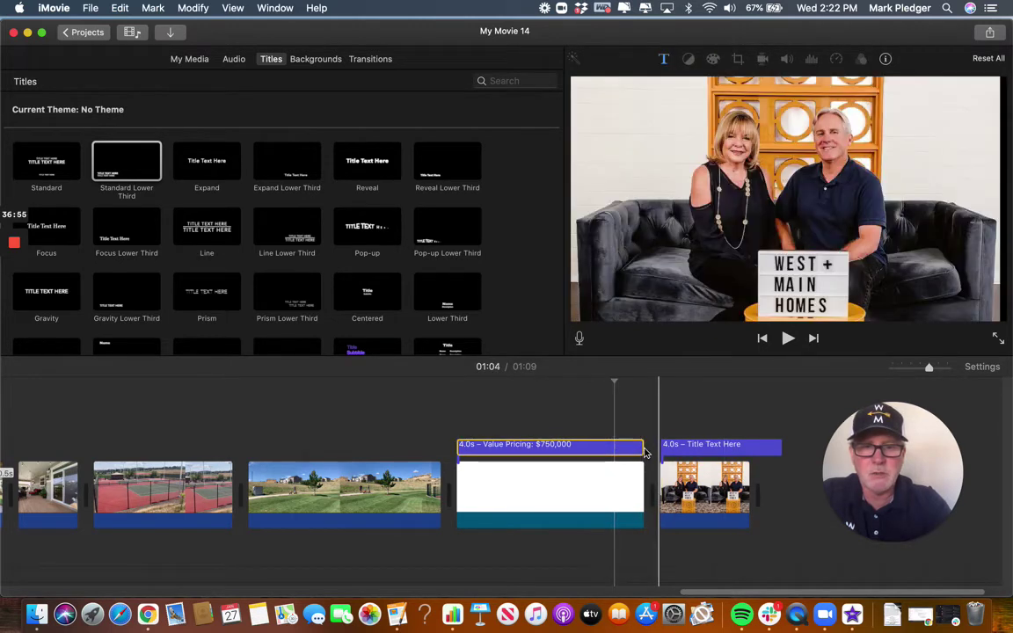
drag(642, 448, 610, 448)
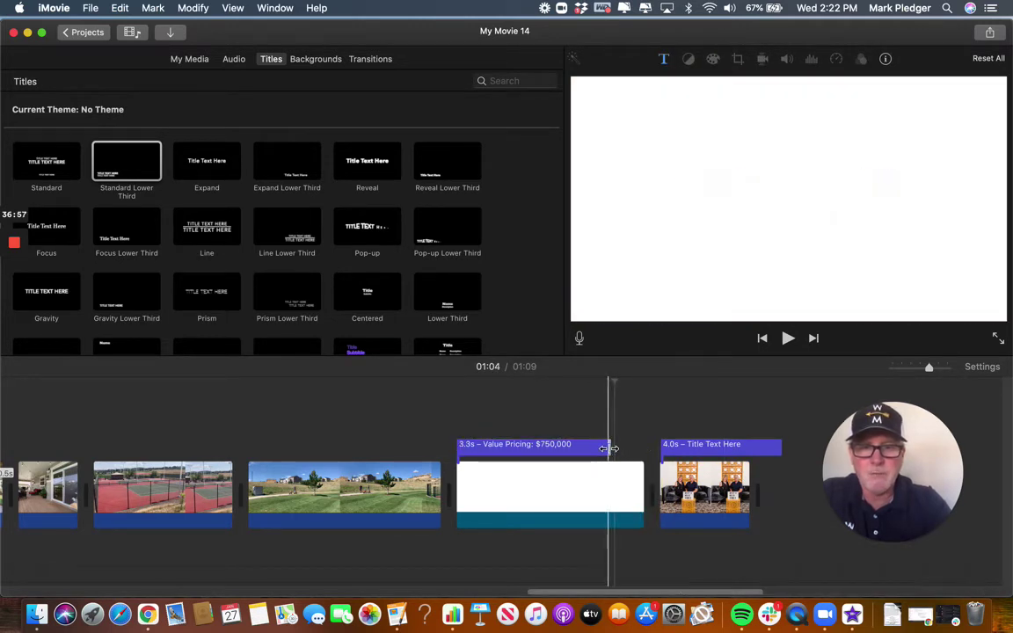
click(525, 446)
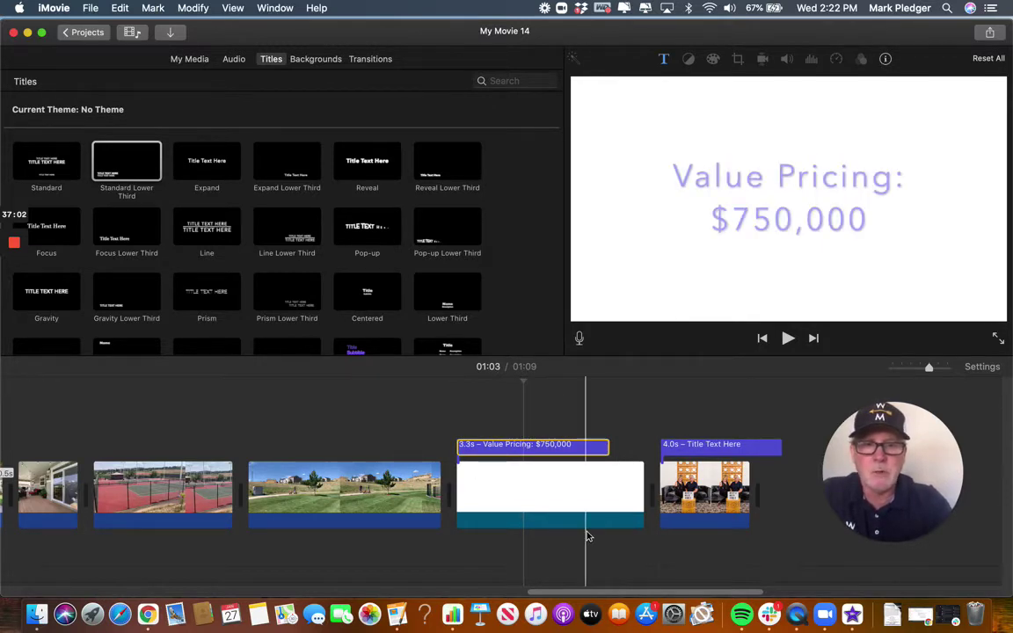
Lengthen the final couple clip so the movie runs 1:10.
click(704, 488)
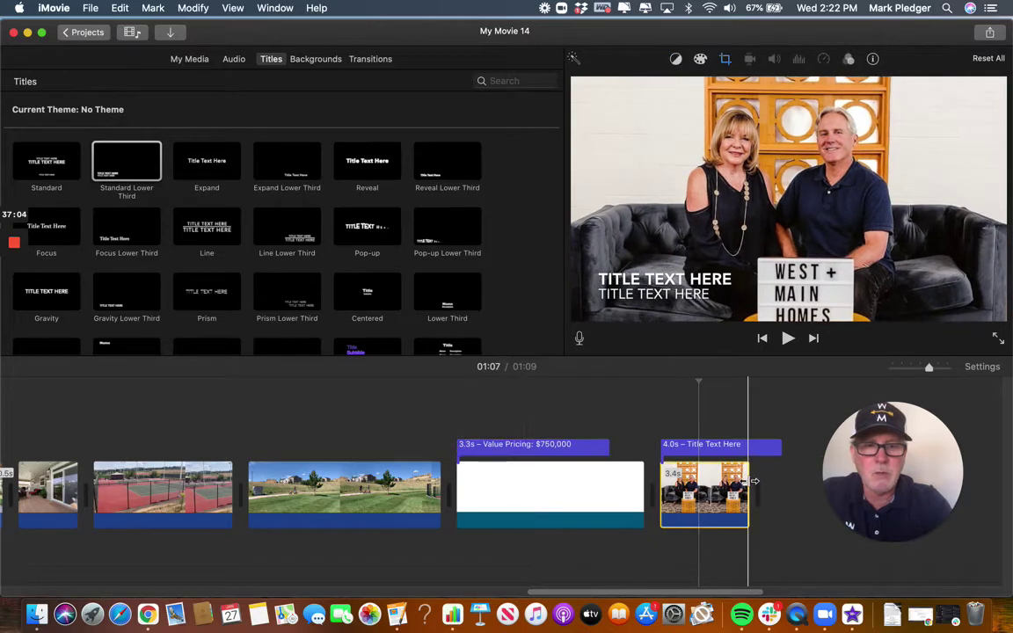
drag(770, 480, 782, 451)
click(755, 449)
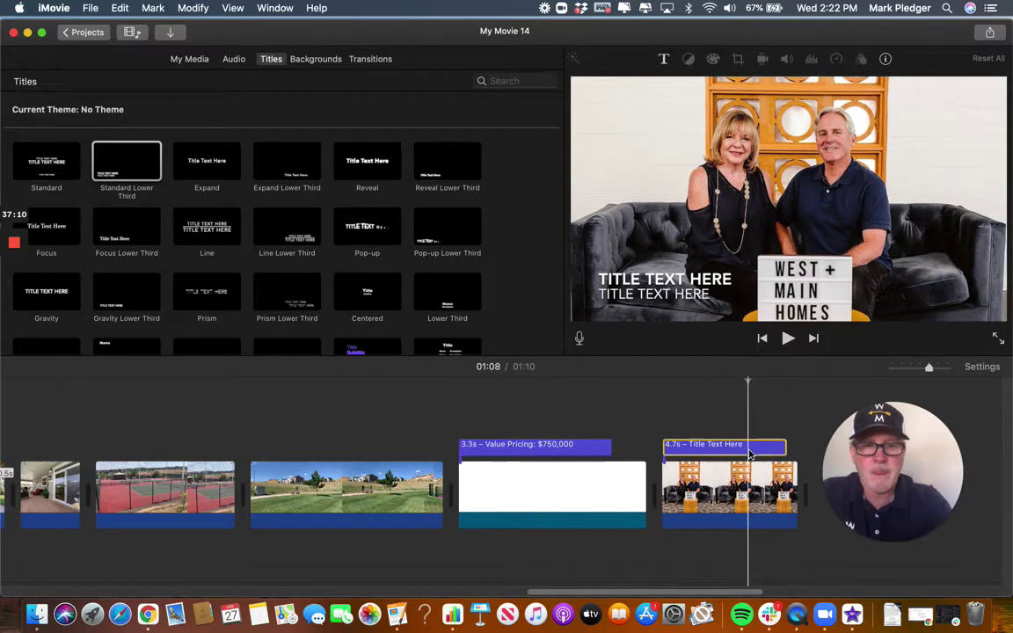
click(749, 448)
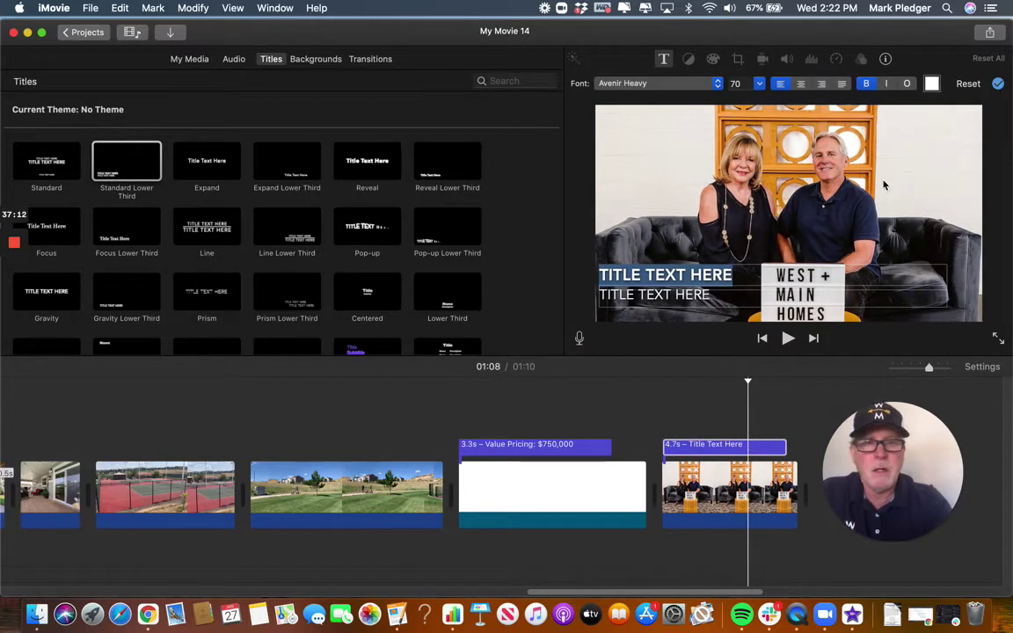
Type the contact heading on the lower-third title's first line.
click(931, 84)
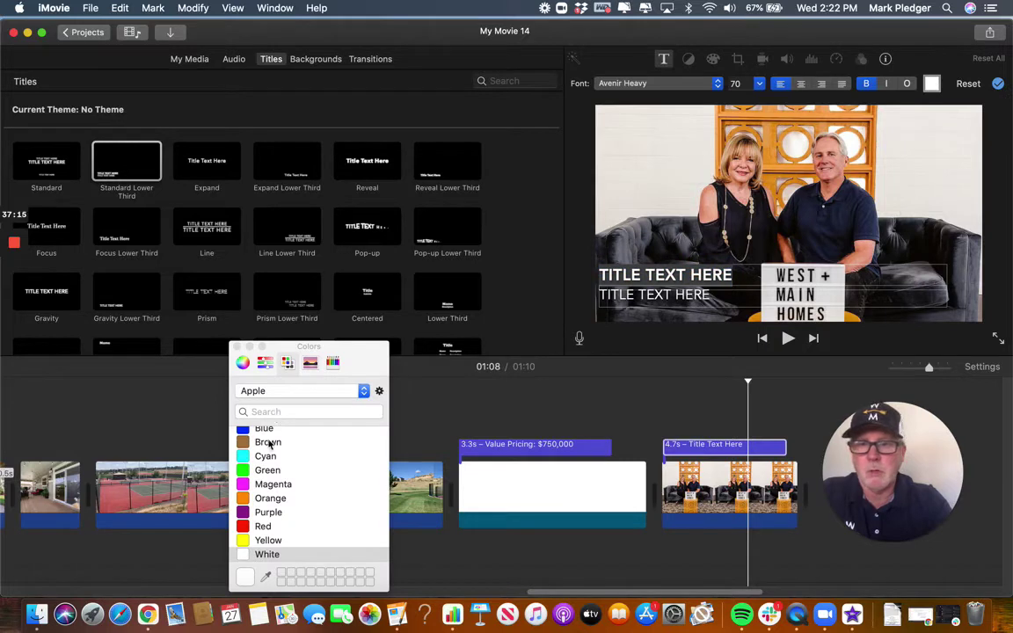
scroll(270, 444, up, 1)
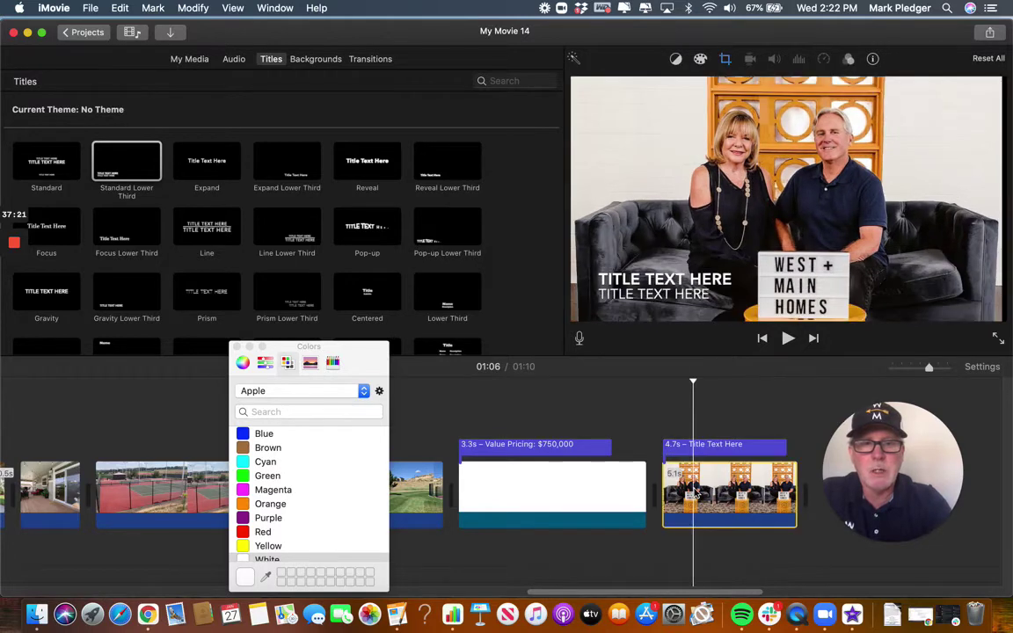
click(750, 447)
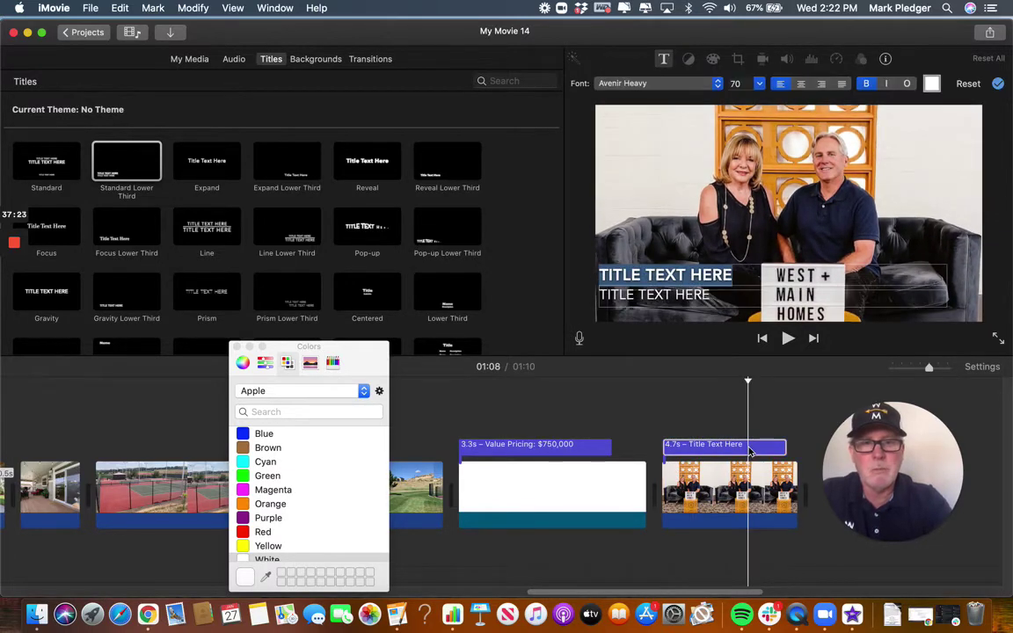
text(CONTACT)
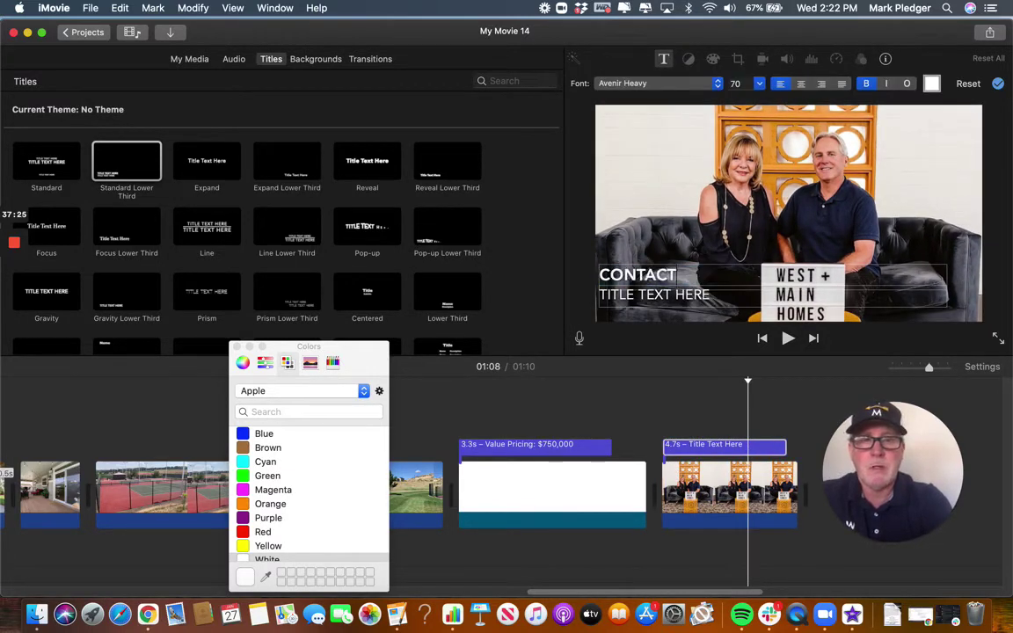
text( SUE:)
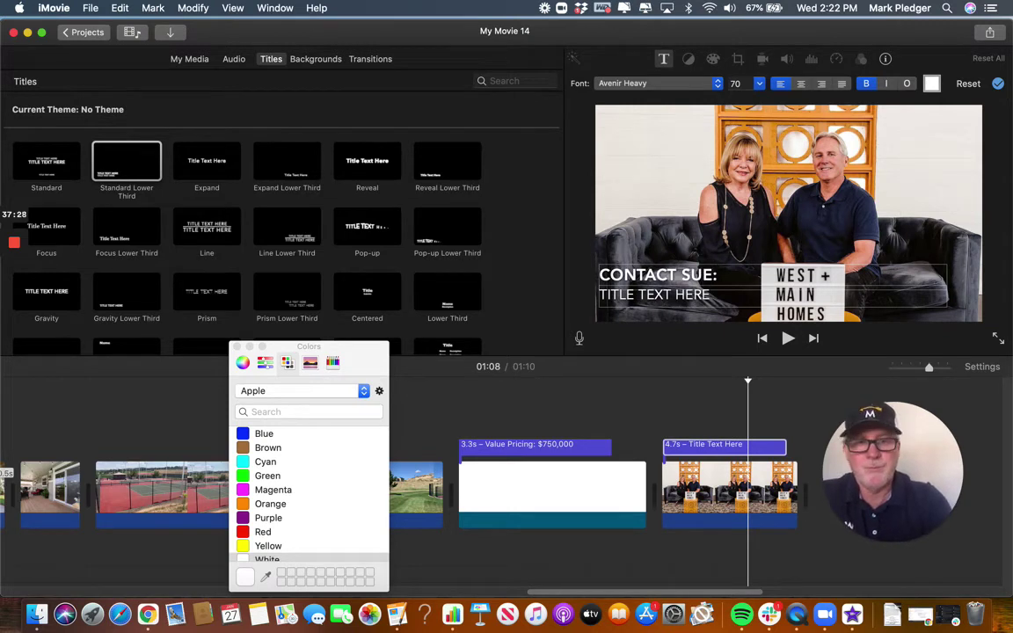
Enter the contact phone number on the second line and close the Colors panel.
key(Tab)
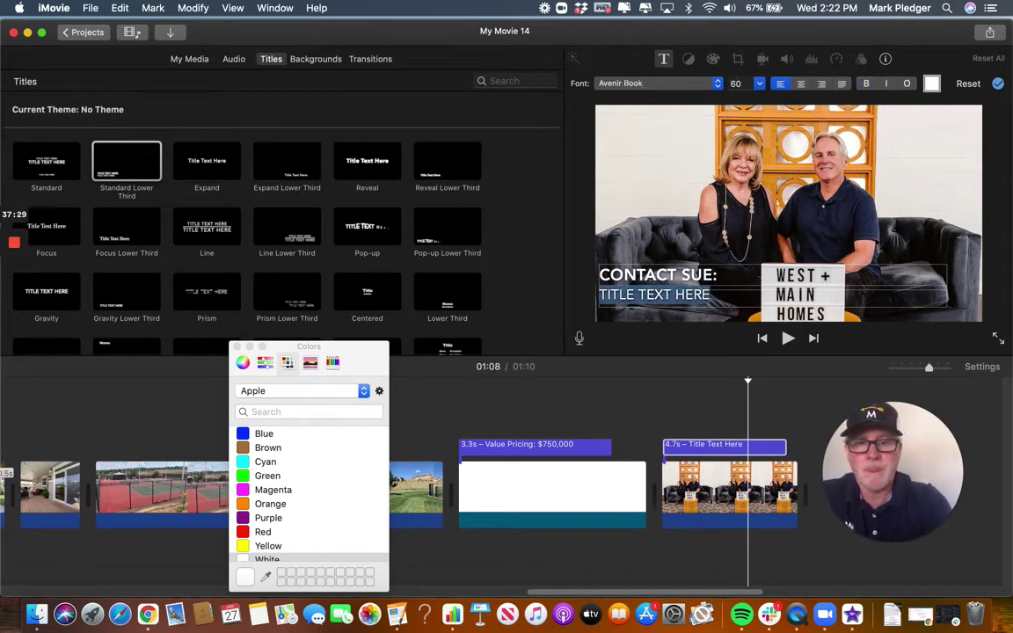
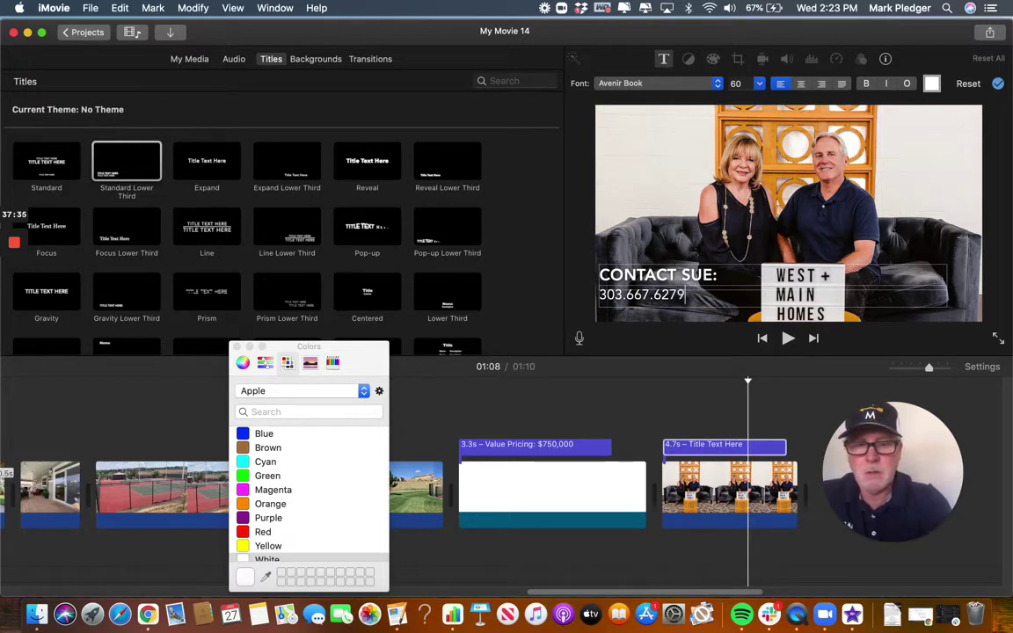
key(super+a)
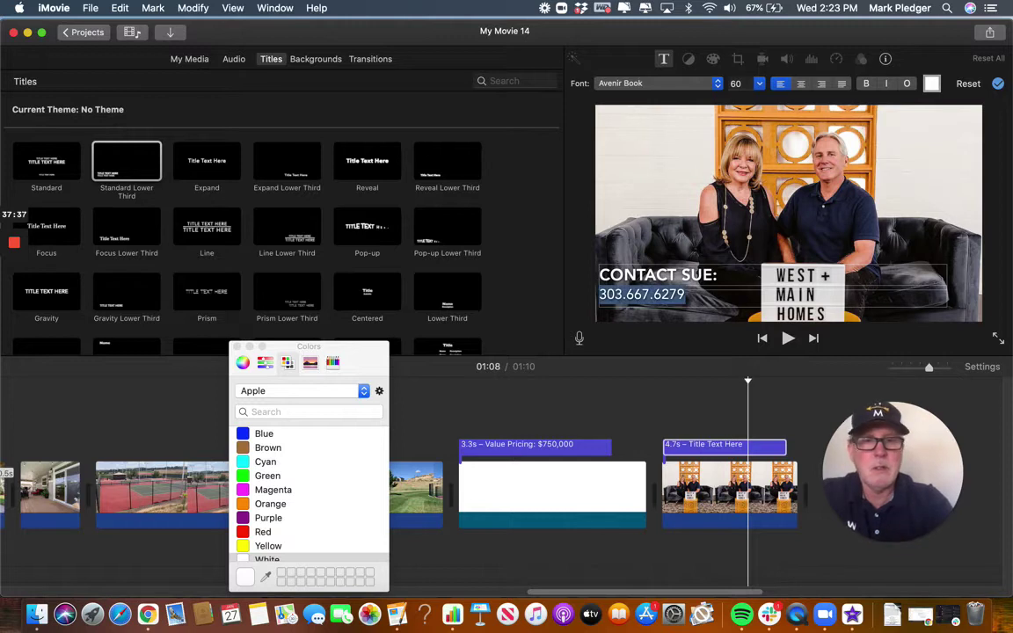
key(Escape)
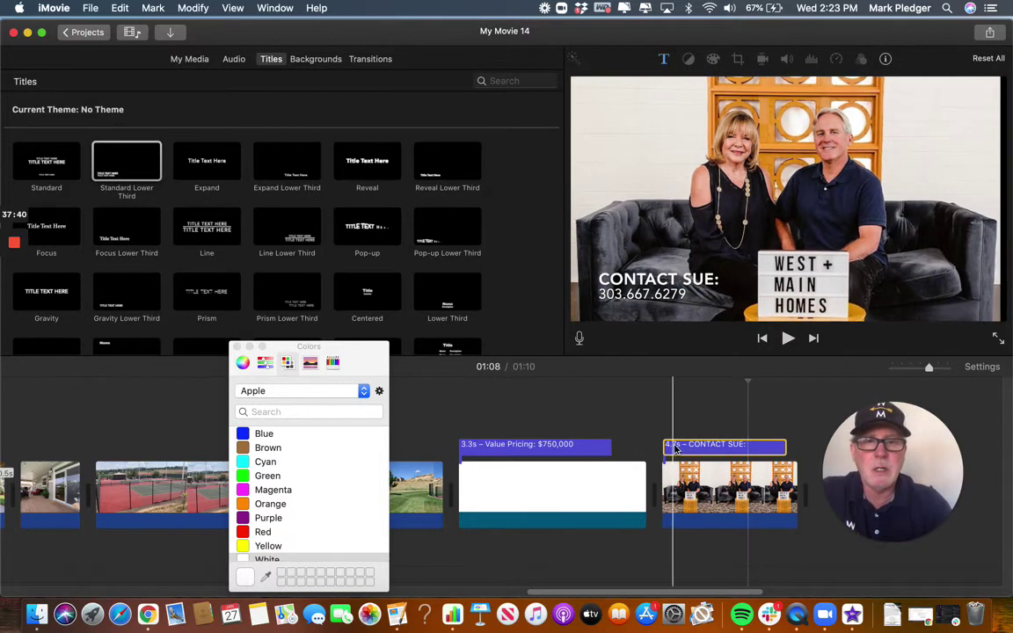
click(753, 448)
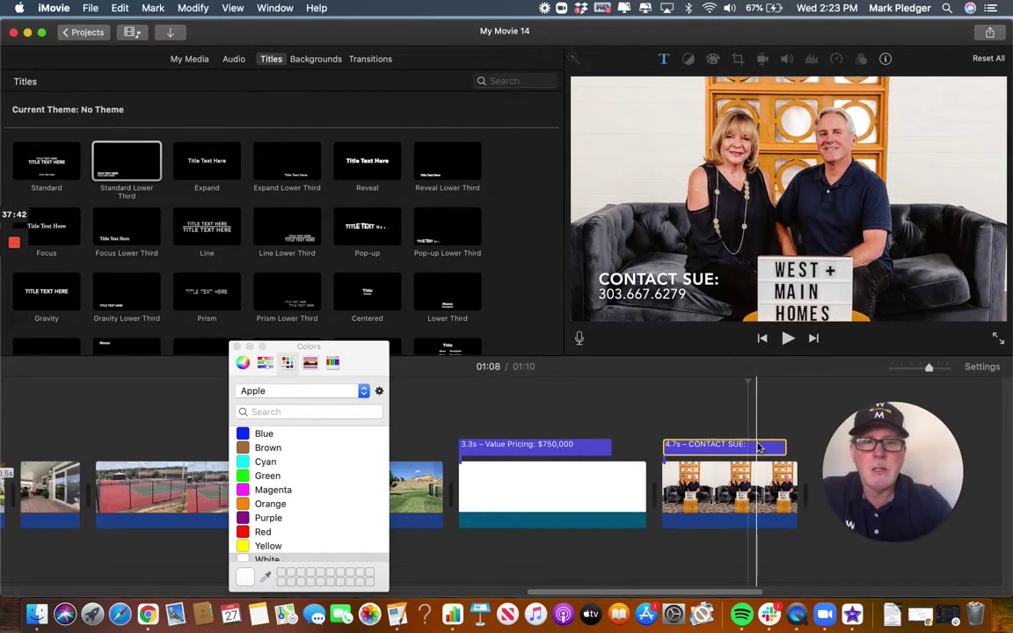
click(236, 347)
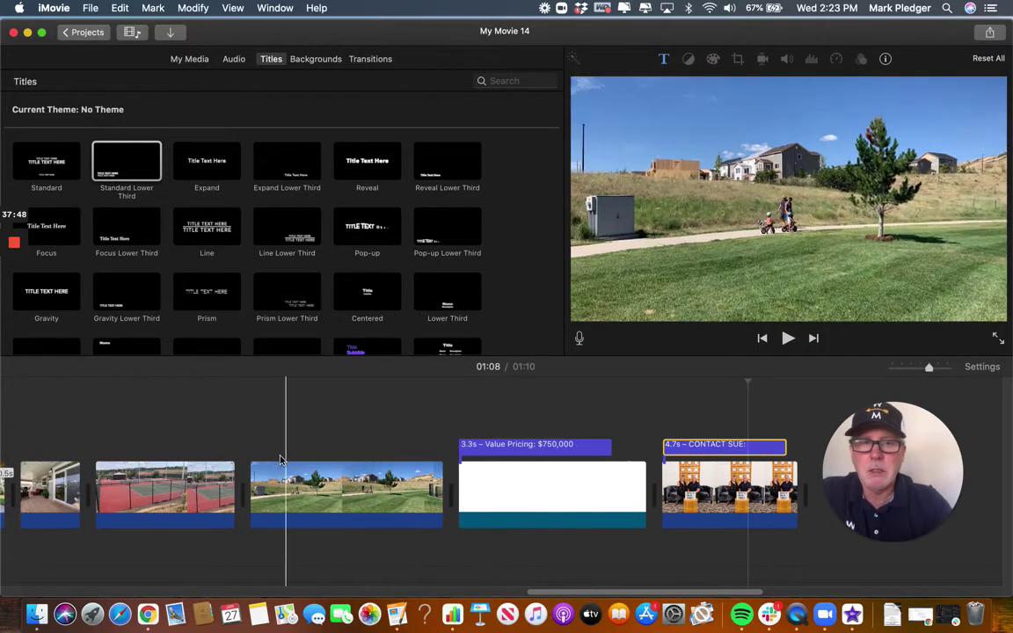
scroll(272, 457, left, 5)
scroll(271, 459, left, 20)
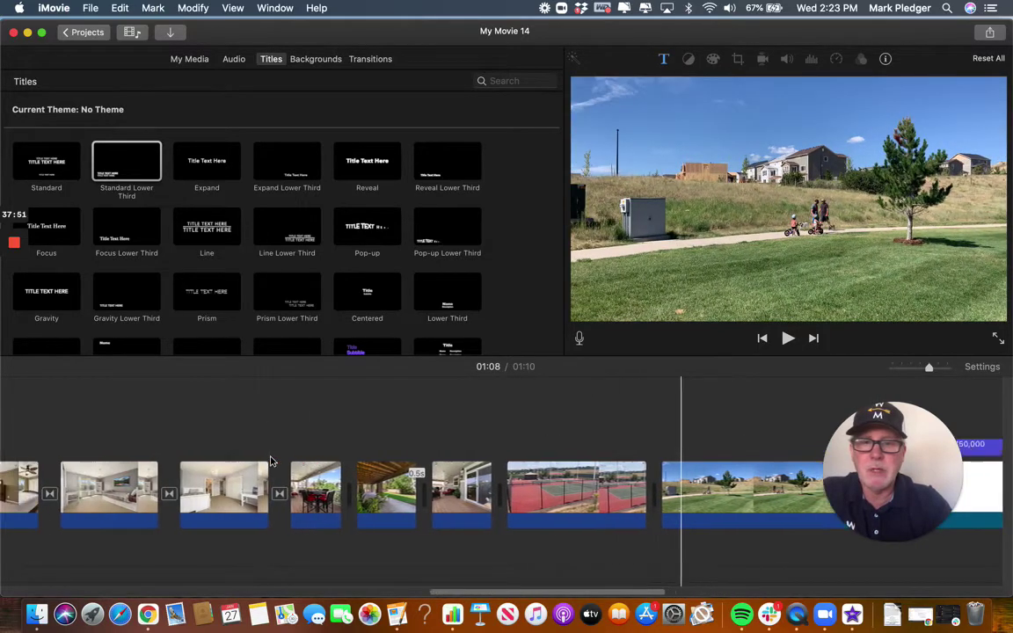
scroll(270, 460, left, 20)
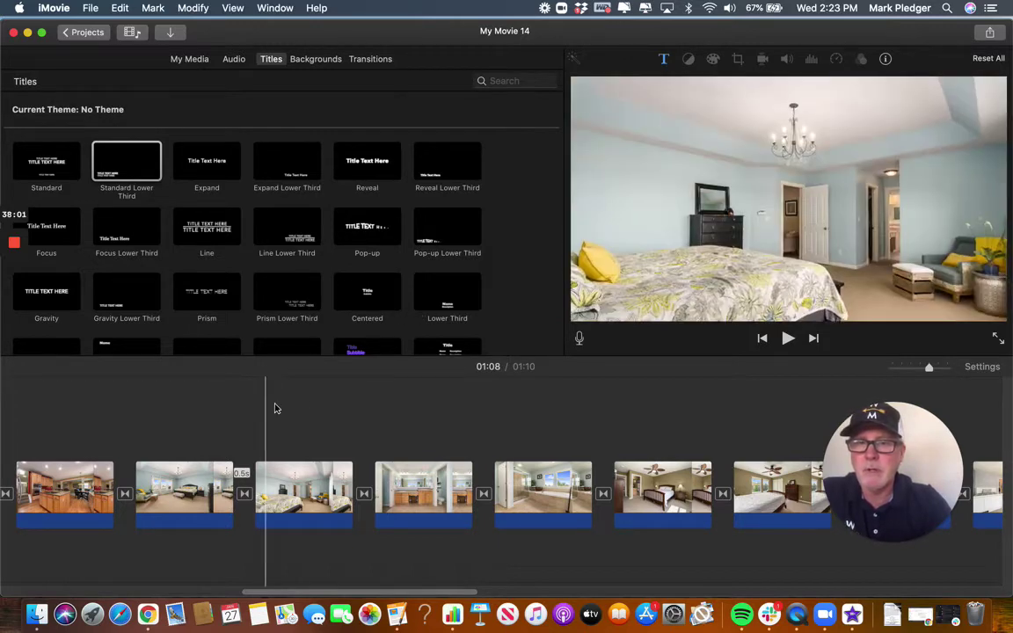
scroll(299, 404, left, 15)
scroll(301, 403, left, 5)
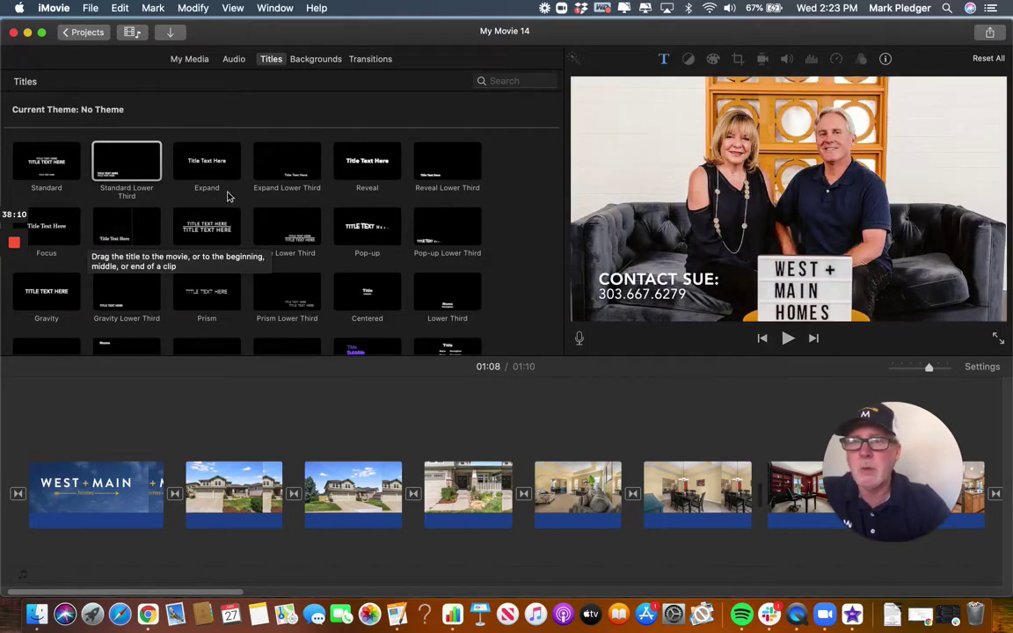
Add an Expand Lower Third over the first house-exterior clip showing the property's street address.
click(301, 174)
drag(304, 172, 197, 444)
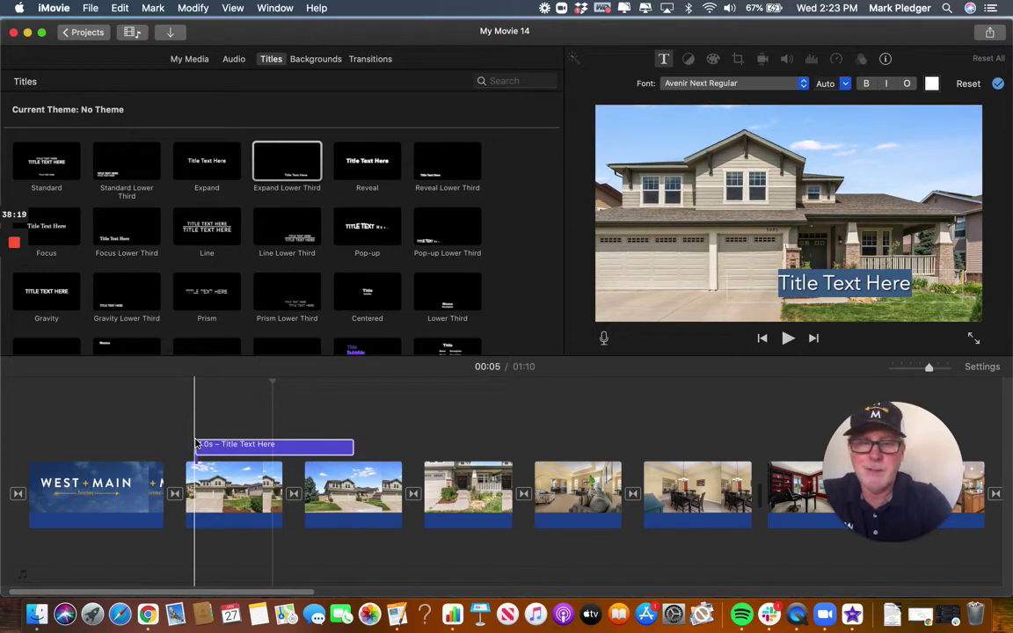
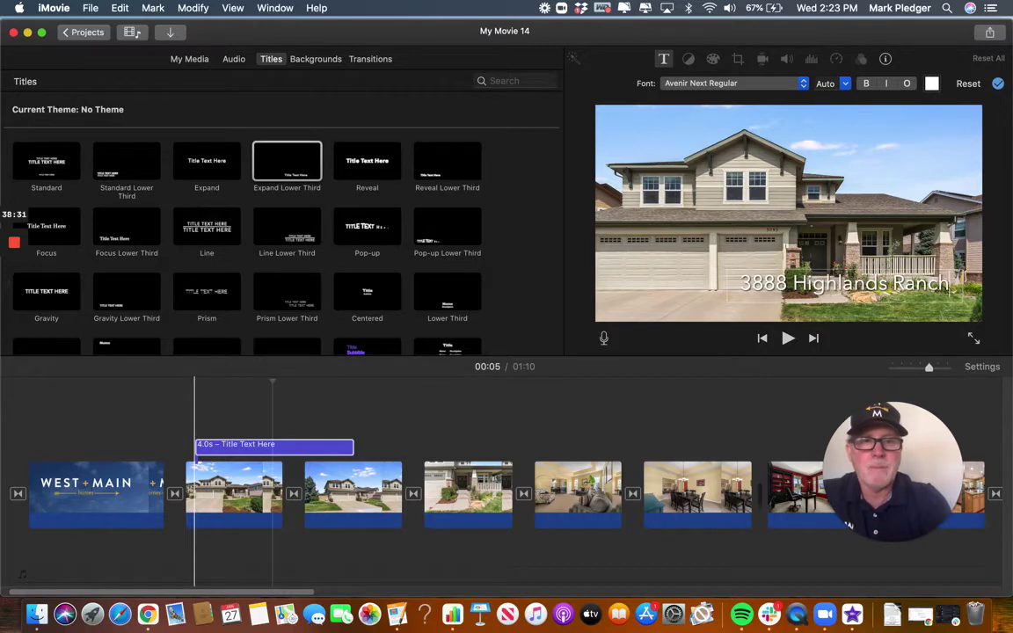
key(Escape)
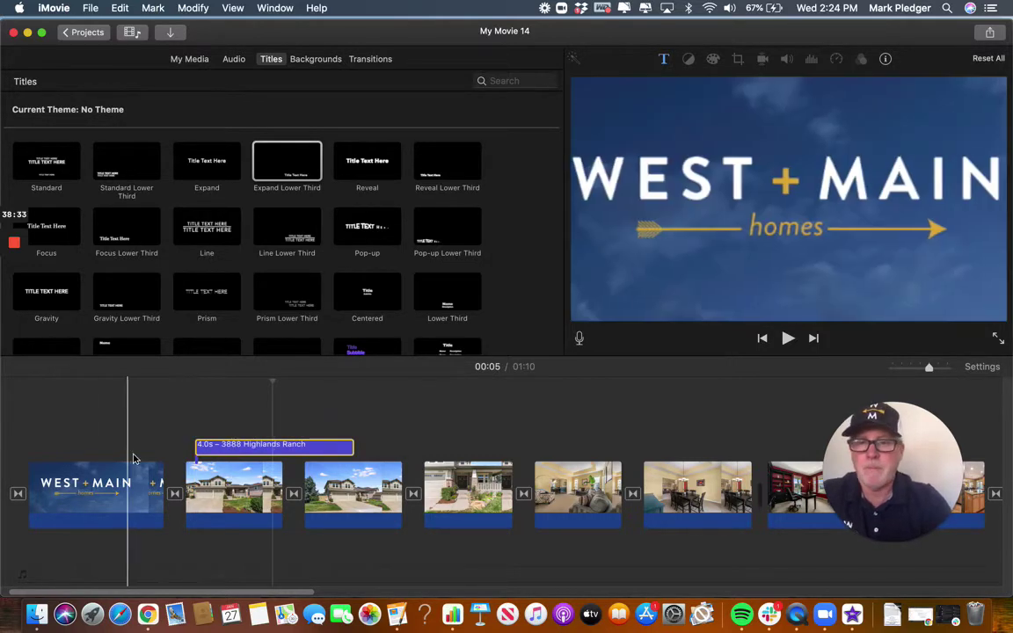
Add an extra Expand Lower Third by mistake, then delete both pieces of it.
click(280, 413)
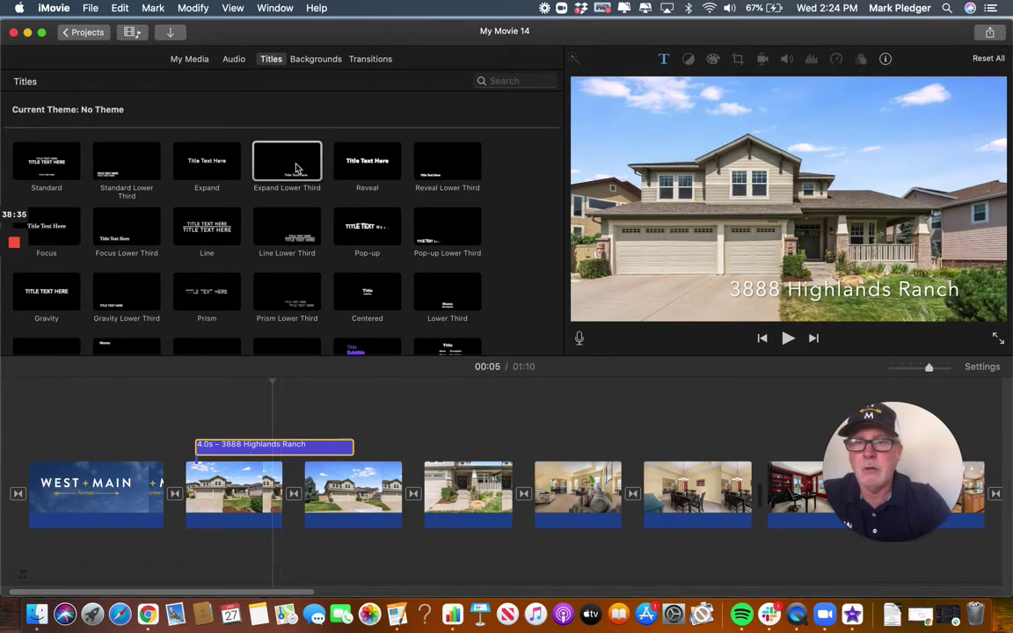
drag(268, 151, 562, 449)
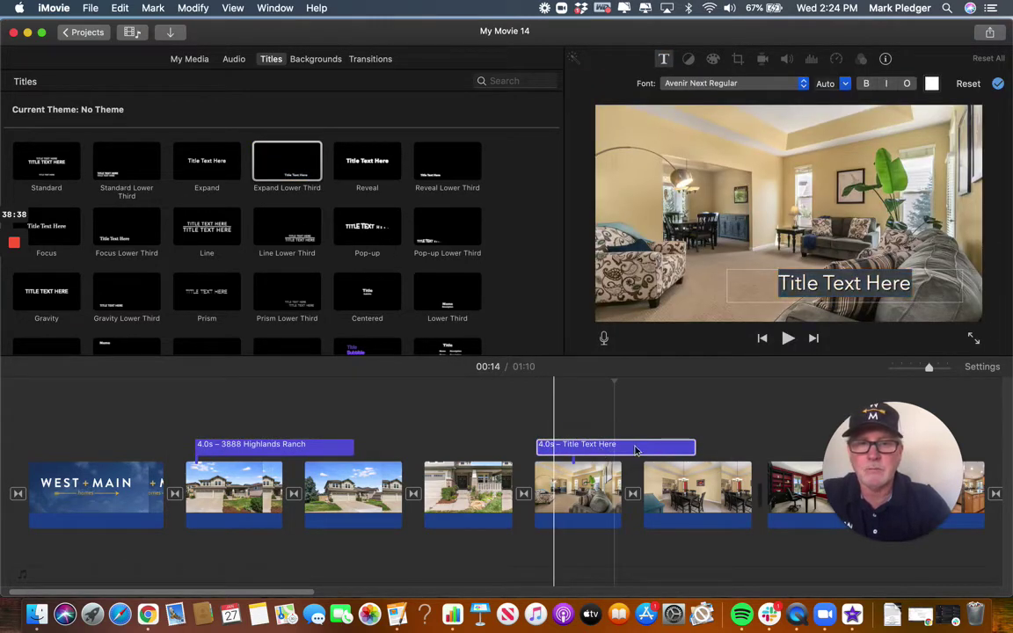
click(609, 452)
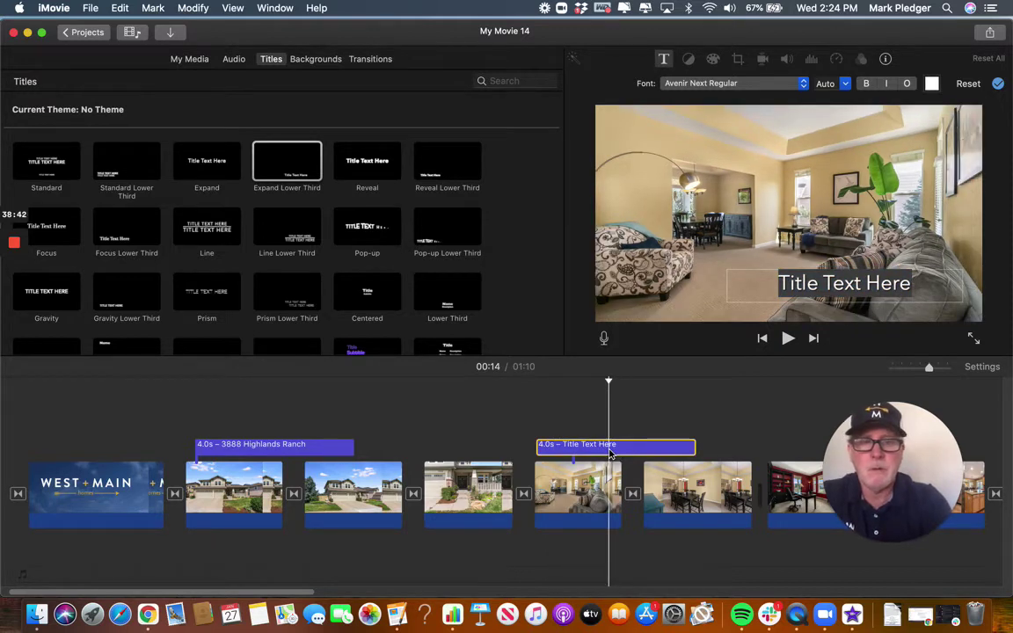
text(or)
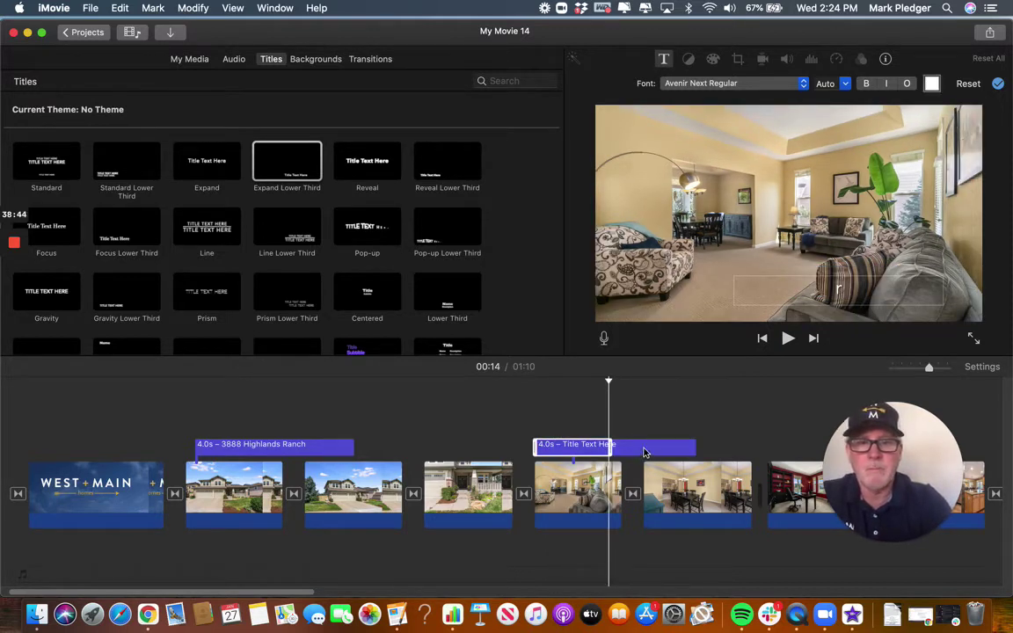
click(599, 449)
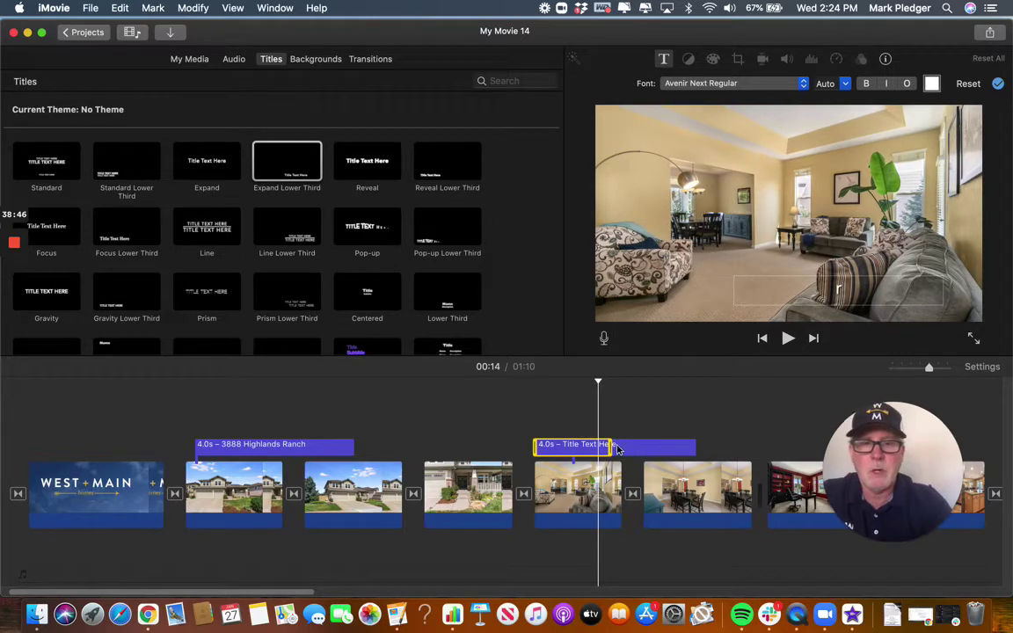
key(Delete)
click(658, 449)
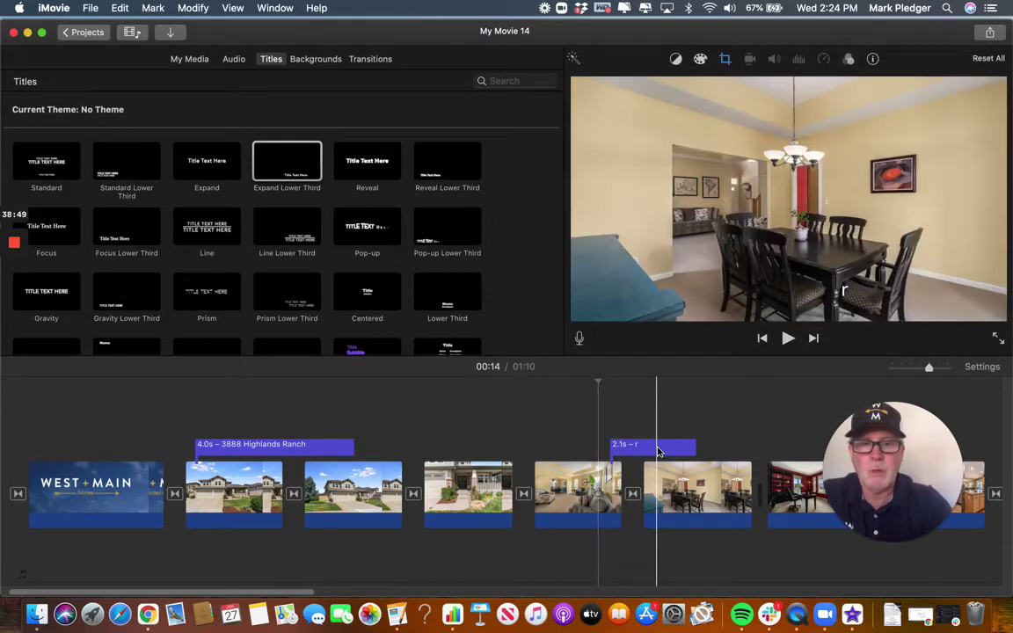
key(Delete)
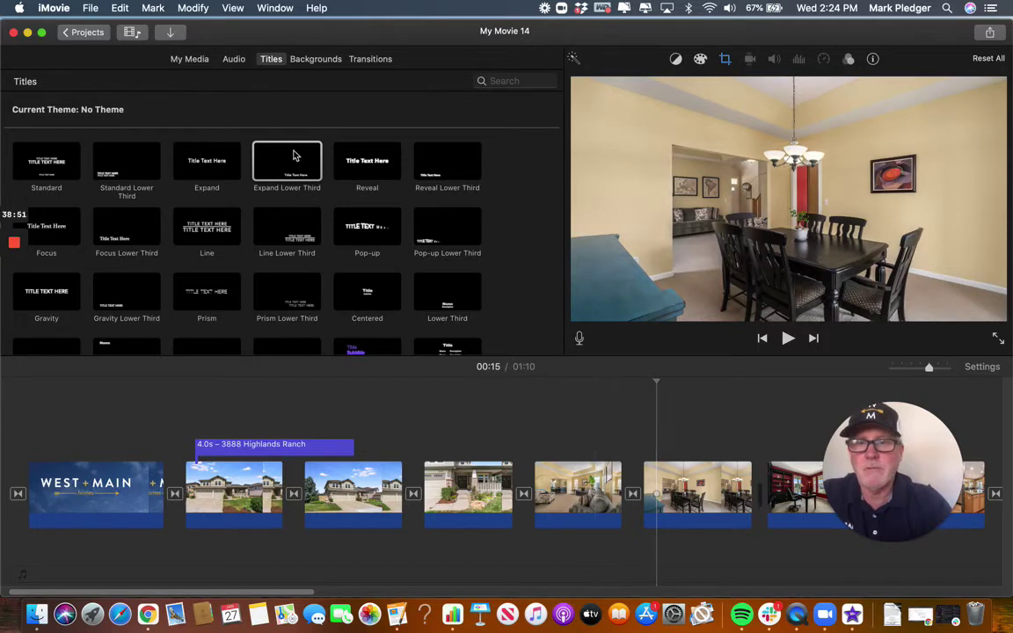
Place an Expand Lower Third reading 'Dining Room' over the living-room clip.
click(294, 156)
drag(294, 155, 540, 431)
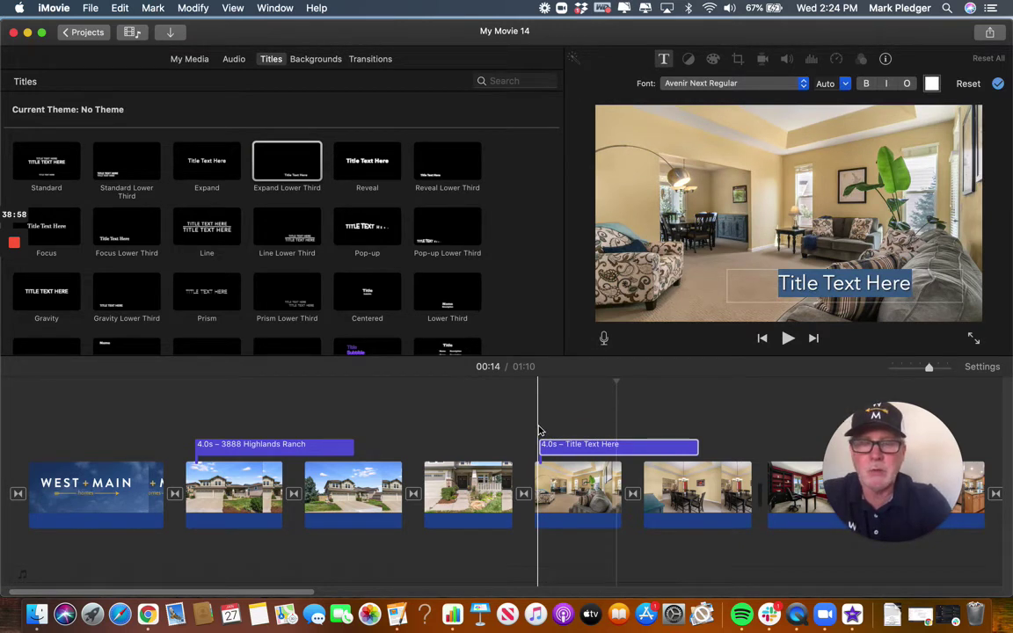
text(Dining)
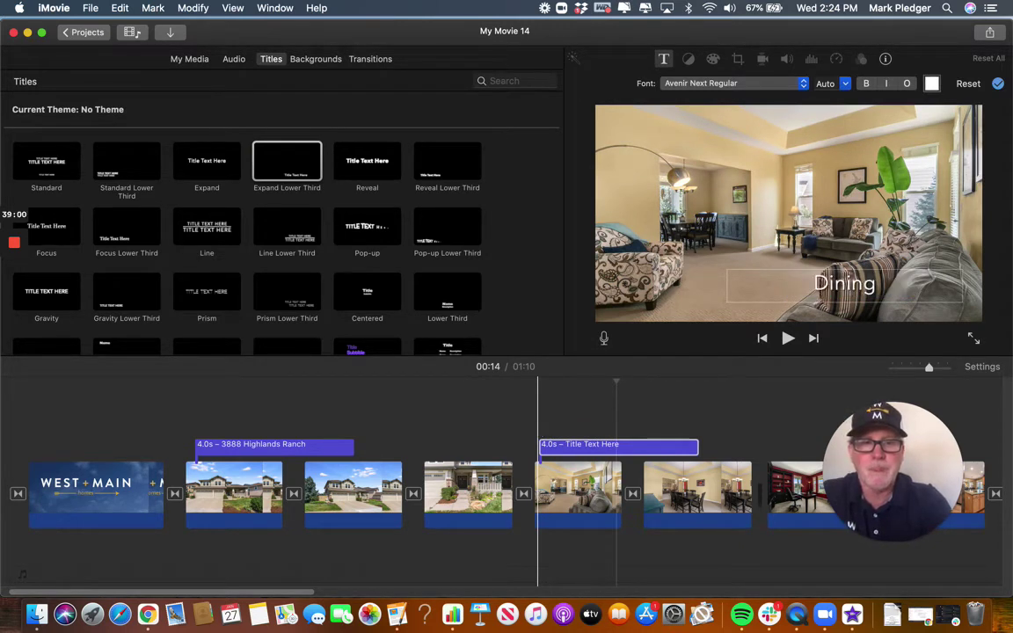
text( Room)
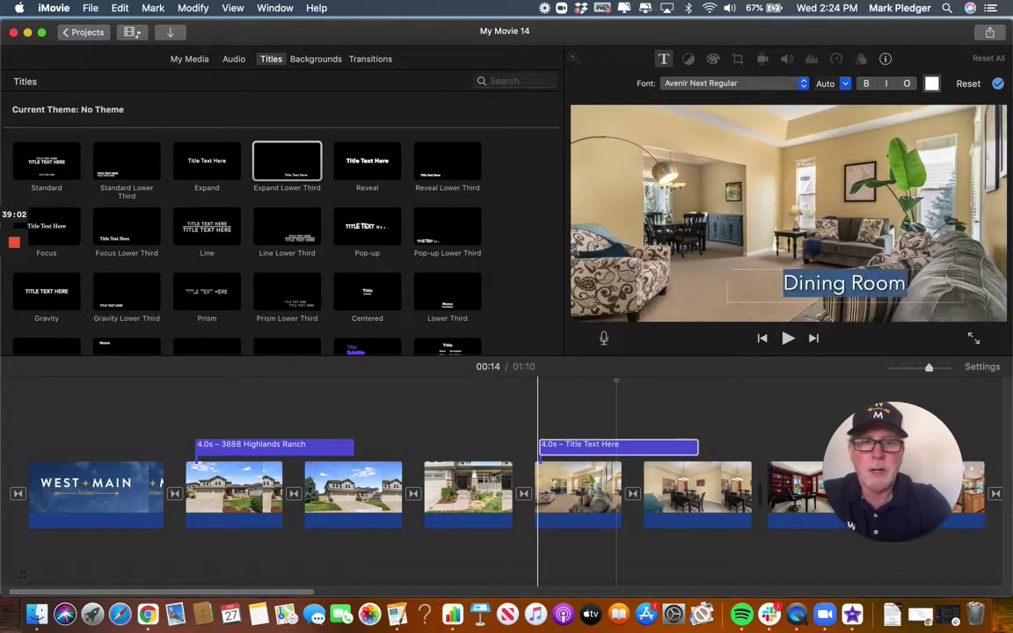
key(Escape)
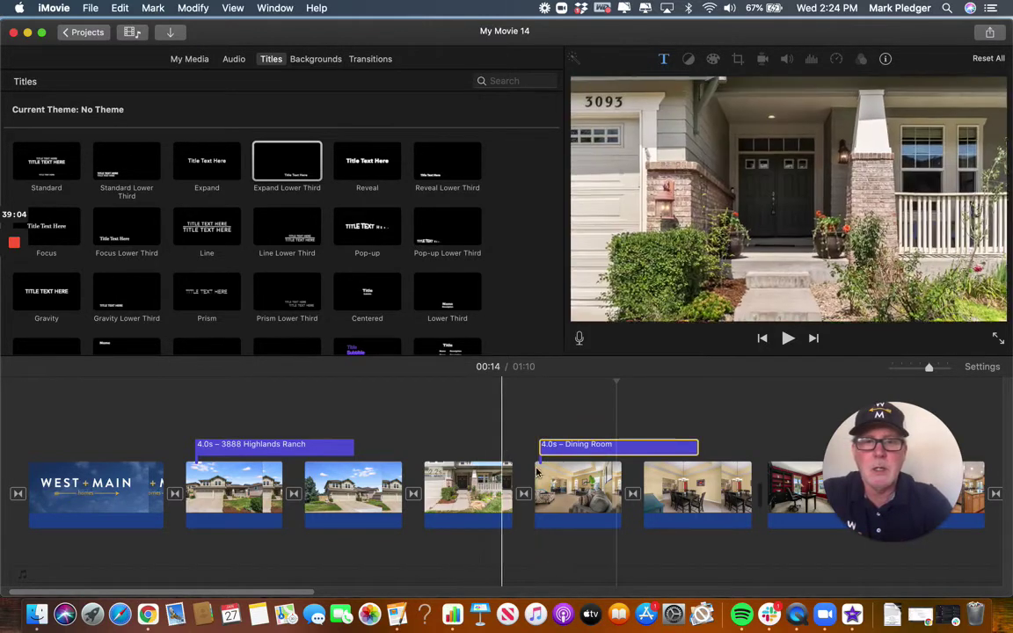
Drag the living-room photo with its Dining Room title after the dining-table shot at 3.0 seconds.
click(626, 449)
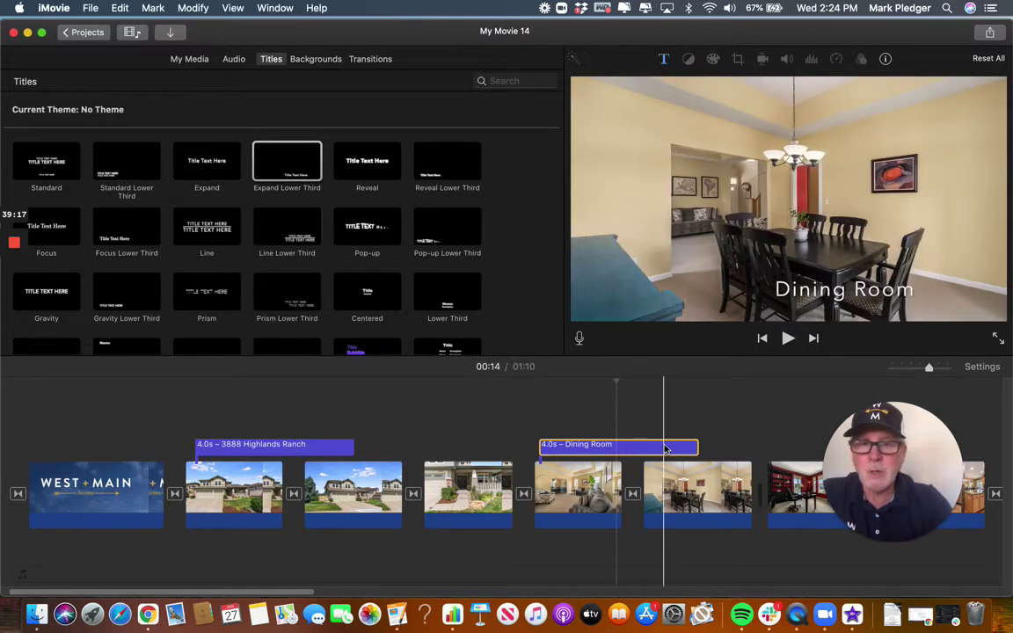
scroll(443, 432, right, 10)
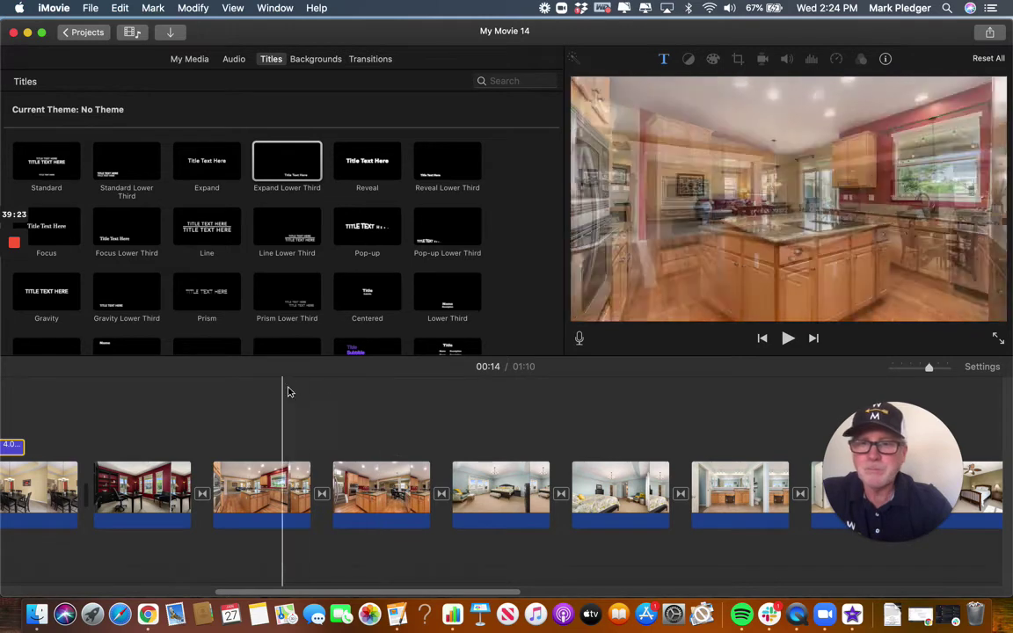
scroll(324, 402, left, 9)
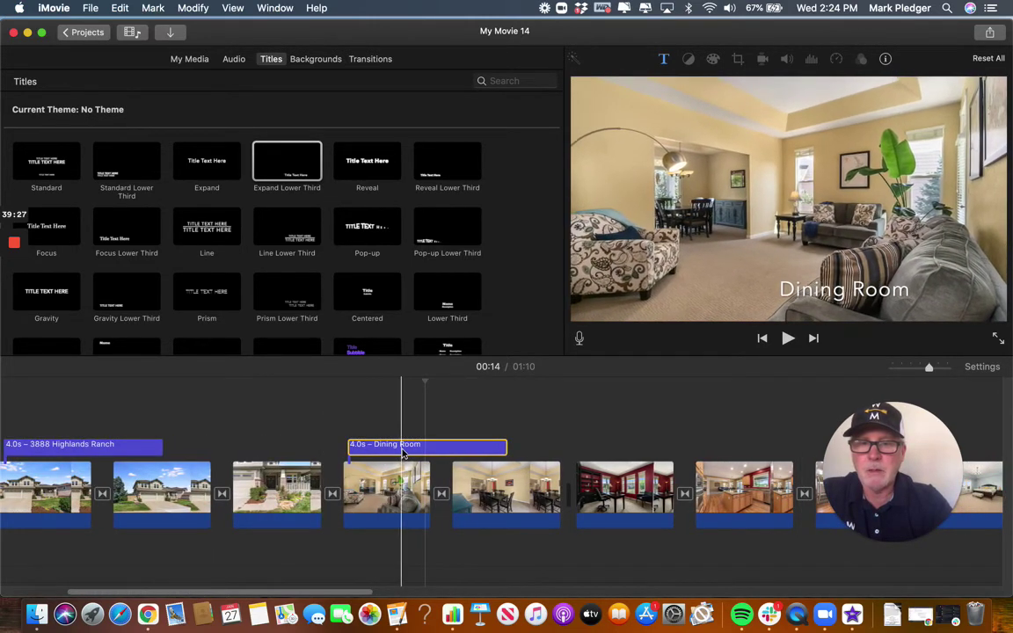
click(387, 494)
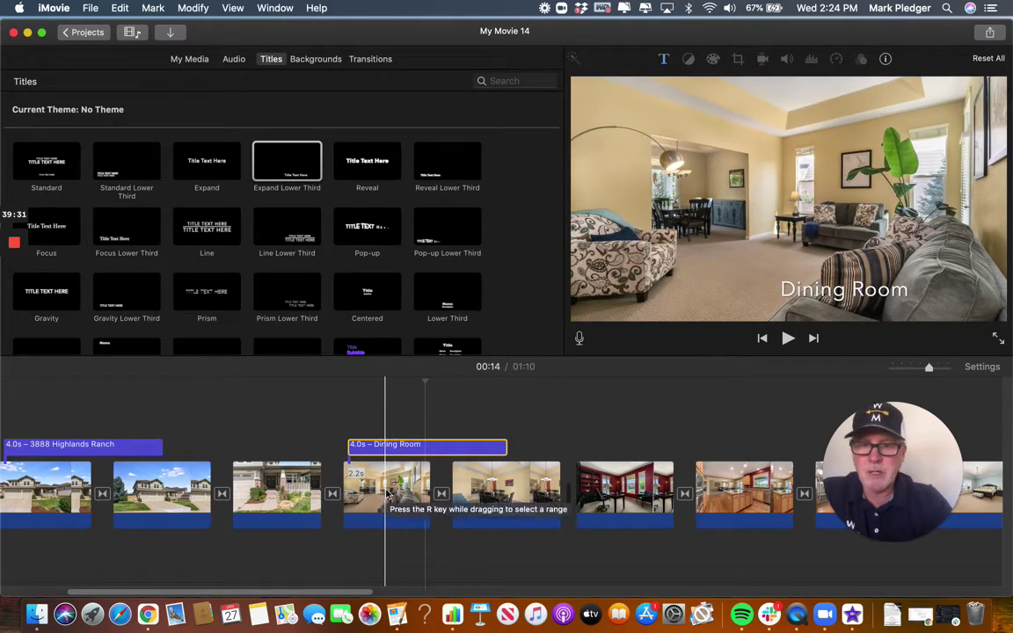
drag(387, 494, 512, 484)
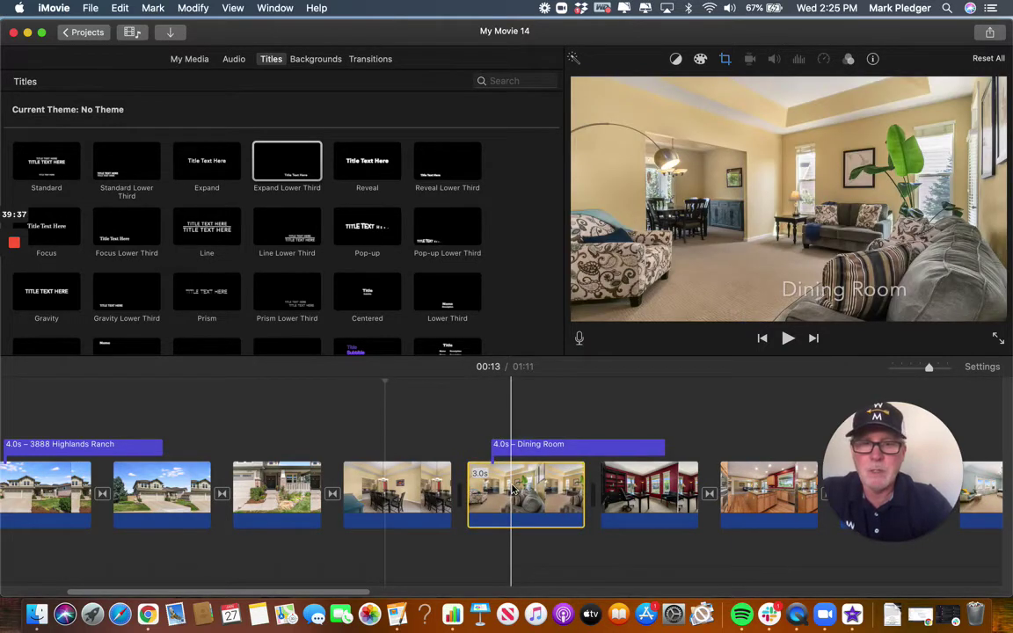
Open the Dining Room title and play the movie back to review its placement.
double_click(573, 447)
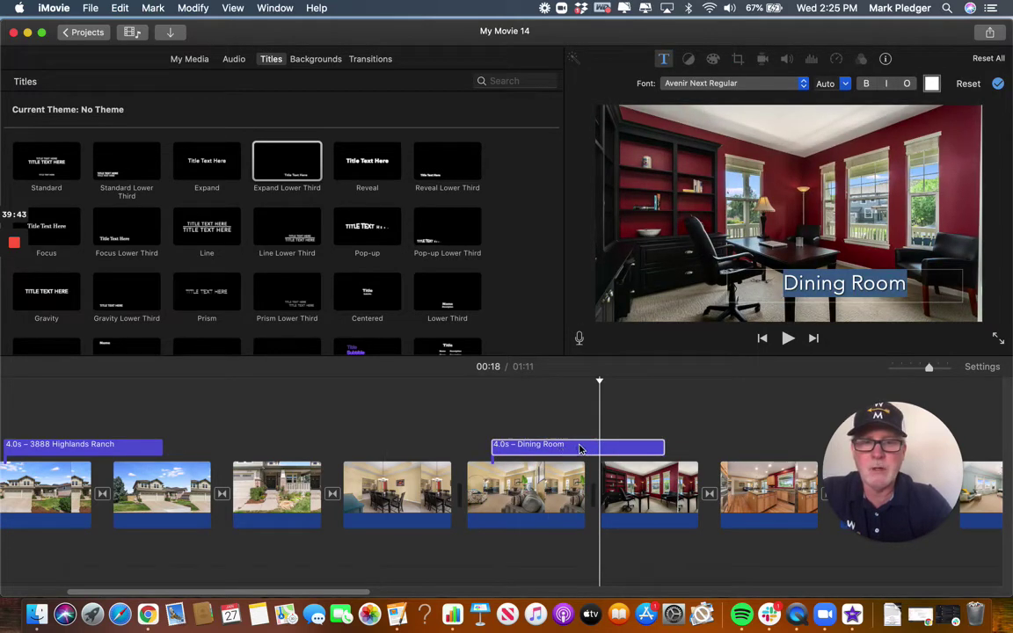
click(530, 488)
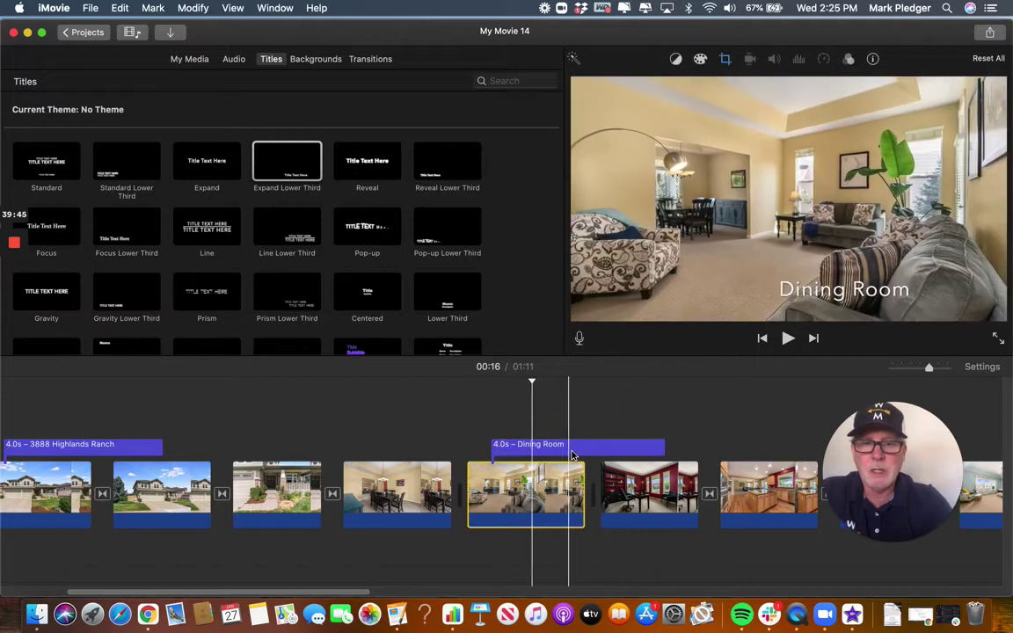
double_click(571, 450)
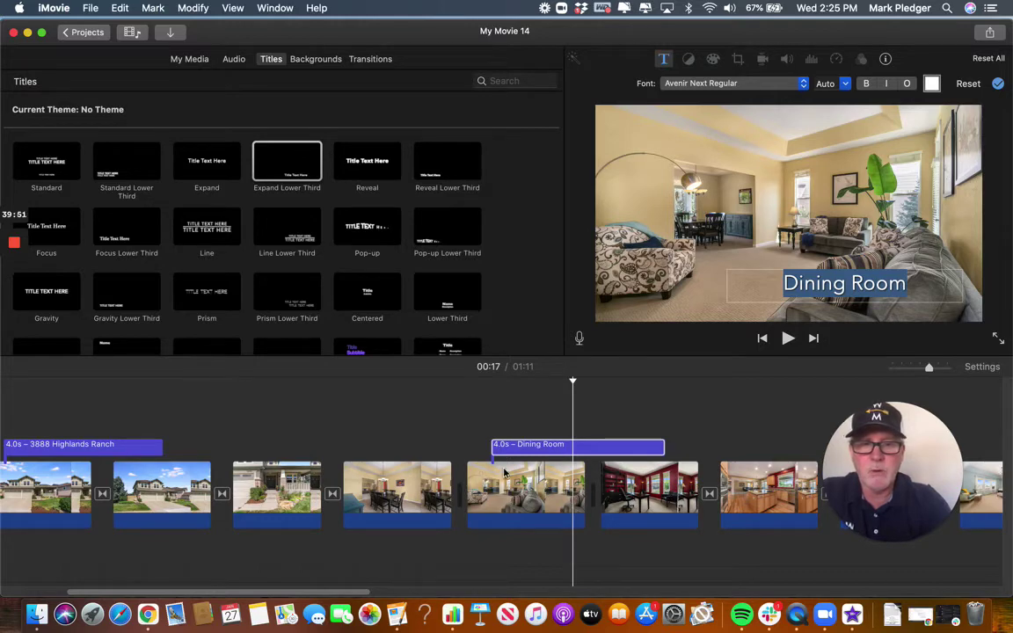
click(395, 437)
click(397, 437)
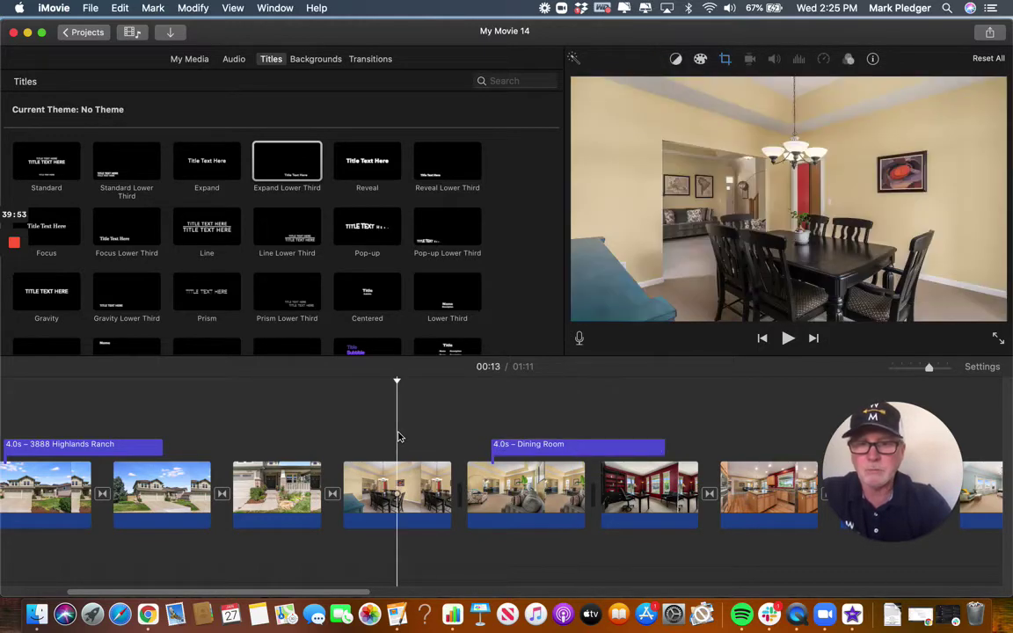
key(space)
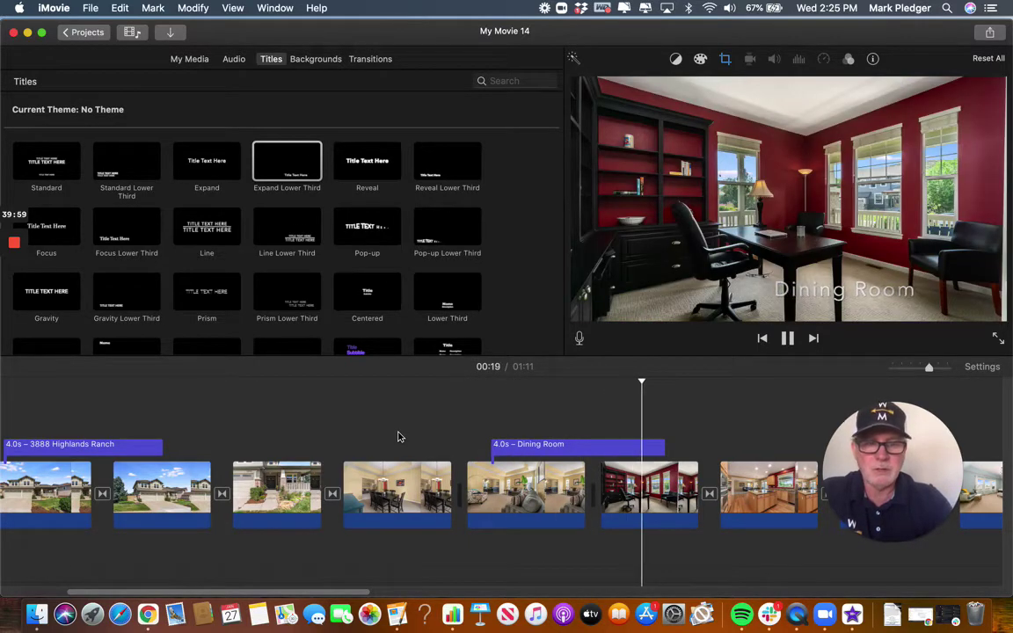
click(523, 479)
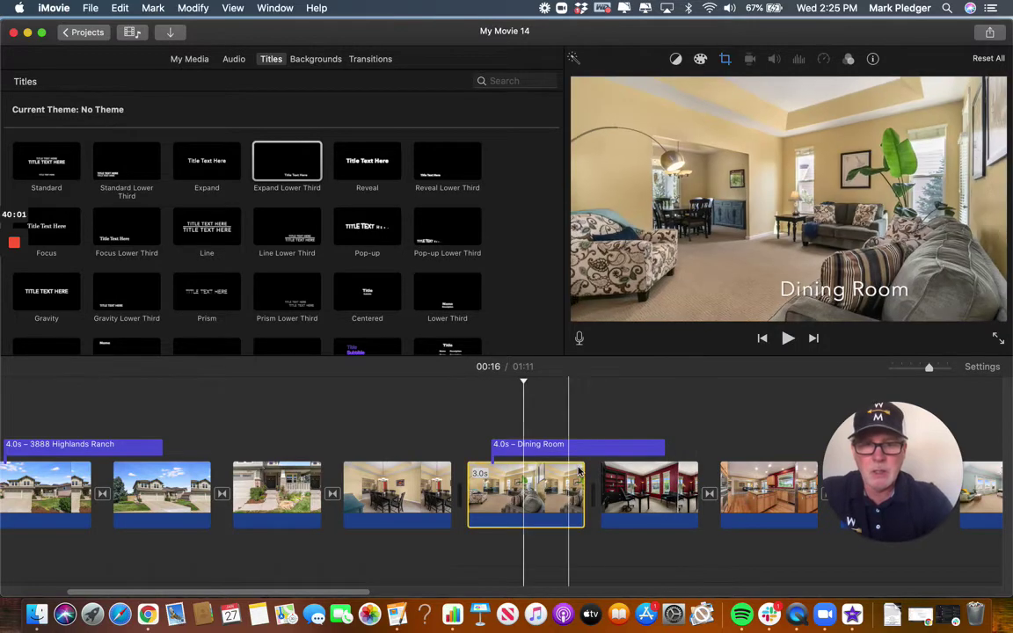
Trim the Dining Room title to 2.4 seconds so it ends with the living-room photo.
drag(664, 445, 596, 446)
double_click(510, 446)
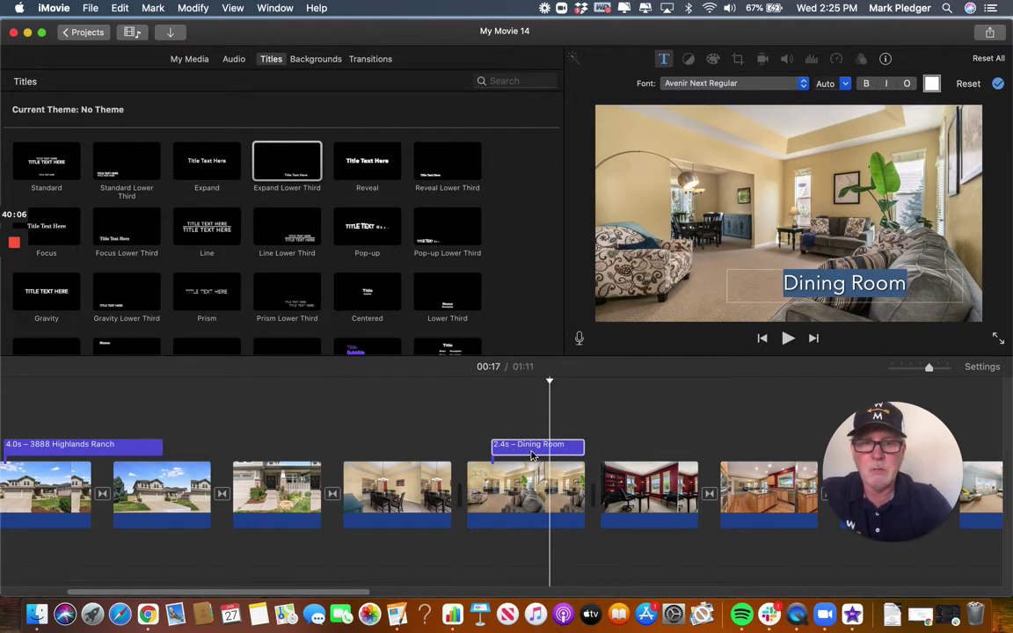
click(506, 495)
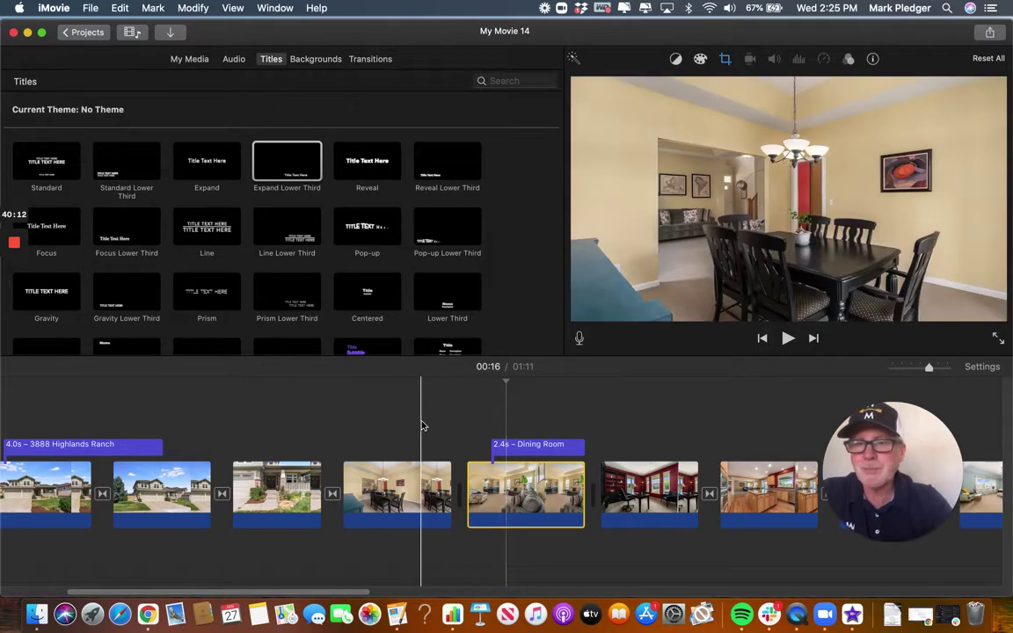
Add a Standard Lower Third title over the opening West + Main logo clip.
scroll(422, 458, left, 5)
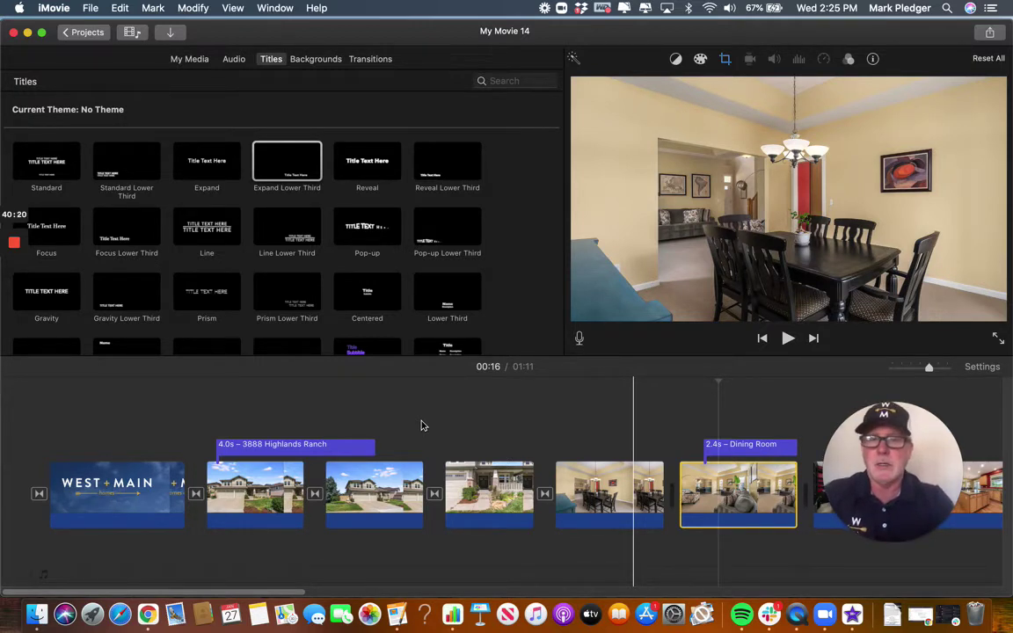
click(128, 492)
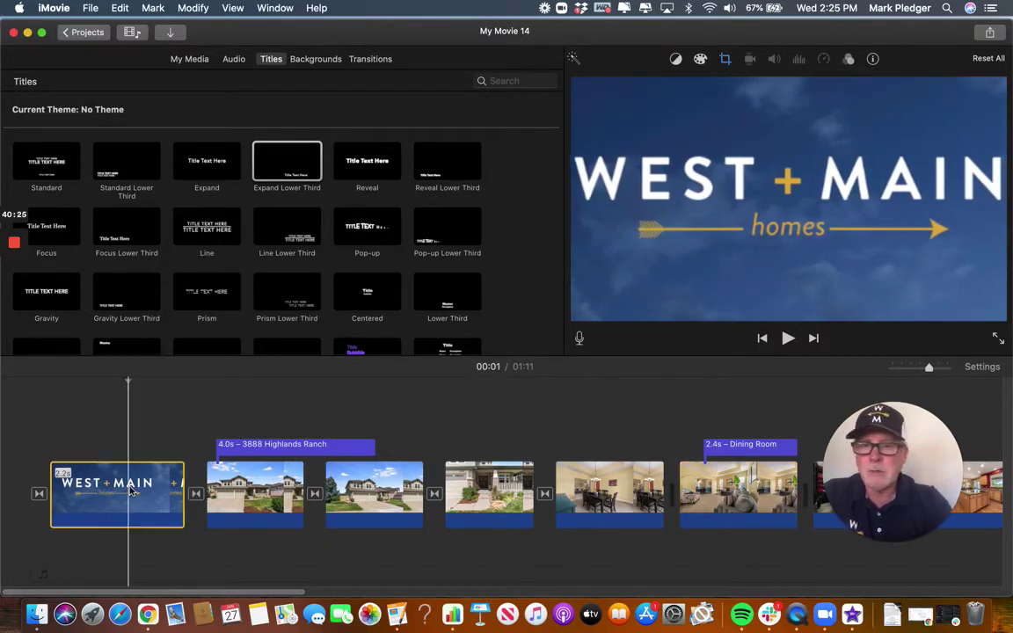
click(123, 167)
drag(123, 167, 58, 442)
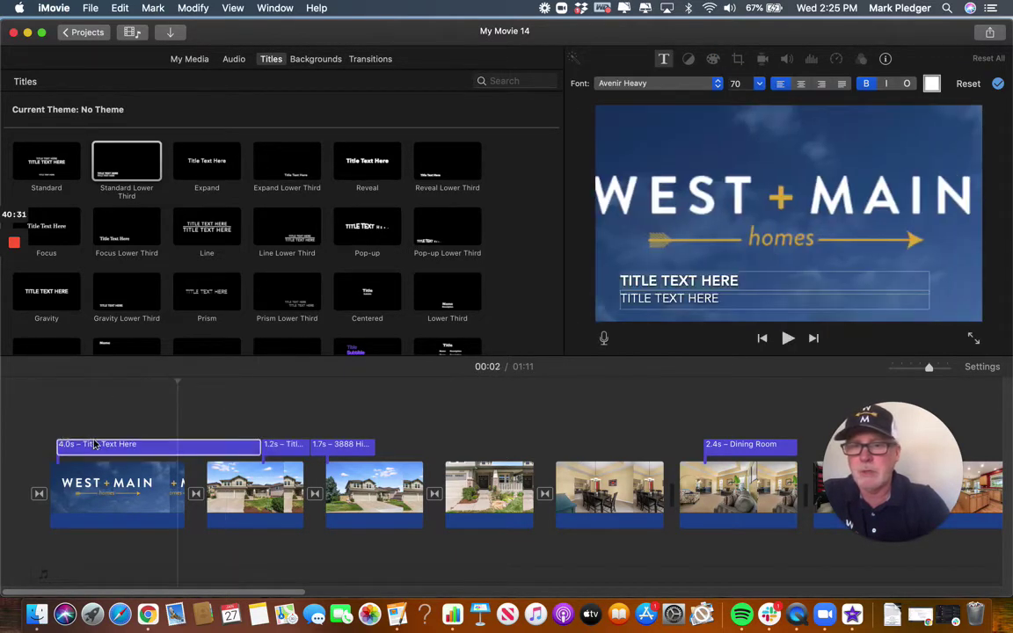
Delete the stray 4-second title from the start of the timeline.
click(286, 450)
key(BackSpace)
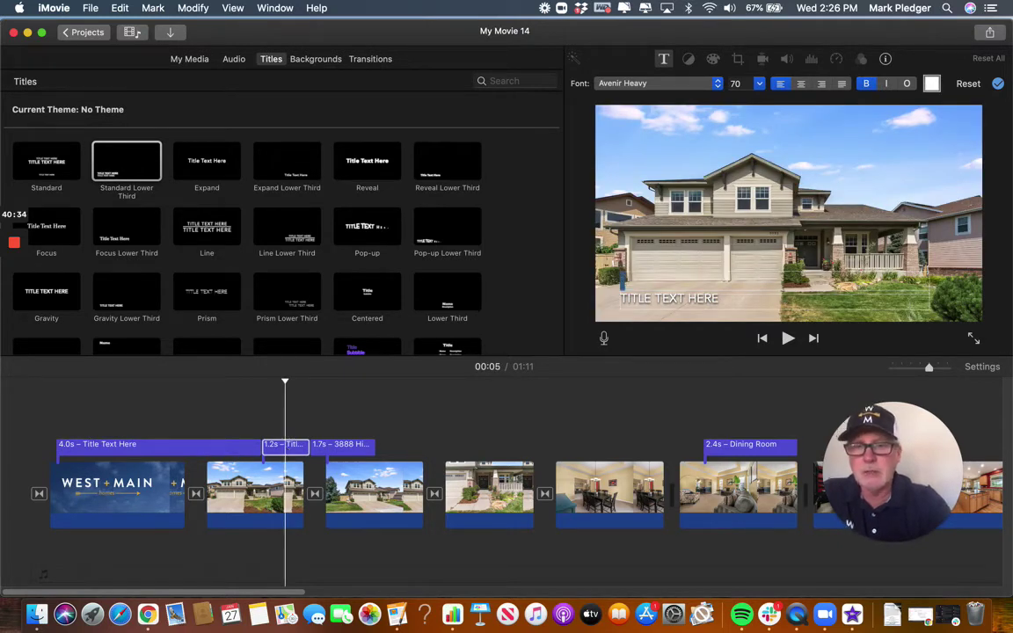
click(165, 450)
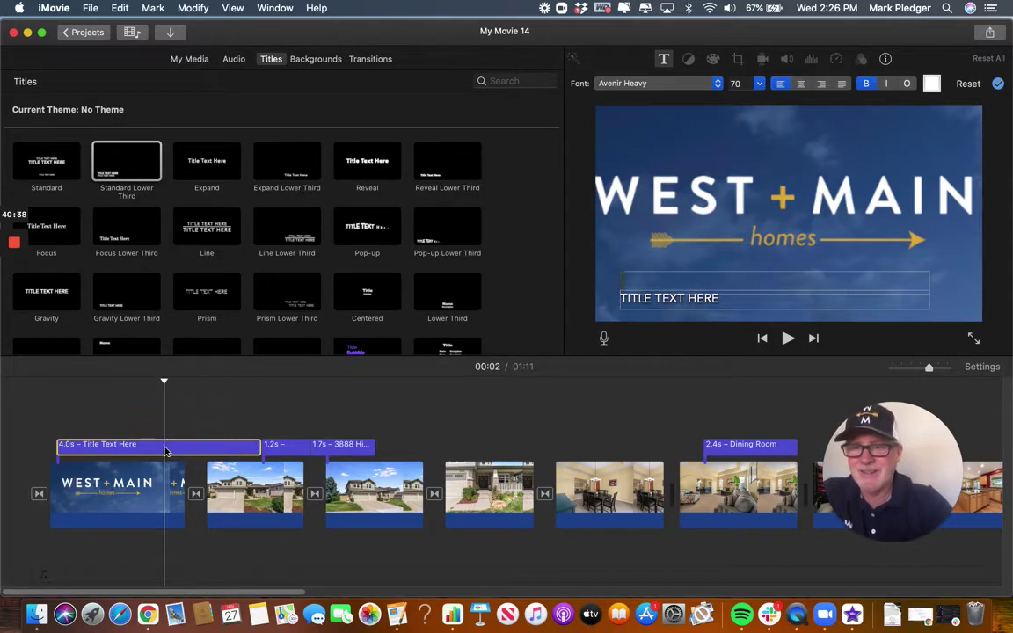
key(Delete)
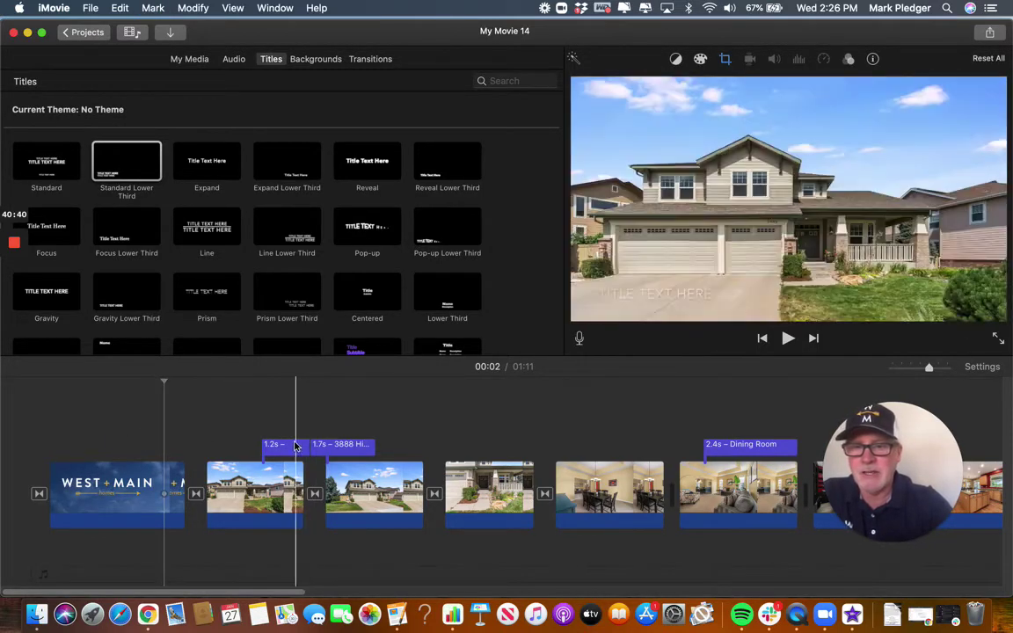
click(284, 447)
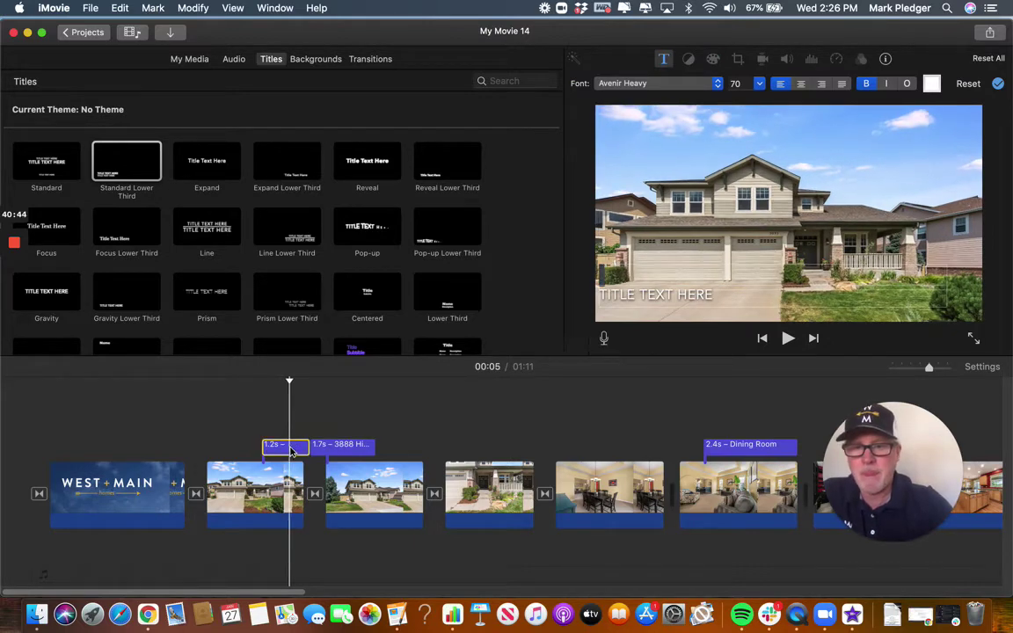
click(347, 448)
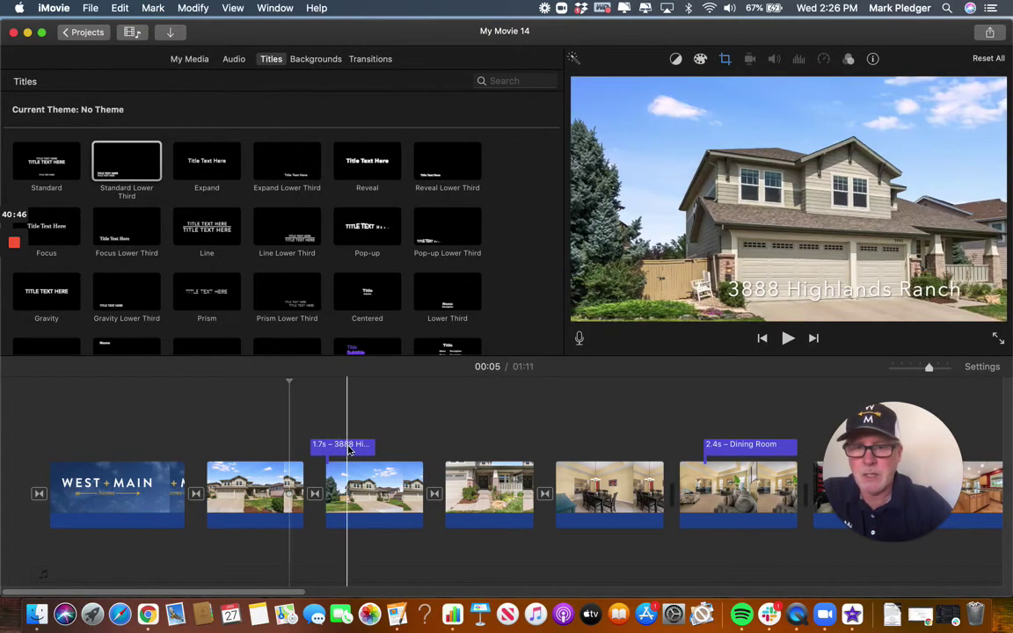
drag(349, 450, 278, 448)
click(132, 165)
drag(132, 165, 58, 441)
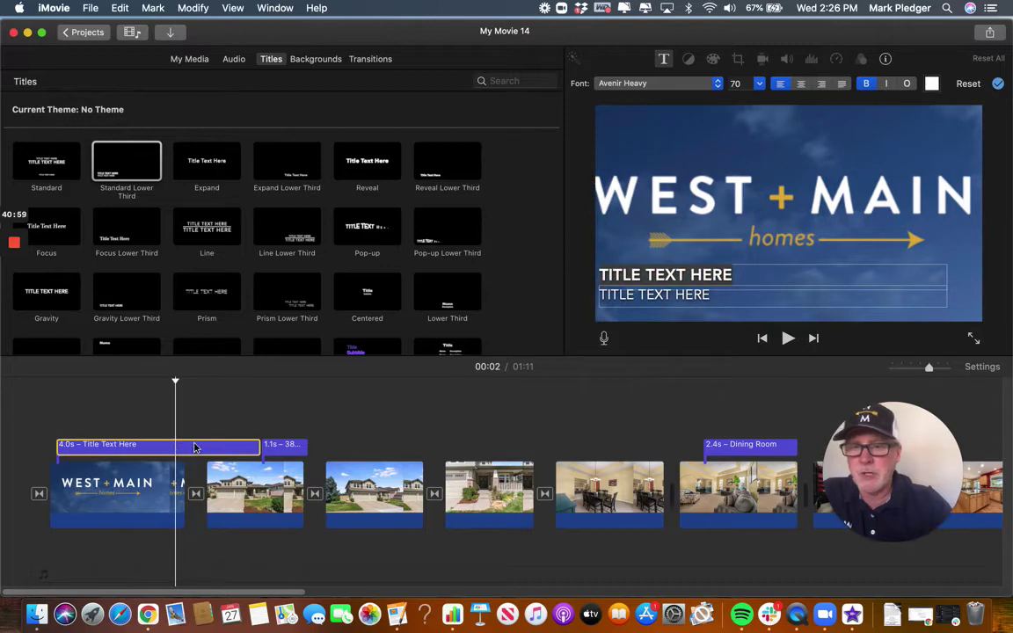
drag(254, 446, 182, 446)
click(272, 448)
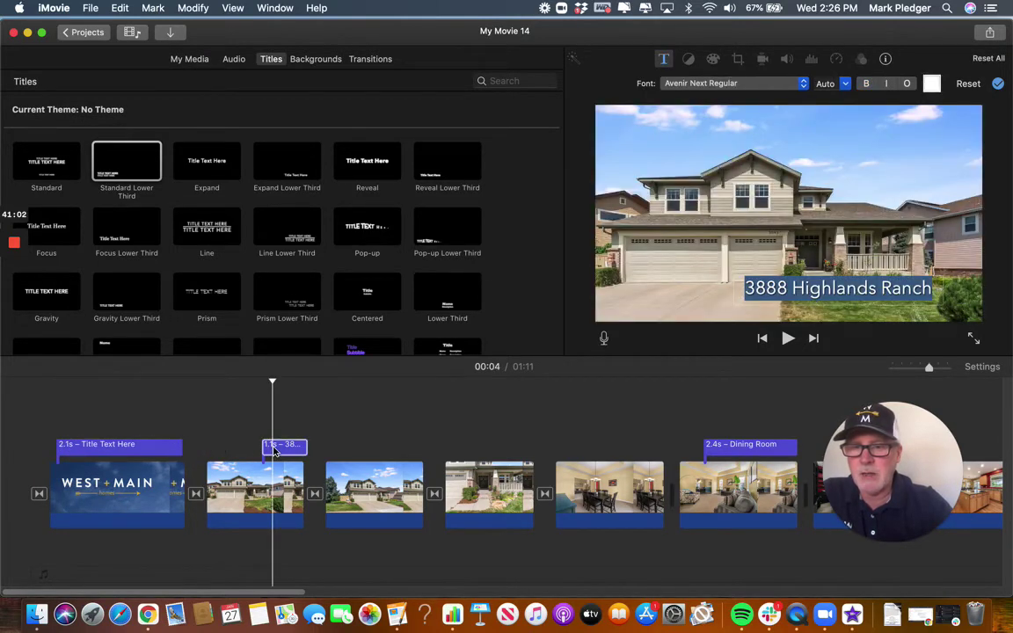
drag(256, 448, 220, 449)
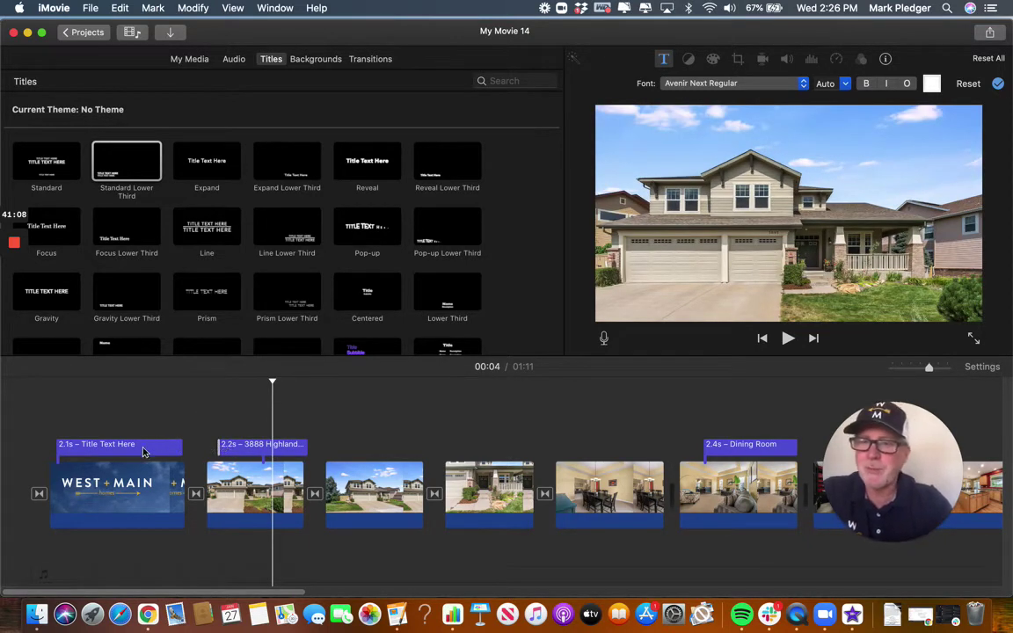
Add a 4-second placeholder title at the movie's end with the E shortcut.
click(144, 452)
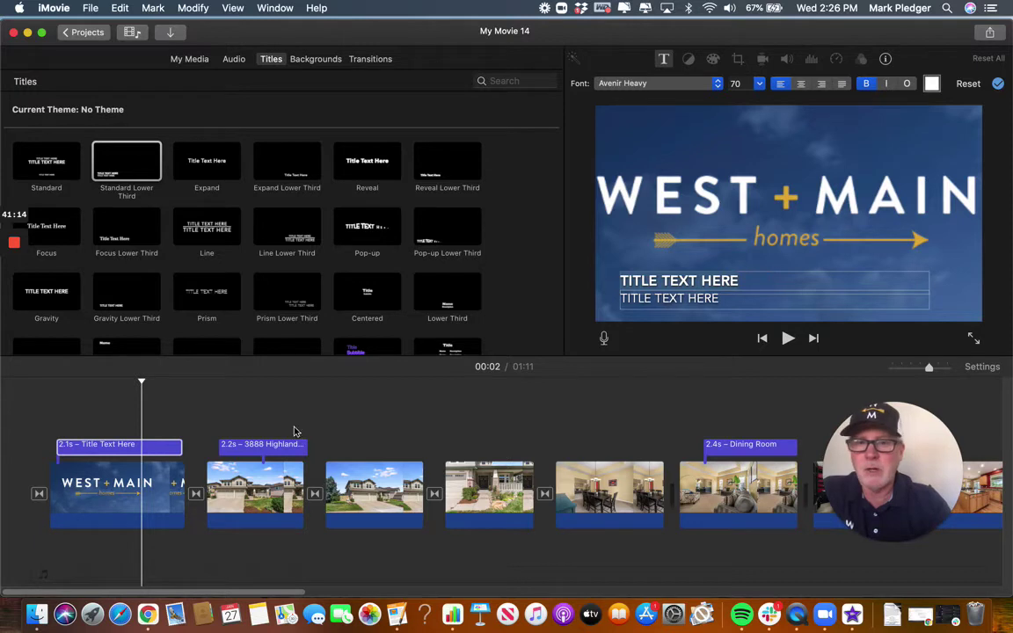
click(160, 451)
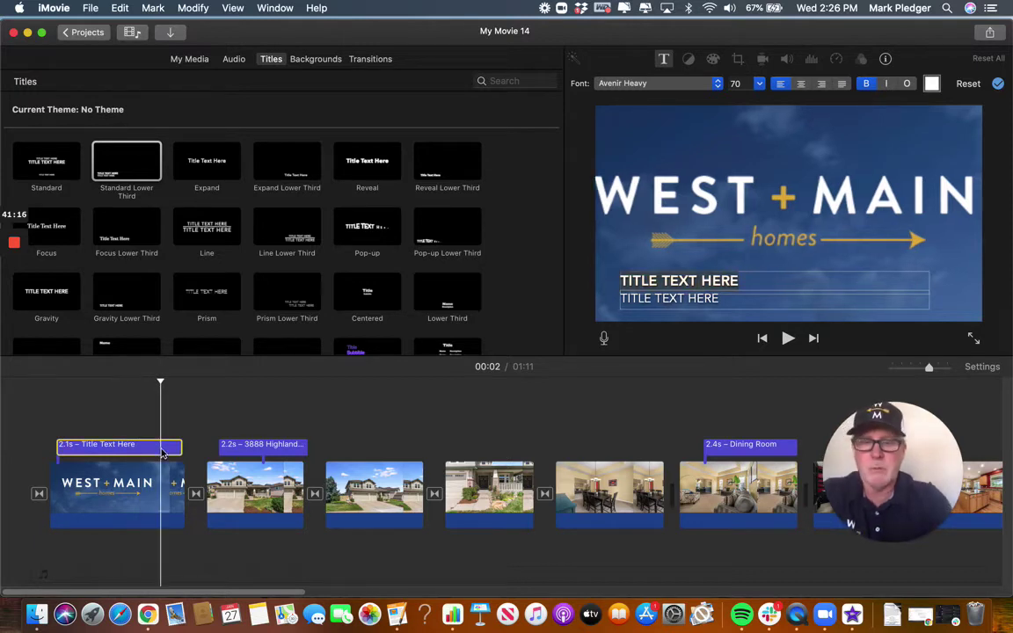
key(e)
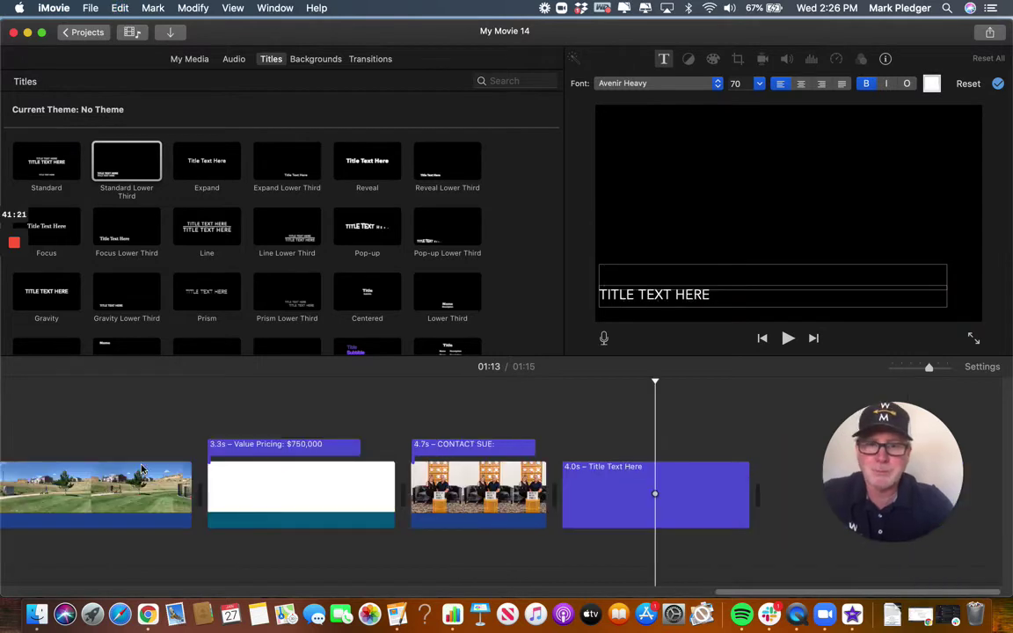
Delete the trailing 4.0-second Title Text Here clip, returning the movie to 1:11.
click(675, 490)
click(675, 491)
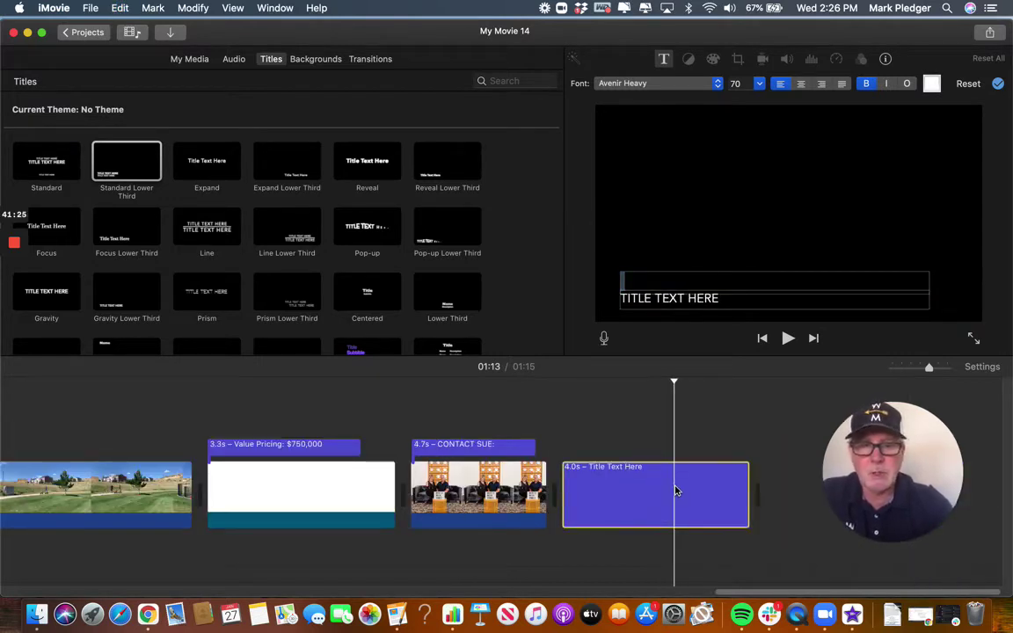
key(Delete)
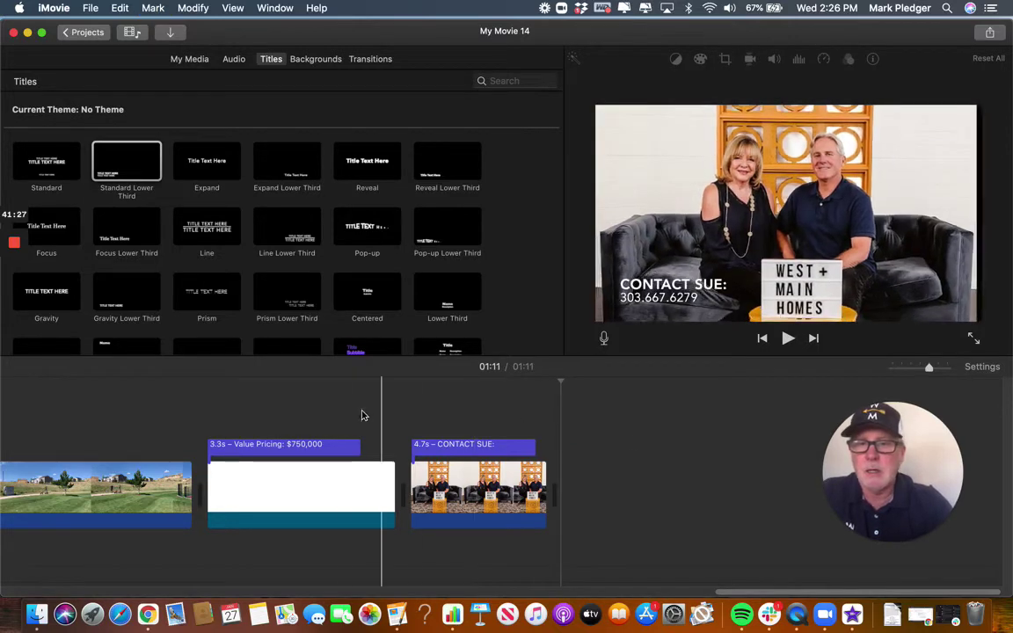
scroll(347, 414, left, 5)
scroll(347, 414, left, 15)
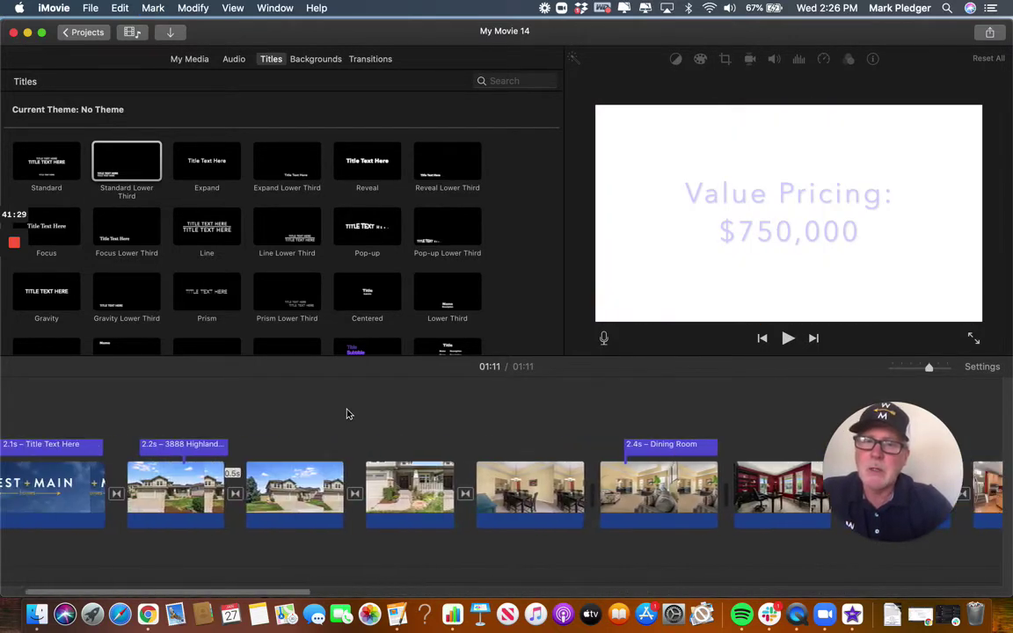
scroll(348, 414, right, 2)
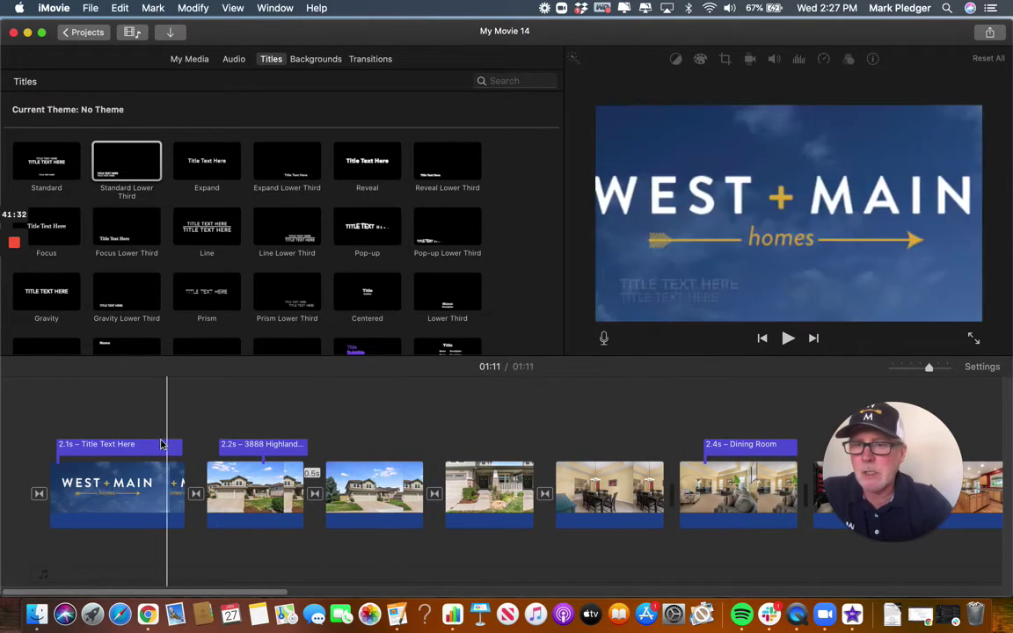
Replace the opening title's placeholder first line with the couple's names.
click(126, 446)
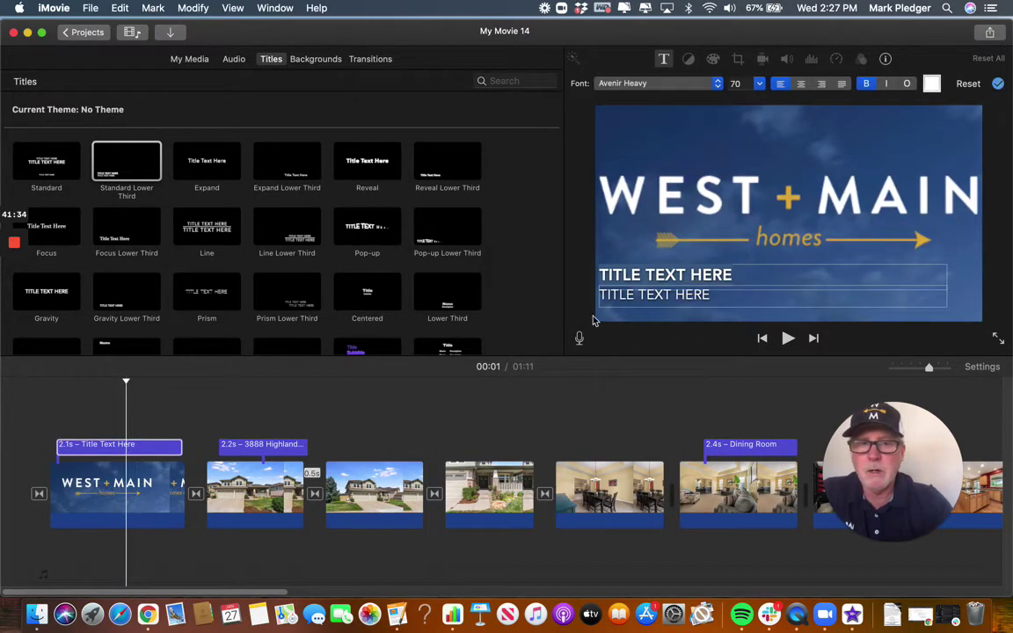
click(738, 273)
key(BackSpace)
key(BackSpace)
key(BackSpace)
key(BackSpace)
key(BackSpace)
key(BackSpace)
key(BackSpace)
key(BackSpace)
key(BackSpace)
key(BackSpace)
key(BackSpace)
key(BackSpace)
key(BackSpace)
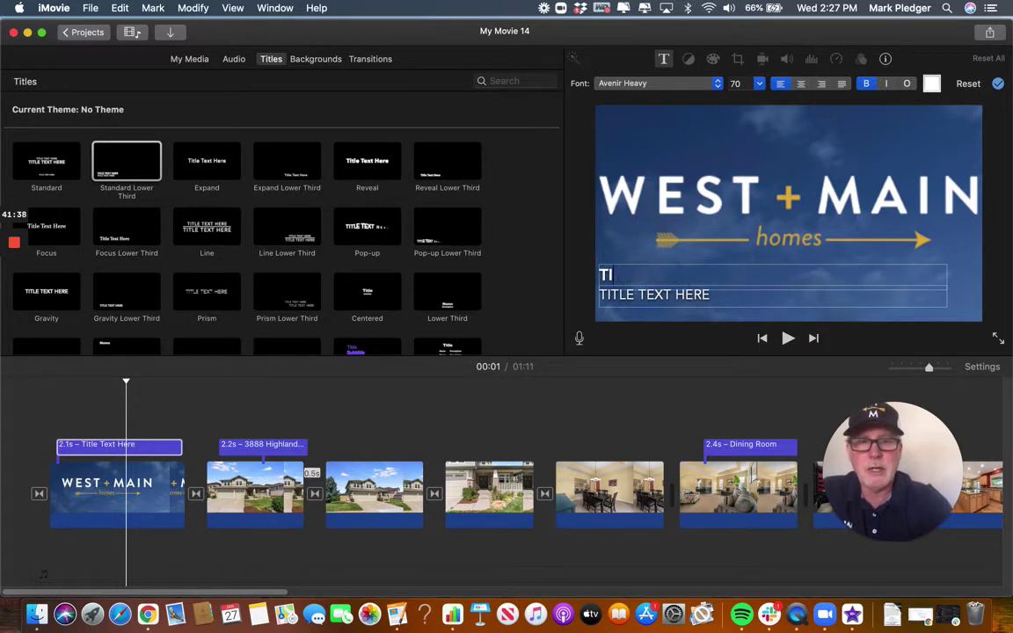
text(SUE )
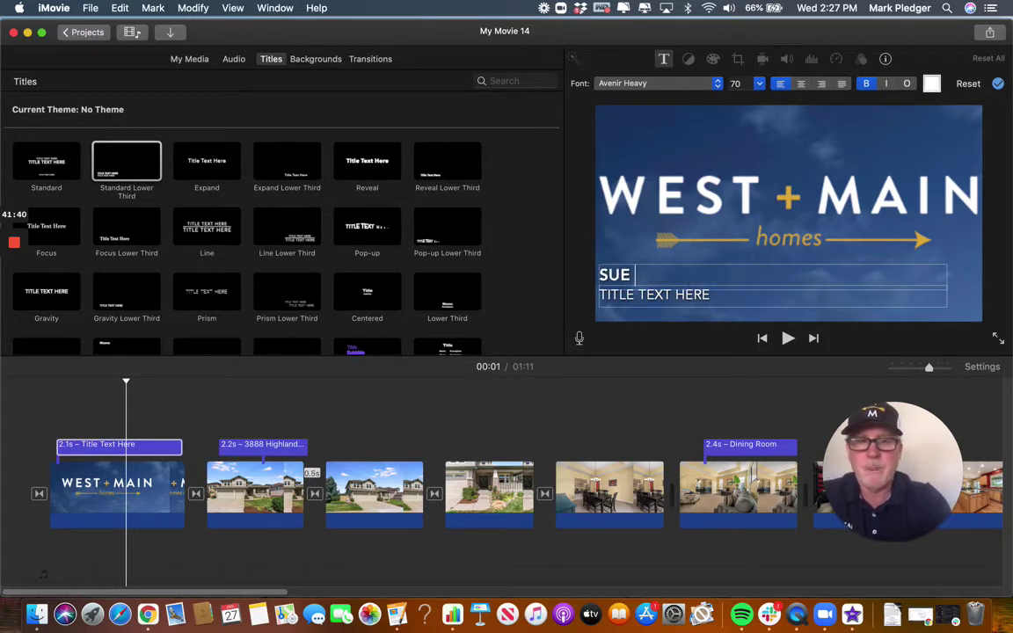
text(AND MARK)
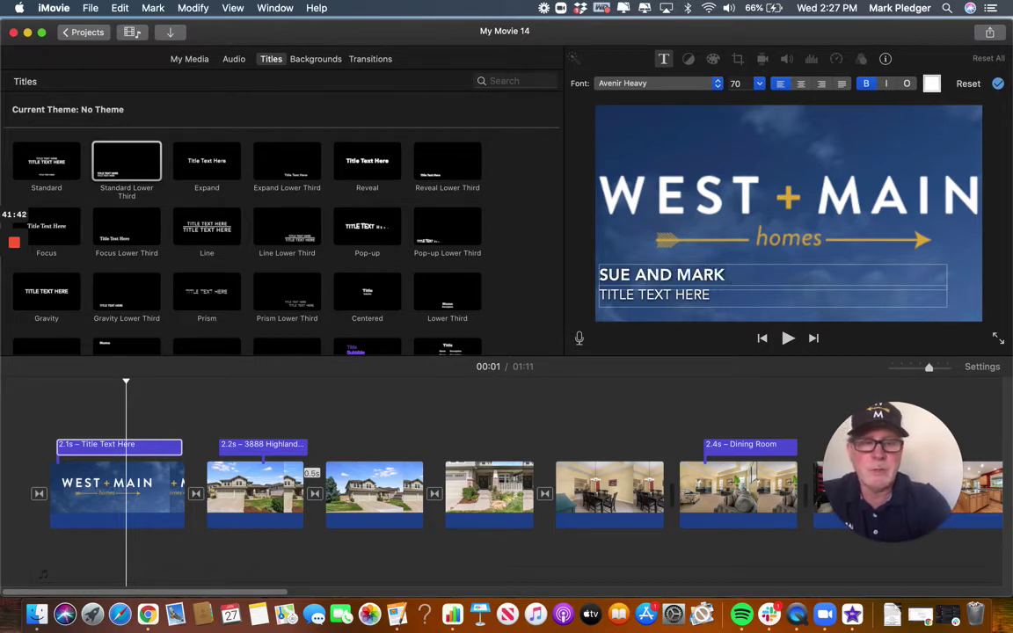
key(Escape)
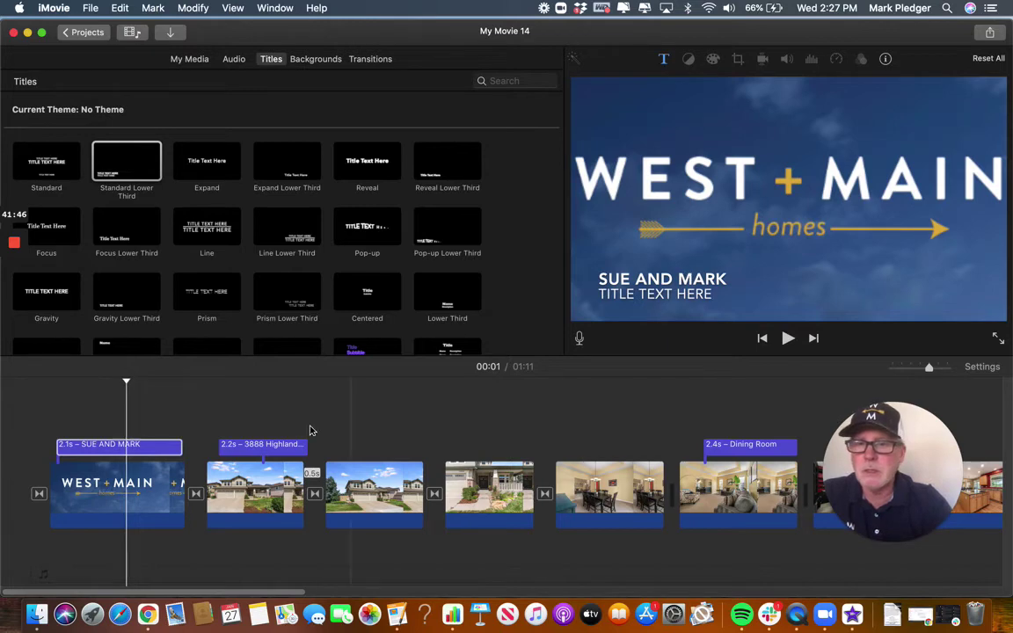
Retype the couple's names and enter RANCH STYLE HOME IN HIGHLANDS RANCH as the second line.
click(695, 299)
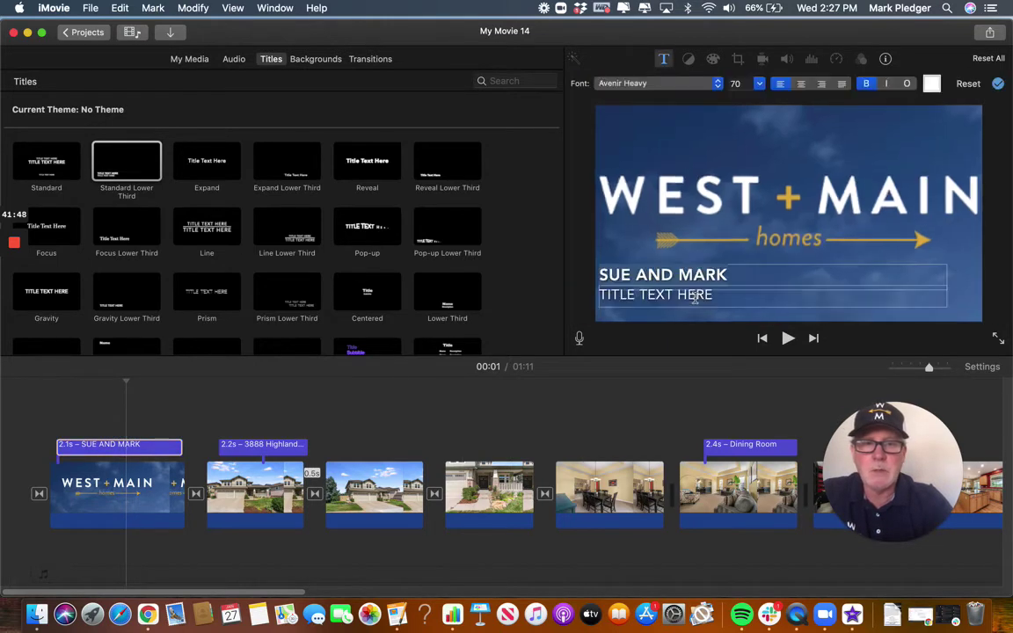
key(BackSpace)
key(BackSpace)
key(BackSpace)
key(BackSpace)
key(BackSpace)
key(BackSpace)
key(BackSpace)
key(BackSpace)
key(BackSpace)
key(BackSpace)
key(BackSpace)
key(BackSpace)
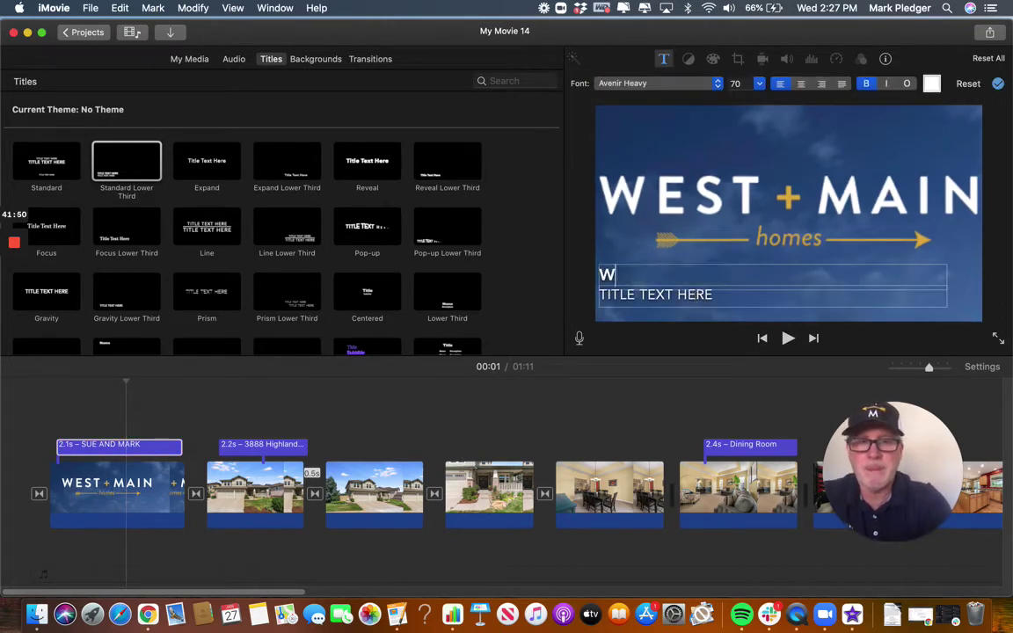
text(SUE)
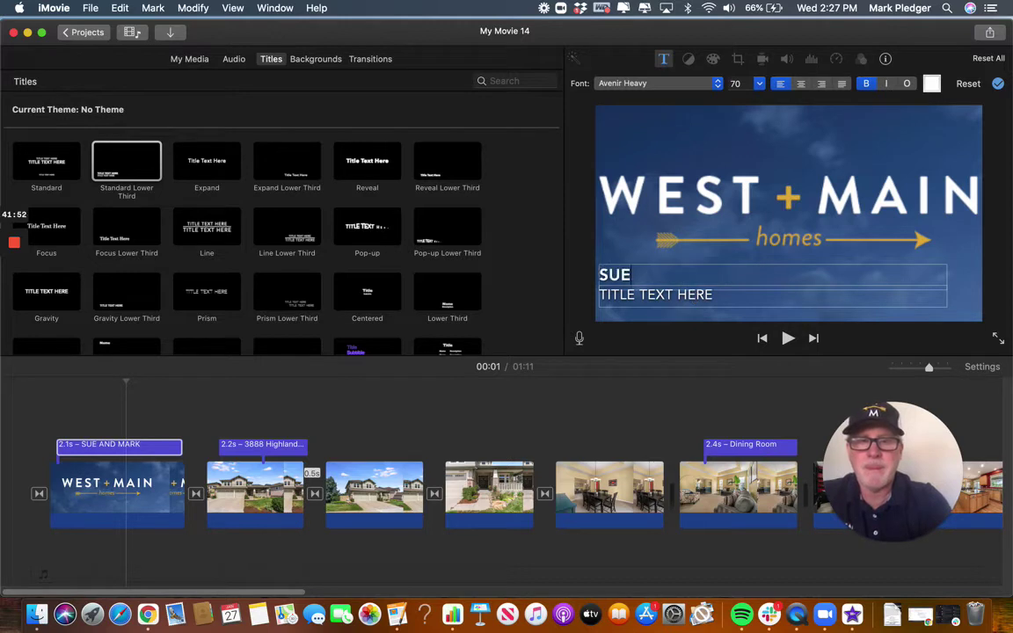
text( AND MARK)
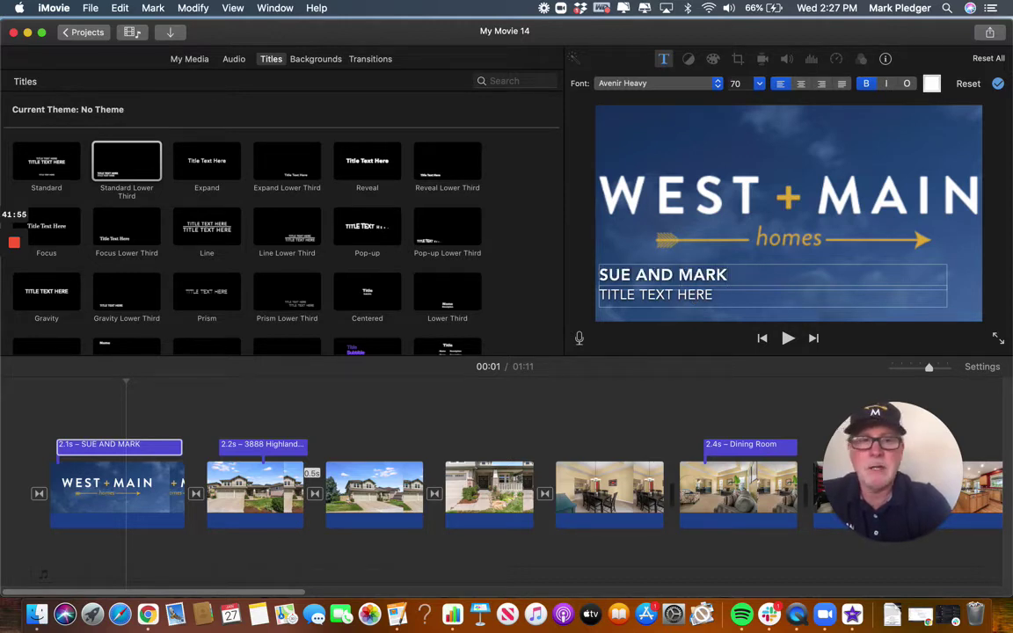
click(655, 295)
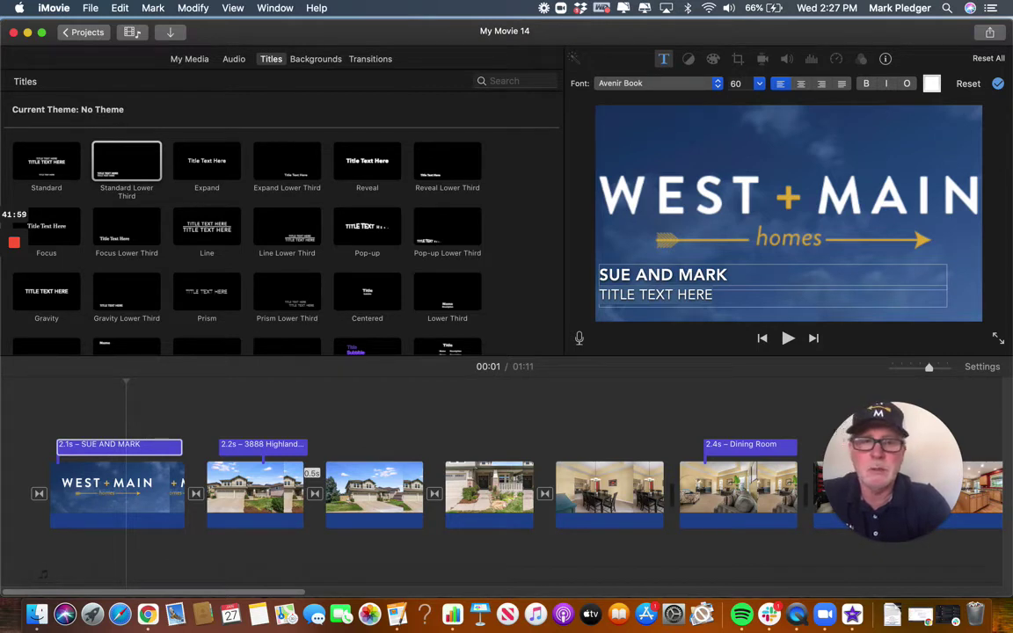
text(RANCH S)
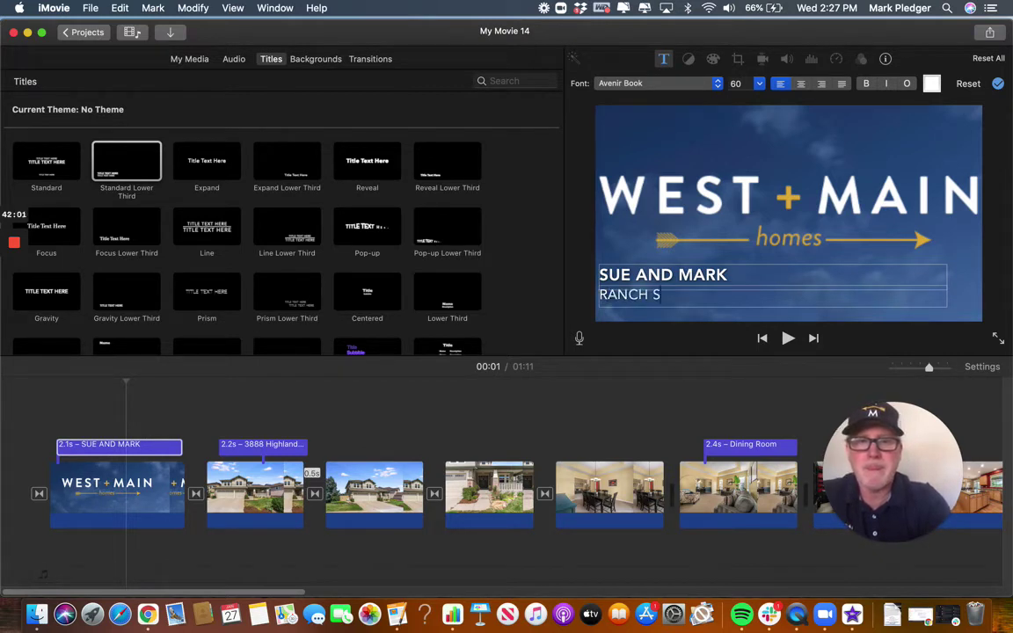
text(TYLE HOME)
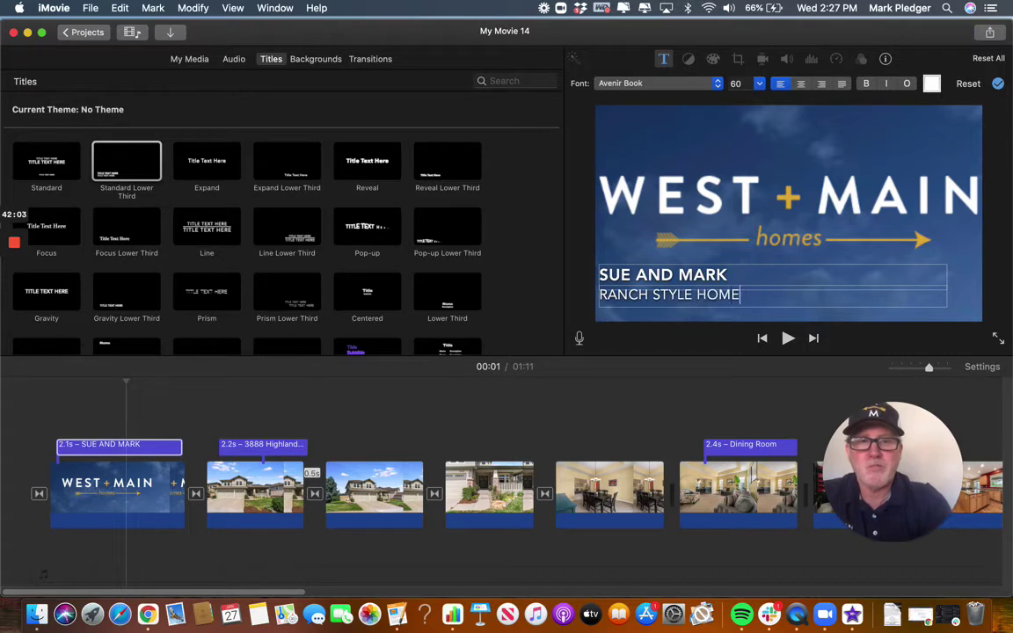
text( IN HIG)
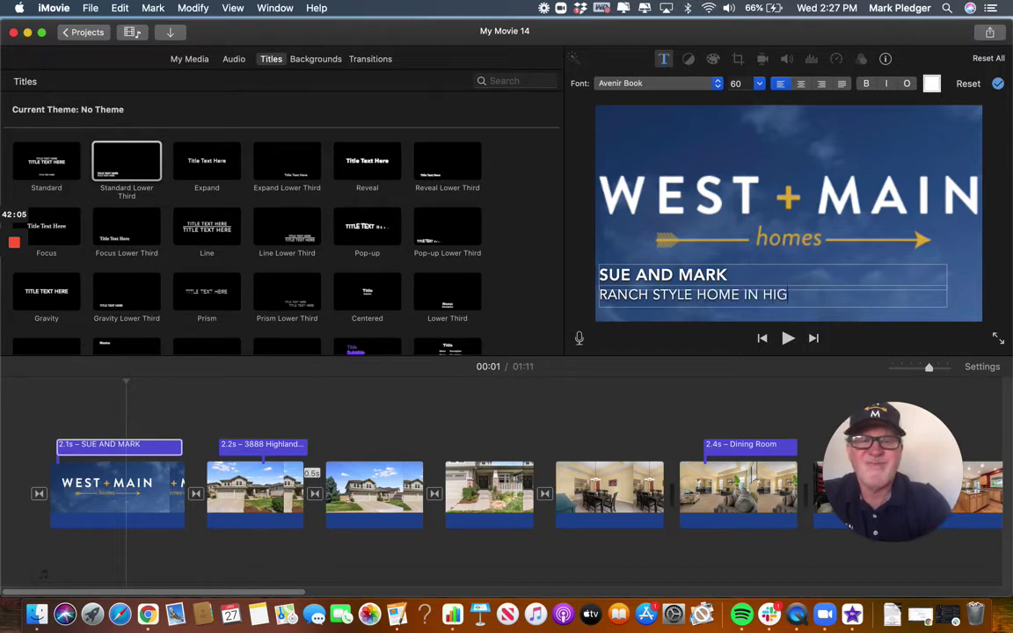
text(HLANDS RANCH)
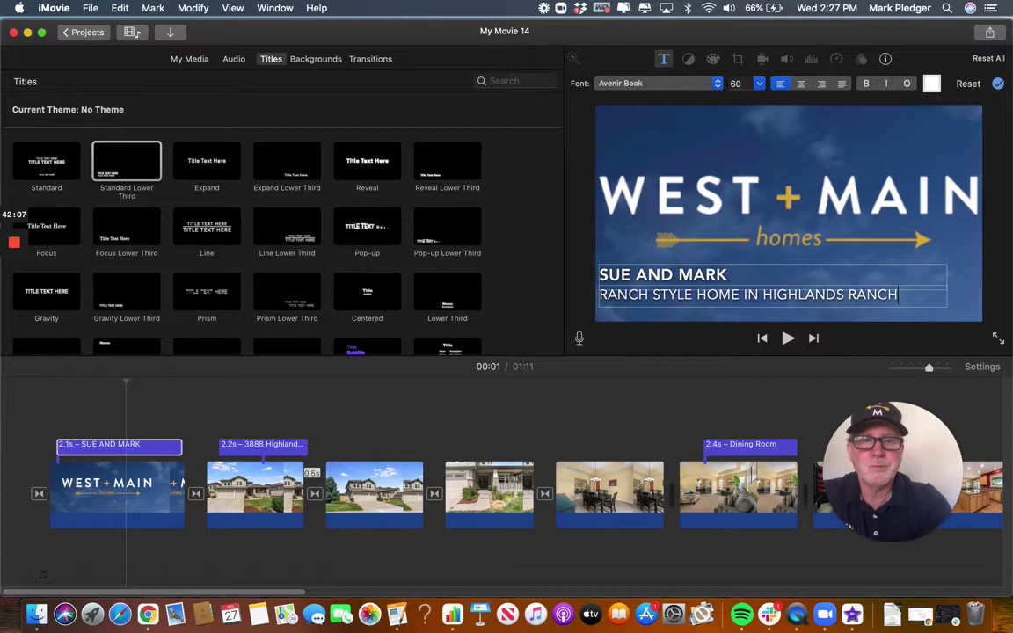
key(Escape)
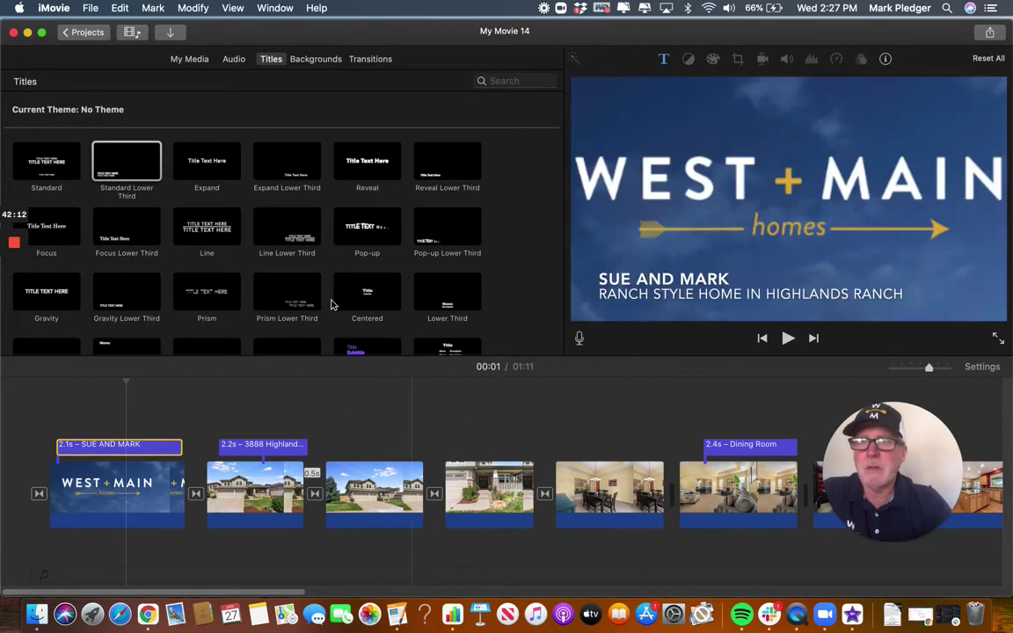
Pause the screen recording and show the Audio library's Music collection.
mouse_move(14, 248)
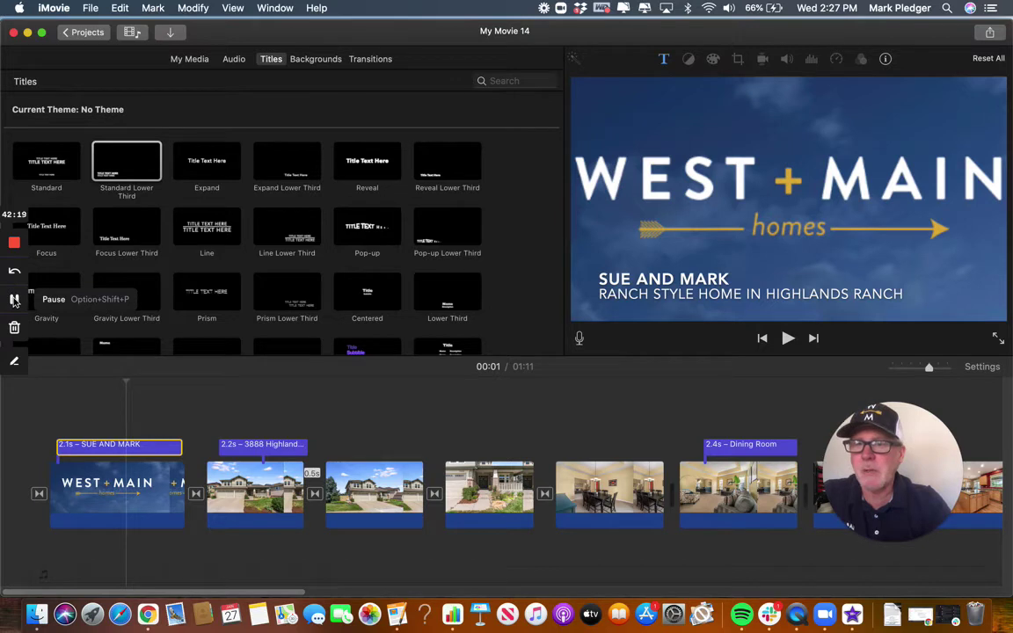
click(14, 301)
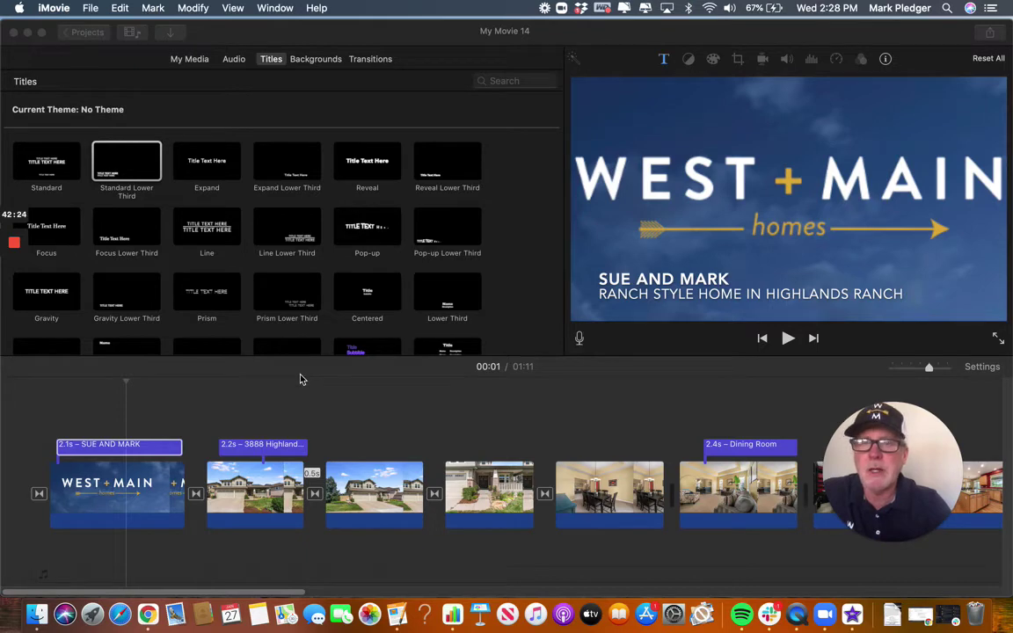
click(236, 60)
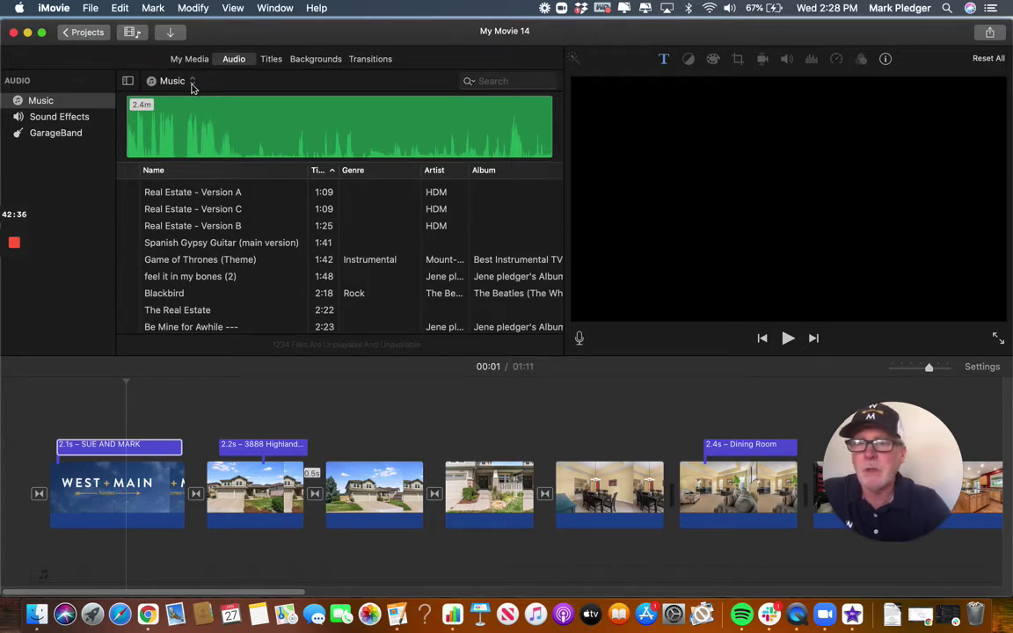
Switch the audio library from Music to Sound Effects and browse the list.
click(193, 85)
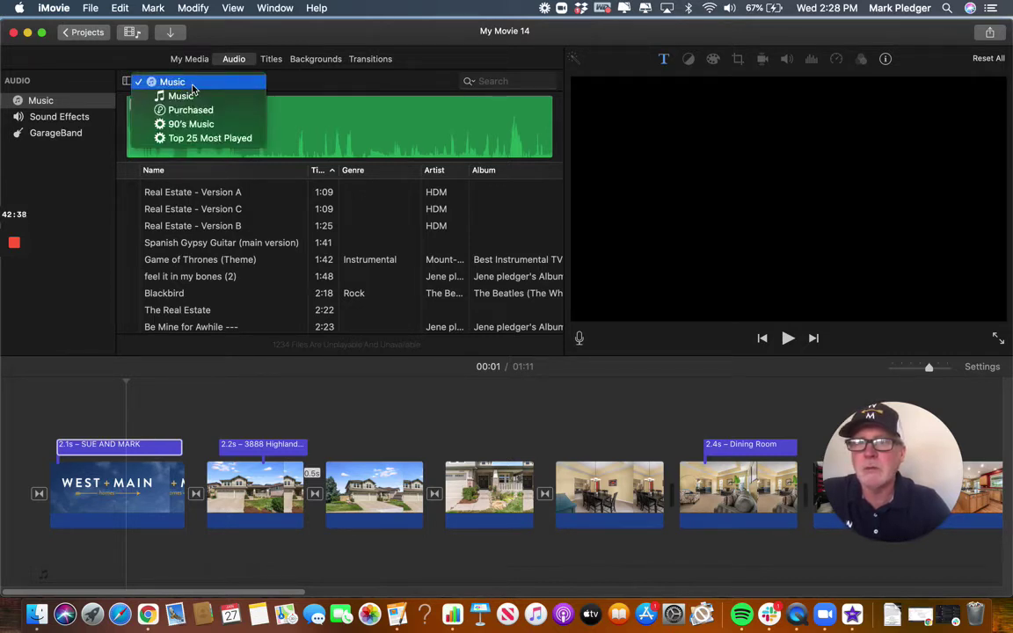
click(237, 84)
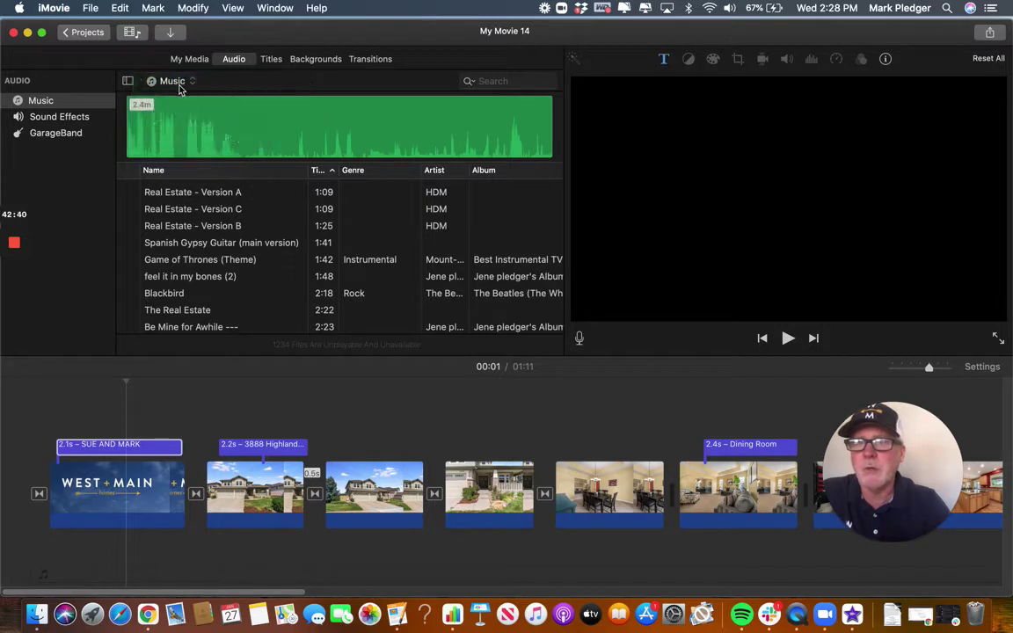
click(56, 115)
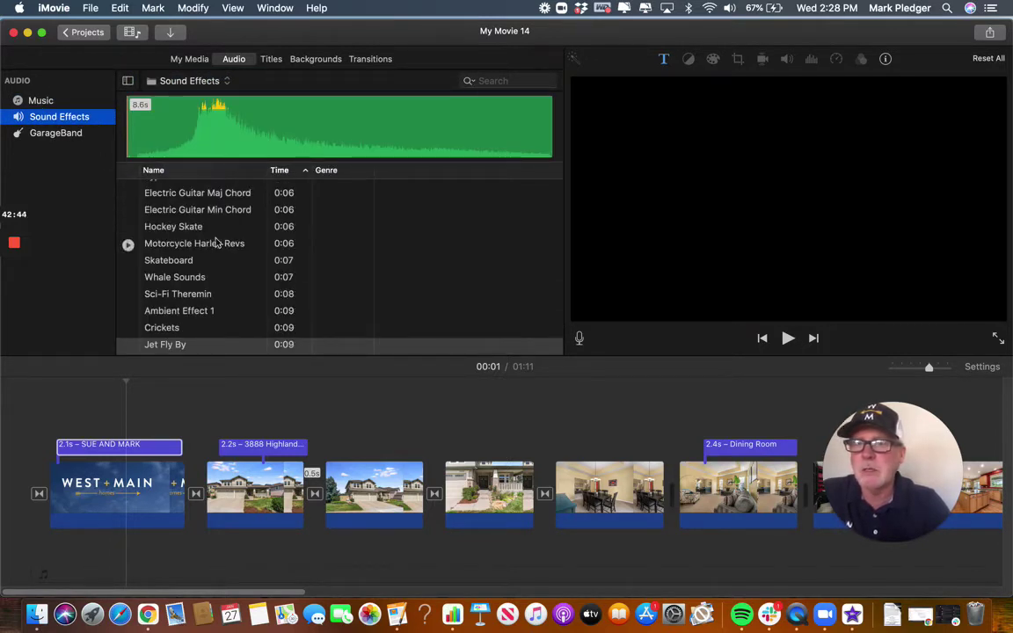
scroll(320, 209, down, 5)
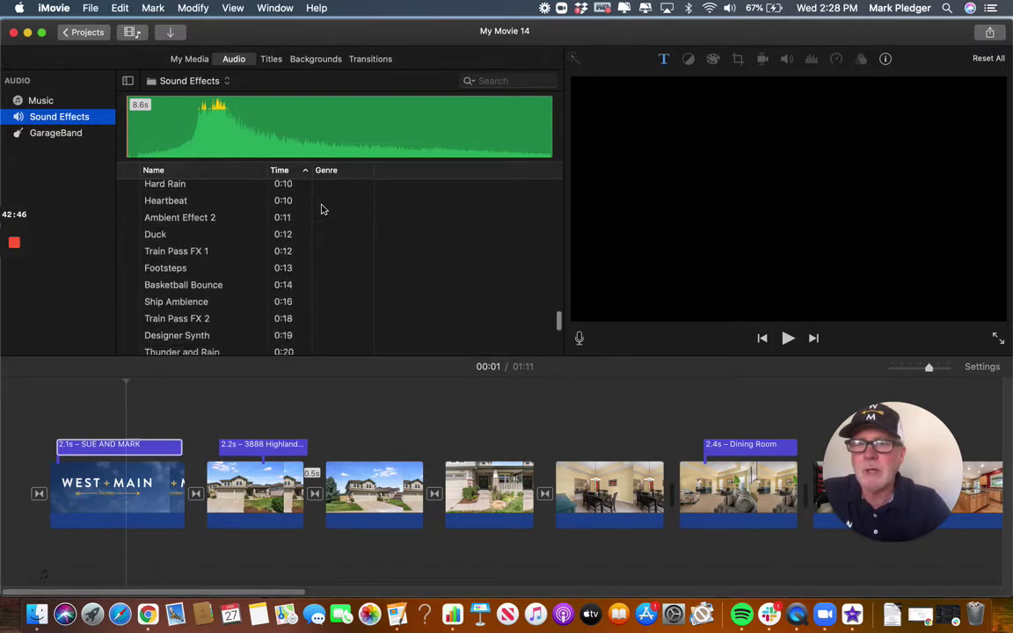
scroll(321, 208, down, 10)
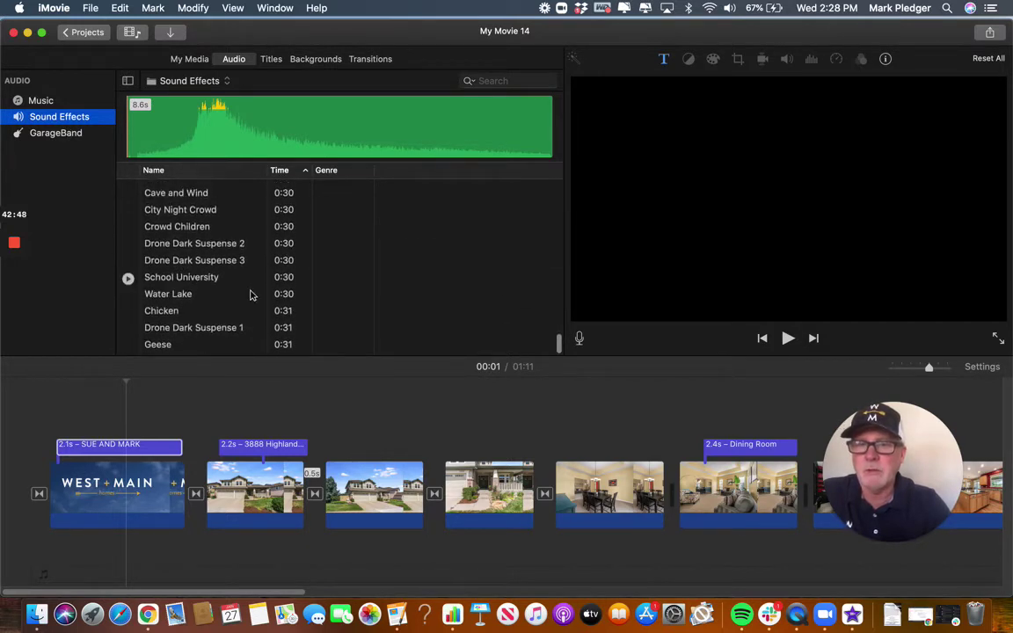
scroll(253, 299, up, 10)
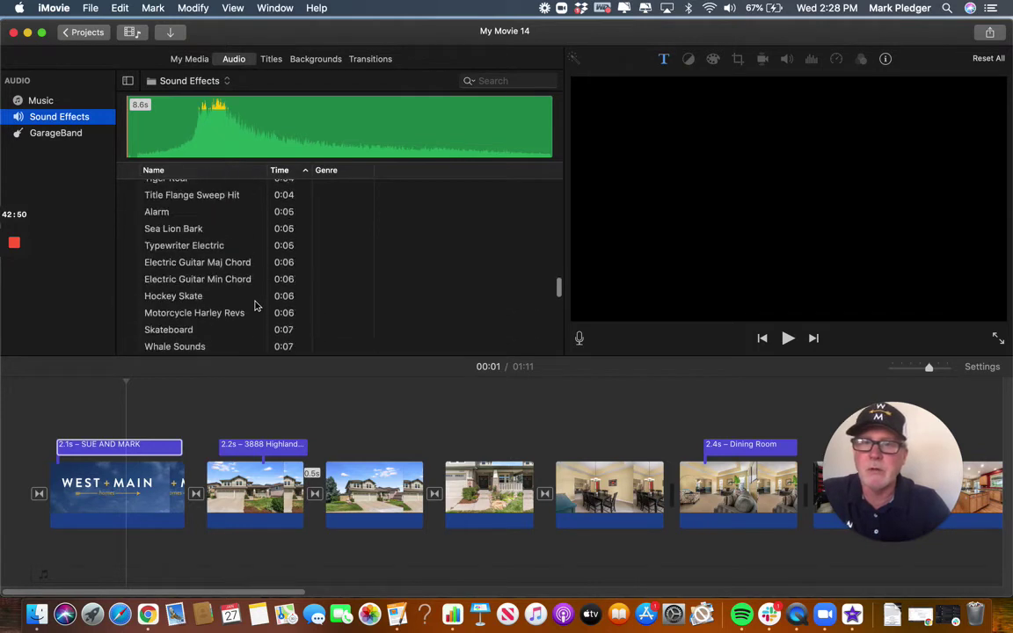
scroll(255, 305, up, 10)
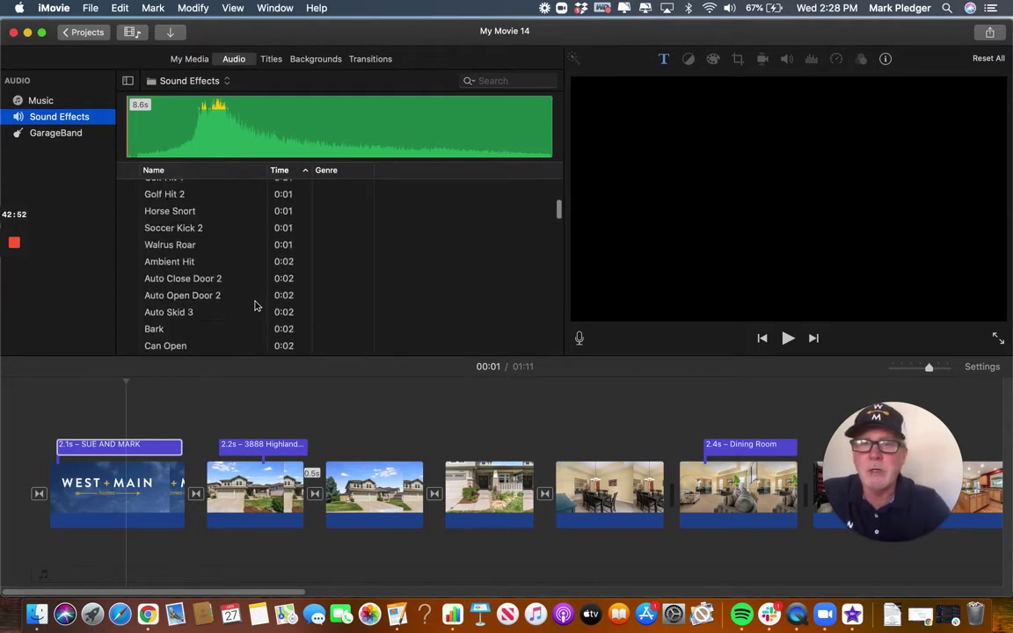
scroll(254, 305, up, 5)
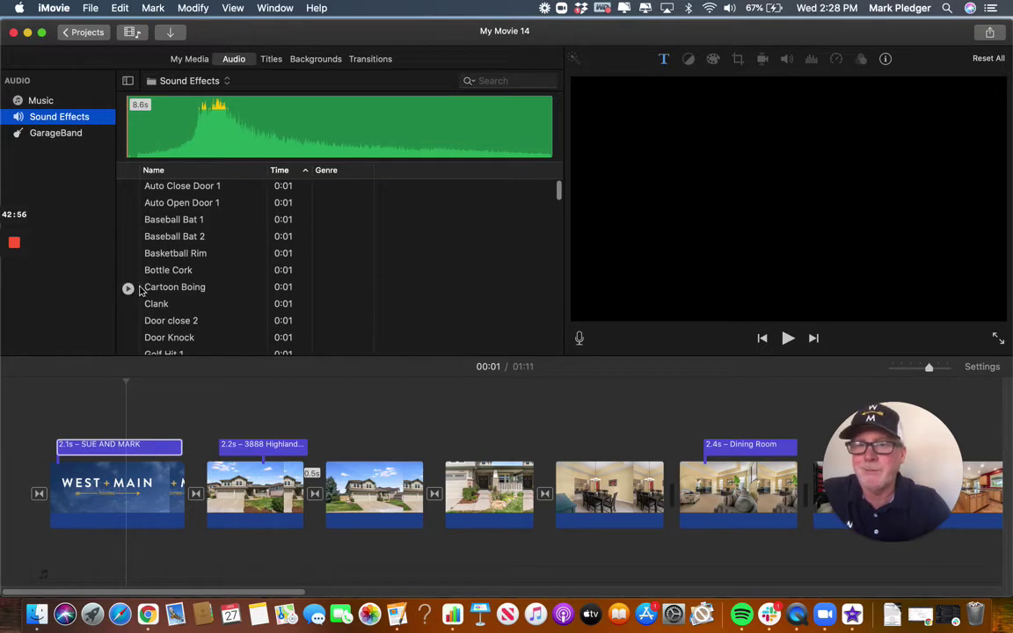
Preview the Bottle Cork, Golf Hit 2 and Golf Hit 1 sound effects.
click(128, 272)
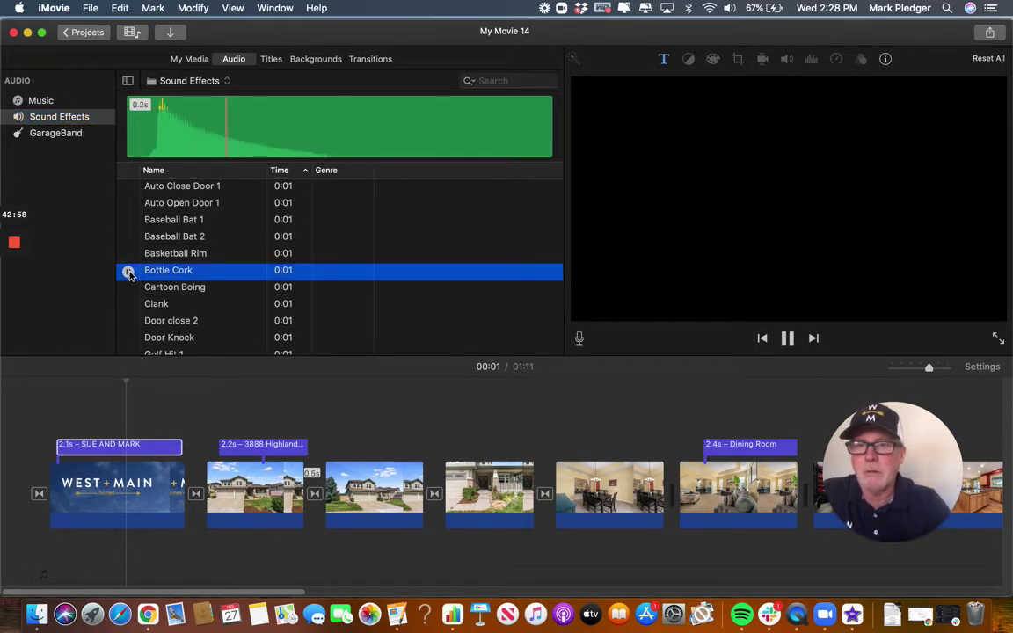
scroll(241, 297, down, 5)
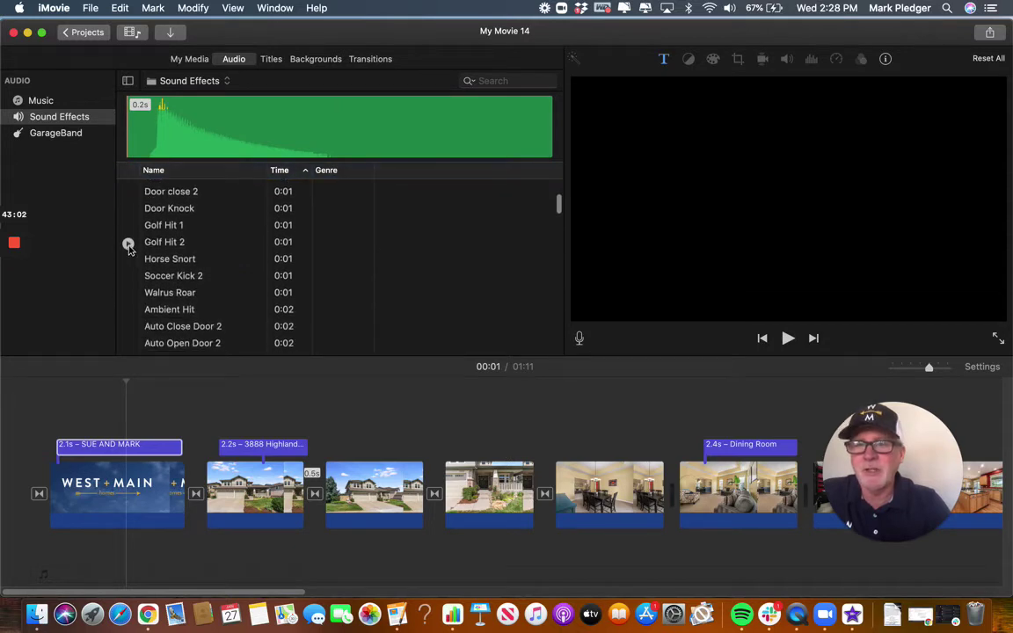
click(129, 243)
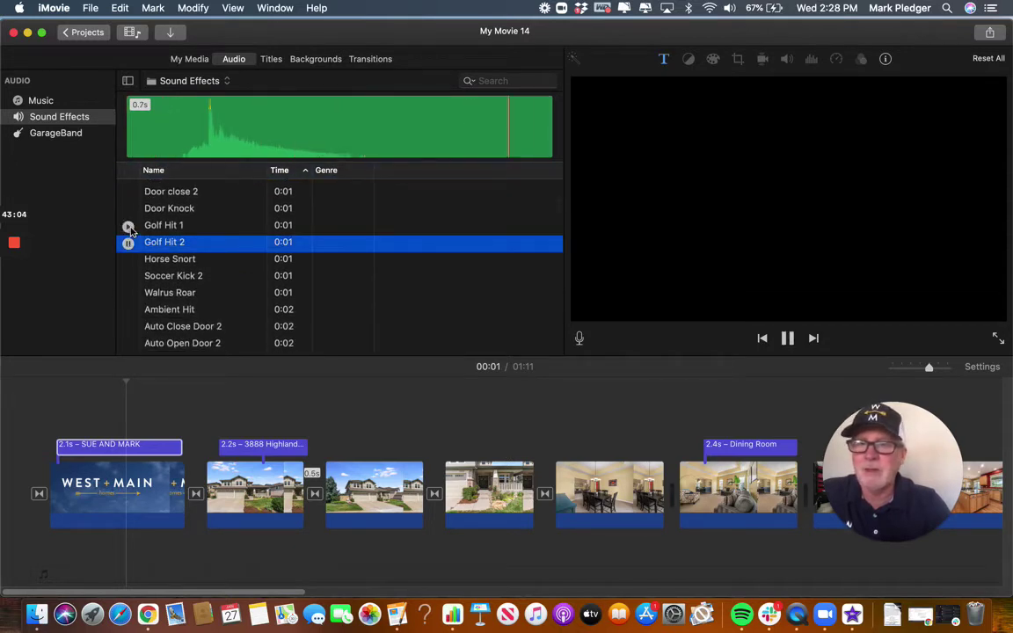
click(129, 227)
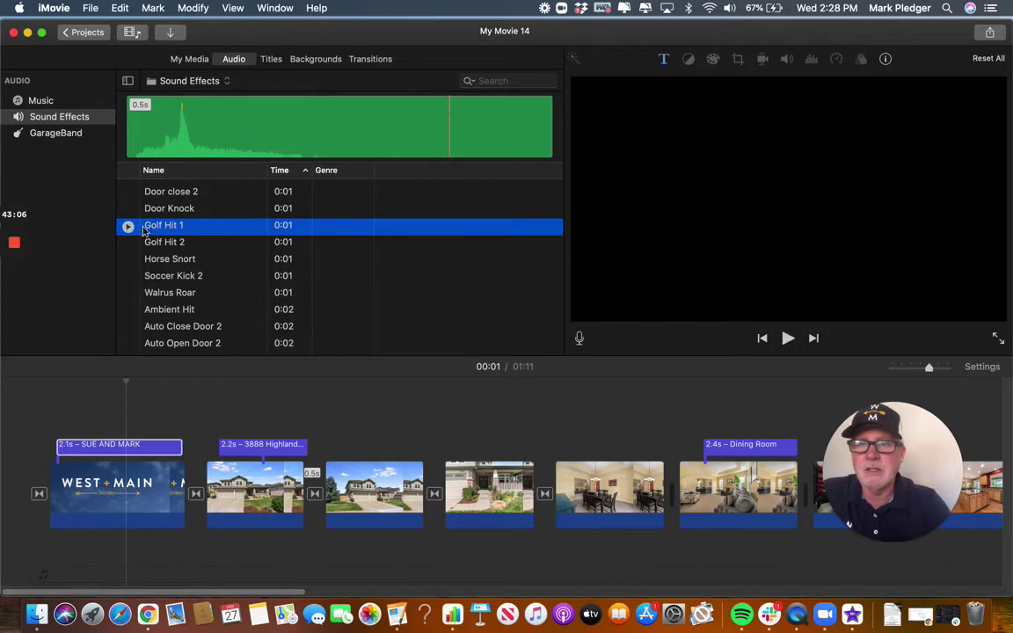
scroll(260, 235, up, 5)
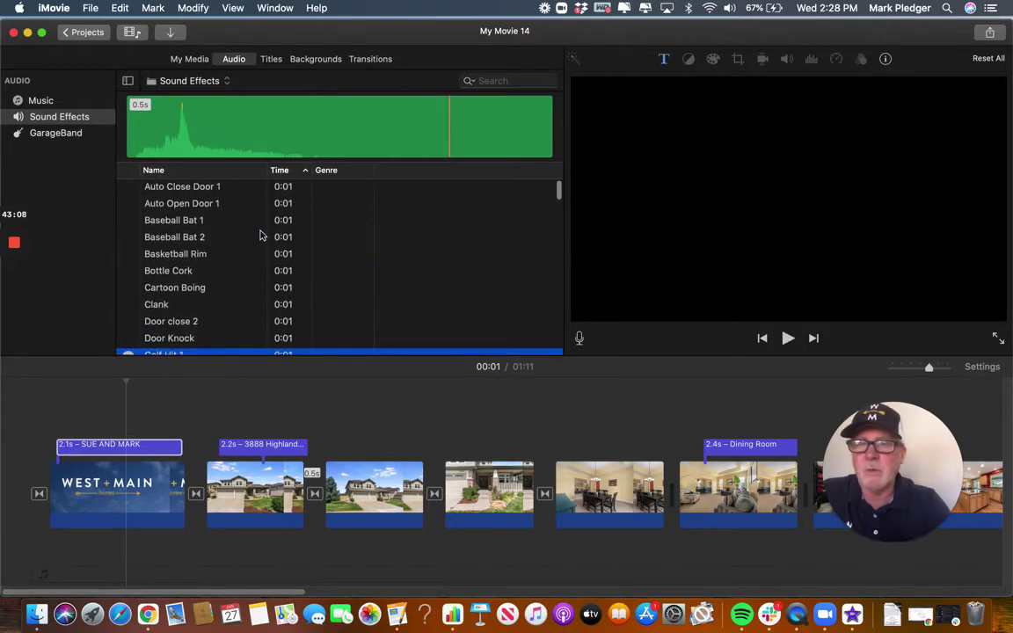
click(226, 82)
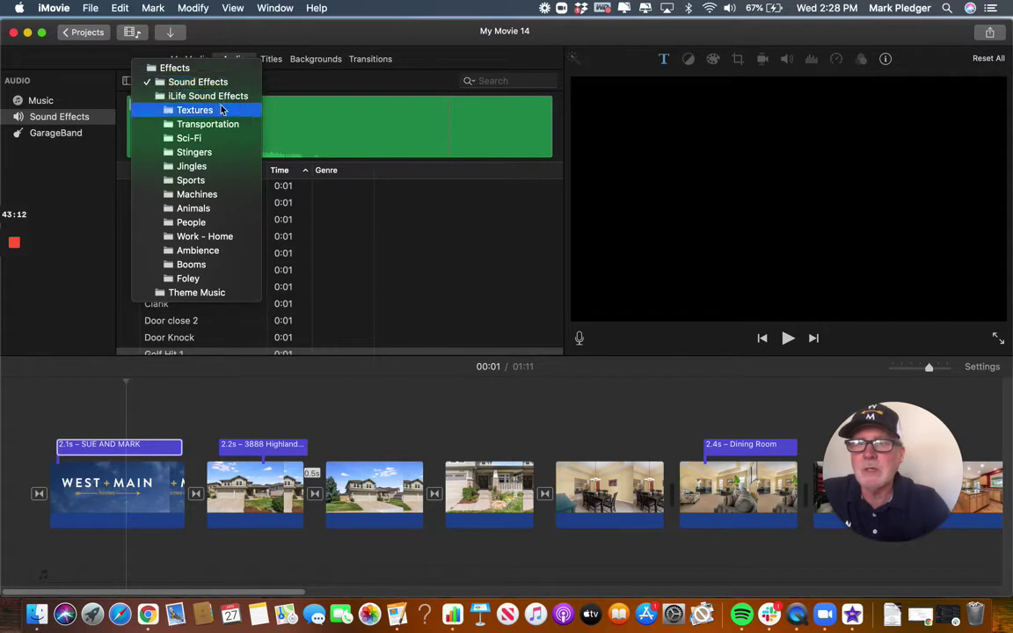
Show the Jingles folder, sort it longest then shortest first, and open the category list.
click(193, 166)
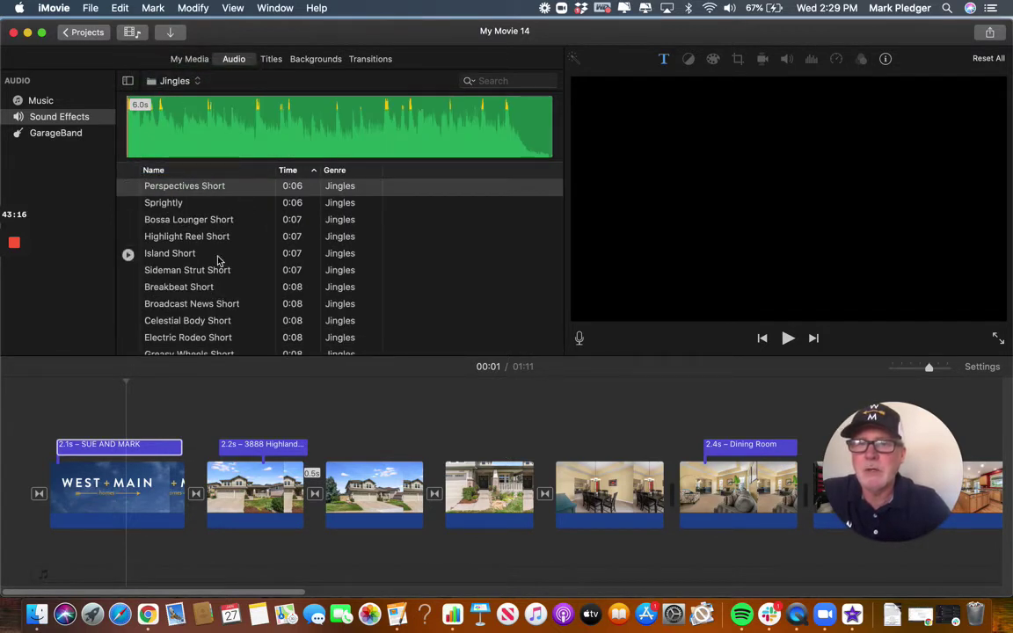
scroll(219, 261, down, 4)
scroll(219, 261, down, 15)
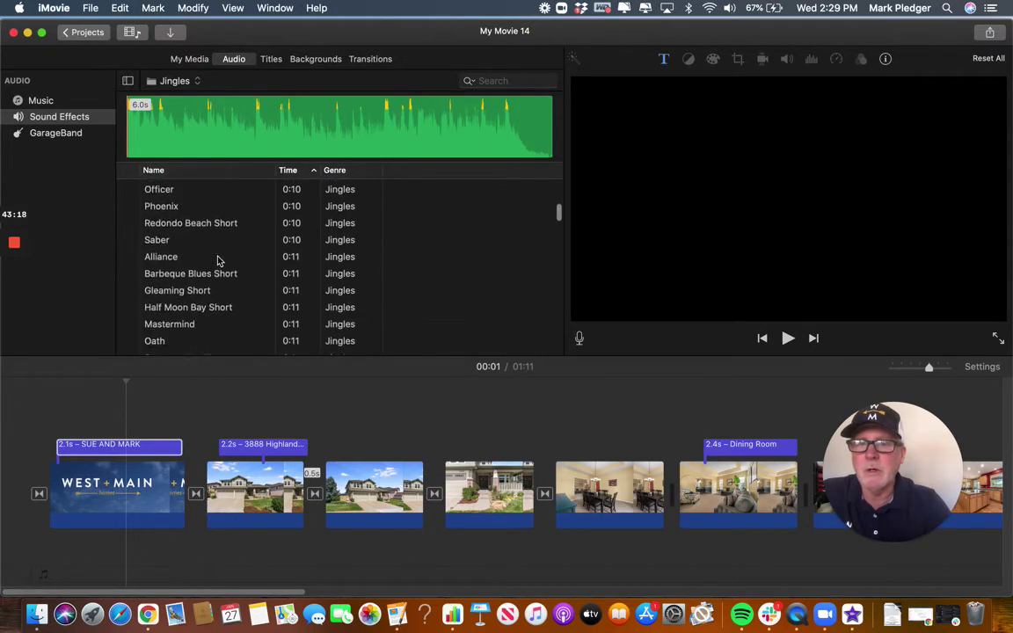
scroll(219, 261, up, 20)
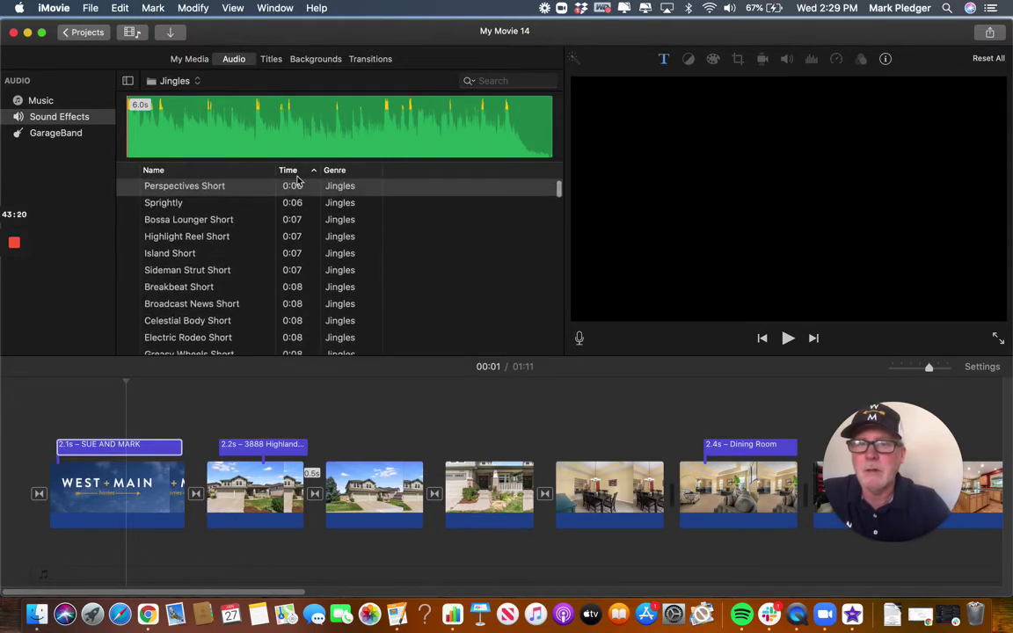
click(287, 171)
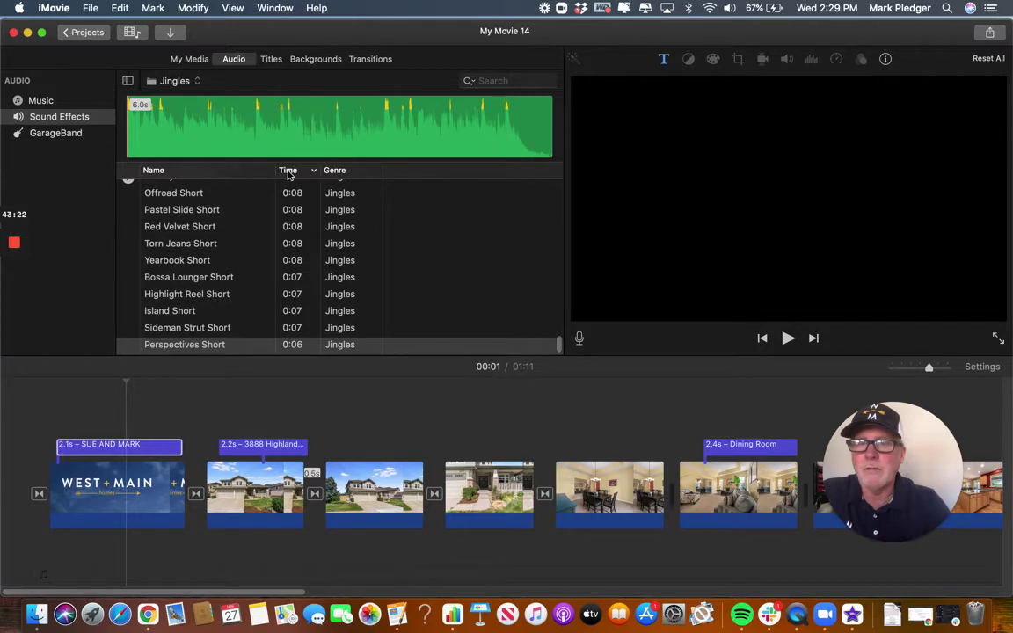
click(287, 170)
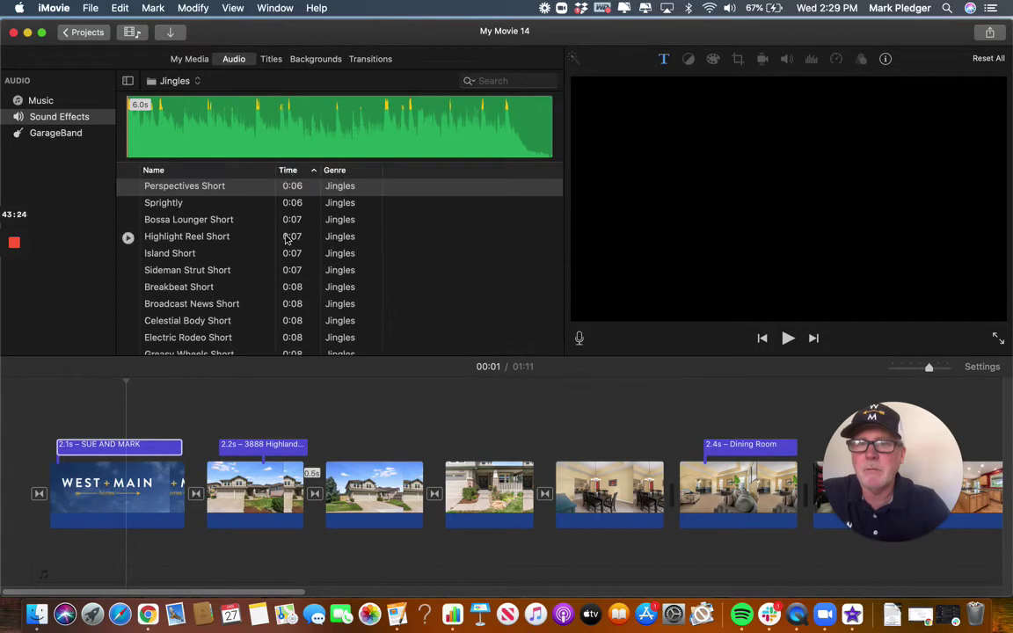
scroll(286, 238, down, 15)
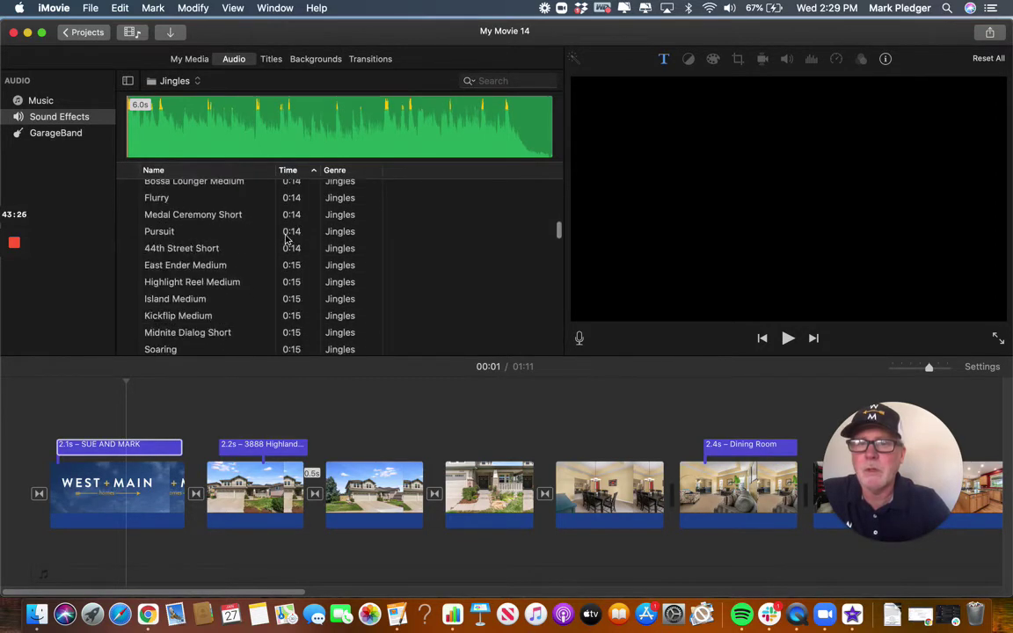
scroll(286, 238, down, 10)
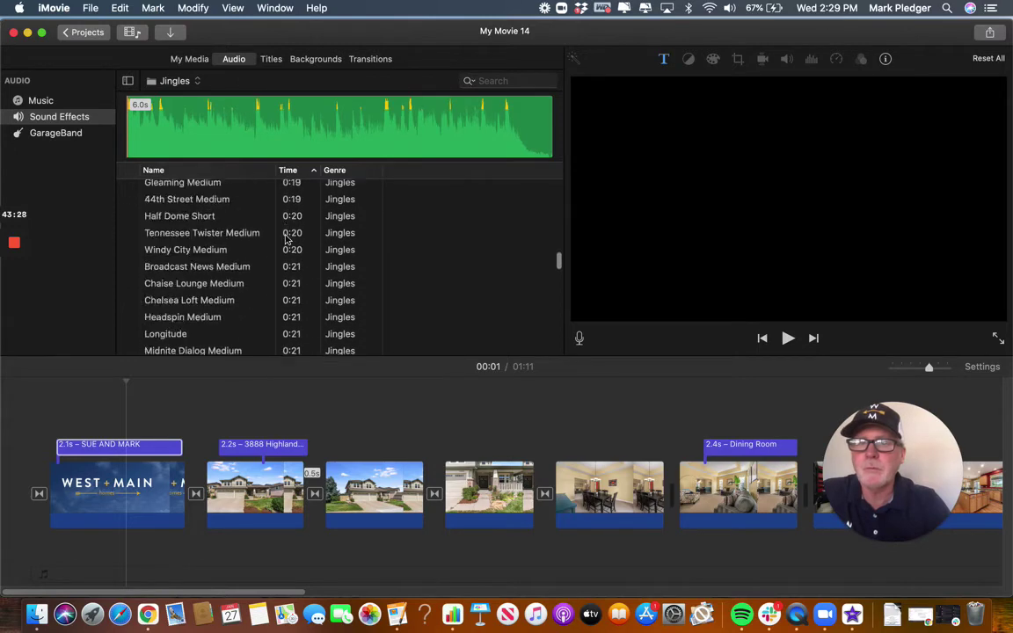
scroll(286, 239, up, 15)
click(198, 82)
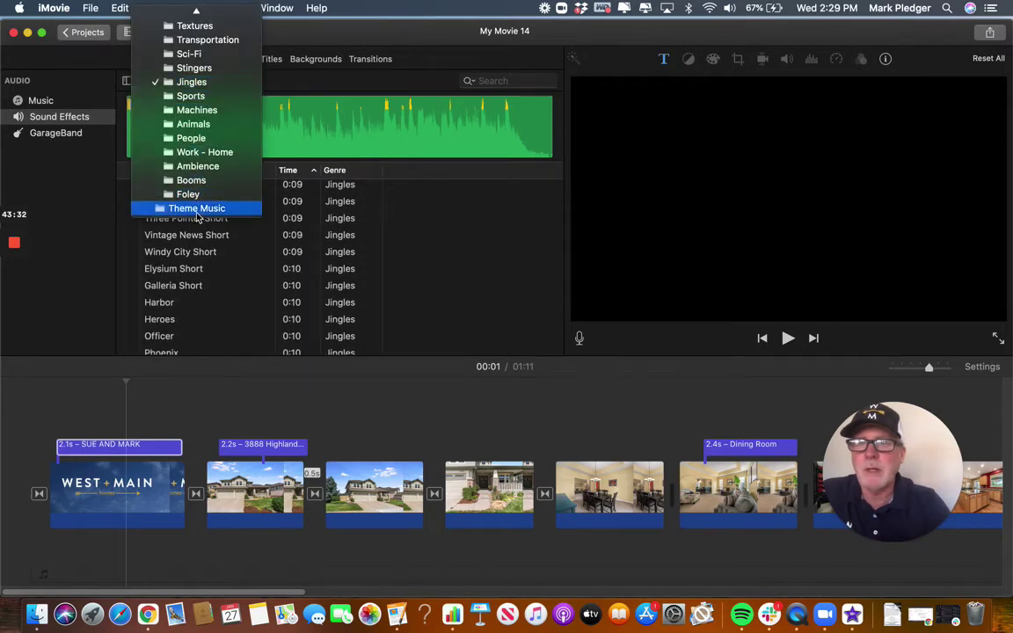
Choose the Theme Music category and place the playhead on the dining-room clip.
click(197, 209)
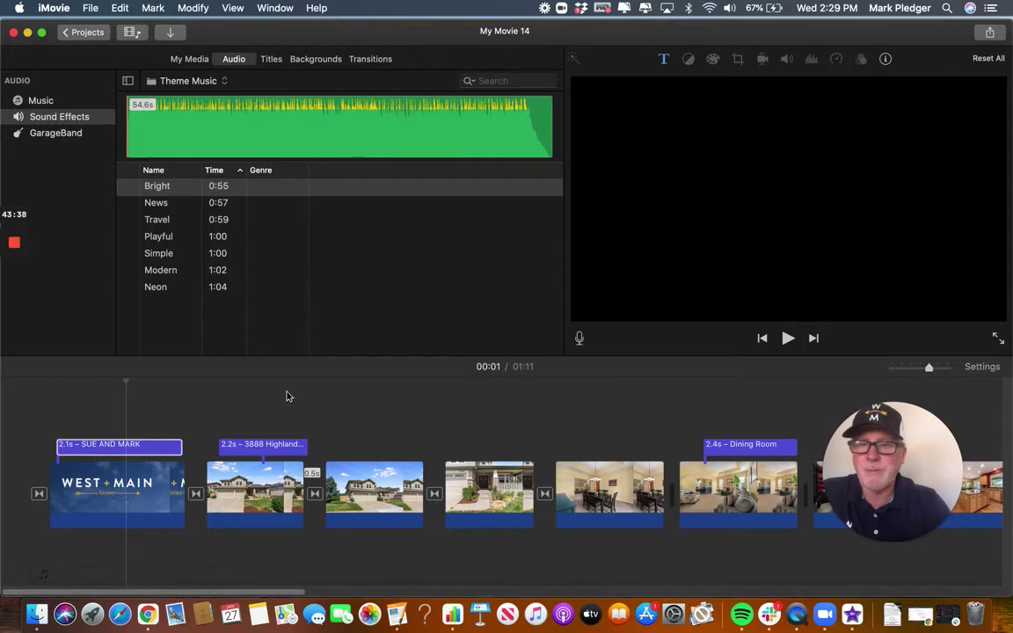
click(320, 408)
scroll(320, 410, right, 5)
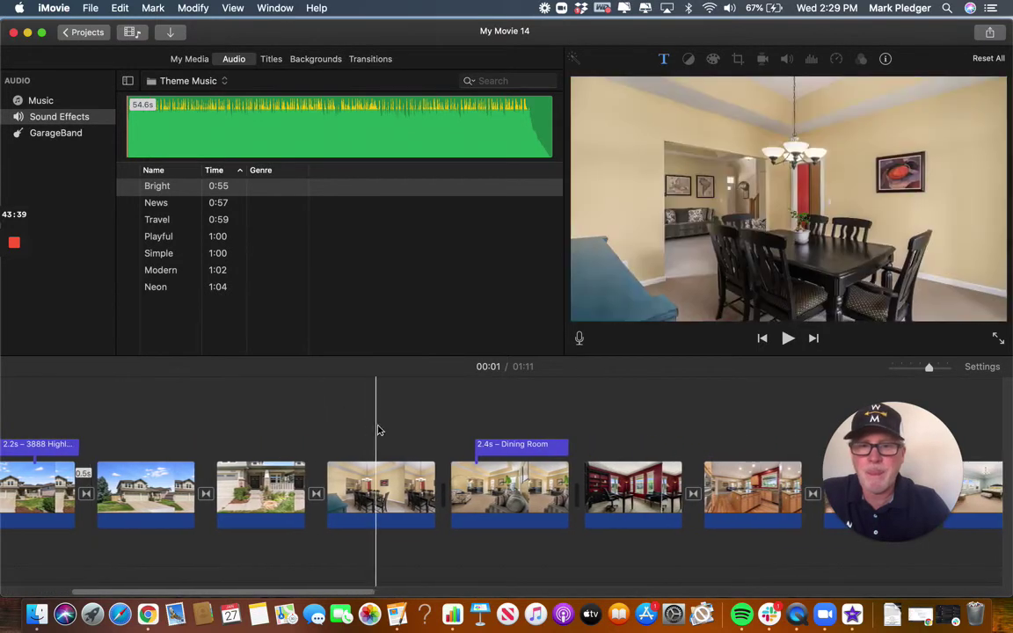
click(377, 429)
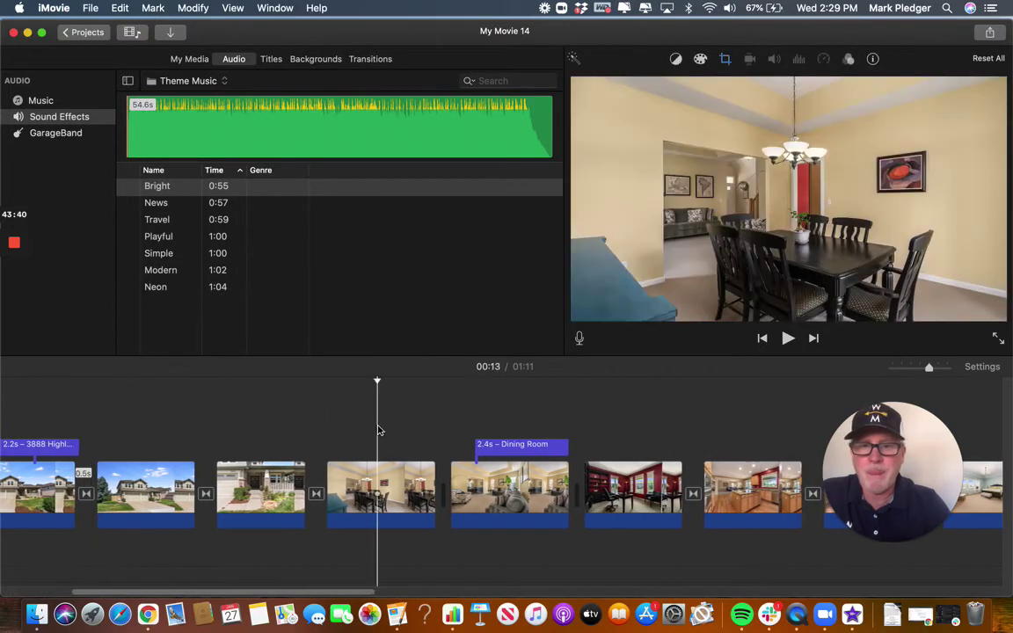
scroll(520, 420, right, 4)
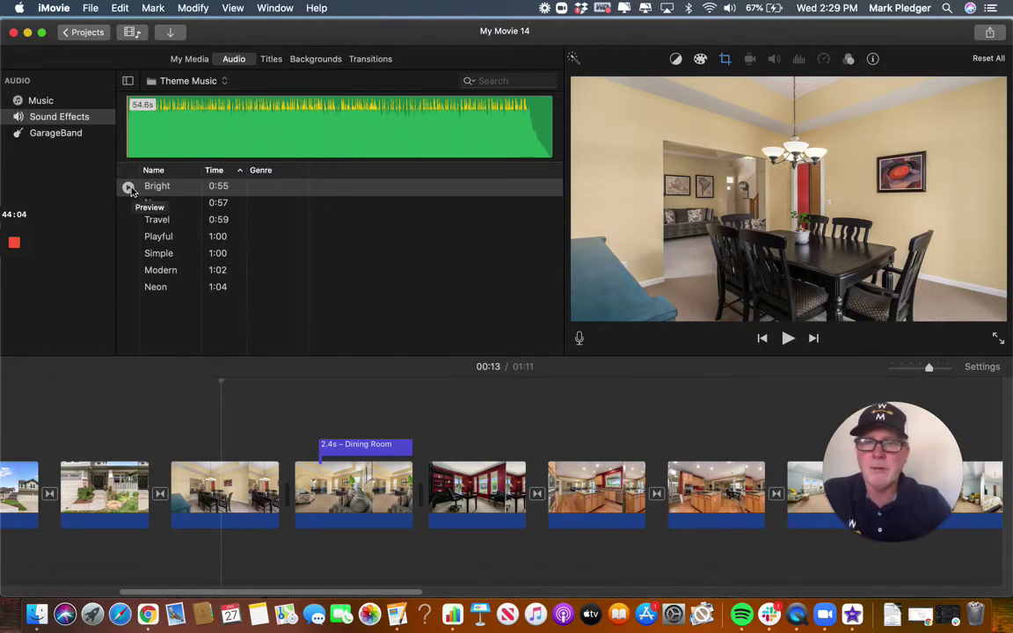
Preview the Bright, News, Travel, Playful and Neon theme tracks, then return to the Music library.
click(128, 188)
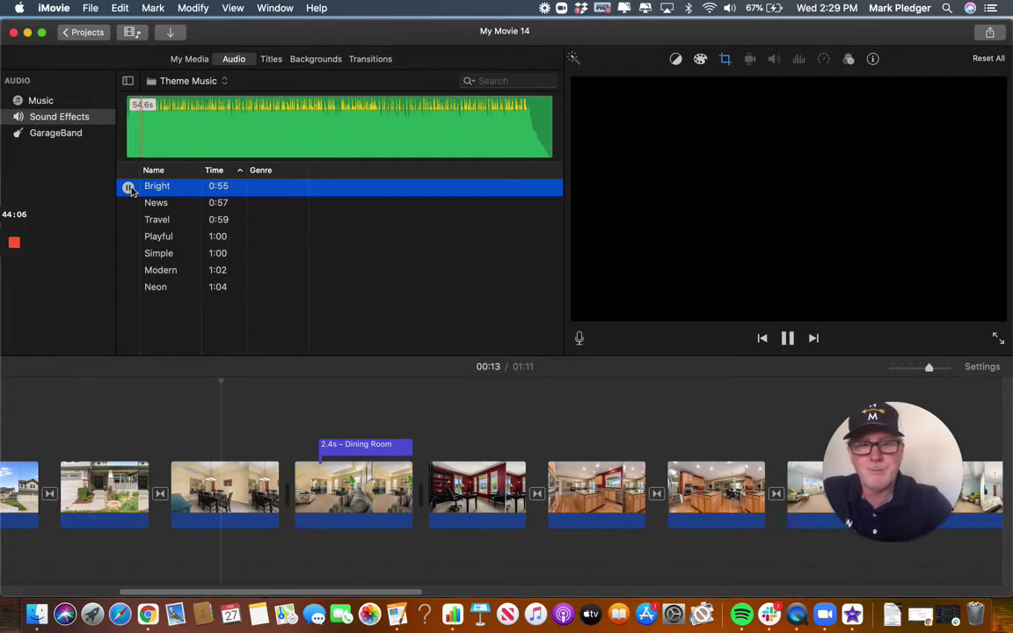
key(XF86AudioLowerVolume)
key(XF86AudioLowerVolume)
key(XF86AudioLowerVolume)
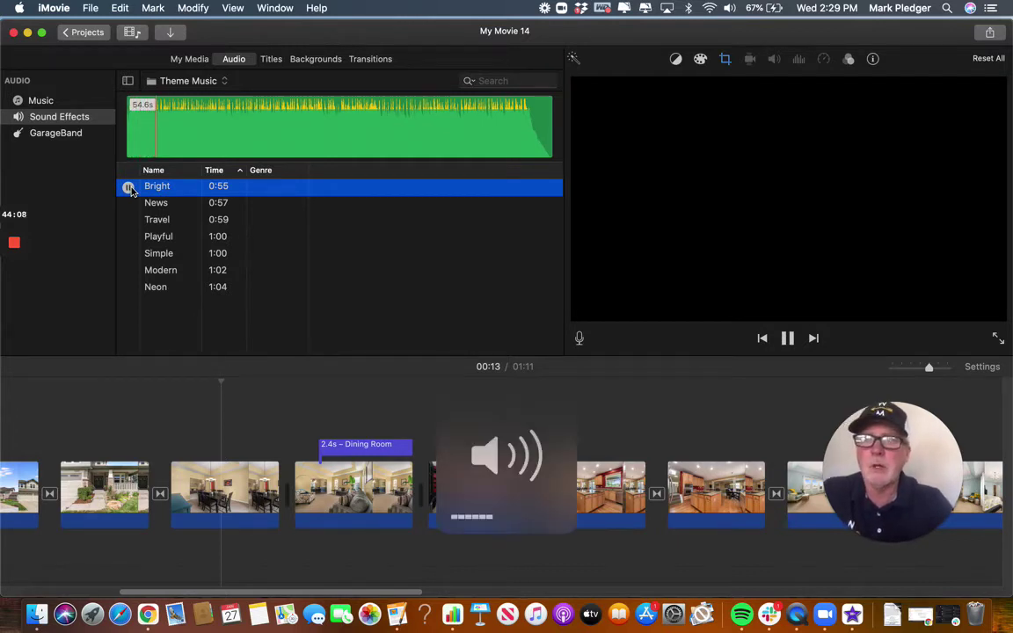
click(128, 204)
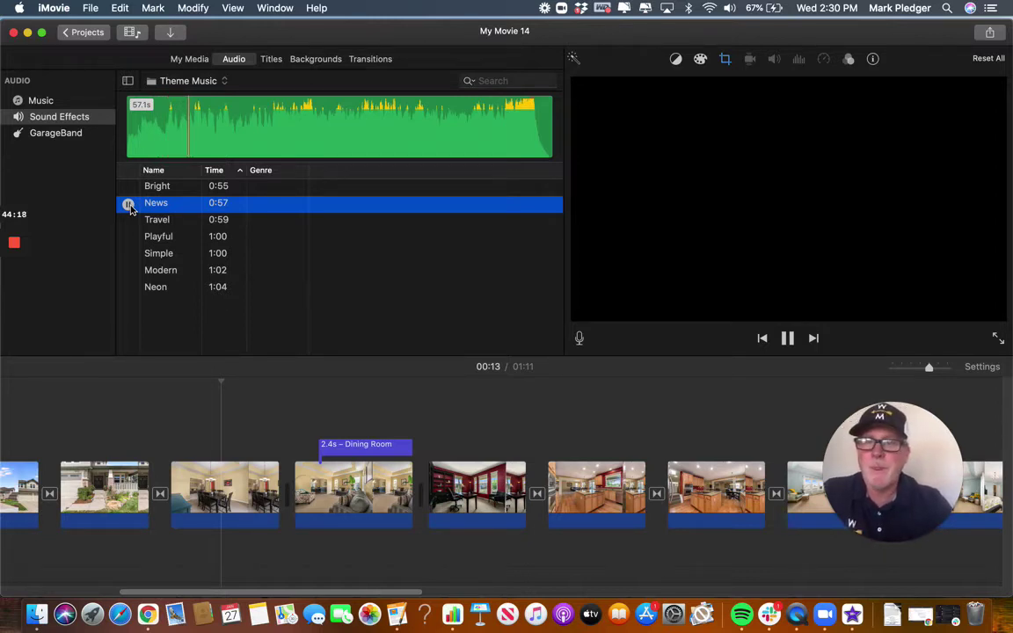
click(128, 205)
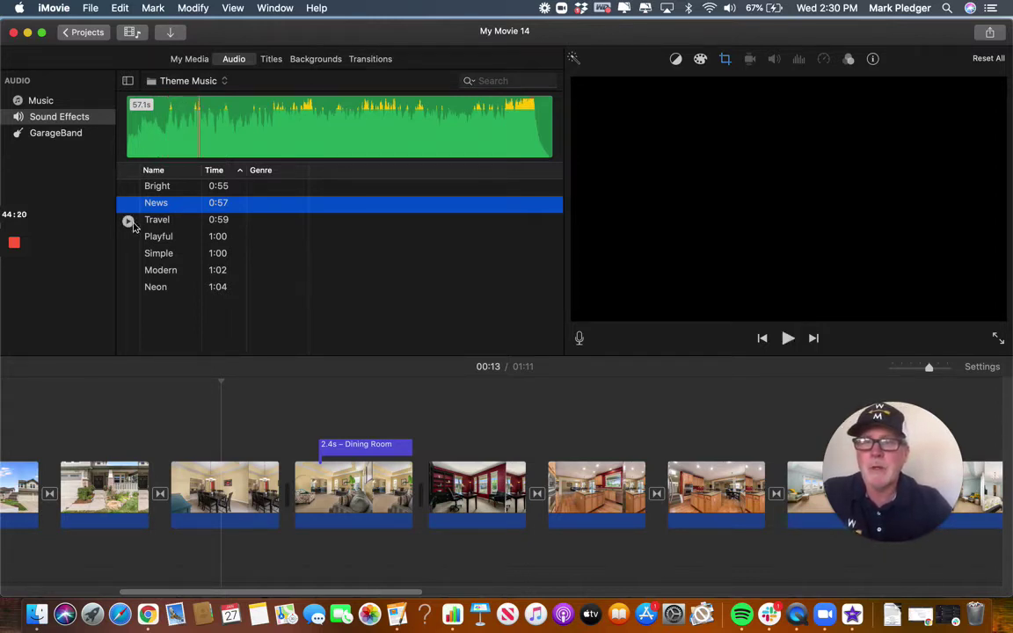
click(129, 220)
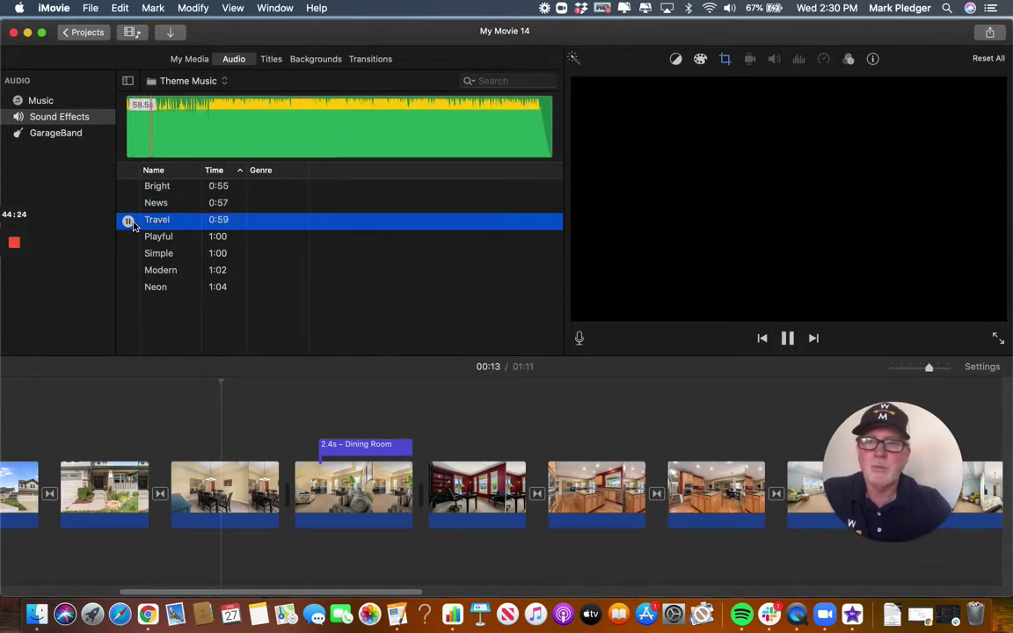
click(128, 220)
click(133, 239)
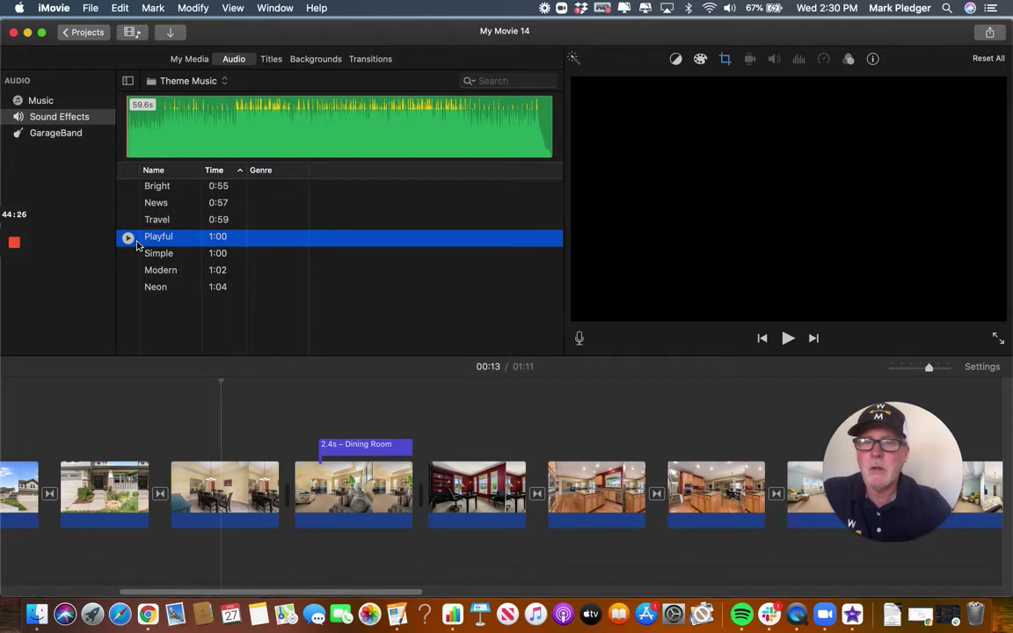
click(128, 238)
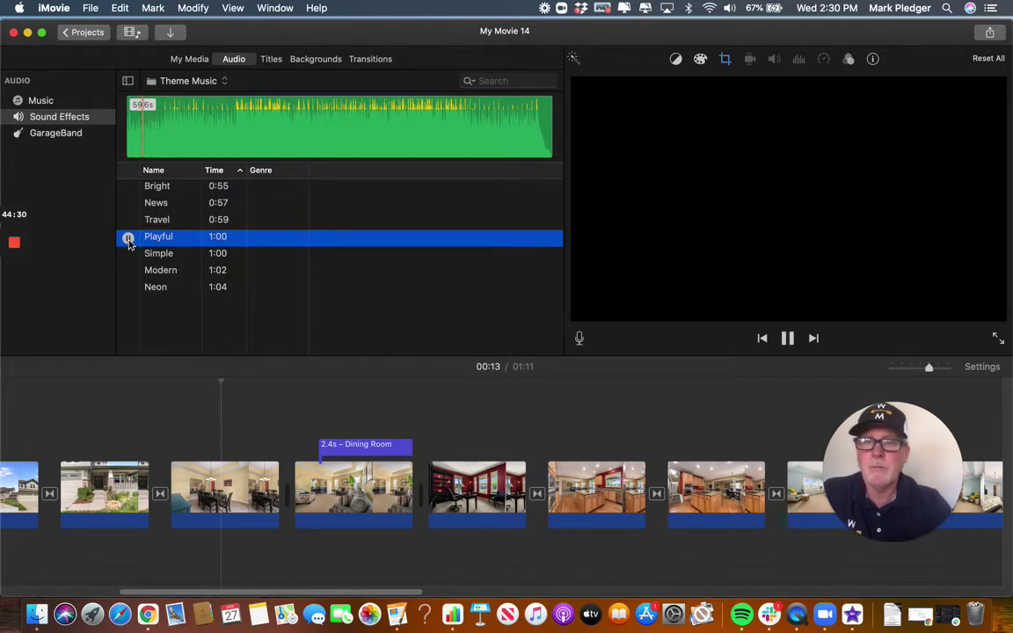
click(128, 241)
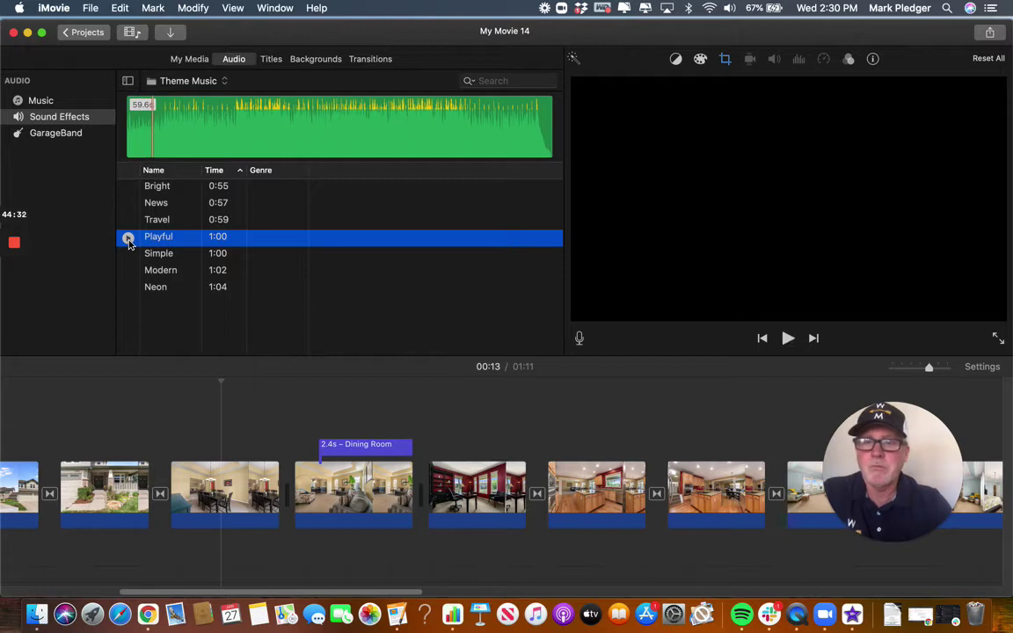
click(128, 289)
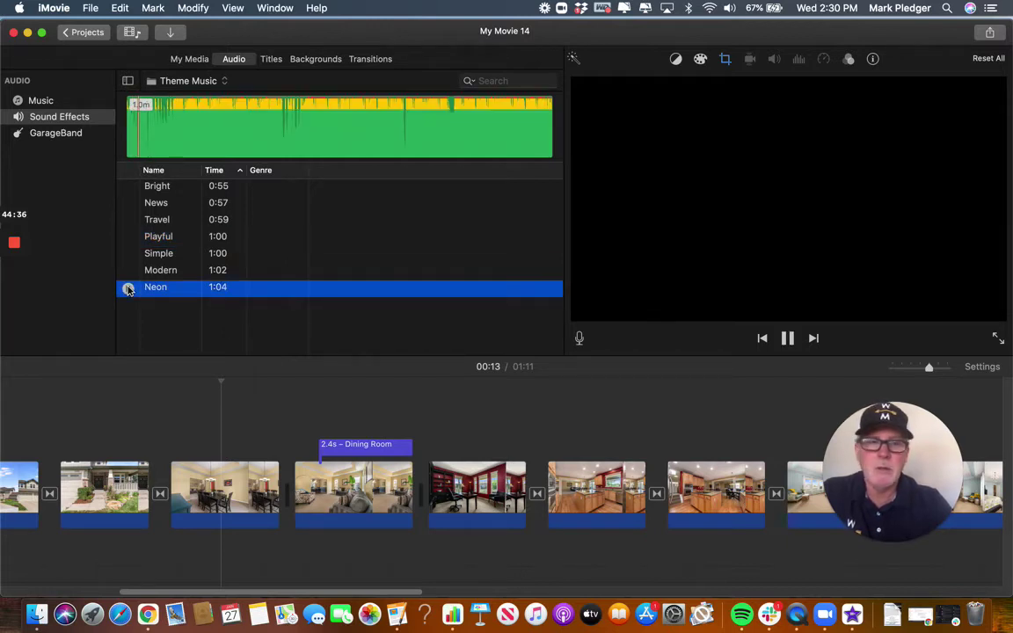
click(128, 289)
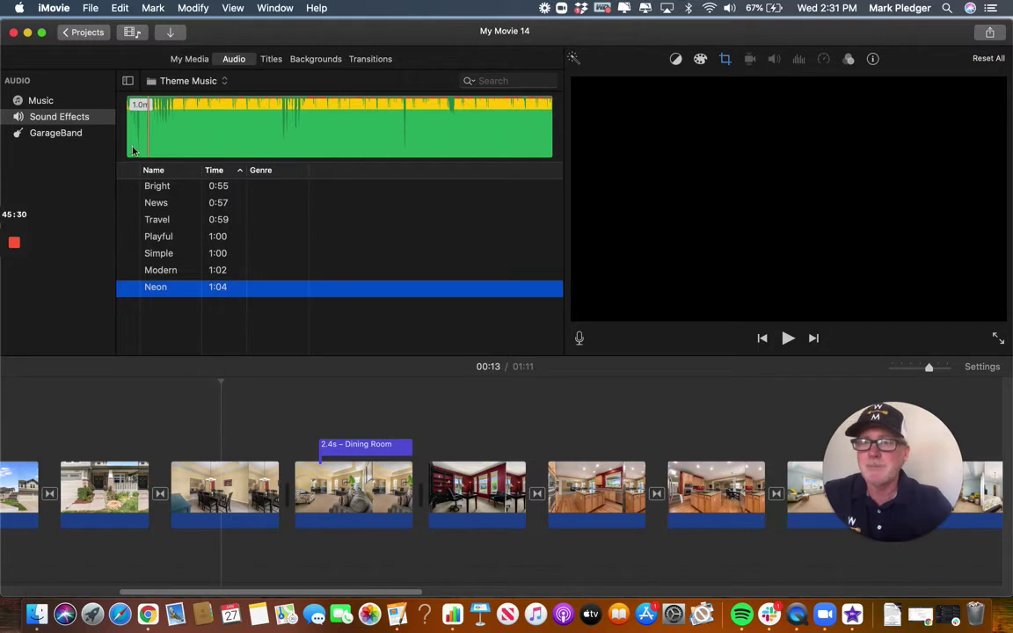
click(39, 102)
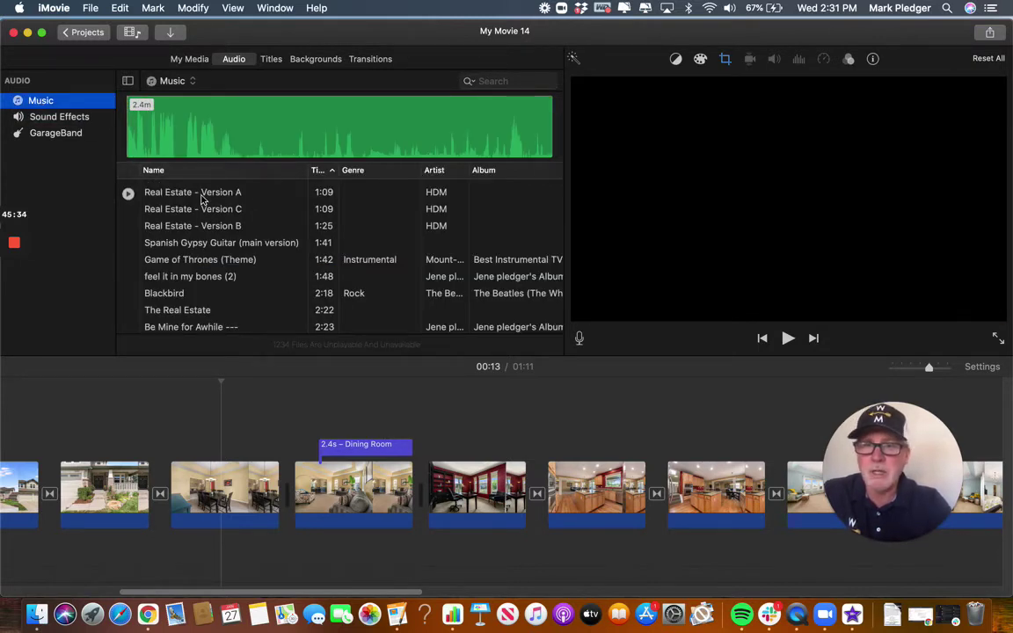
Preview Real Estate Versions A, B, C and Spanish Gypsy Guitar, choosing Version B (1:25).
click(128, 193)
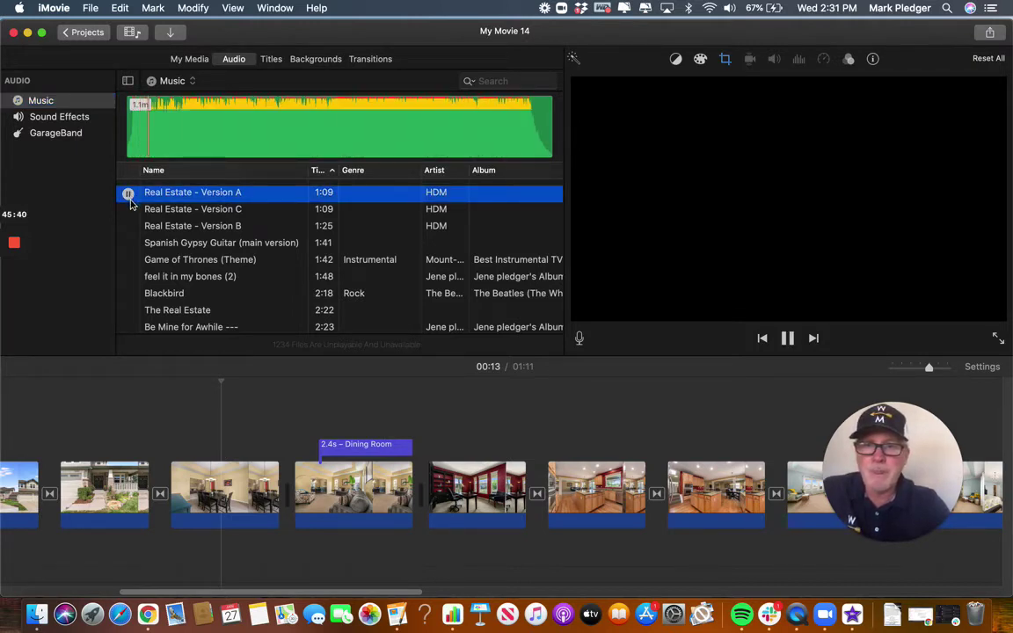
click(128, 244)
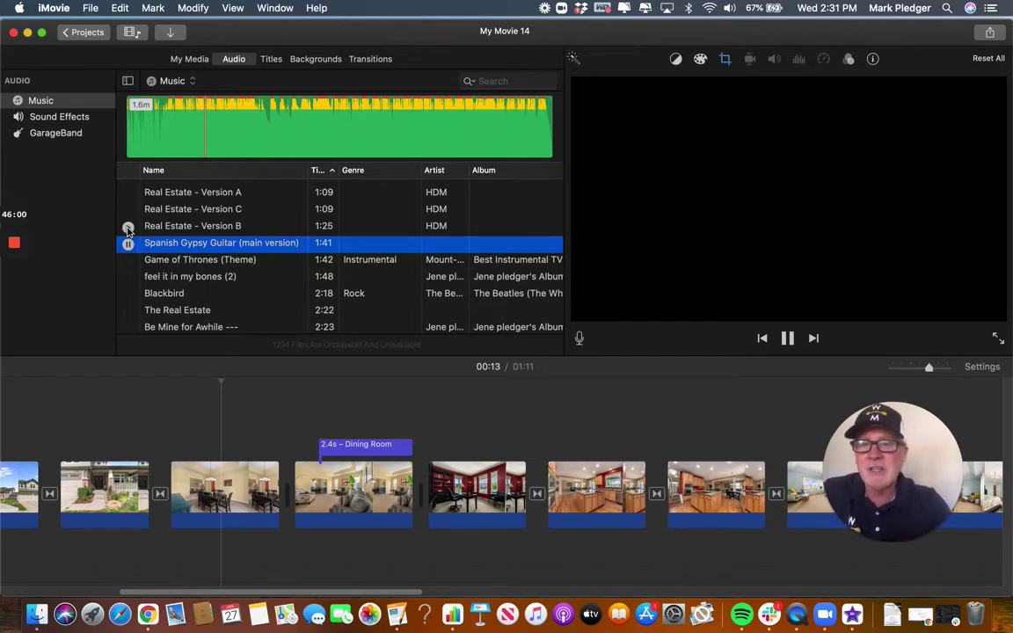
click(128, 227)
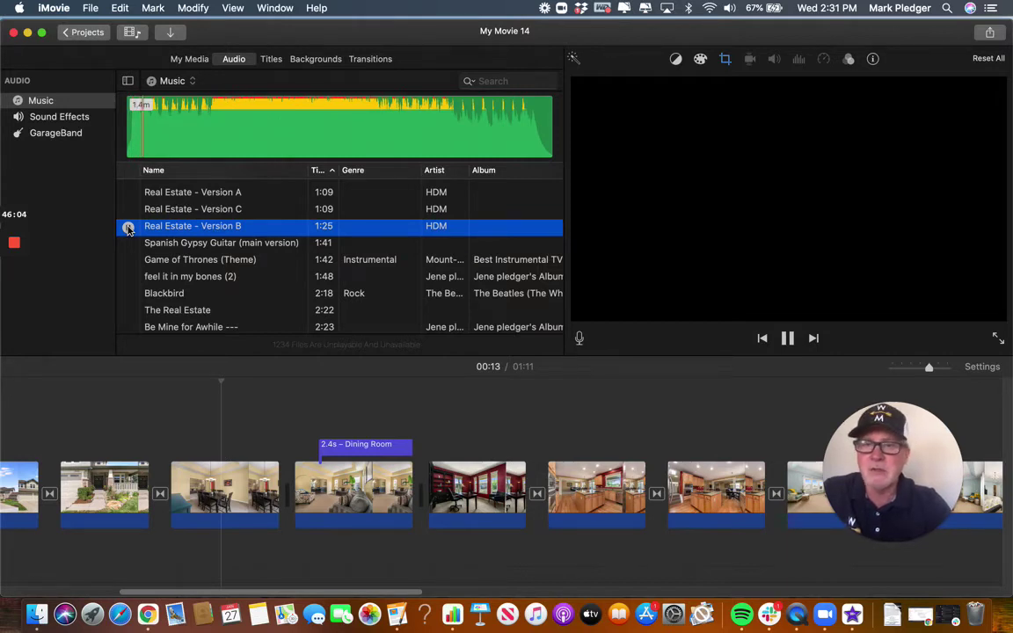
click(128, 210)
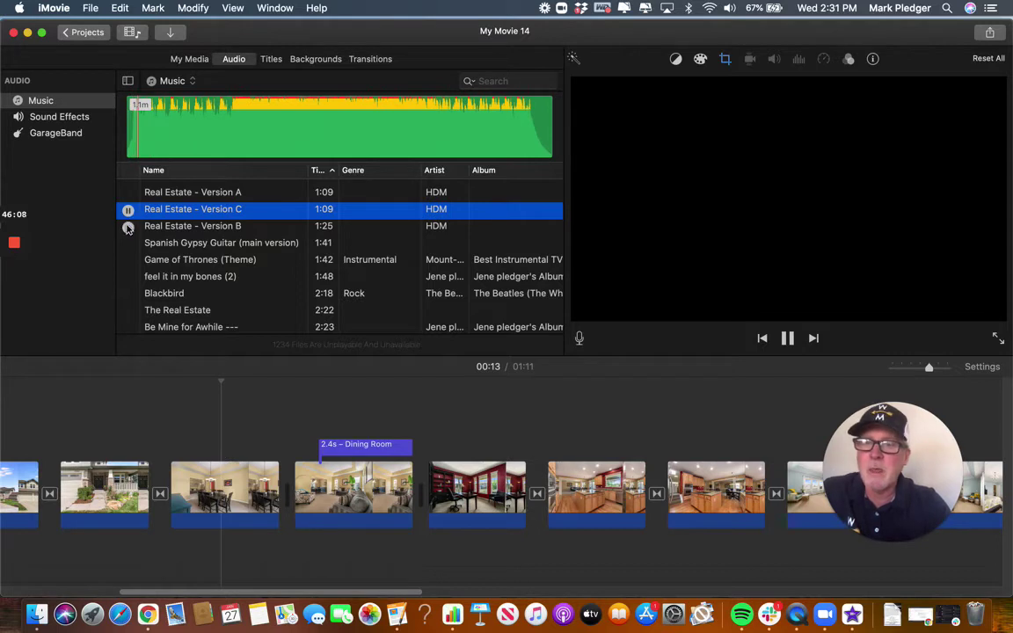
click(128, 228)
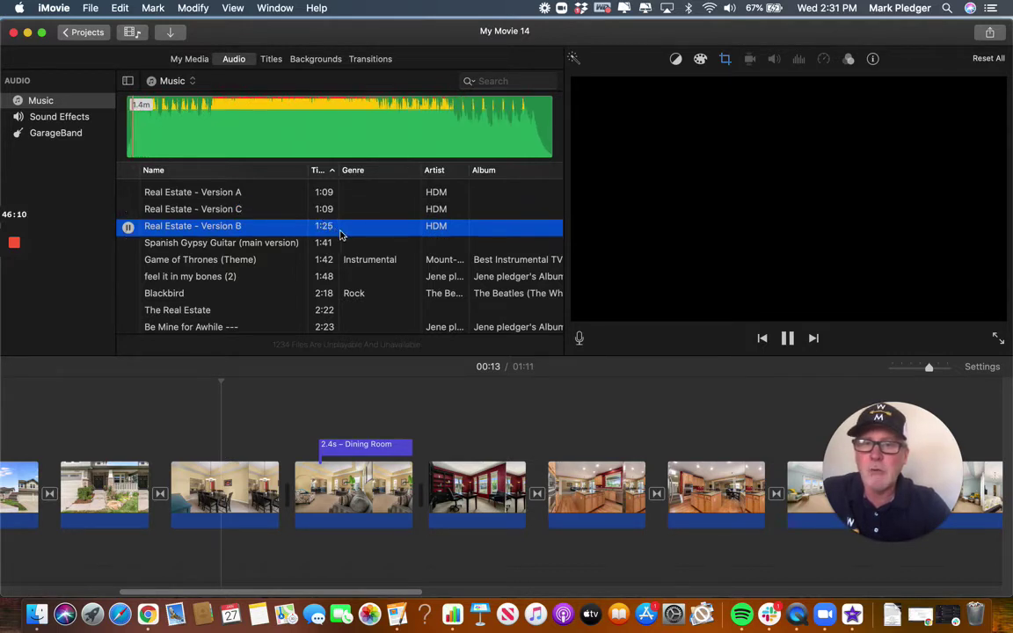
click(128, 228)
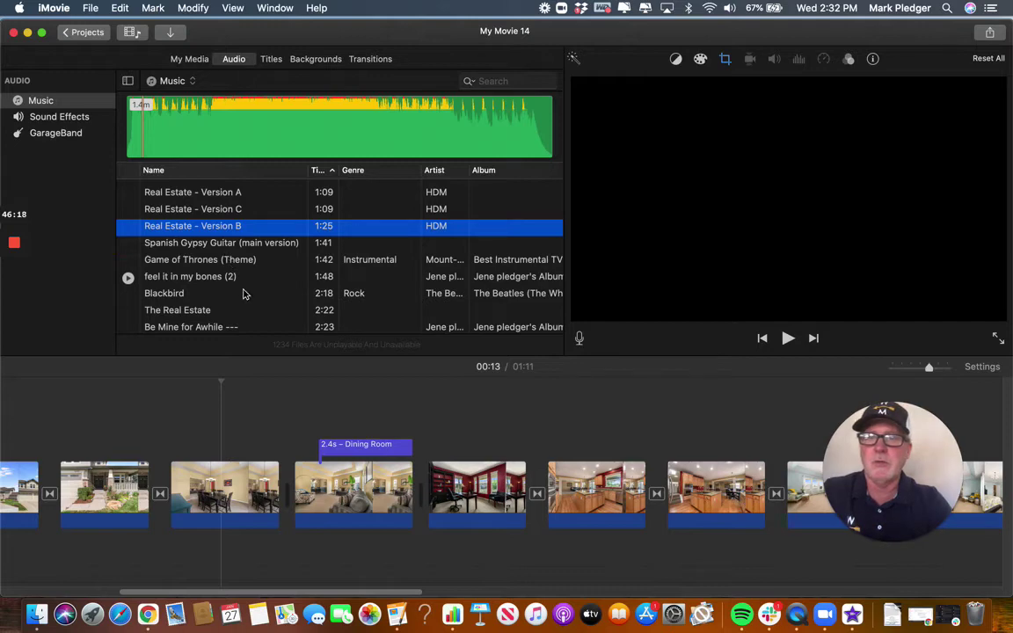
click(333, 393)
scroll(334, 393, left, 10)
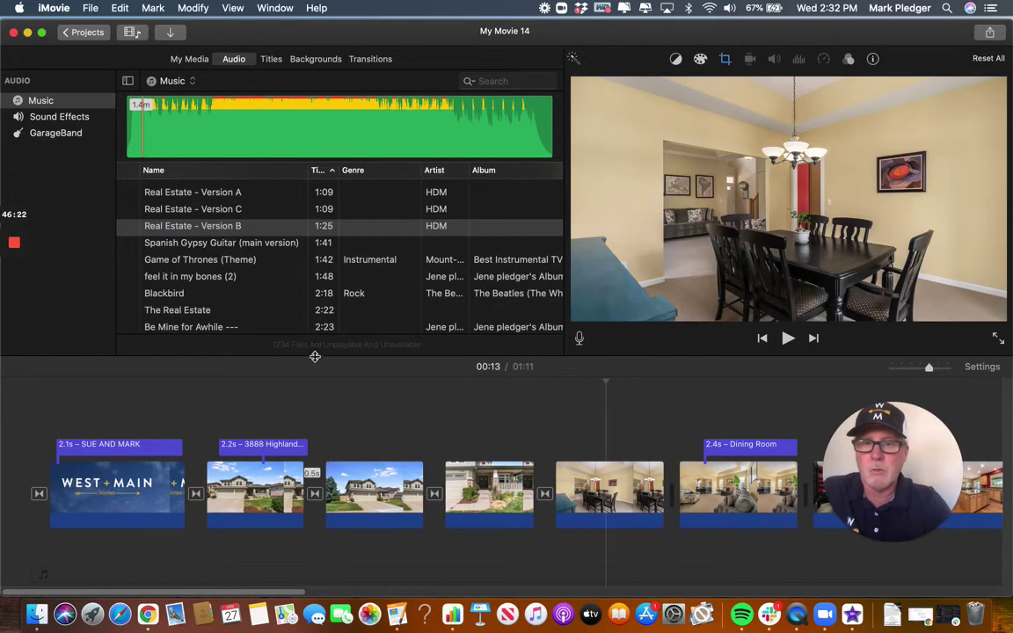
Place Real Estate - Version B beneath the listing clips and lower its volume.
drag(312, 355, 316, 303)
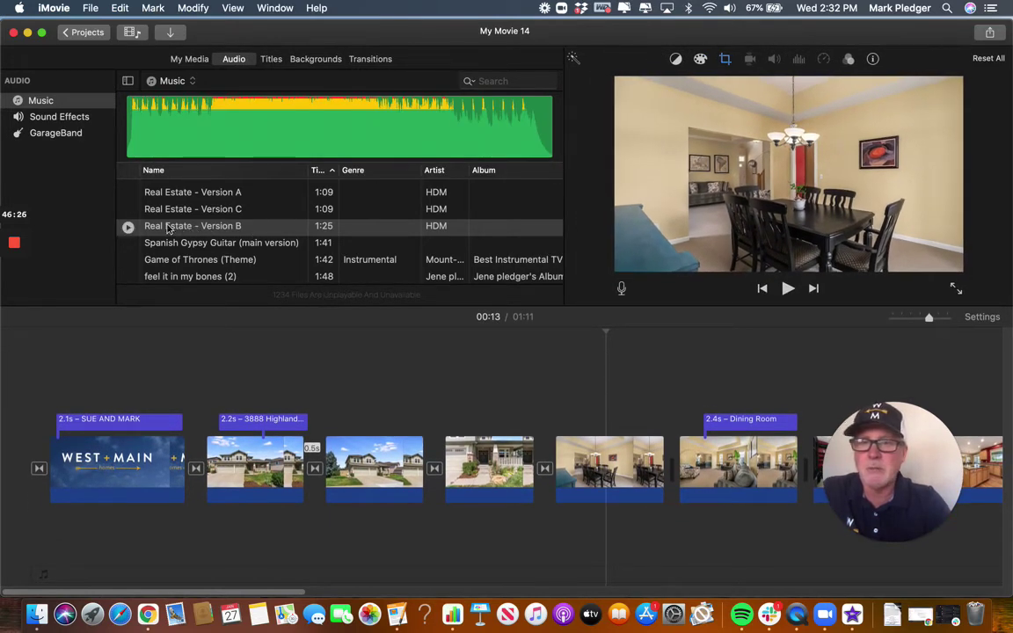
click(184, 230)
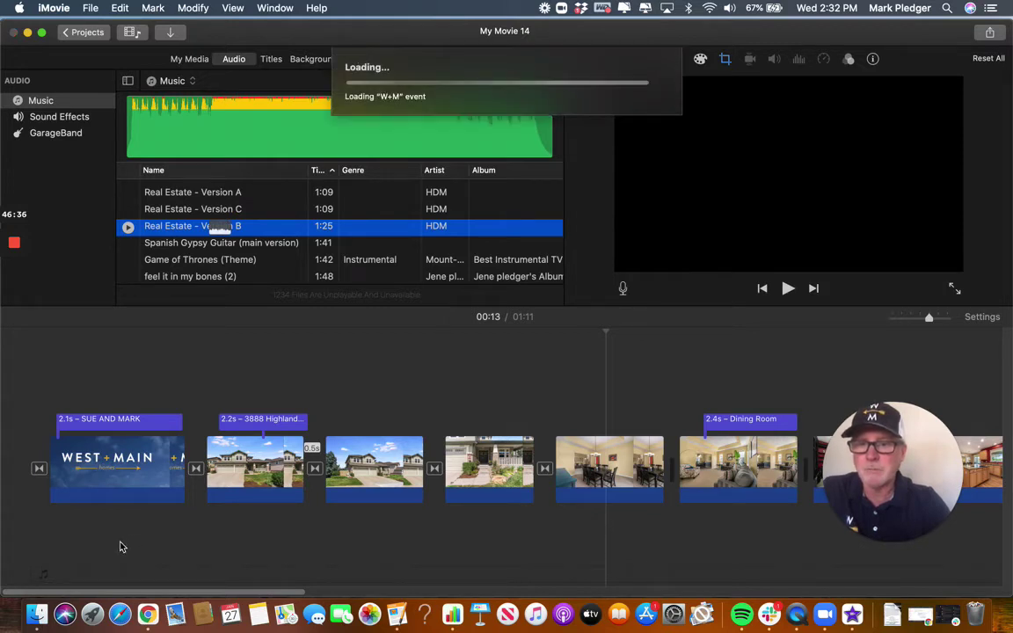
drag(122, 547, 49, 546)
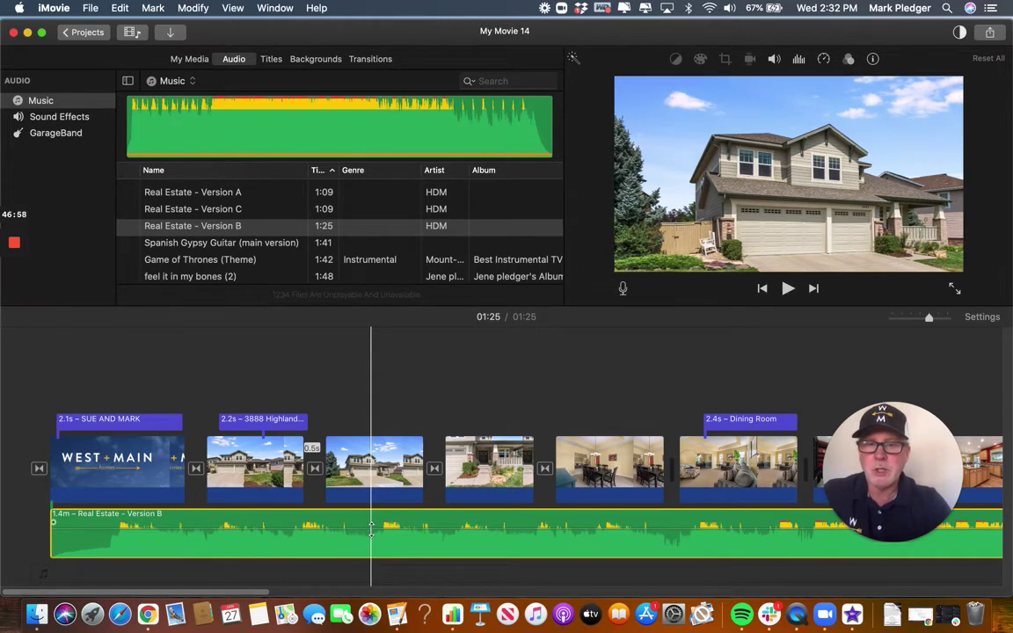
mouse_move(370, 528)
mouse_down()
mouse_move(370, 539)
mouse_move(370, 512)
mouse_move(370, 535)
mouse_up()
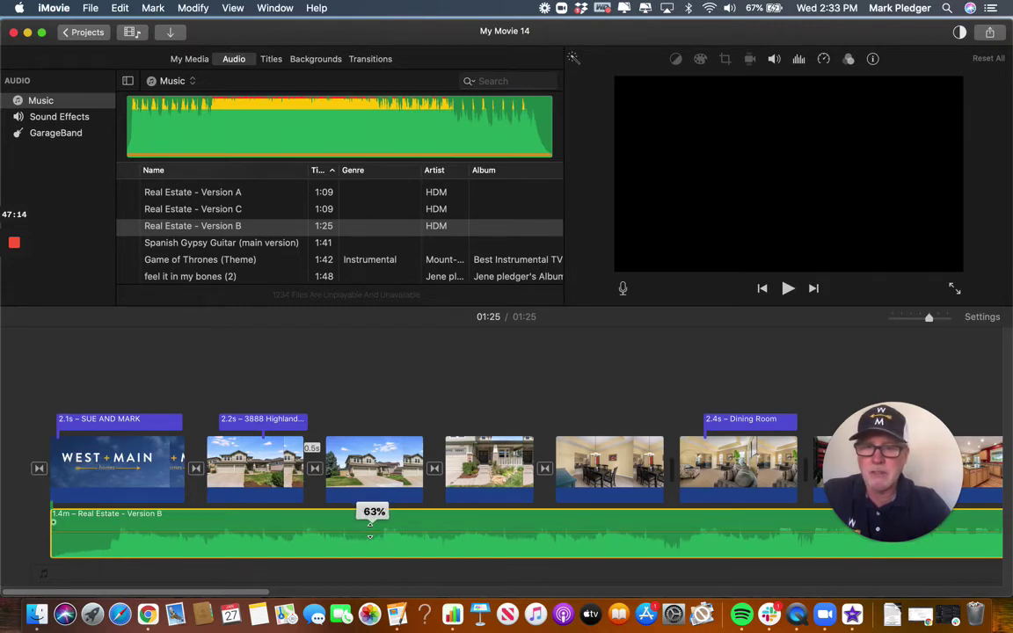
Trim the Version B music to end just past CONTACT SUE, making the movie 1:12.
drag(370, 535, 369, 530)
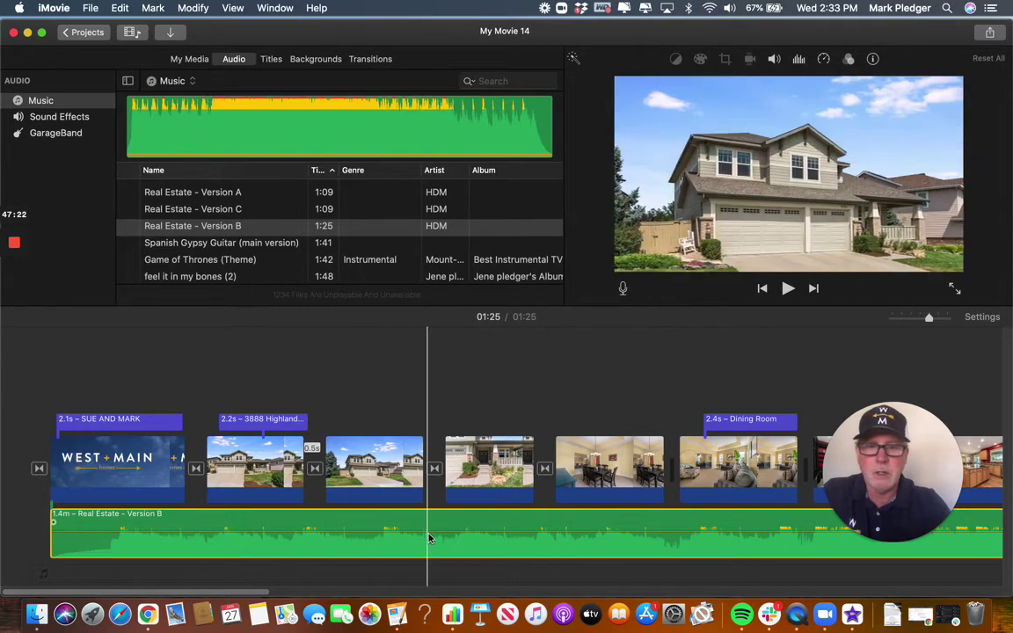
scroll(429, 536, right, 10)
scroll(429, 538, right, 15)
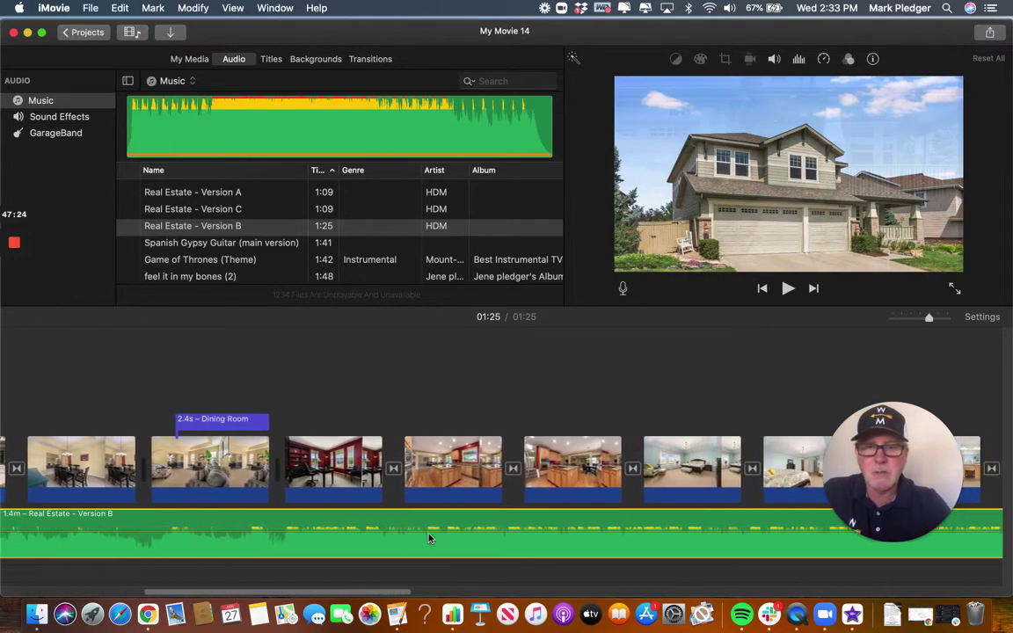
scroll(429, 538, right, 15)
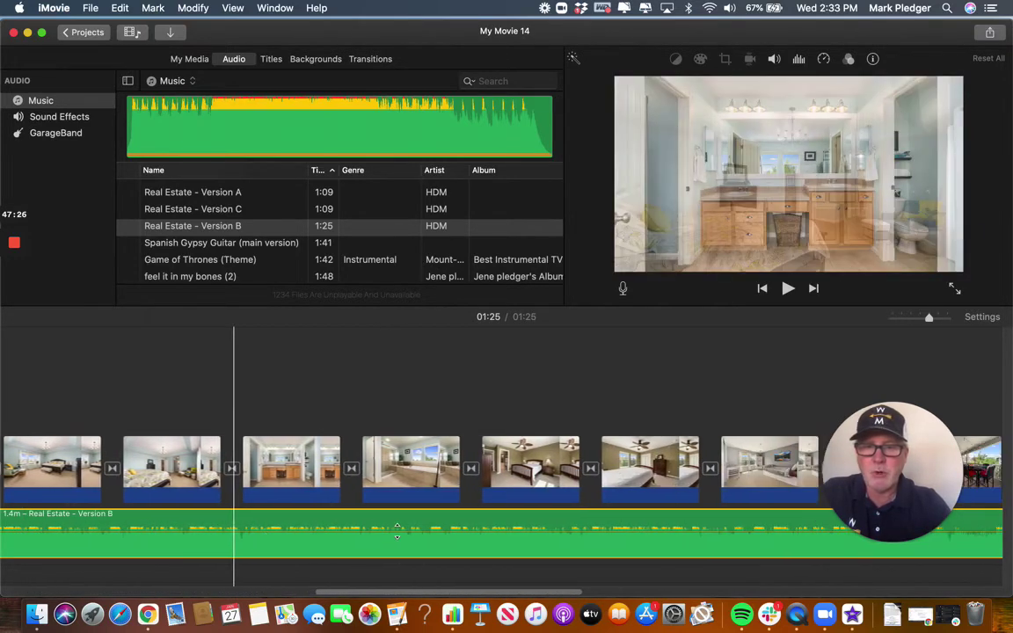
scroll(397, 530, right, 15)
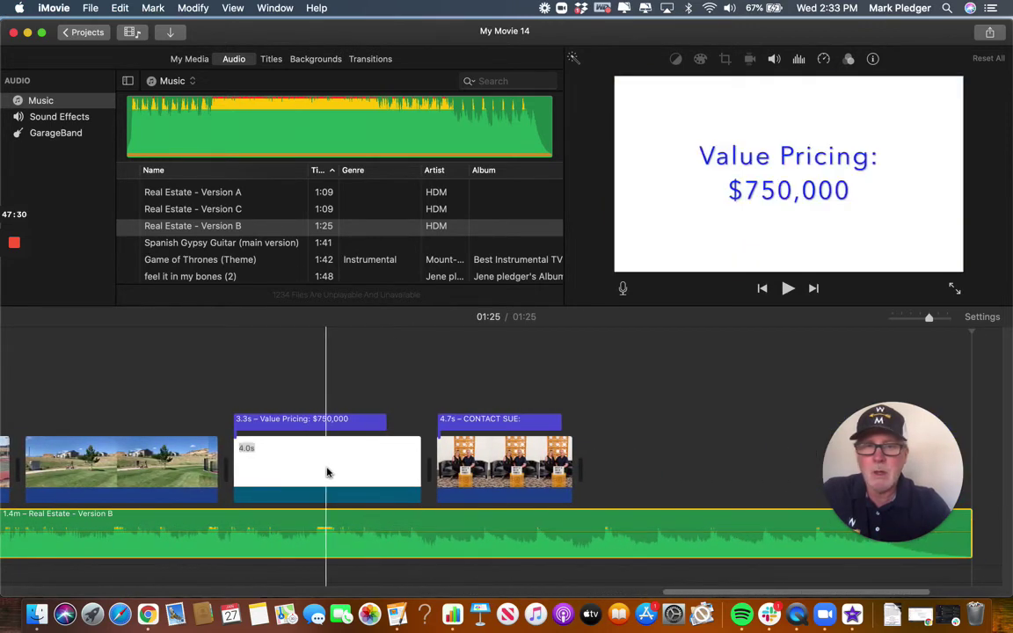
scroll(619, 527, right, 8)
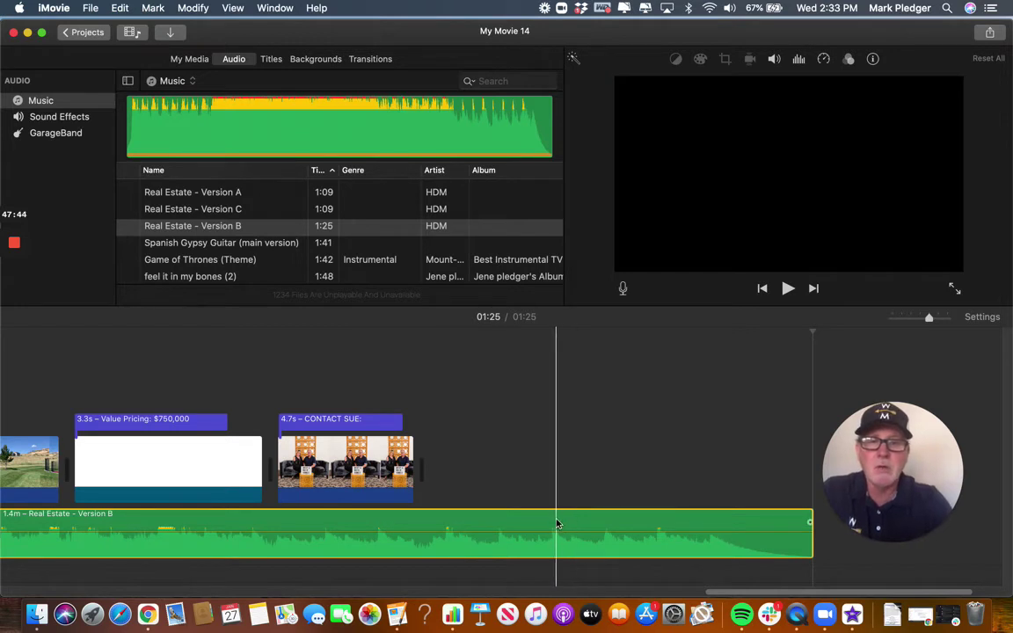
click(556, 528)
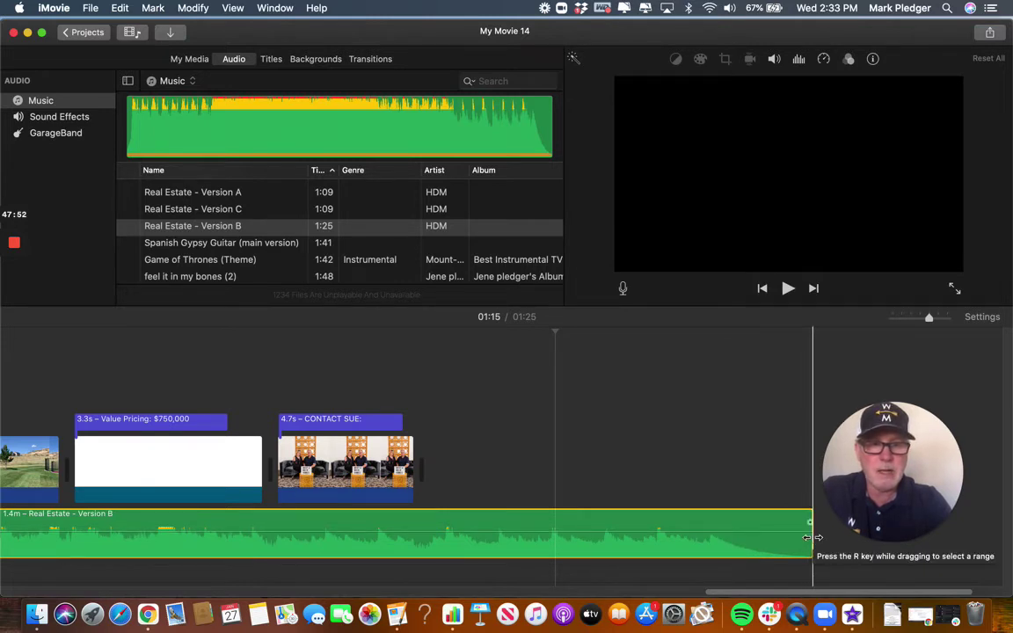
drag(810, 537, 473, 534)
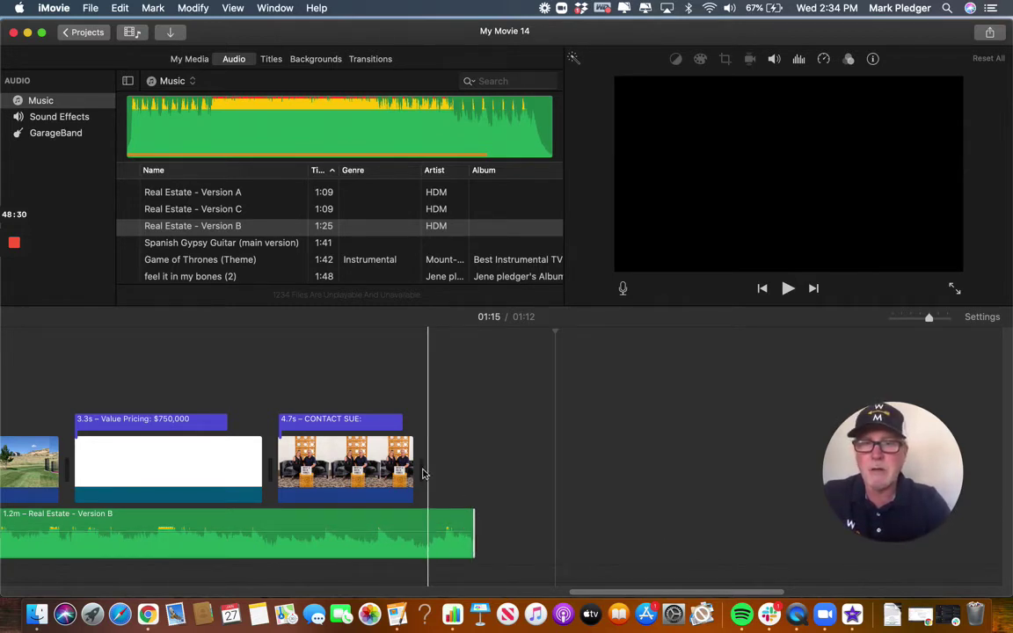
Add a 1-second Fade to Black transition after the final CONTACT SUE clip.
click(376, 60)
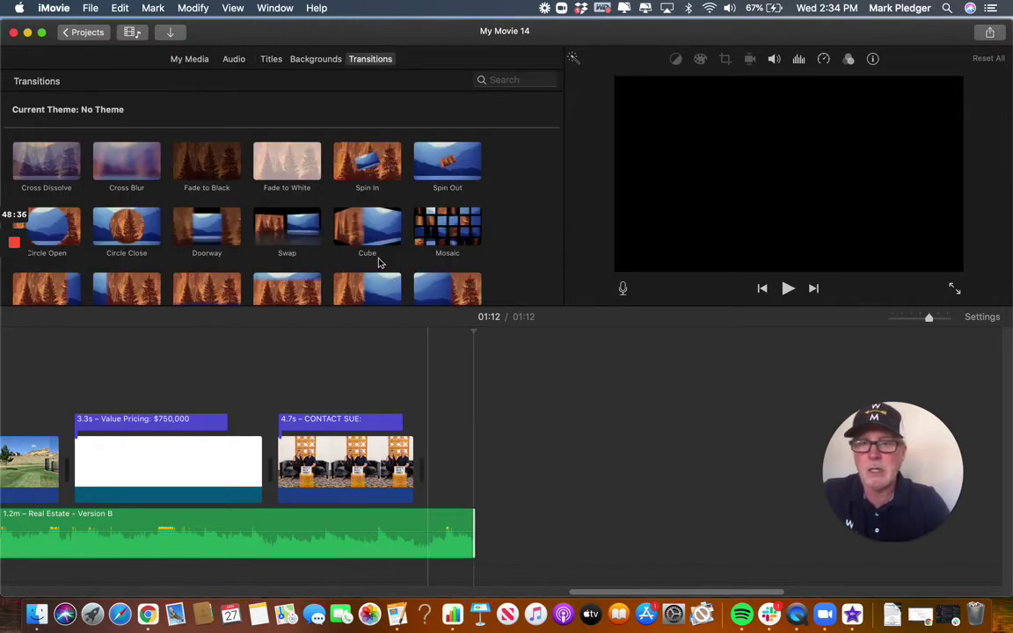
scroll(234, 209, down, 3)
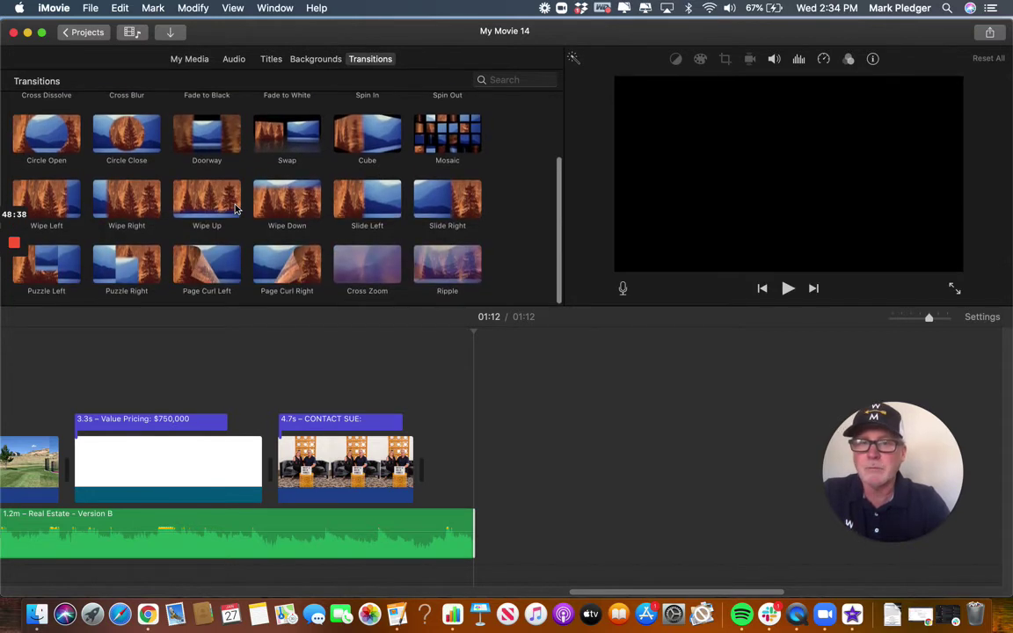
scroll(235, 207, up, 3)
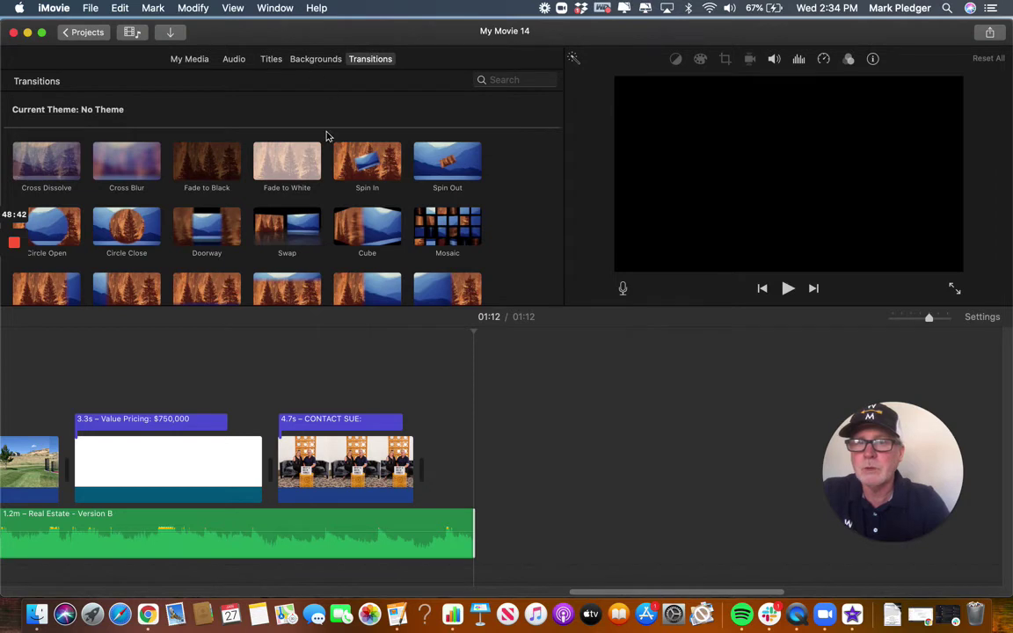
click(211, 165)
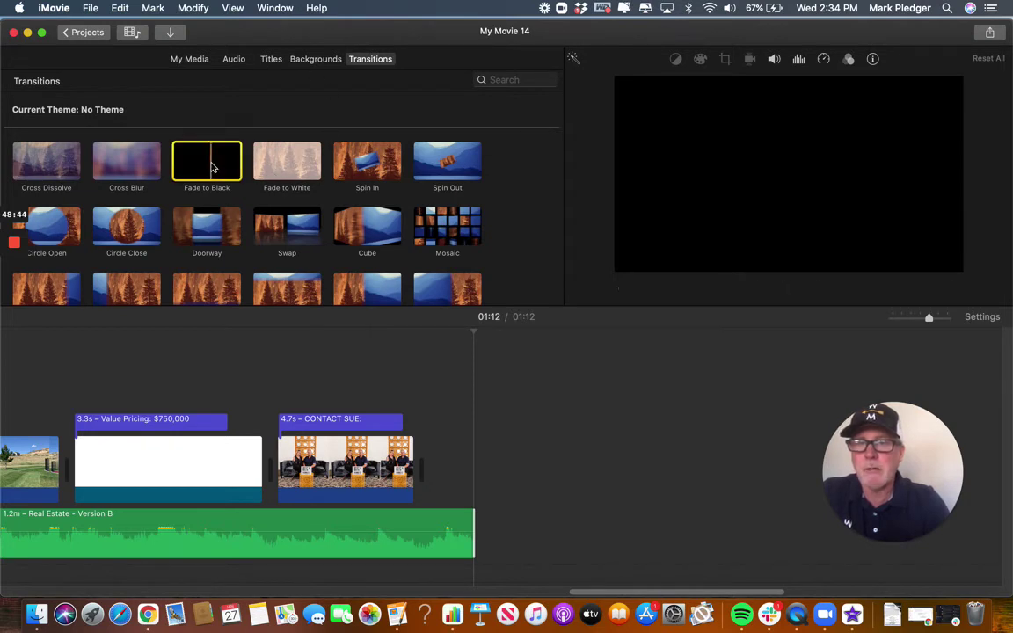
mouse_move(210, 166)
mouse_down()
mouse_move(427, 344)
mouse_move(427, 414)
mouse_move(411, 464)
mouse_up()
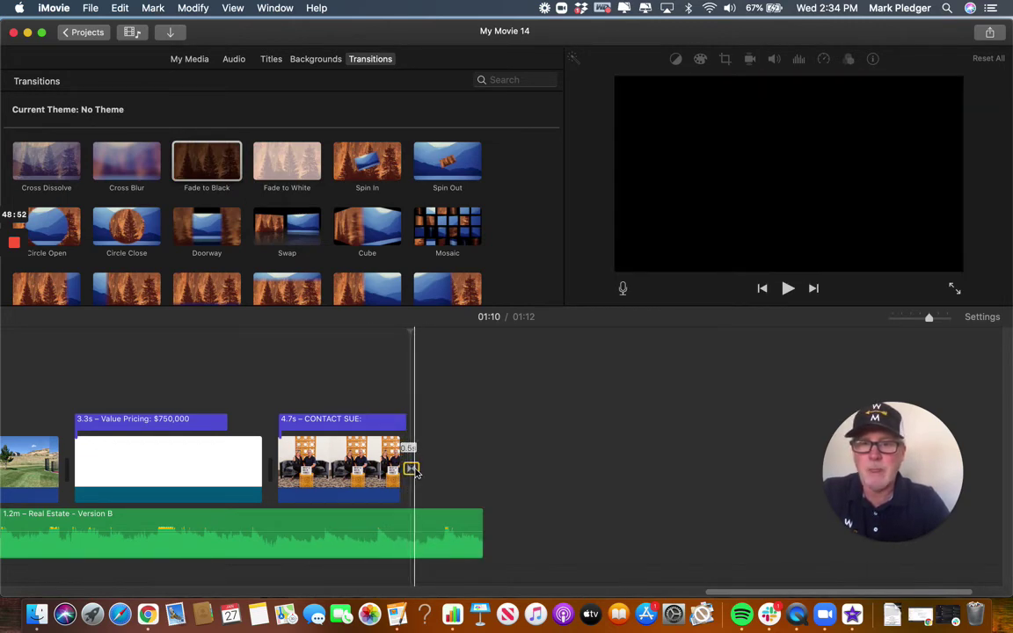
double_click(414, 470)
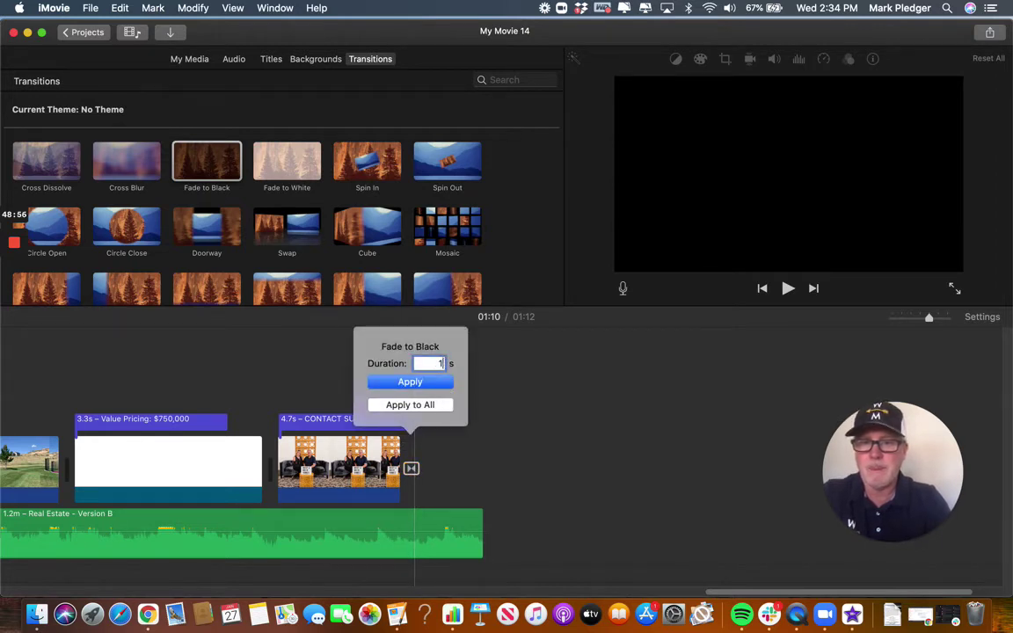
key(Return)
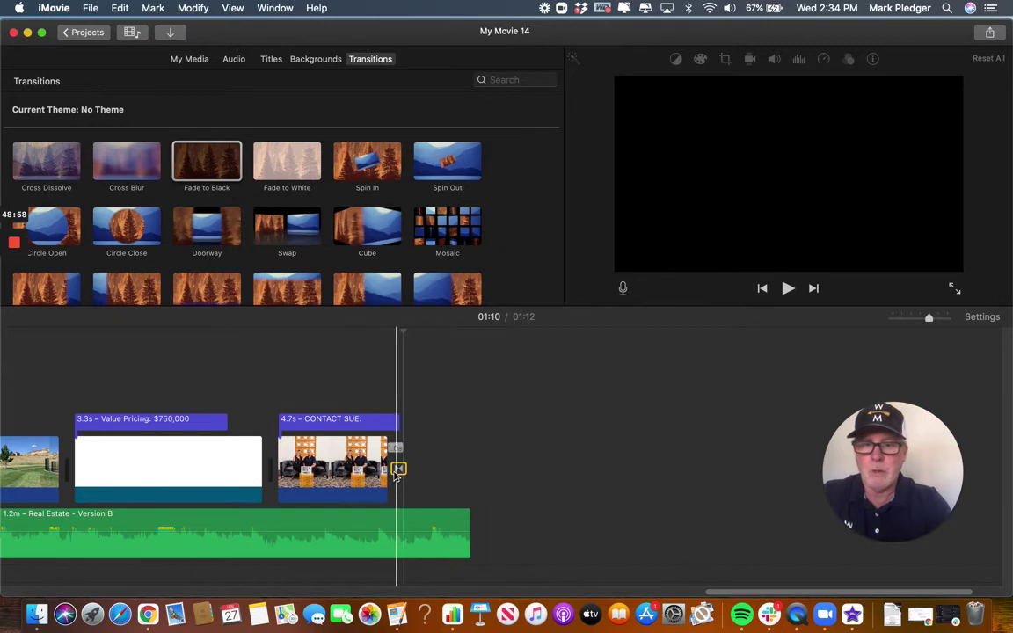
Fade out the Version B music over its last seconds, then play from the Value Pricing title.
click(345, 527)
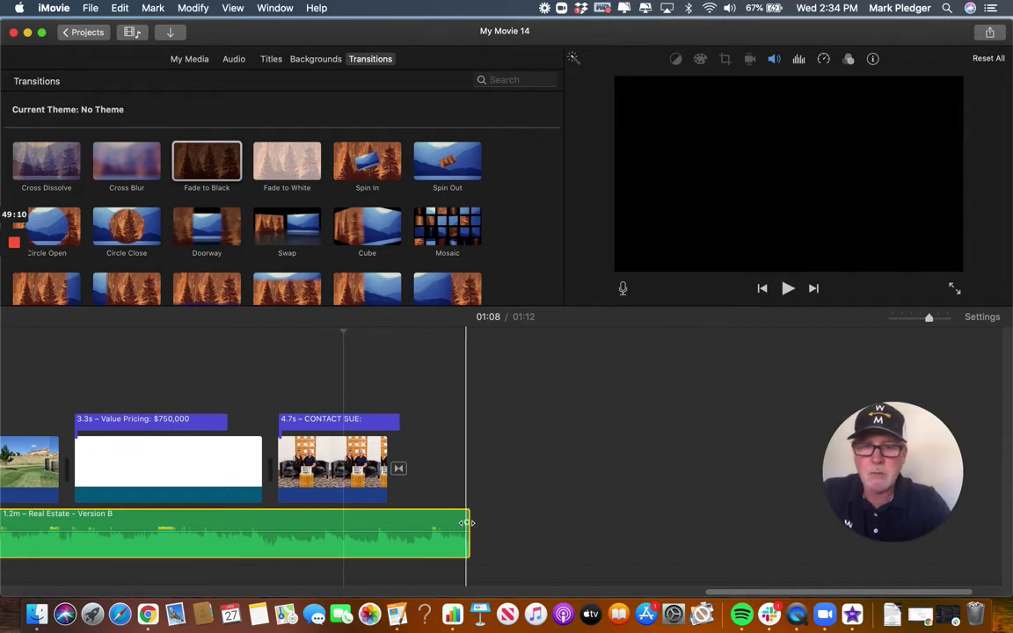
drag(466, 523, 367, 519)
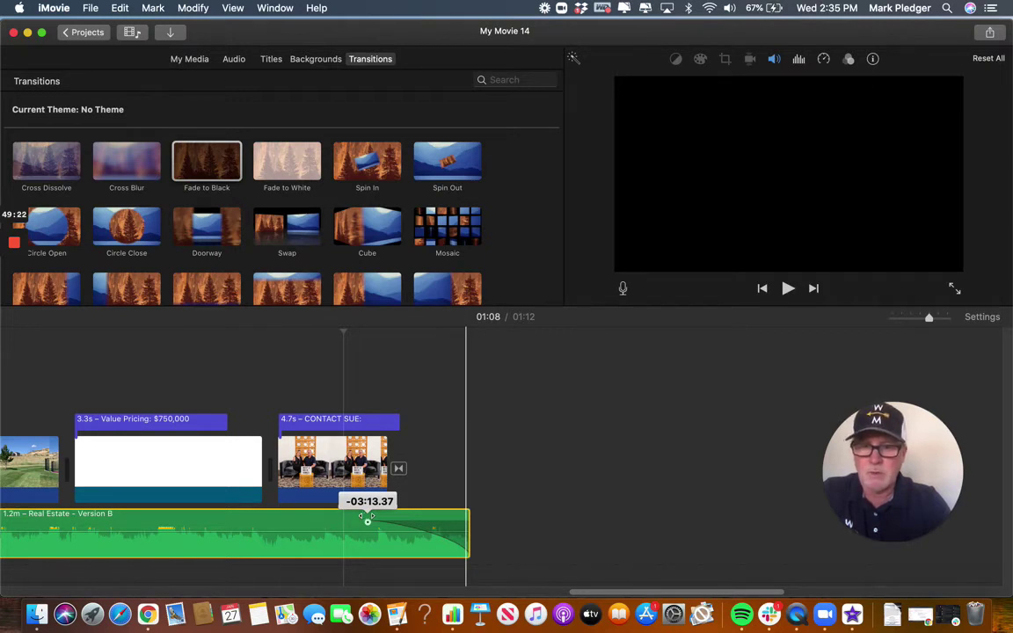
drag(367, 520, 358, 520)
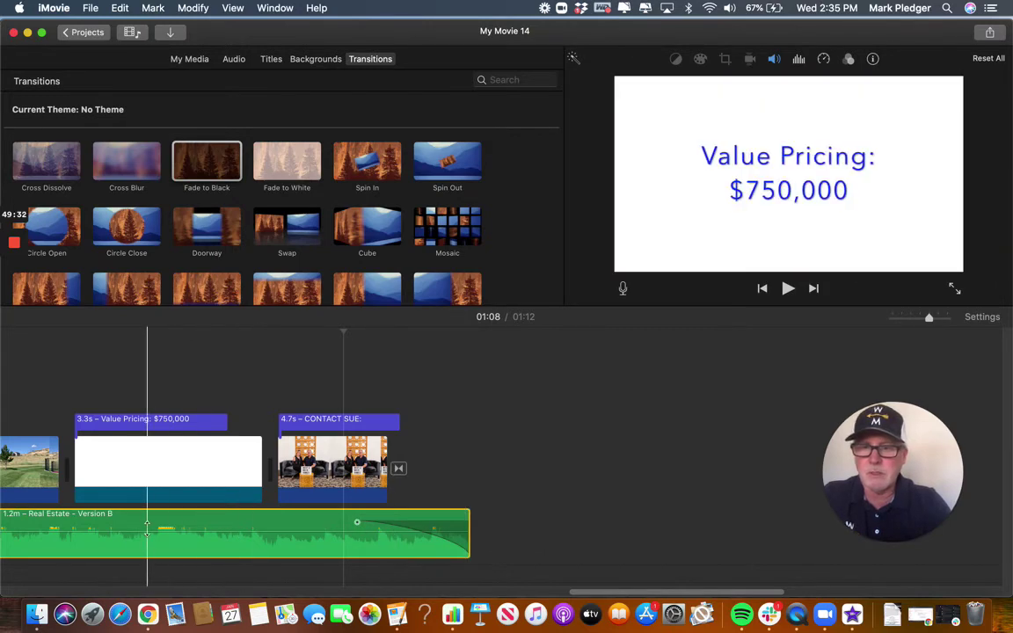
click(125, 485)
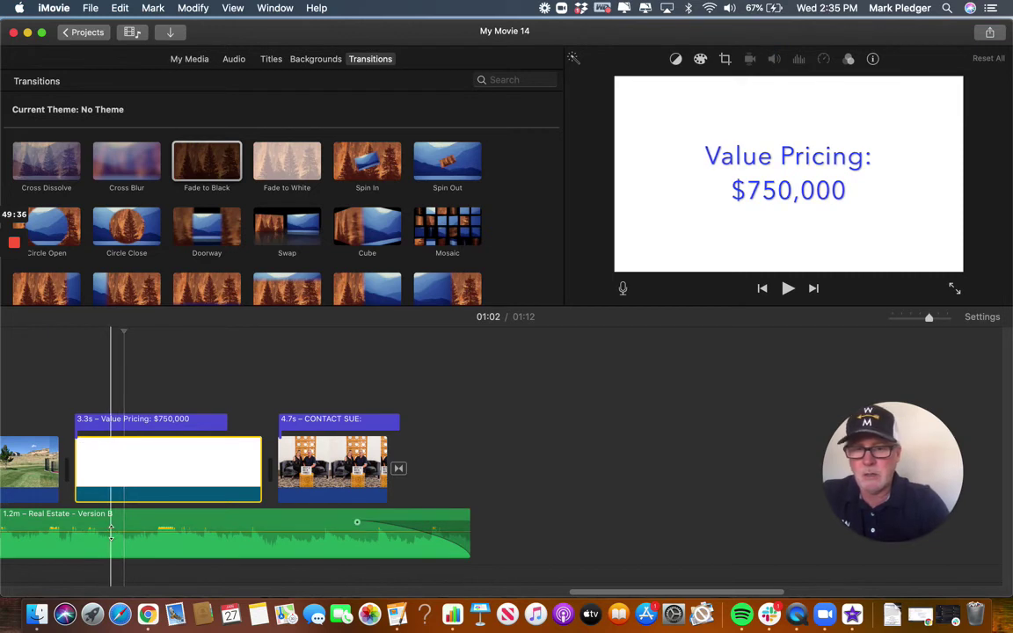
key(space)
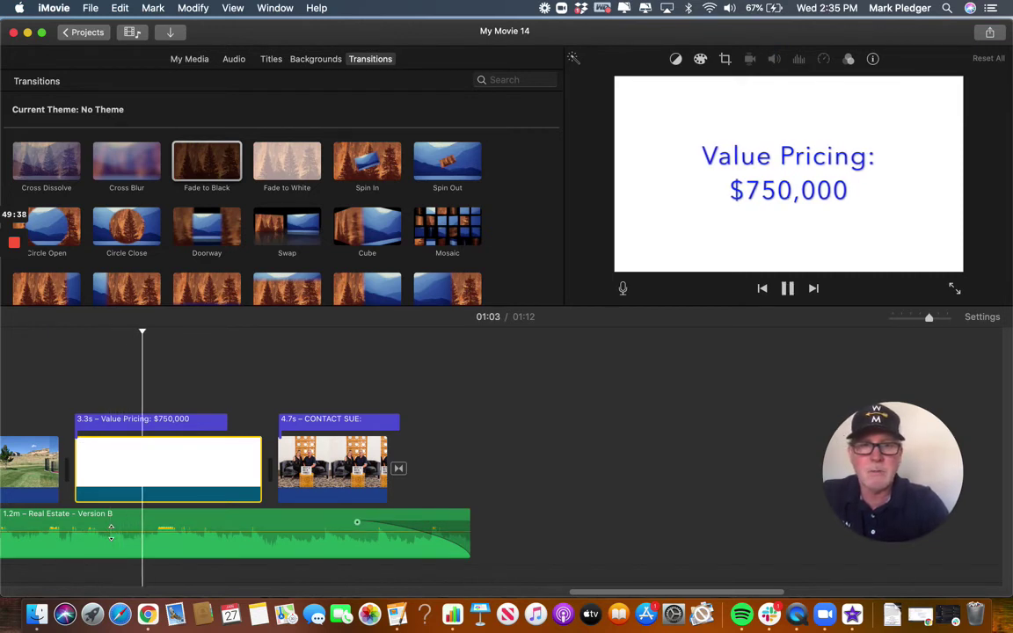
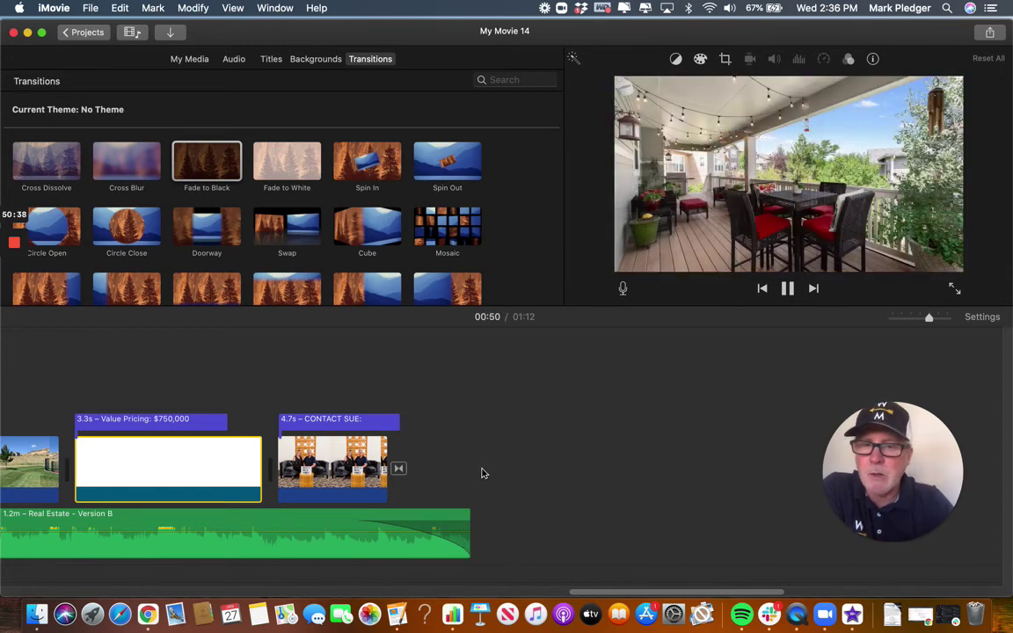
Stop playback at the Value Pricing title and scroll back through the timeline.
scroll(486, 467, left, 3)
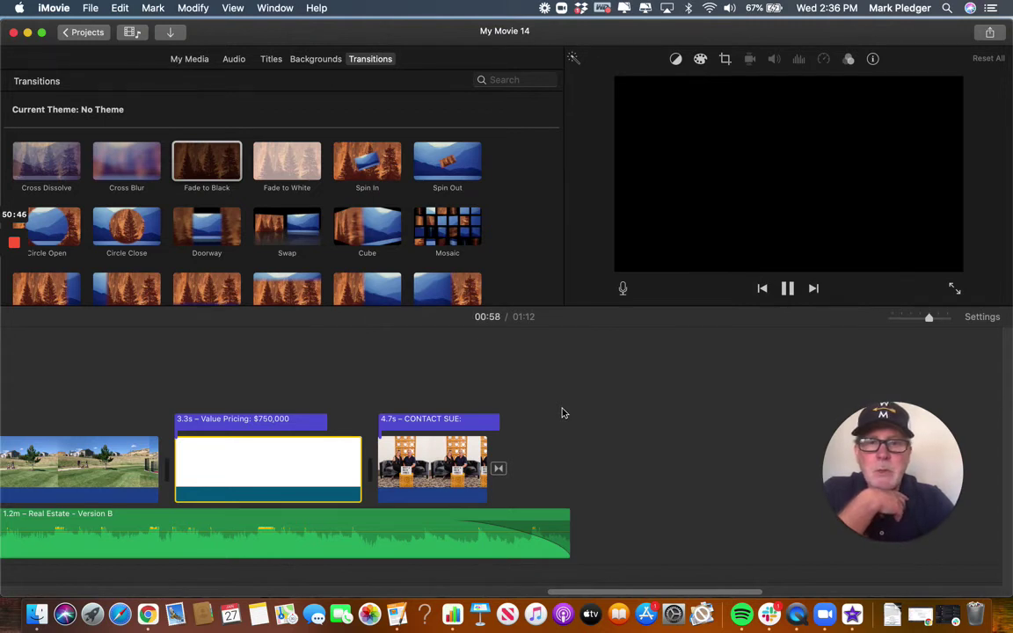
scroll(562, 412, left, 3)
scroll(257, 402, left, 3)
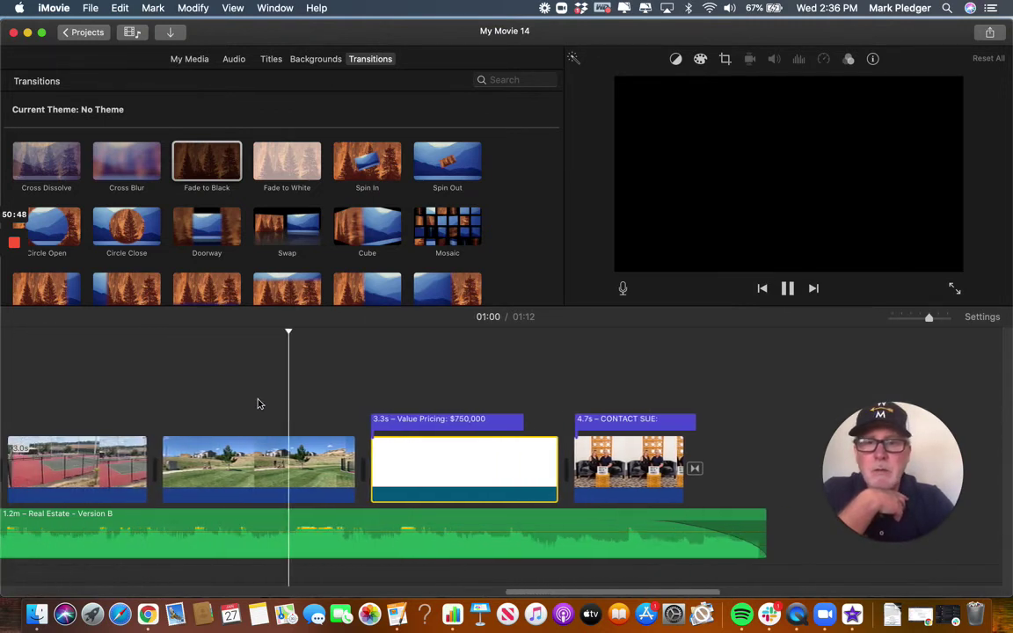
scroll(257, 402, left, 1)
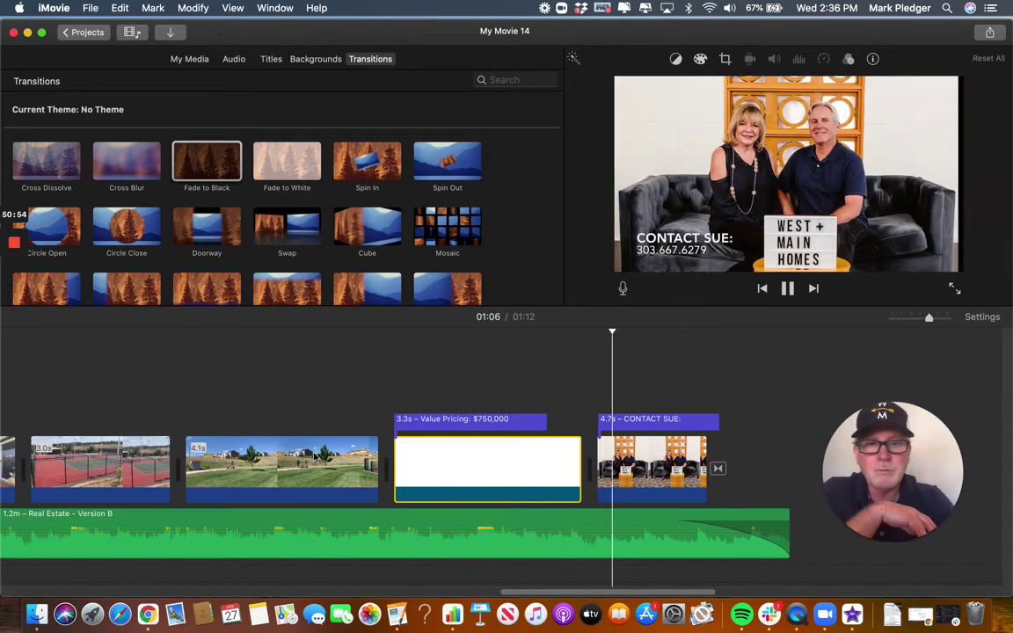
click(512, 470)
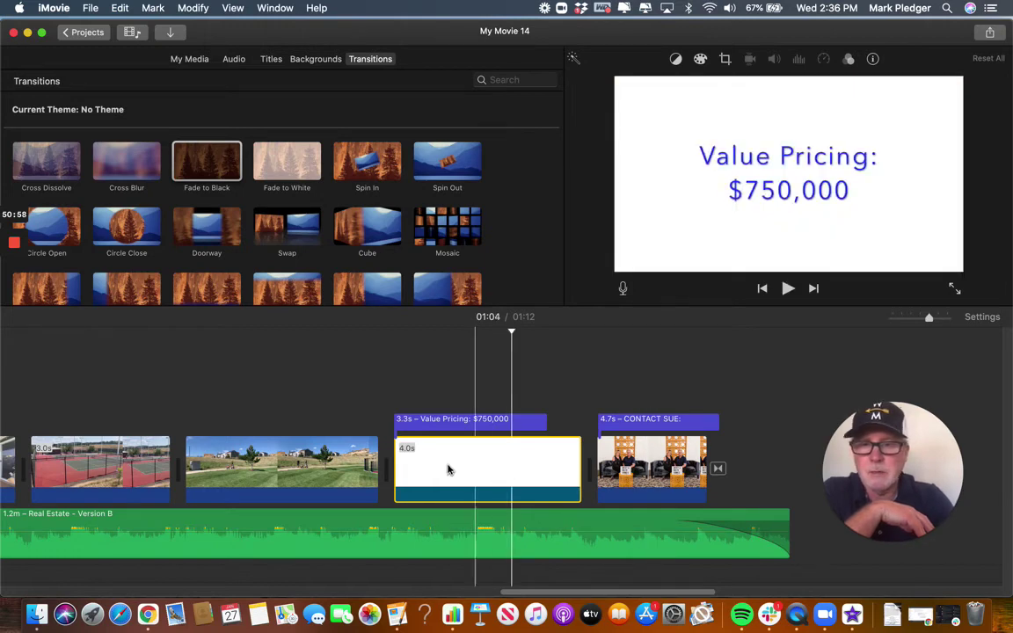
scroll(380, 421, left, 5)
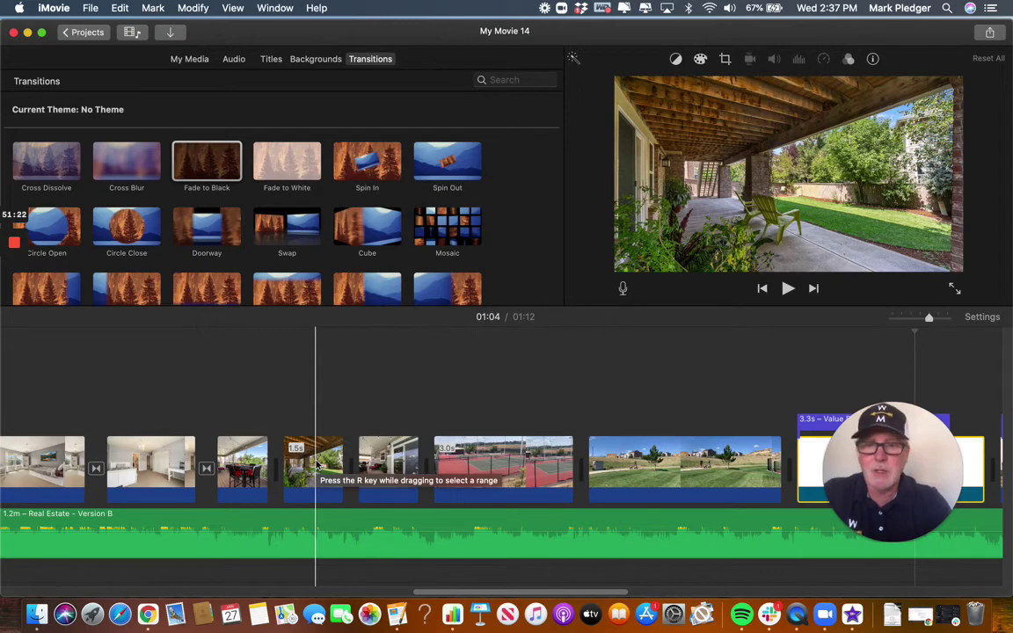
Lengthen the covered porch clip from 1.5s to 2.1s and give it a Ken Burns pan-and-zoom.
click(317, 466)
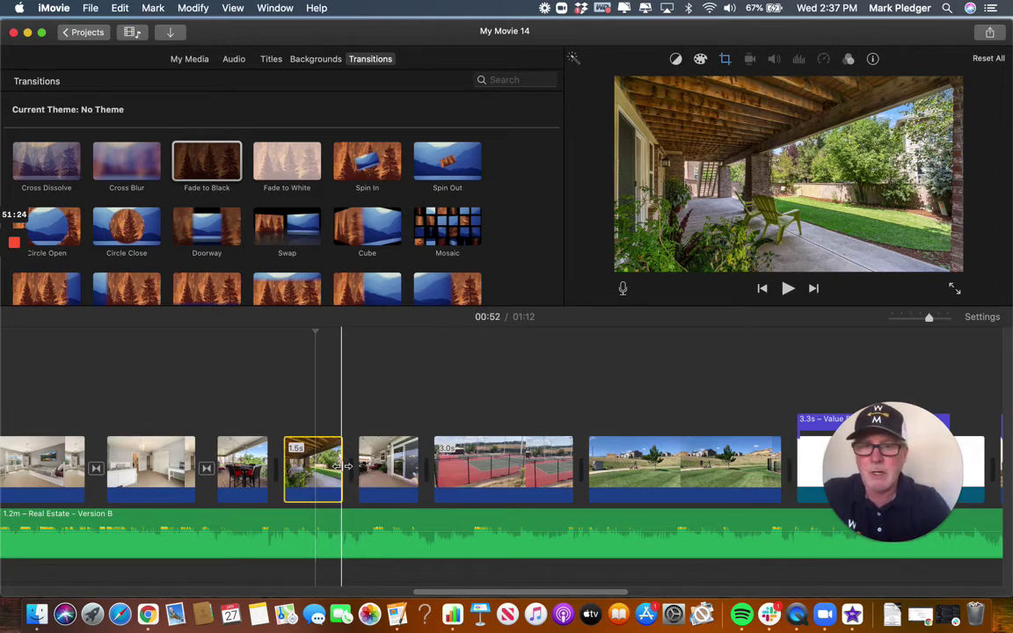
drag(342, 466, 368, 466)
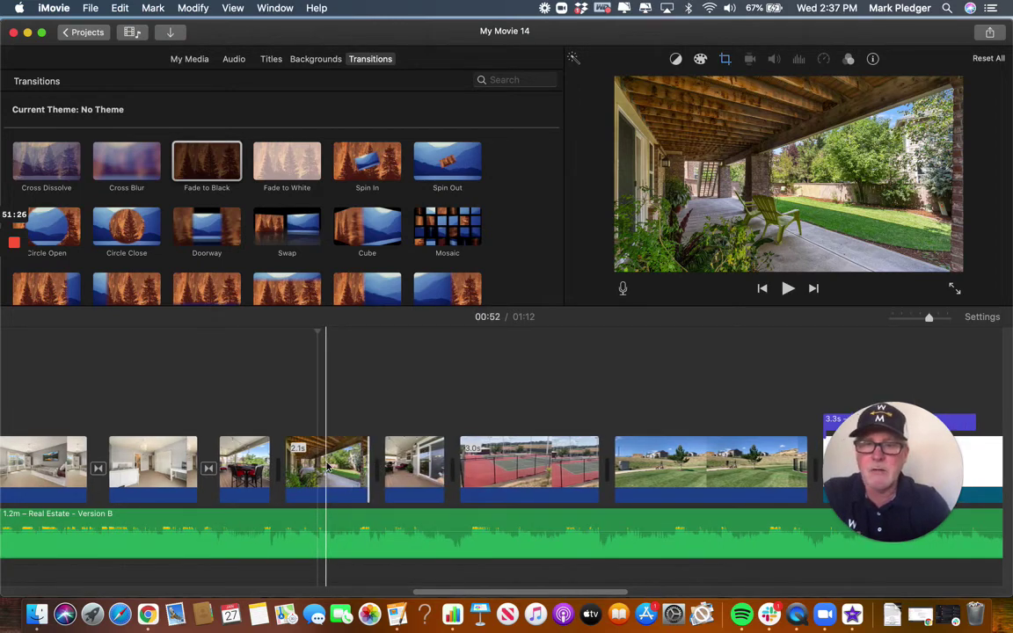
click(327, 466)
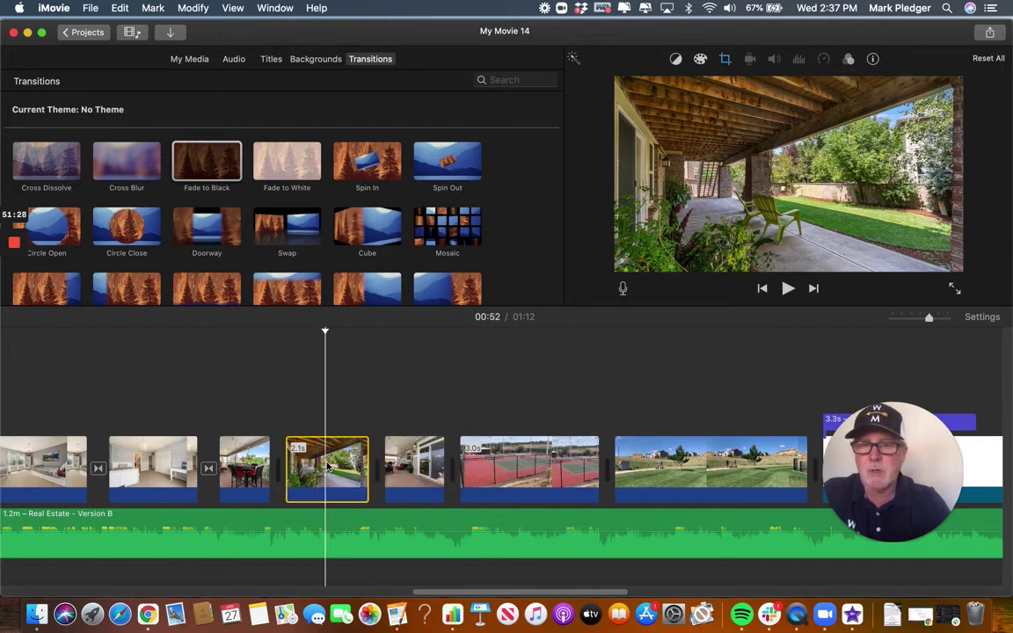
click(725, 59)
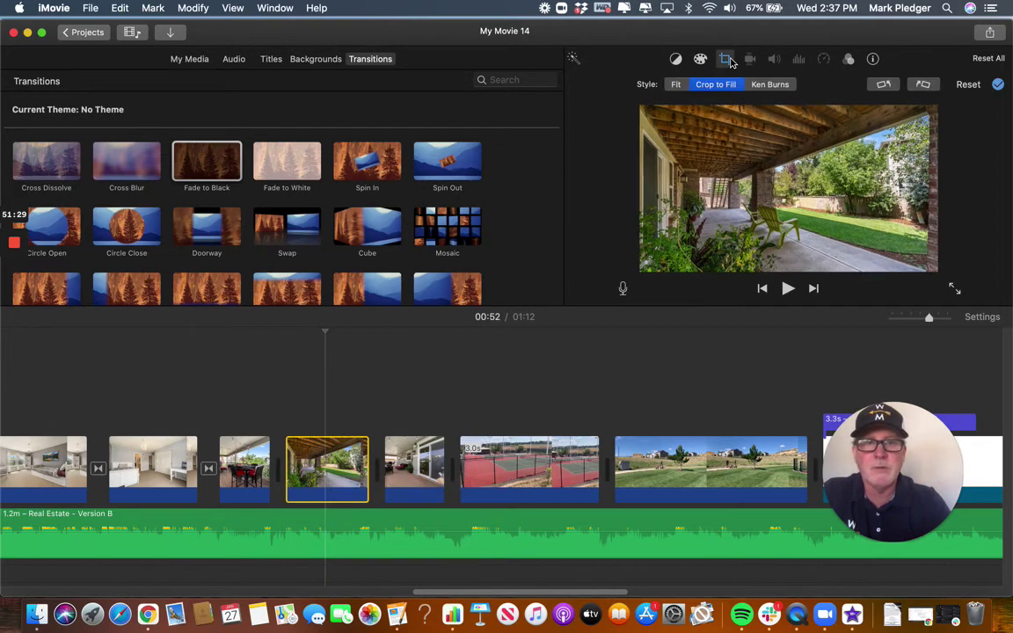
click(767, 85)
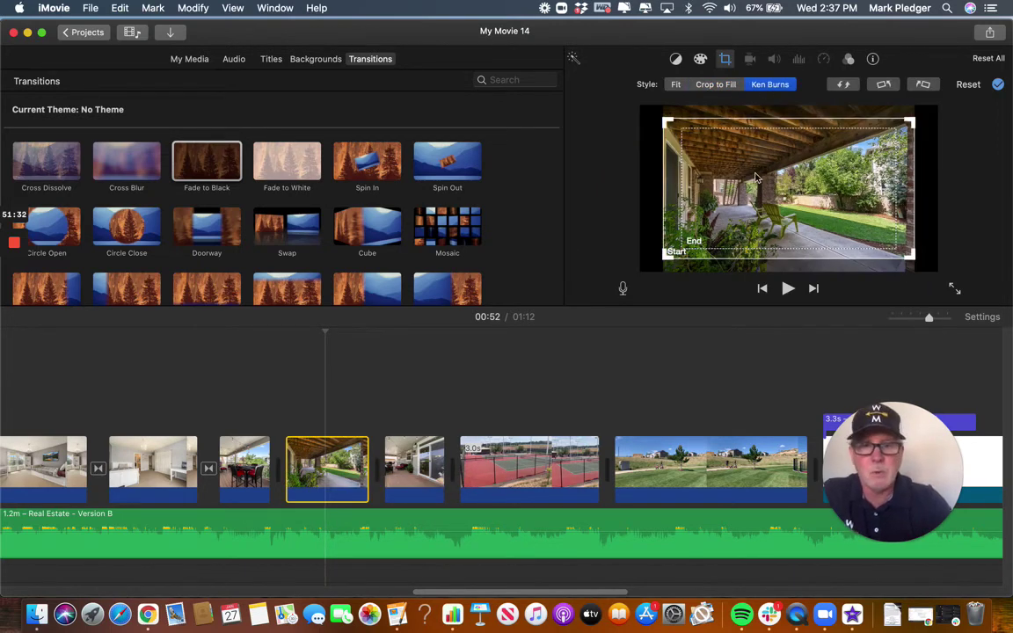
Lengthen the 1.3s patio dining clip and the 1.5s deck clip to about 2.1s.
click(241, 464)
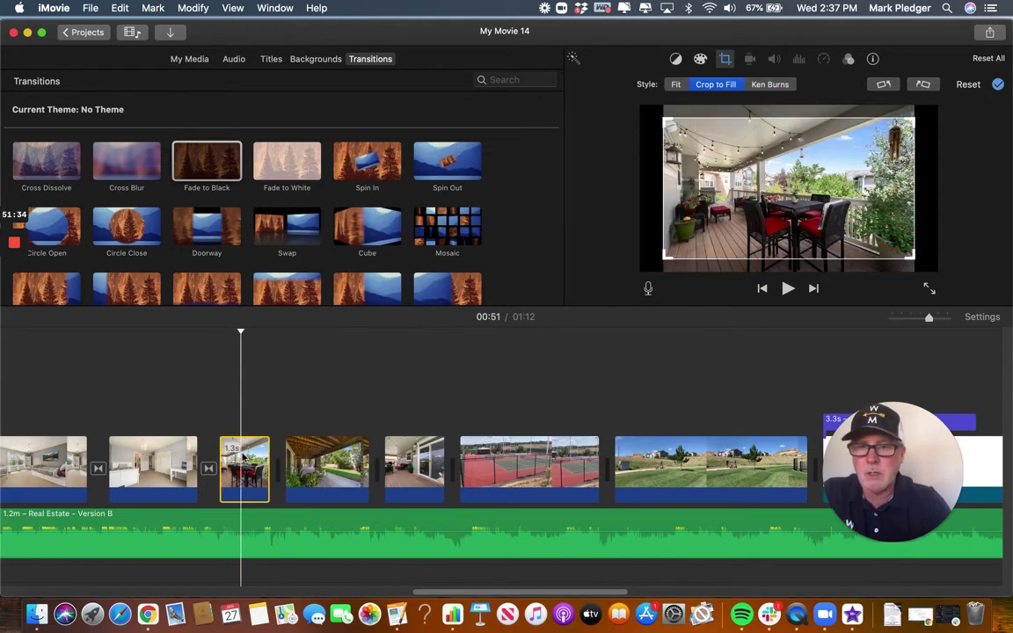
drag(272, 459, 309, 460)
click(444, 466)
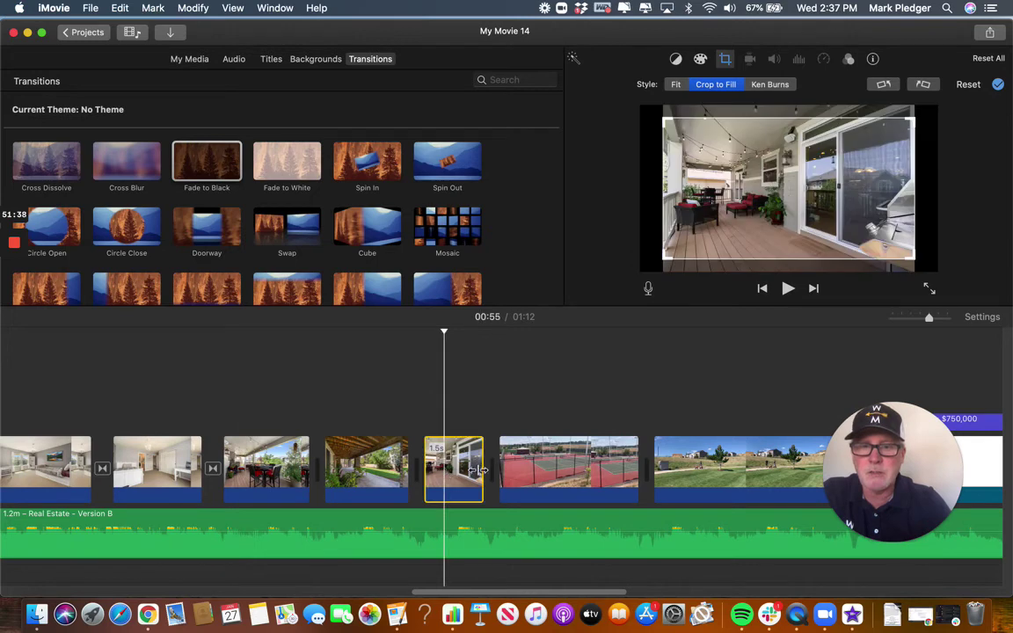
drag(481, 471, 508, 471)
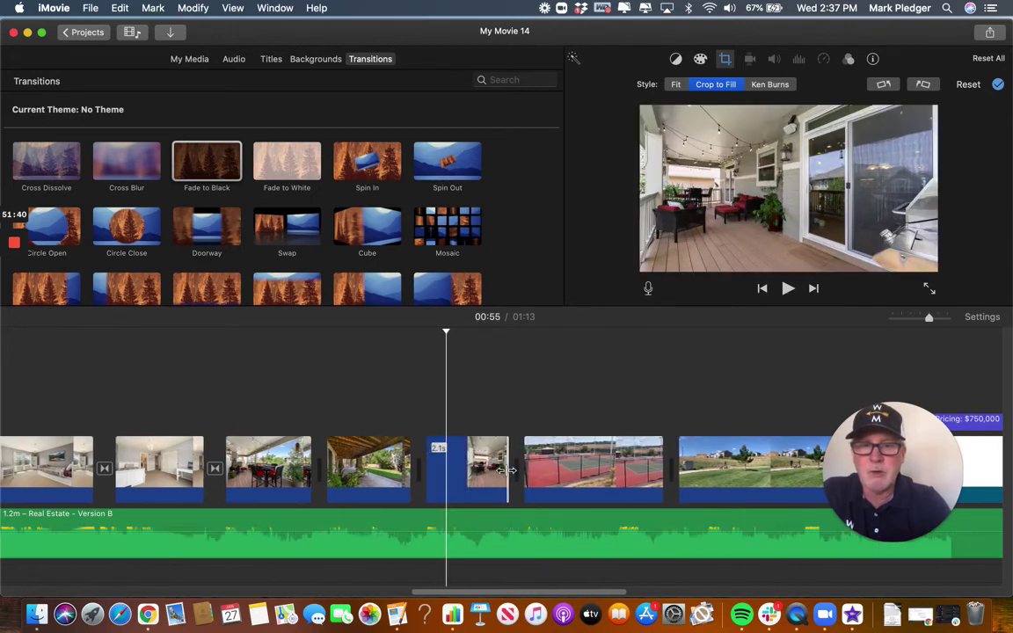
Apply Ken Burns to the patio dining clip, then play the movie from the bedroom clip.
click(588, 468)
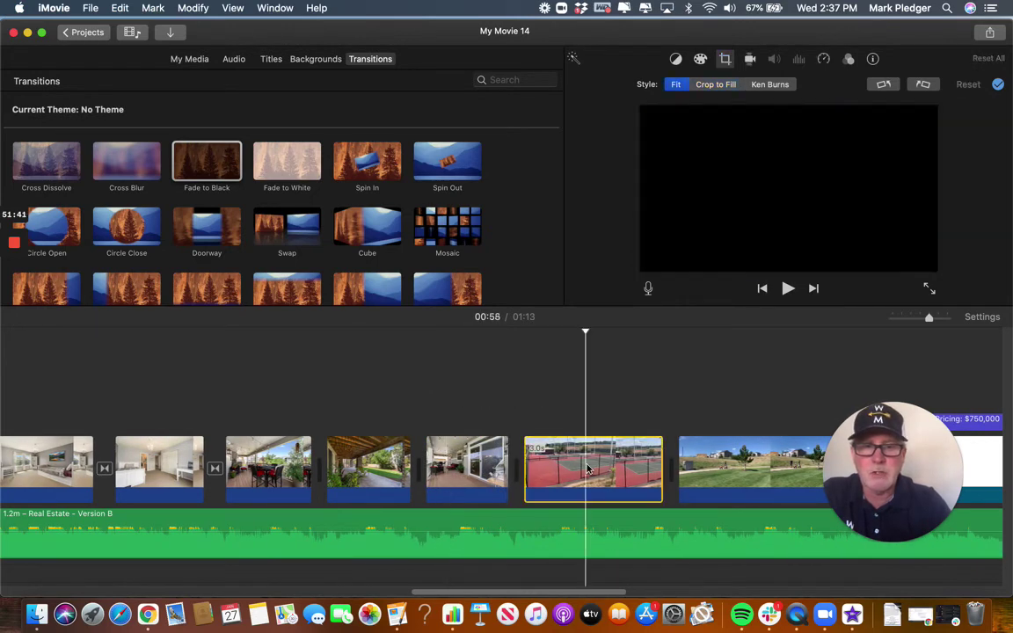
click(254, 470)
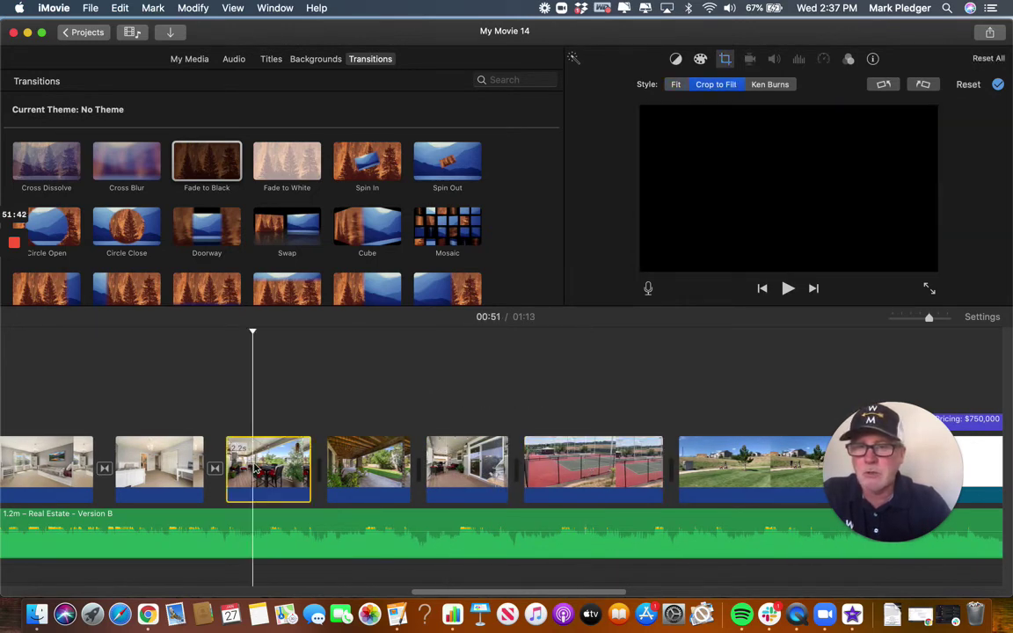
click(771, 85)
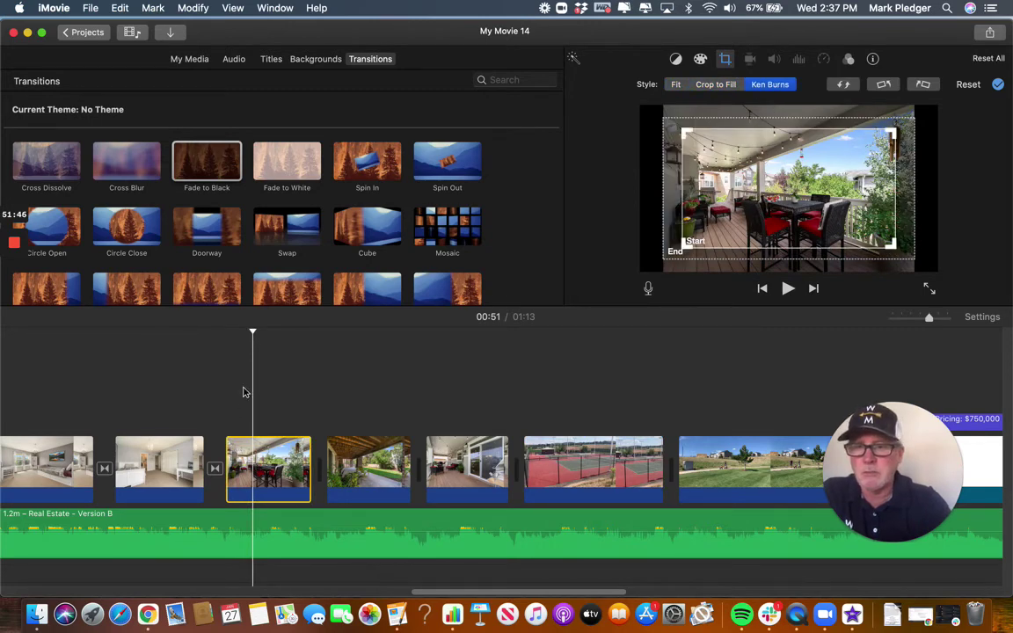
click(169, 407)
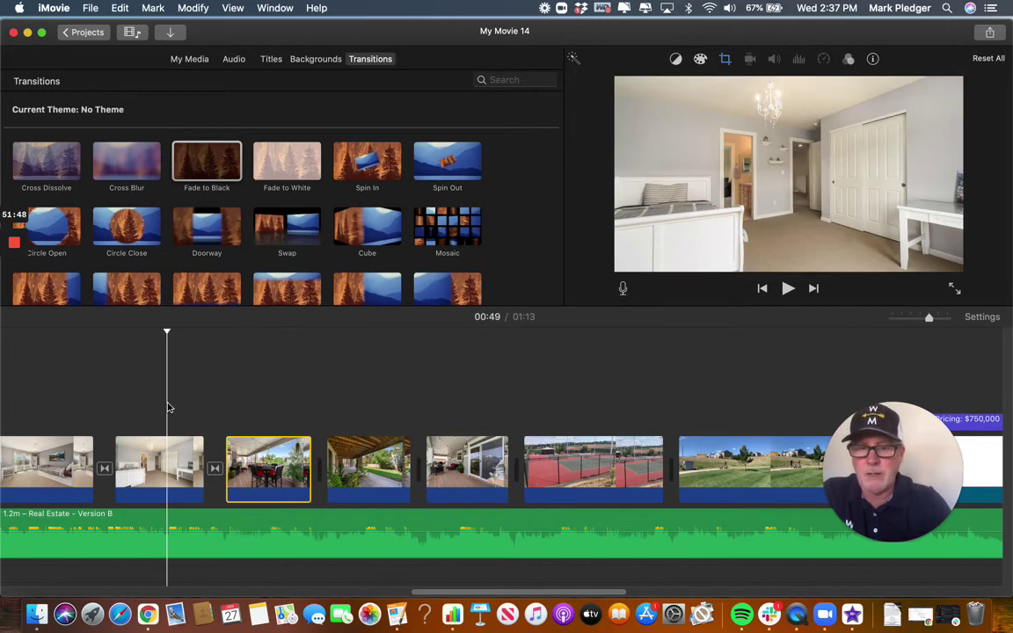
key(space)
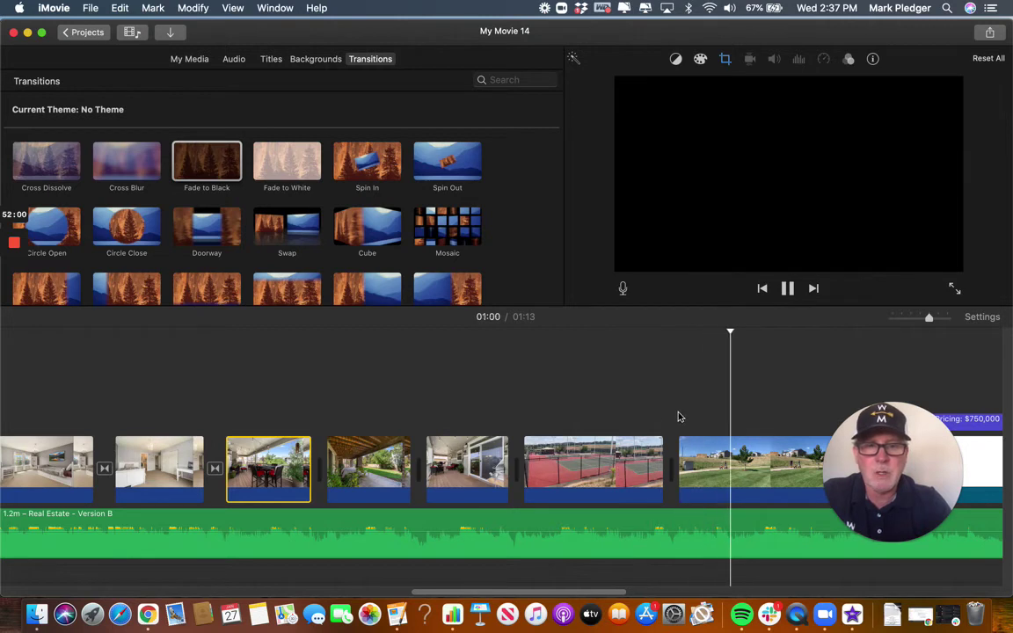
Play the movie from the porch clip at 00:55 and stop at the tennis court clip.
scroll(582, 420, right, 3)
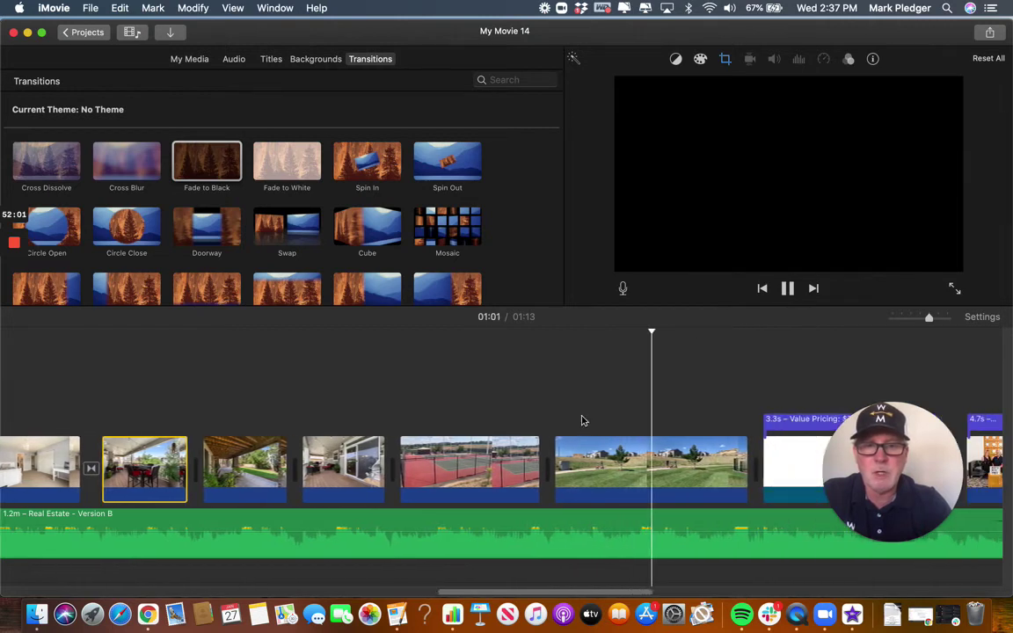
click(457, 470)
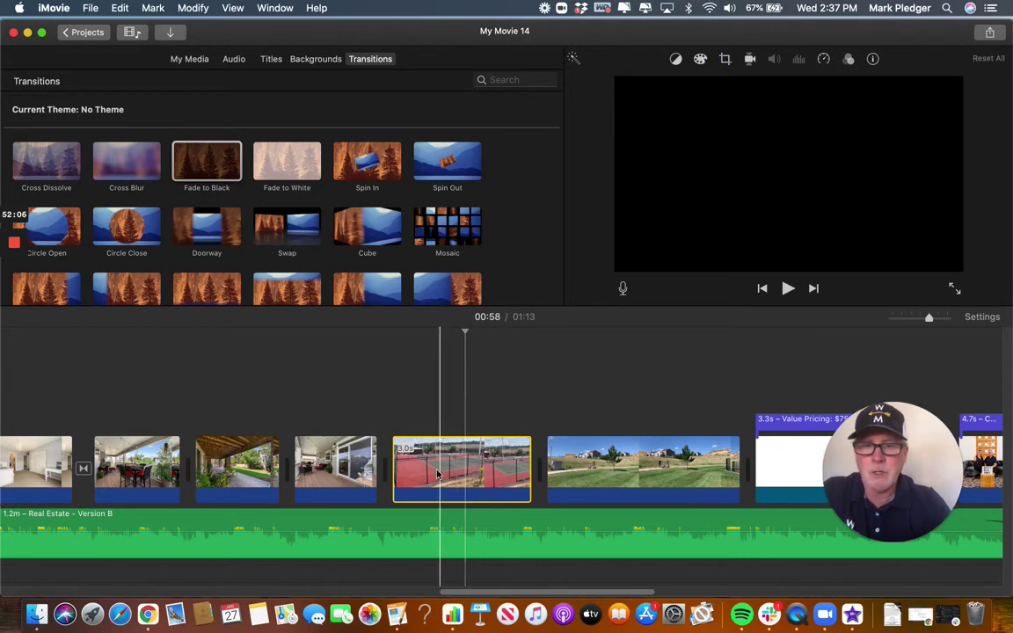
click(334, 475)
key(space)
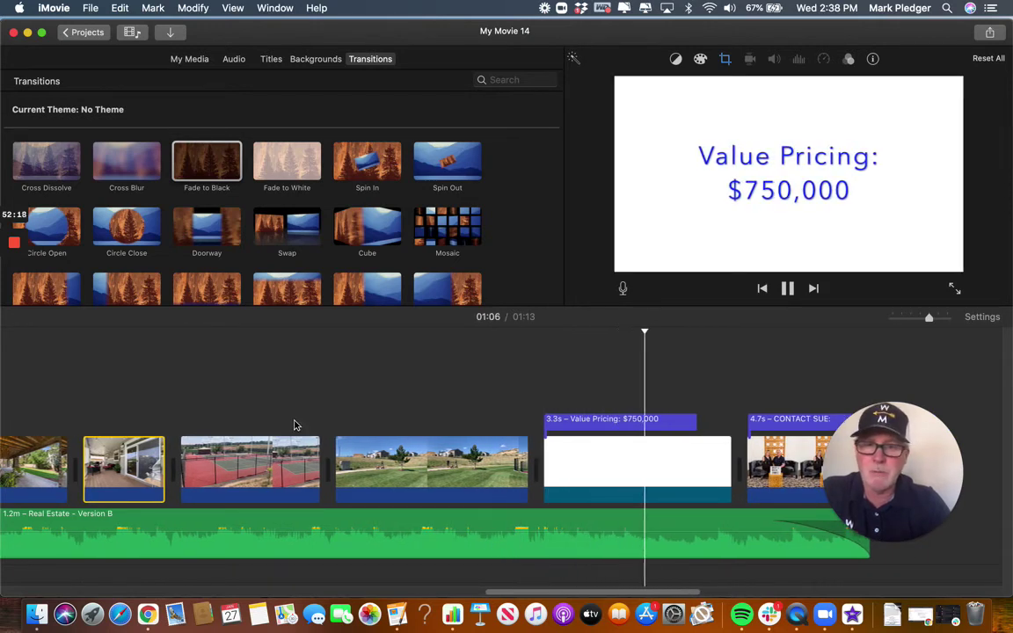
click(249, 466)
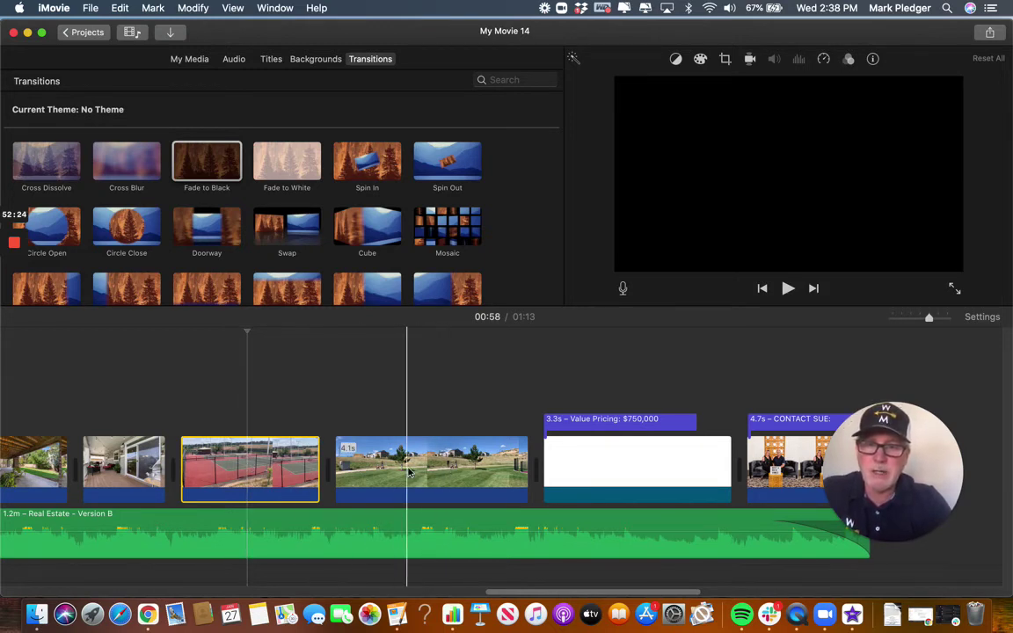
Select the grass field and tennis court clips, then switch the browser to My Media.
click(407, 473)
click(247, 458)
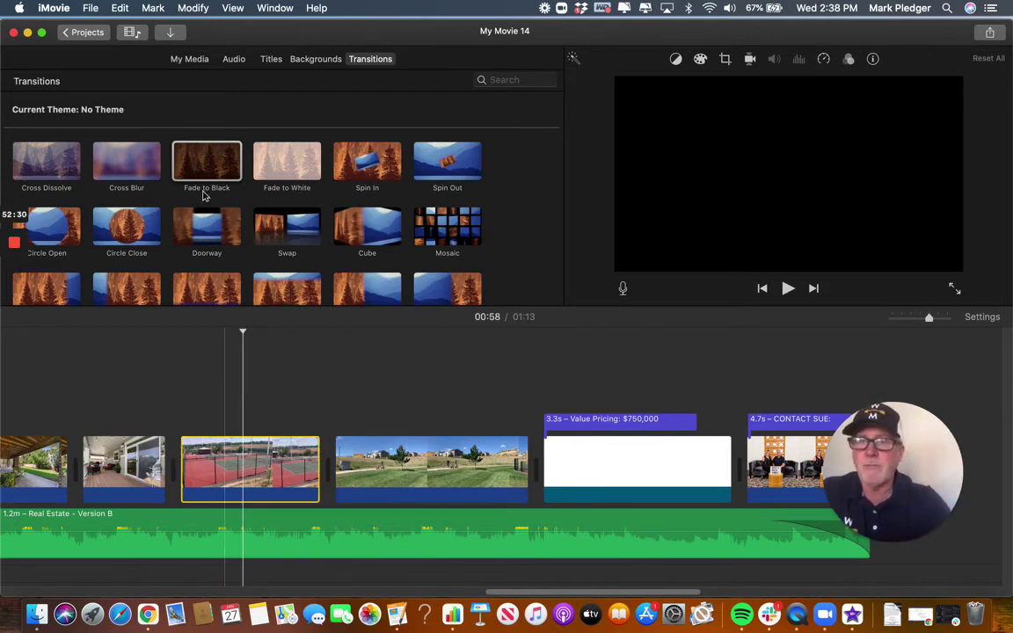
click(188, 62)
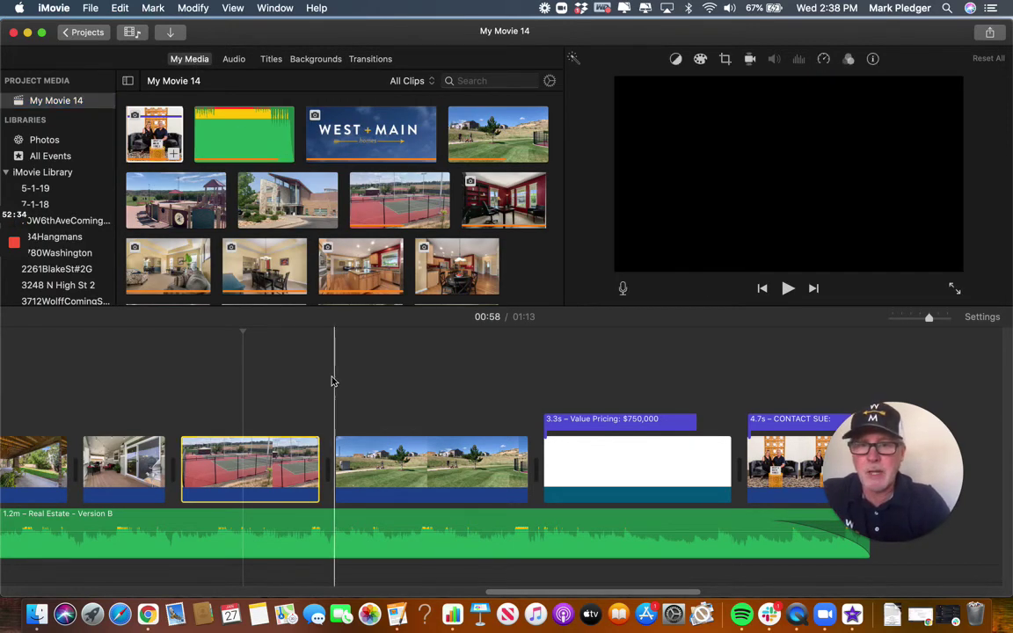
Delete the tennis-court clip from the timeline and check its 3.7s range in the library.
click(255, 469)
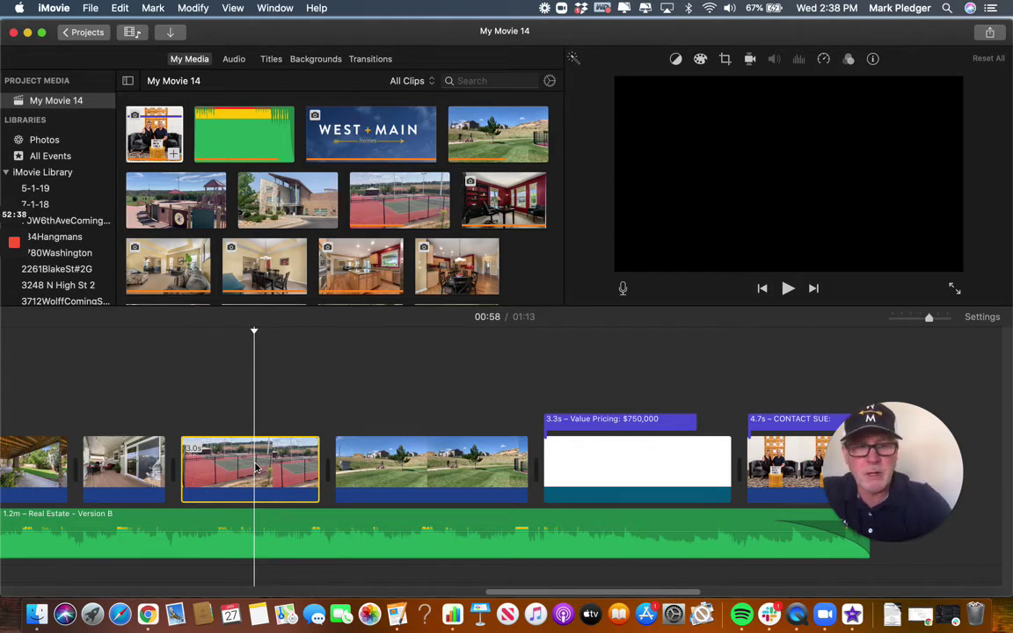
key(Delete)
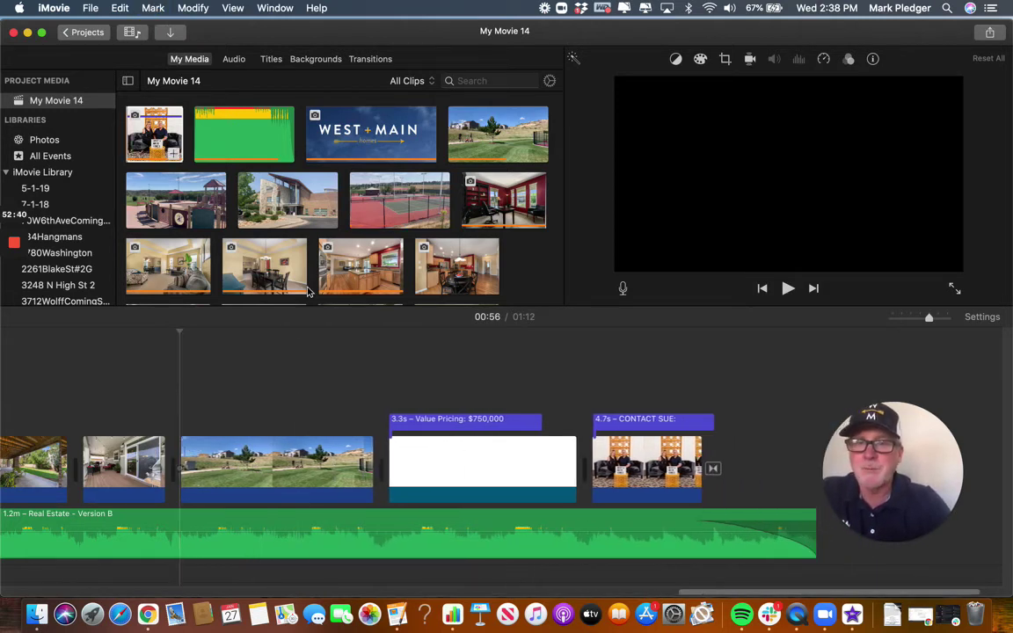
click(391, 205)
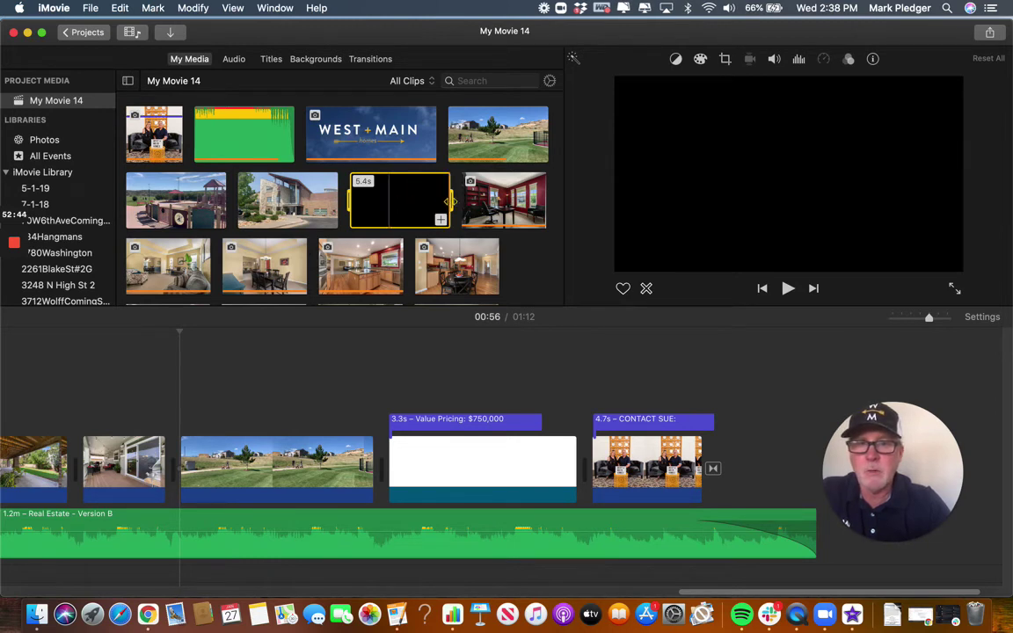
drag(450, 203, 406, 204)
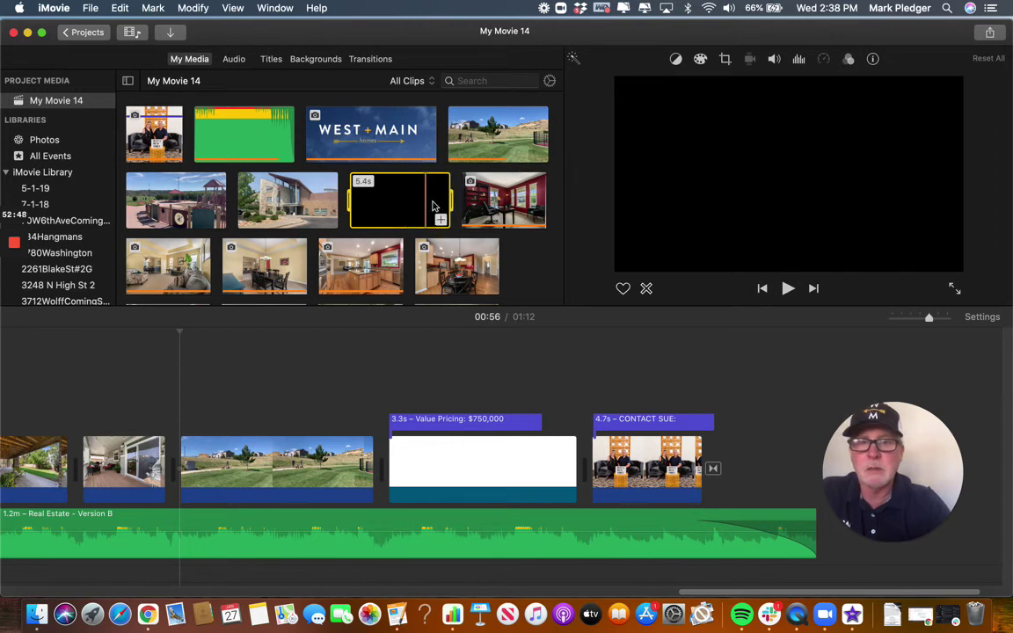
click(394, 211)
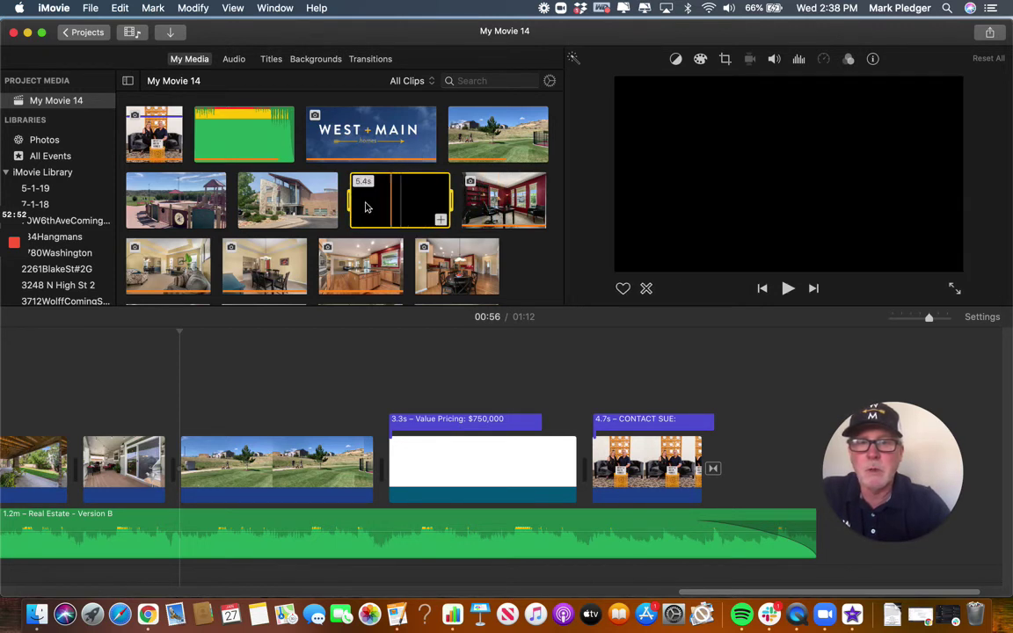
Browse the red room and golf-course library clips, then select the golf-course clip in the timeline.
click(513, 208)
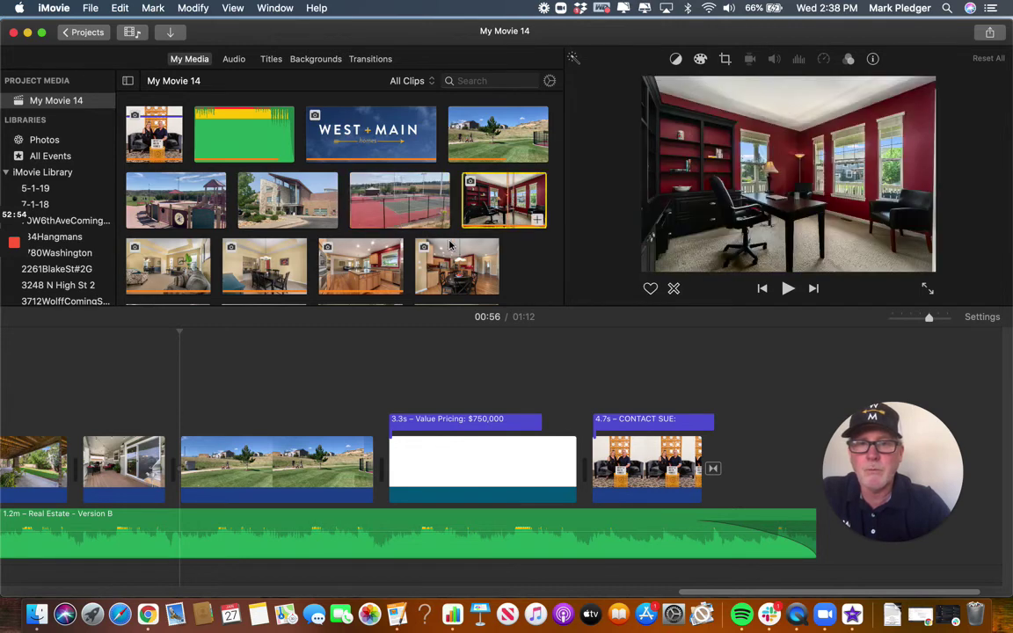
click(495, 138)
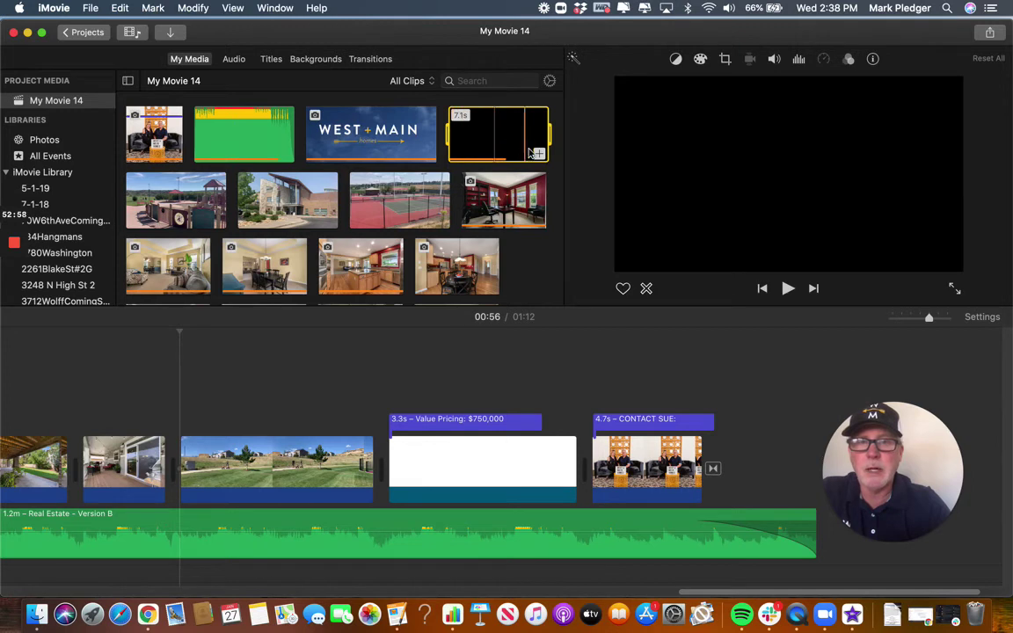
click(346, 387)
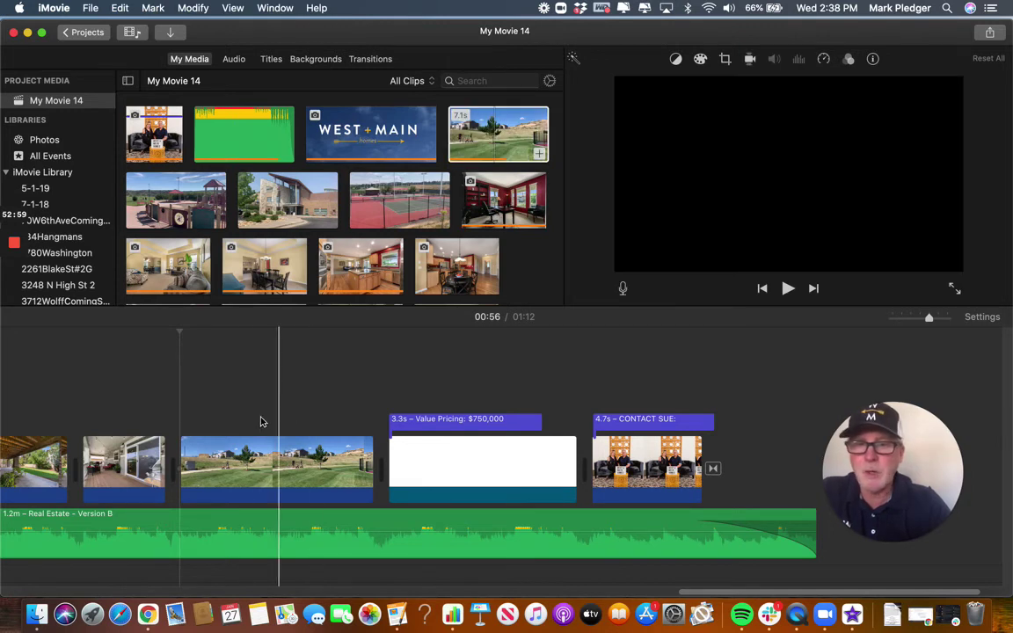
click(274, 461)
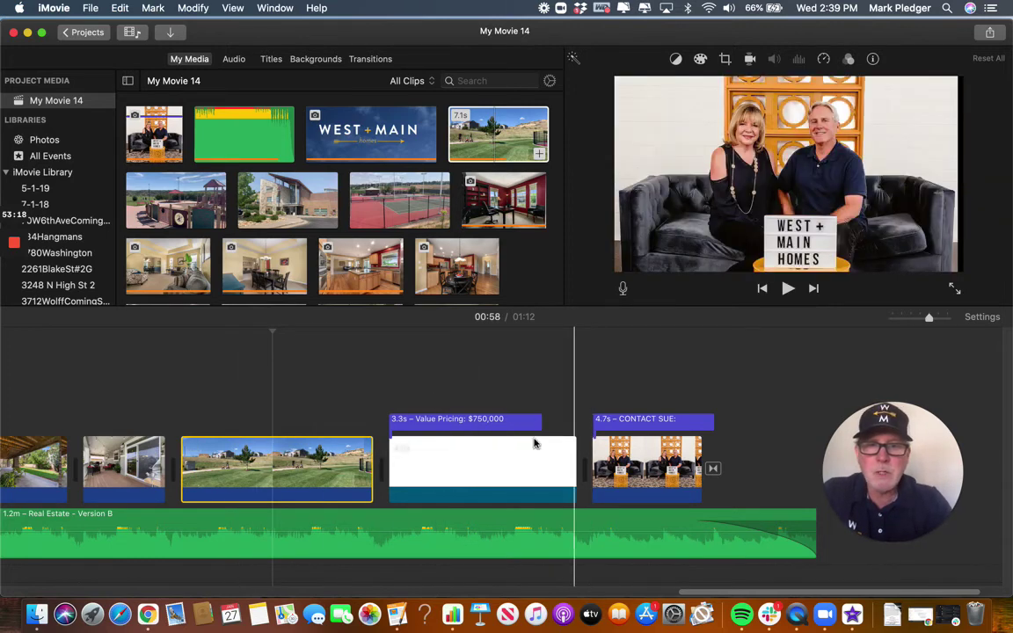
mouse_move(767, 527)
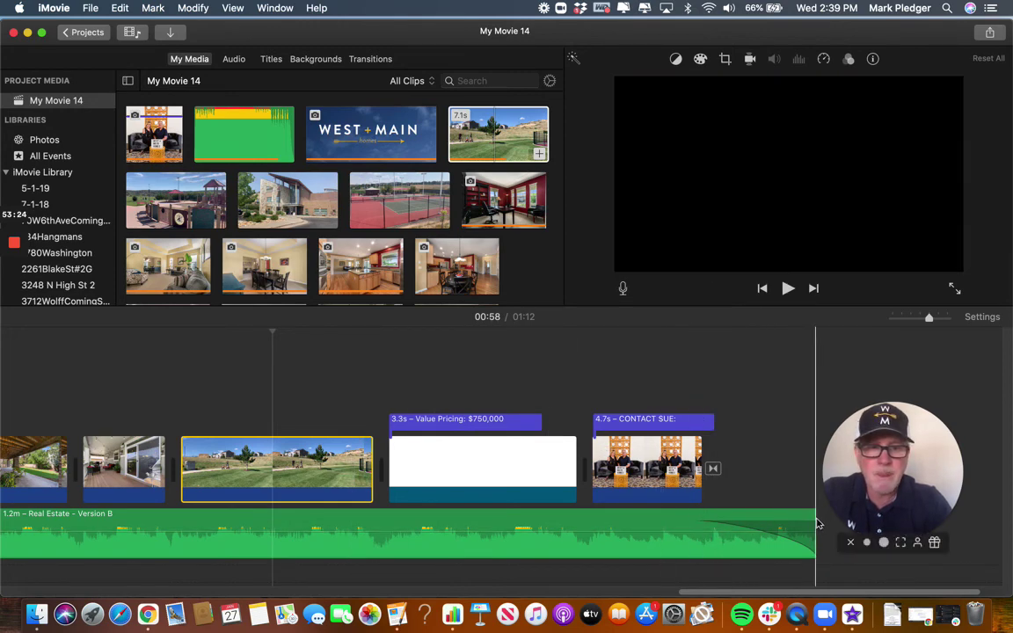
Trim the Version B music's end so the movie runs 1:11, then play to the front-porch clip.
mouse_move(810, 517)
drag(810, 517, 759, 517)
click(404, 517)
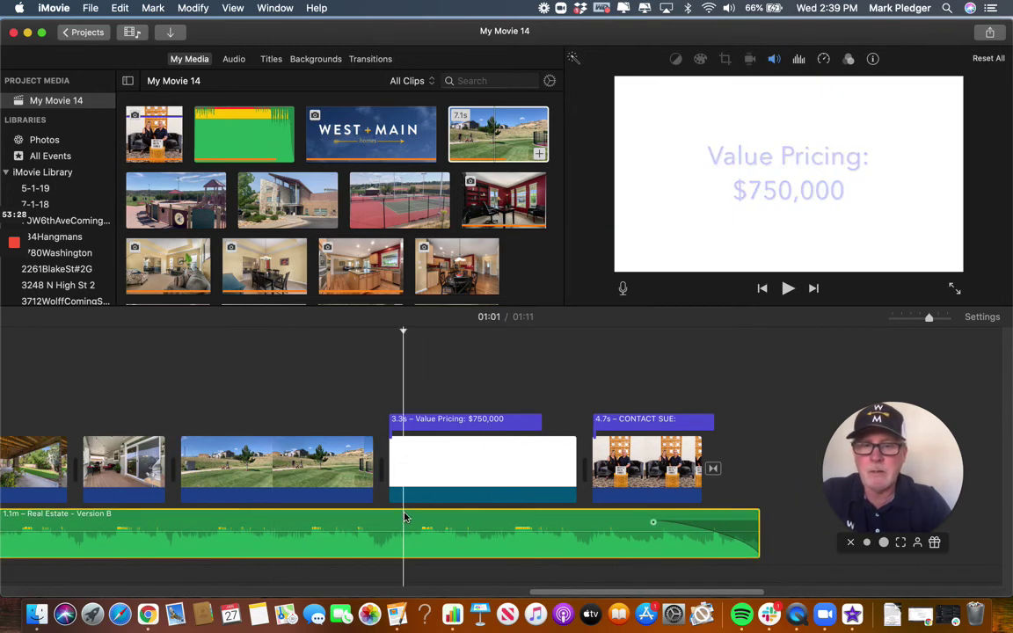
key(space)
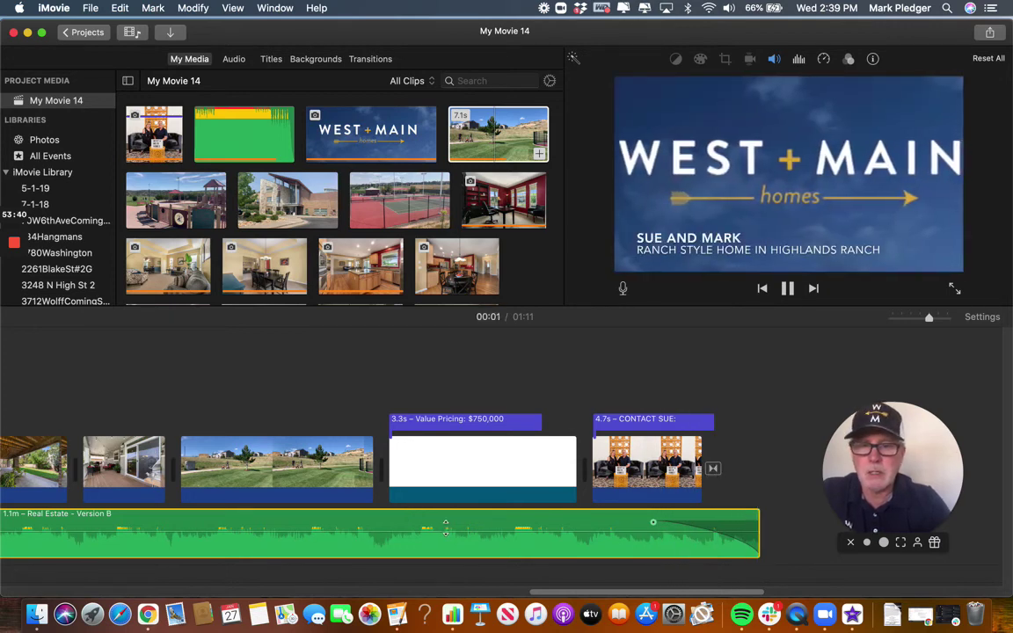
click(448, 481)
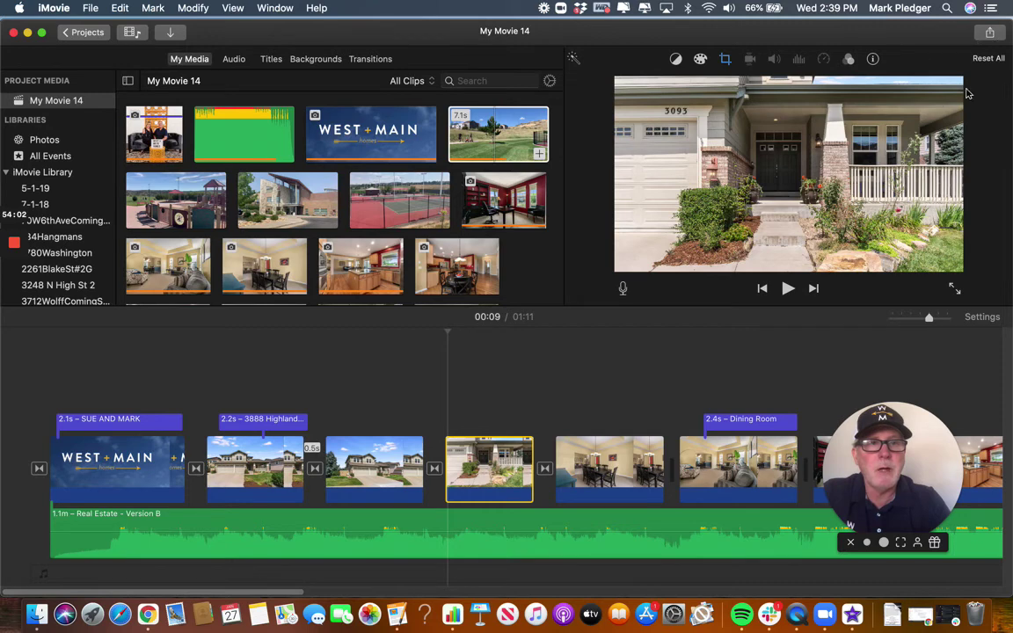
mouse_move(14, 264)
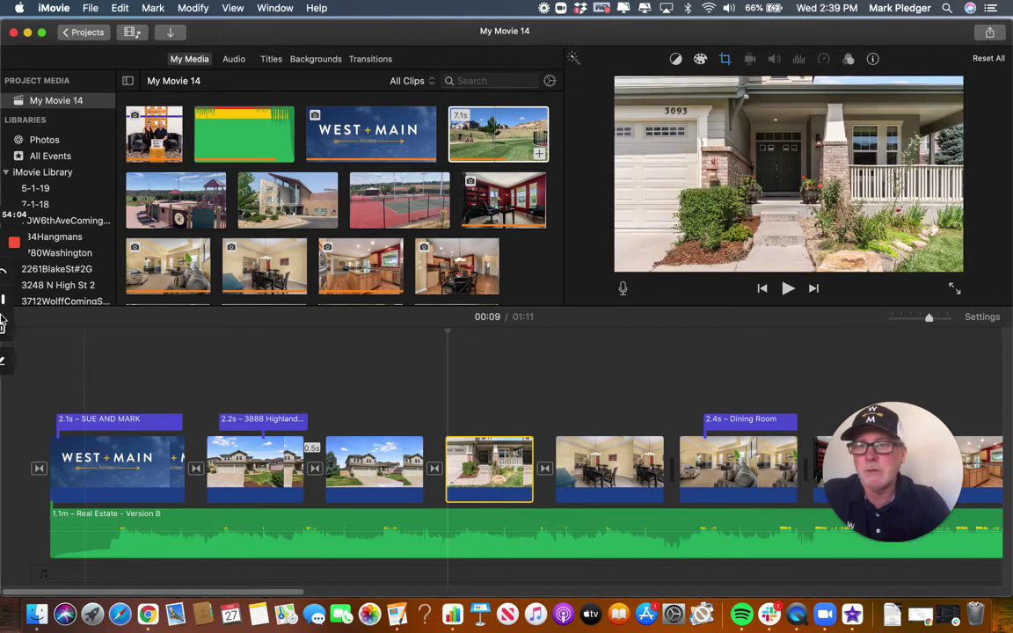
click(16, 363)
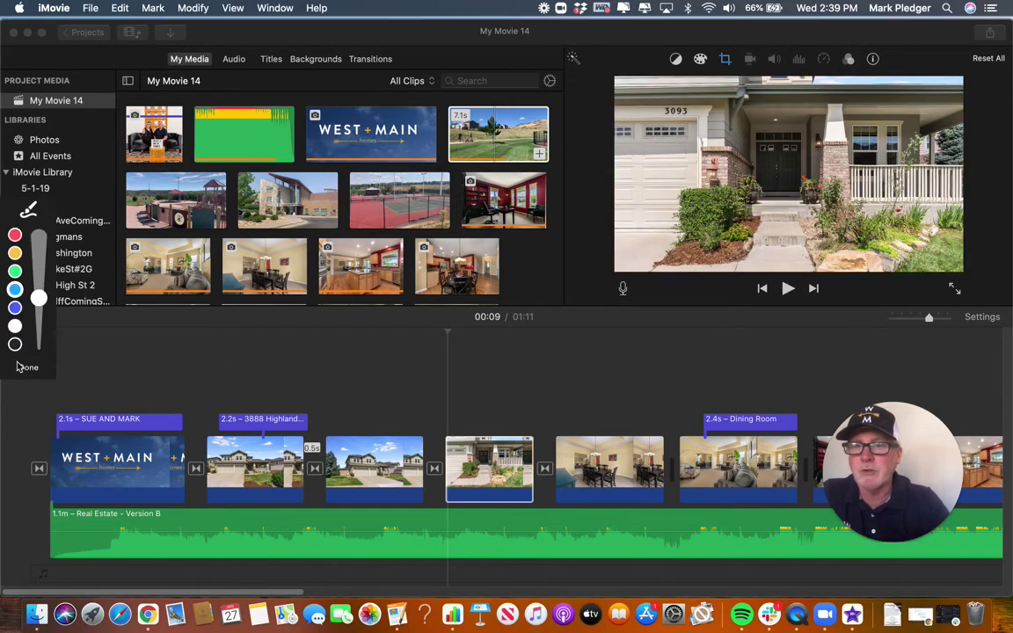
click(15, 307)
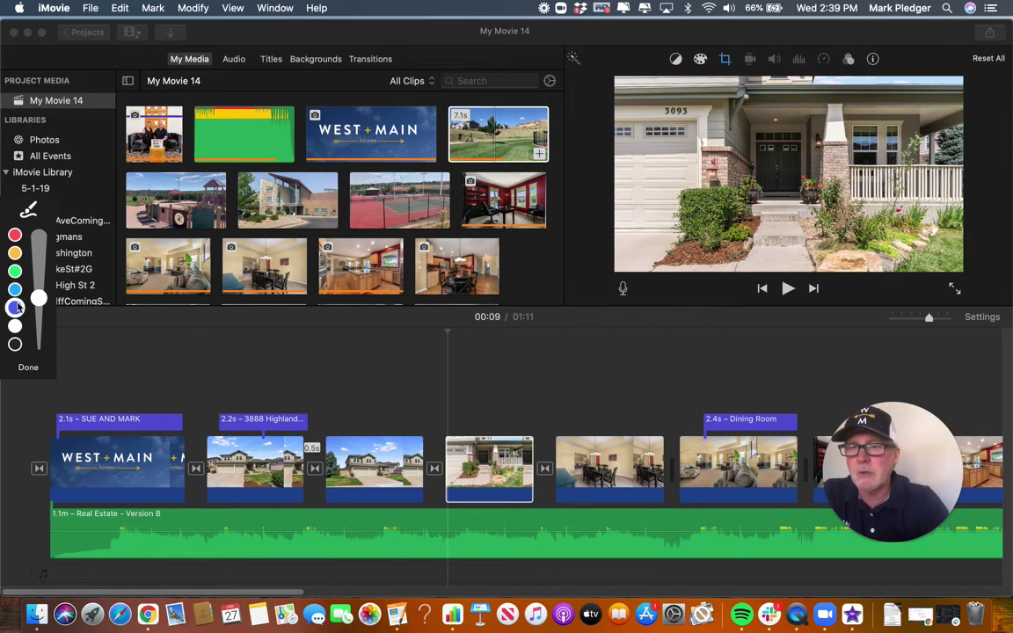
mouse_move(702, 306)
mouse_down()
mouse_move(904, 99)
mouse_move(984, 38)
mouse_move(945, 38)
mouse_move(982, 40)
mouse_move(988, 78)
mouse_up()
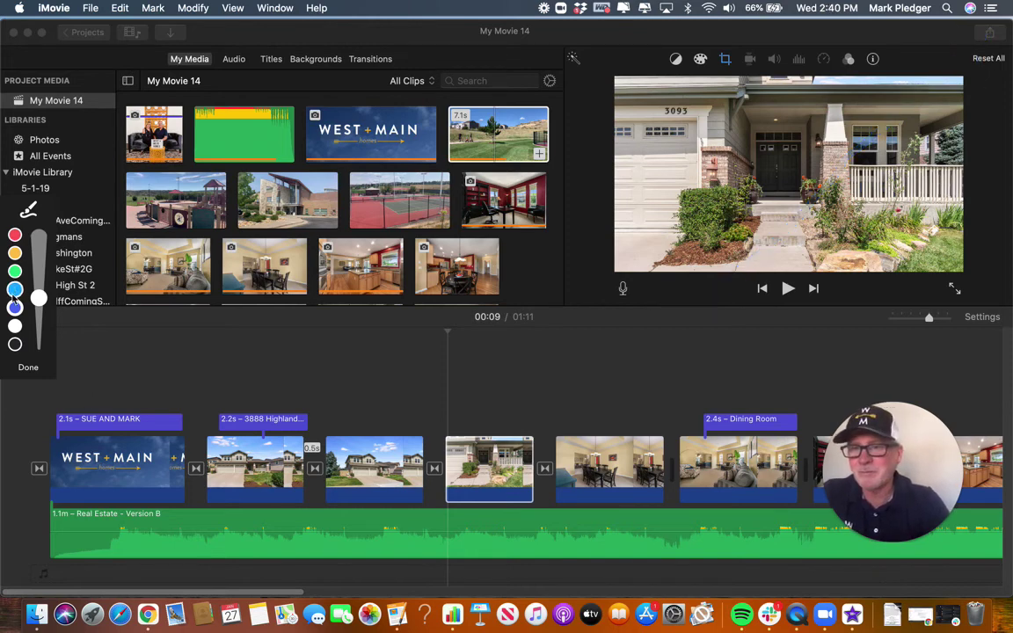
click(27, 369)
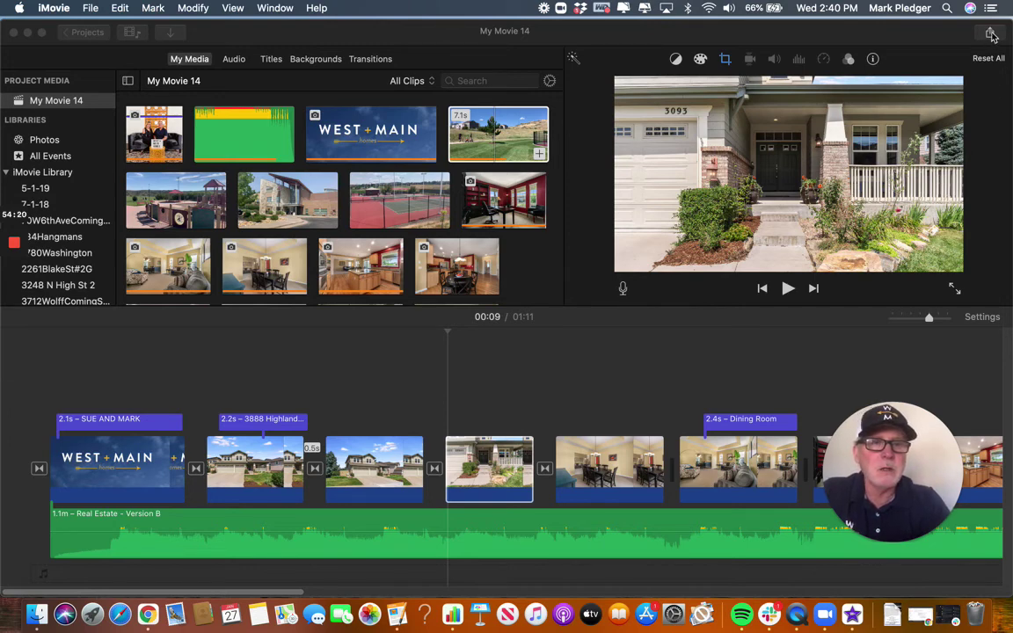
Start a File export and set its description to 'Highlands Ranch'.
click(991, 34)
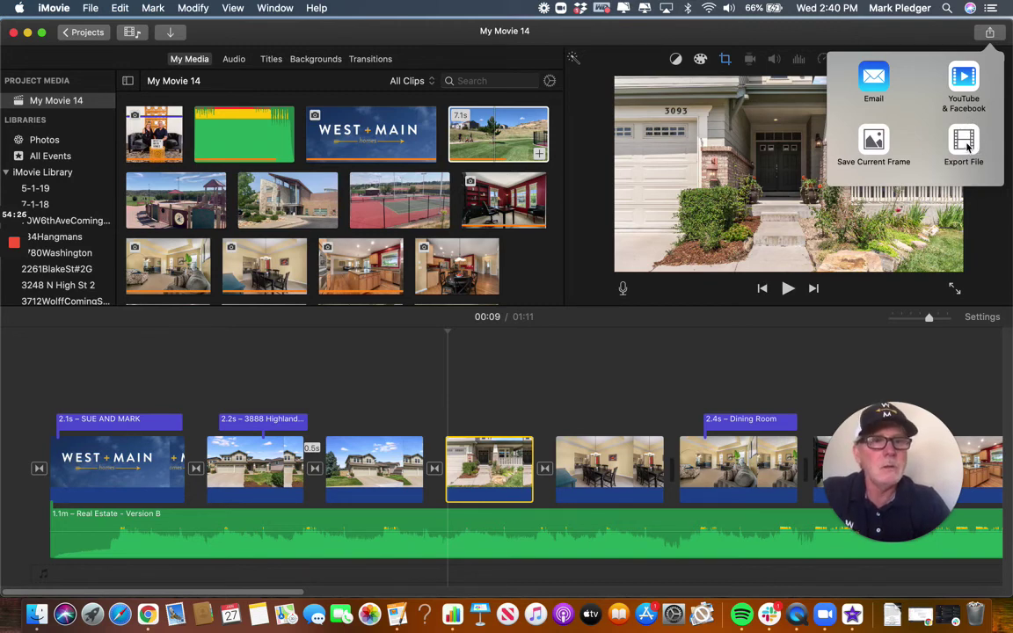
click(964, 145)
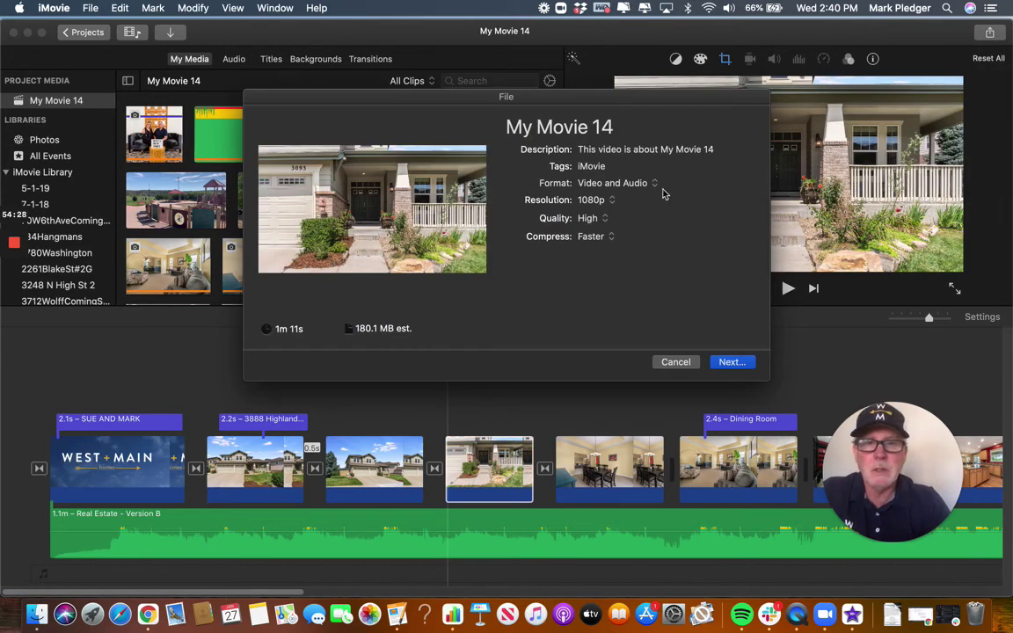
click(719, 148)
key(BackSpace)
key(BackSpace)
key(BackSpace)
key(BackSpace)
key(BackSpace)
key(BackSpace)
key(BackSpace)
key(BackSpace)
key(BackSpace)
key(BackSpace)
key(BackSpace)
key(BackSpace)
key(BackSpace)
key(BackSpace)
key(BackSpace)
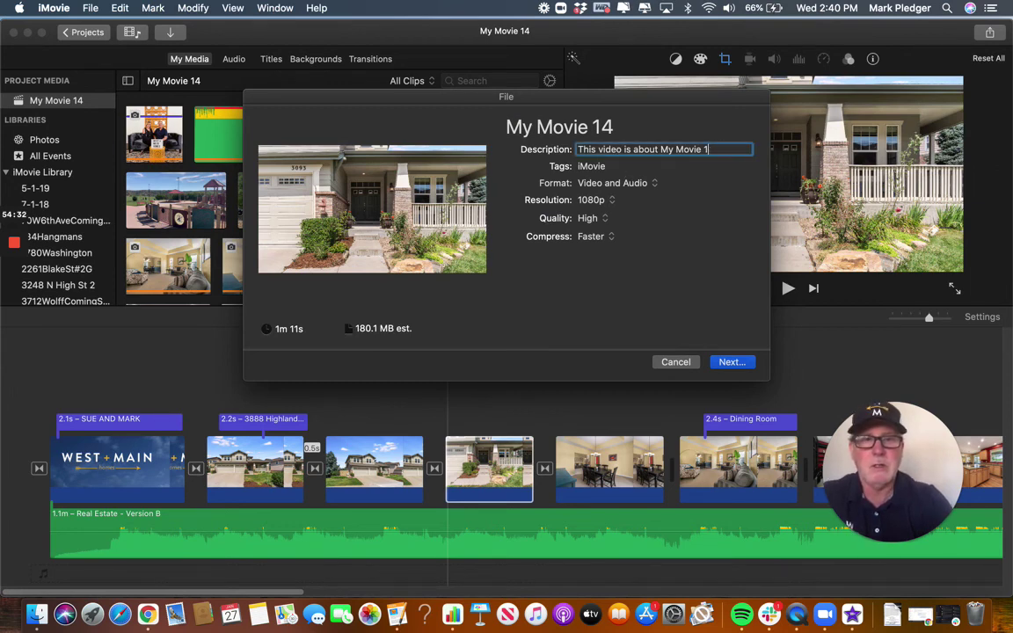
key(BackSpace)
key(BackSpace)
key(BackSpace)
key(BackSpace)
key(BackSpace)
key(BackSpace)
key(BackSpace)
key(BackSpace)
key(BackSpace)
key(BackSpace)
key(BackSpace)
key(BackSpace)
key(BackSpace)
key(BackSpace)
key(BackSpace)
key(BackSpace)
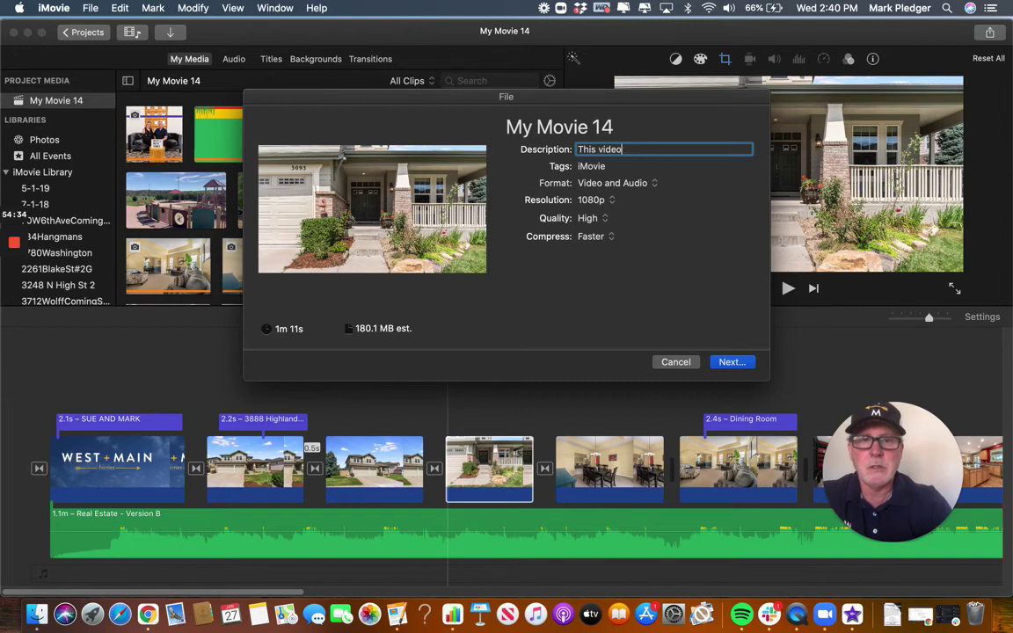
text(H)
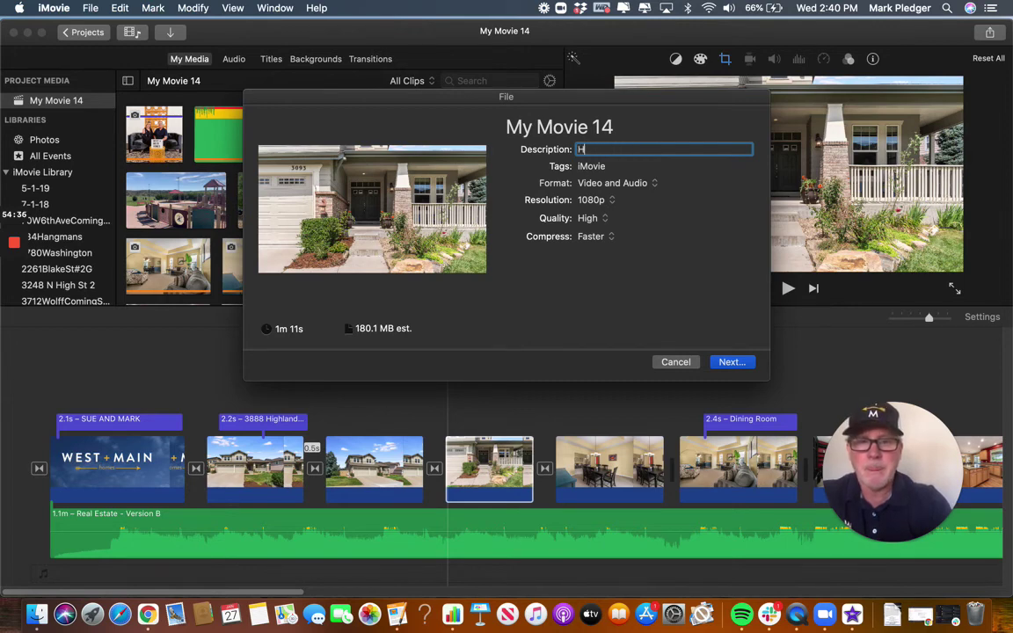
text(ighlands Ranch)
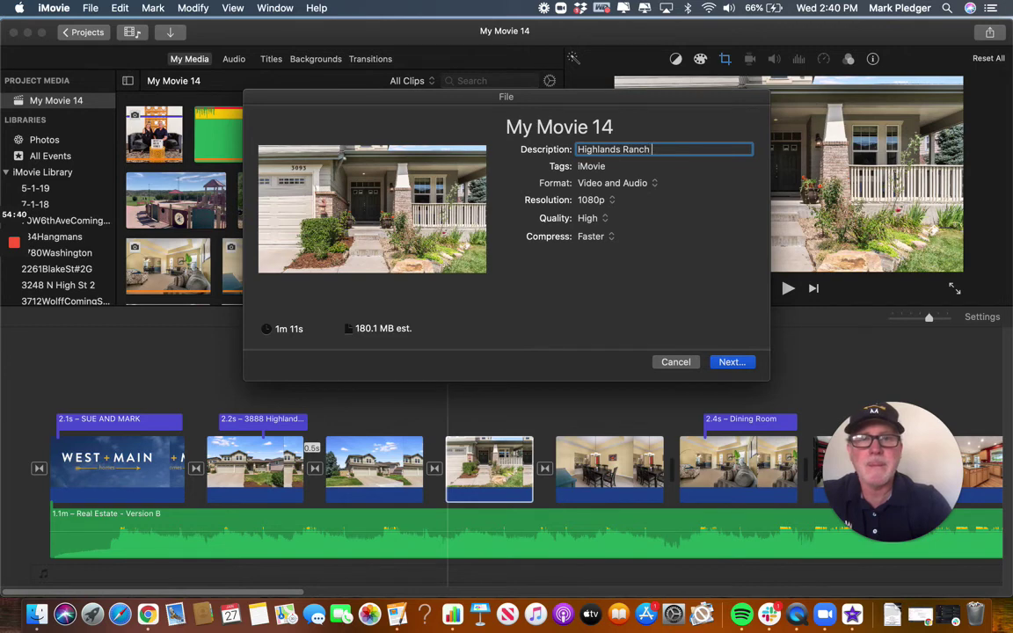
Replace the 'iMovie' tag with 'HR 2 Story' and continue to the save dialog.
click(629, 166)
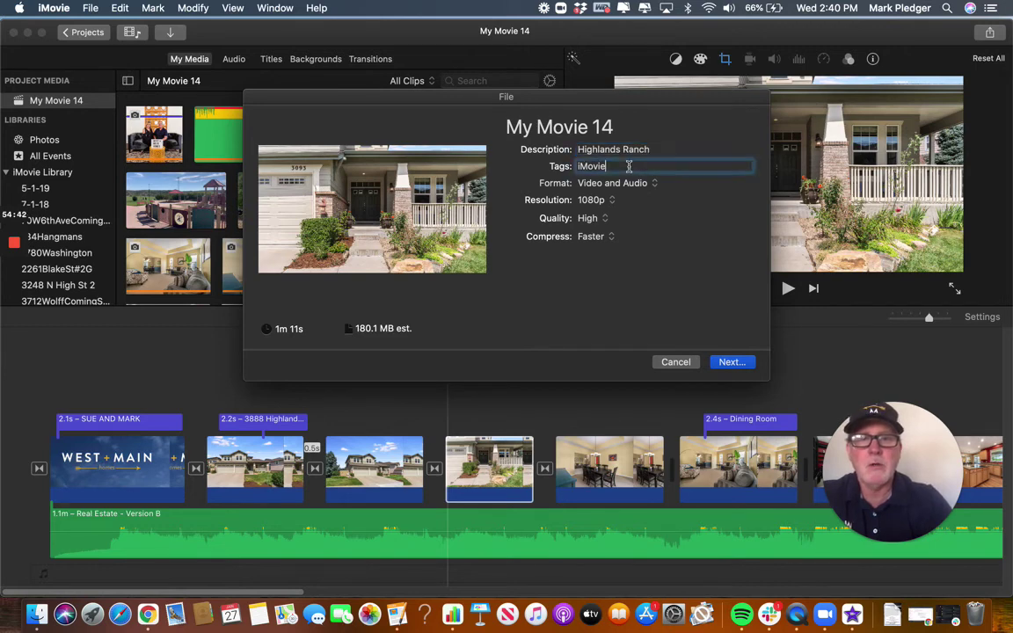
key(BackSpace)
key(BackSpace)
key(BackSpace)
key(BackSpace)
key(BackSpace)
key(BackSpace)
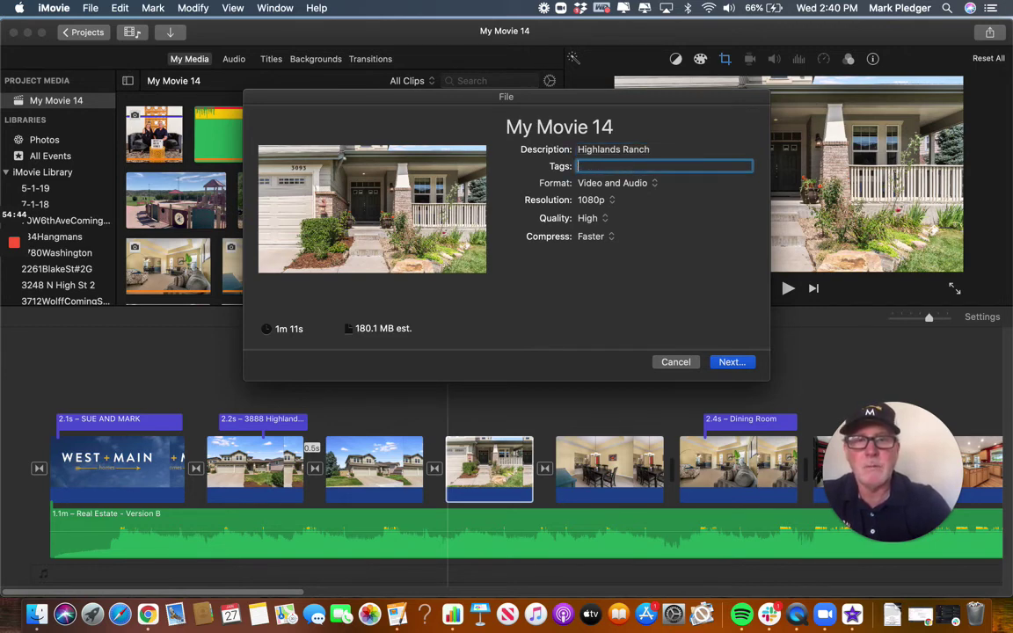
text(HR)
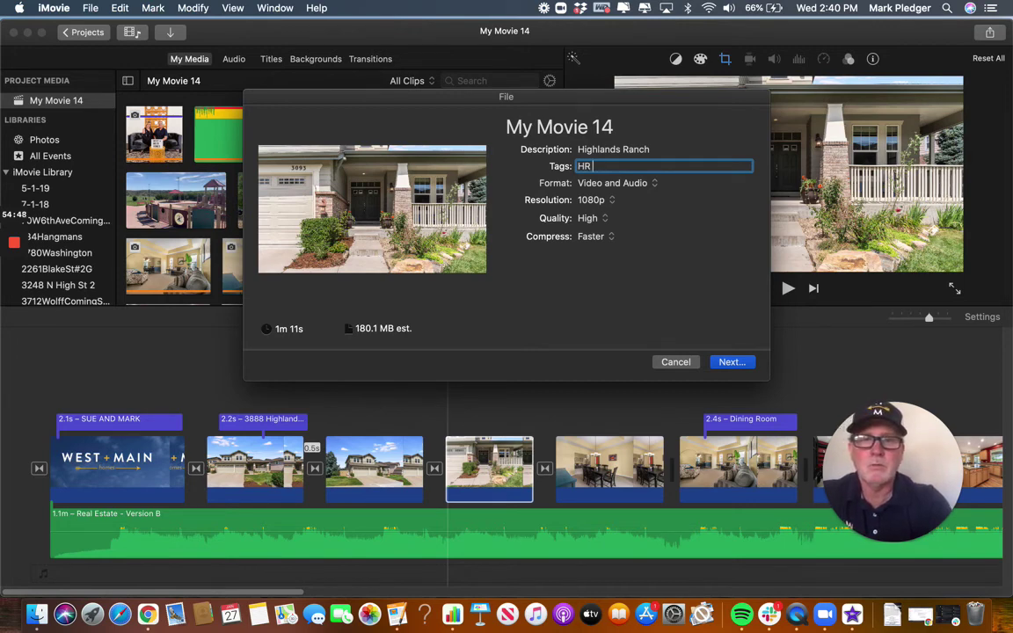
text( 2 Story)
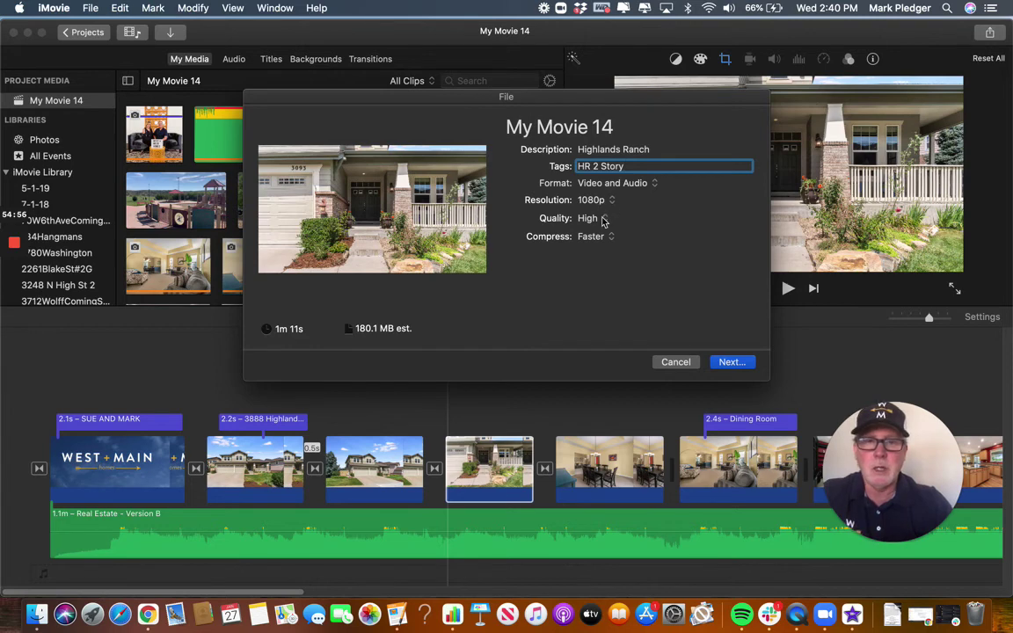
click(731, 362)
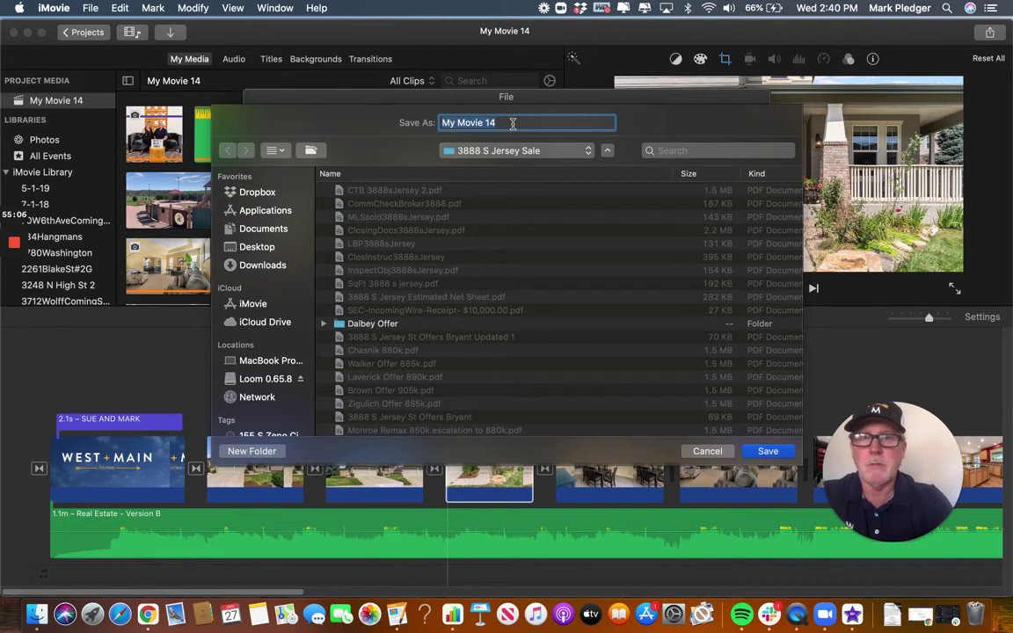
Name the export 'Highlands Ranch Video Training' and save it to the WestandMain folder.
text(High)
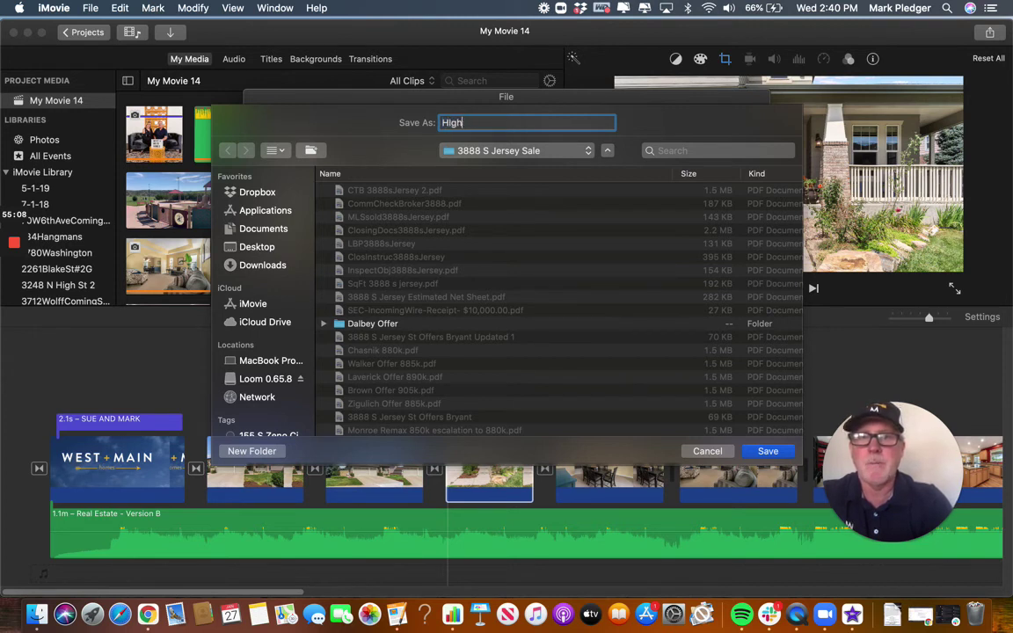
text(lands Ranc)
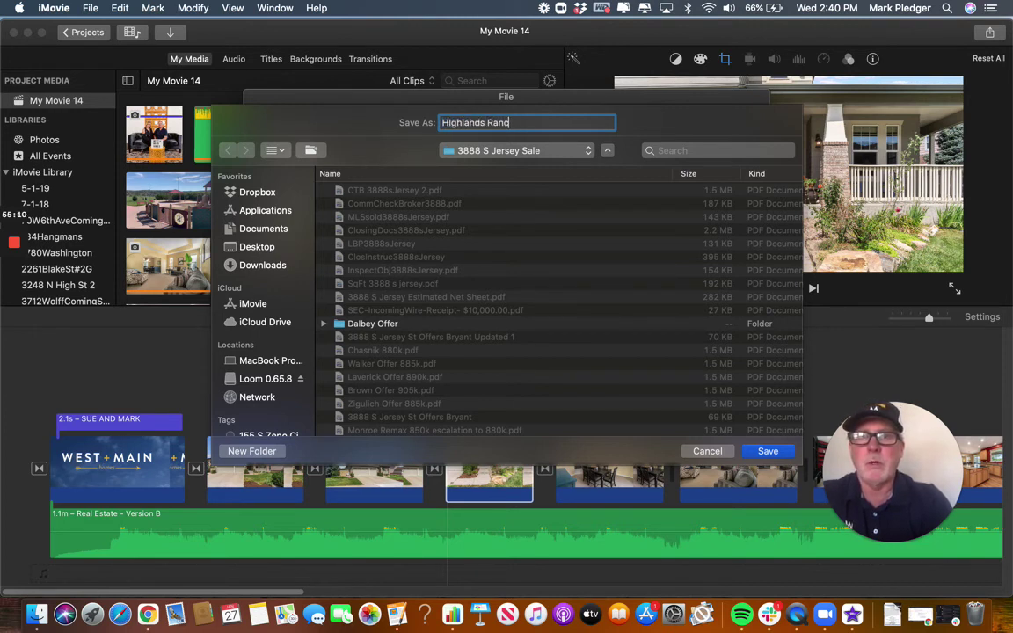
text(h)
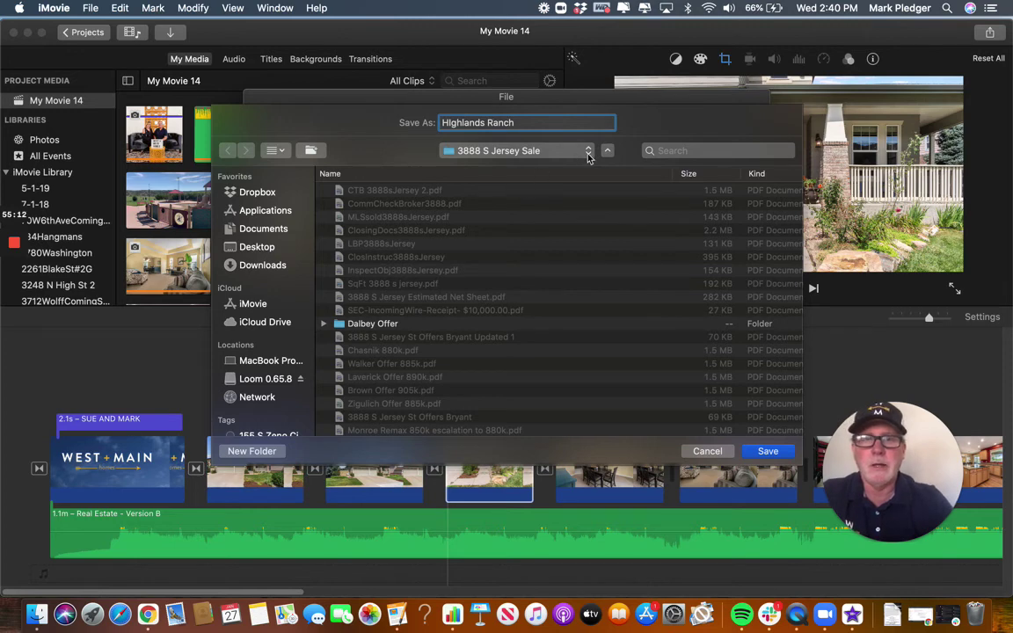
click(588, 153)
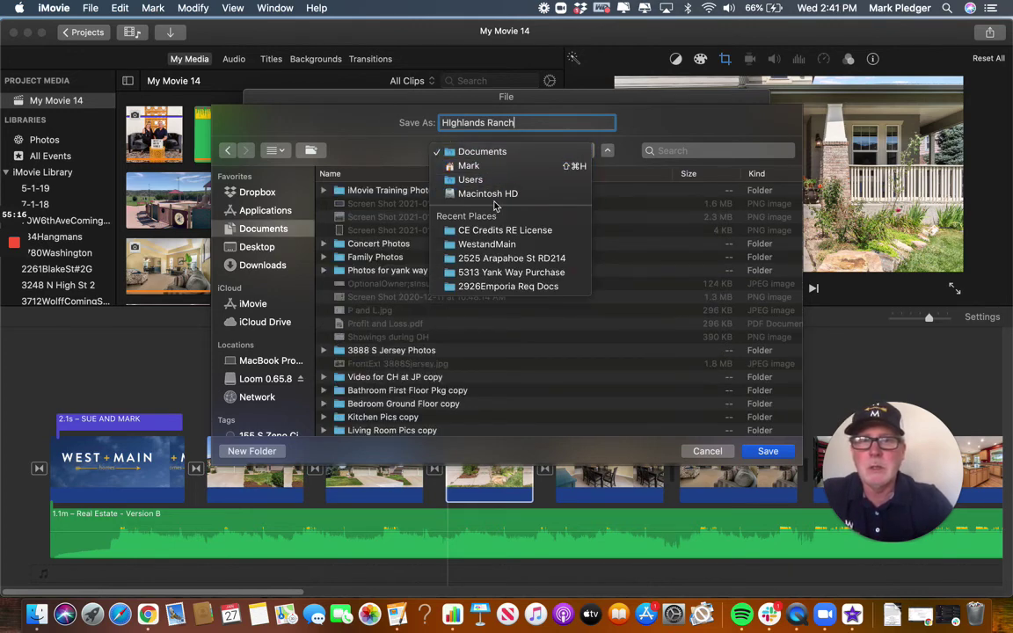
click(487, 245)
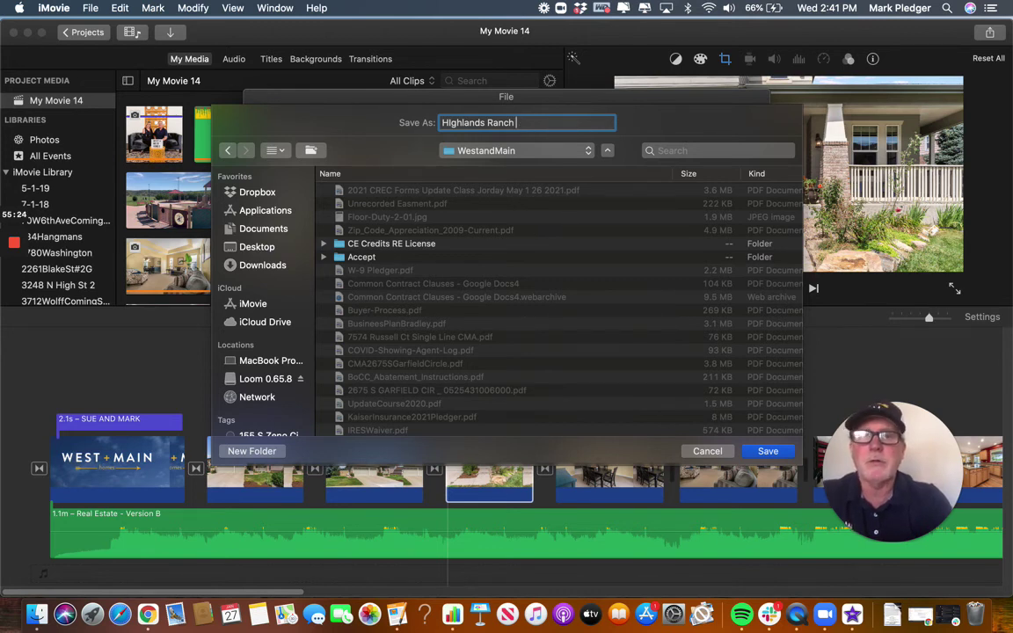
text(Video )
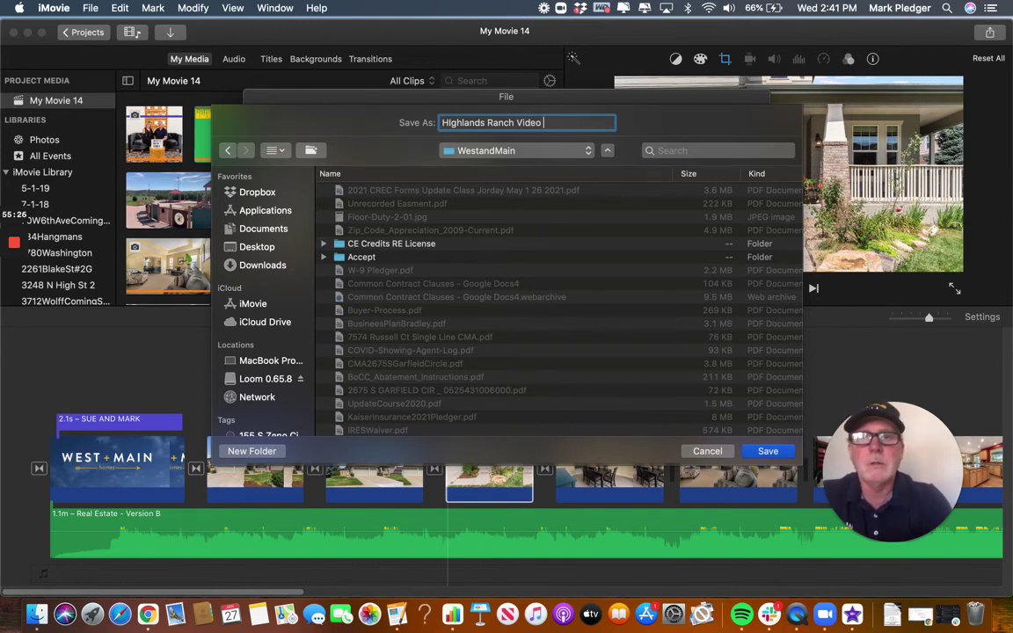
text(Training)
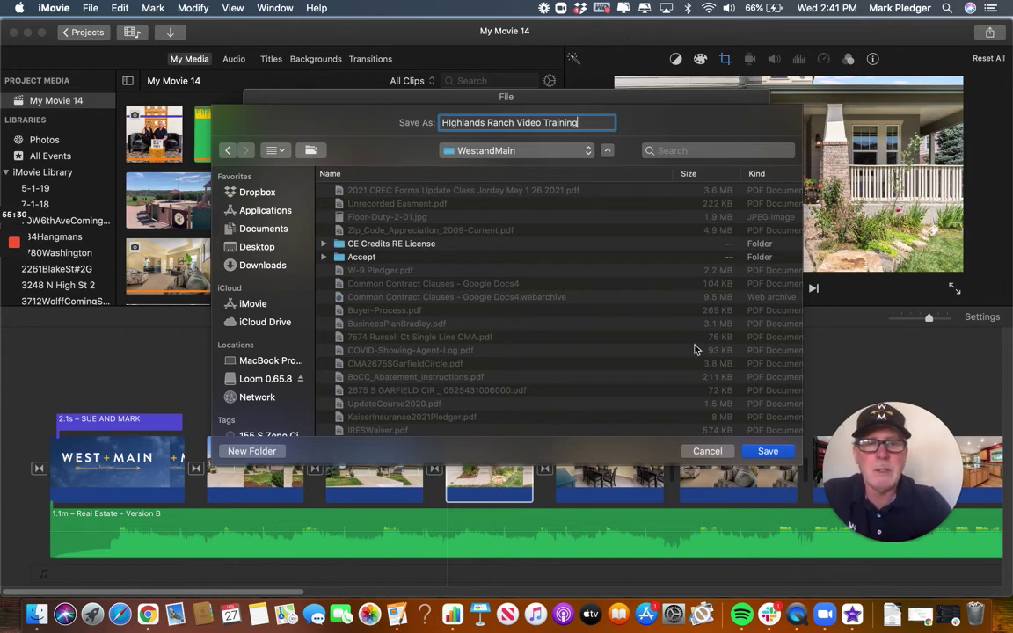
Save the export and wait until it ends with a Share Failed notice for My Movie 14.
click(769, 451)
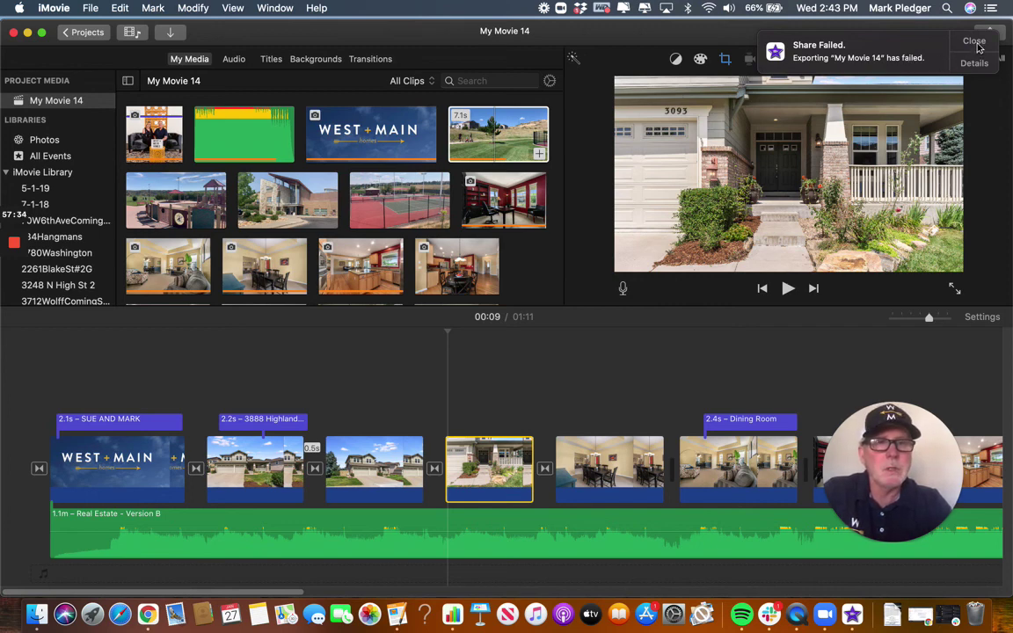
Dismiss the Share Failed notice and start a new File export.
click(974, 43)
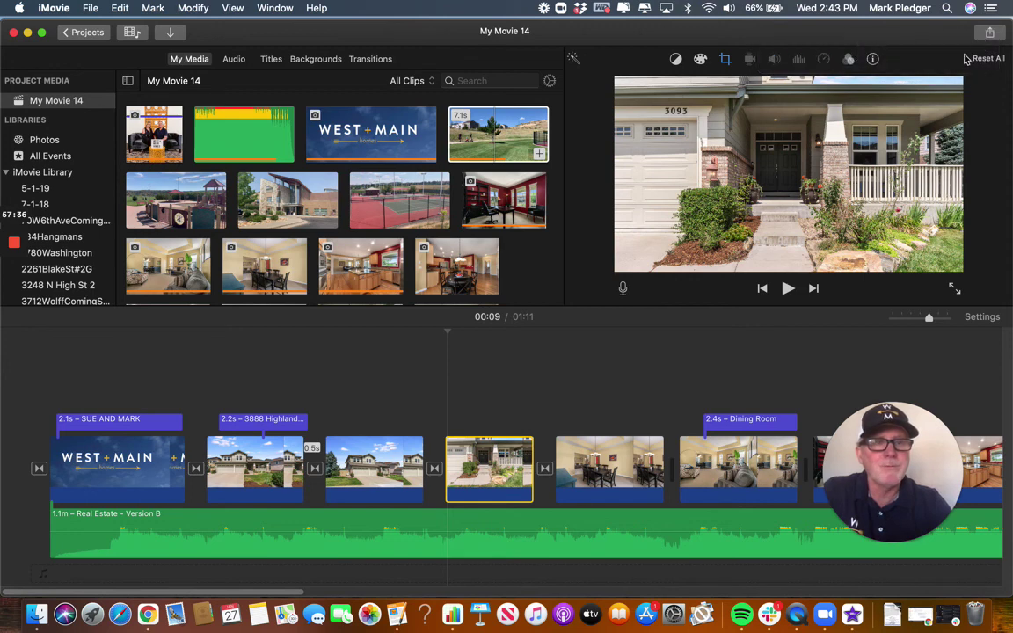
click(990, 35)
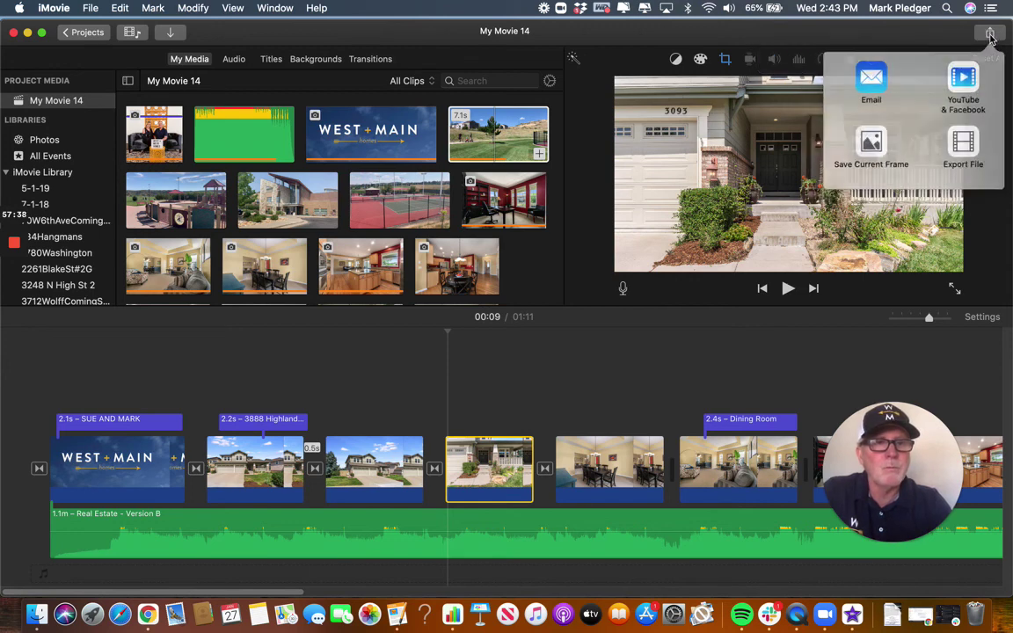
click(962, 147)
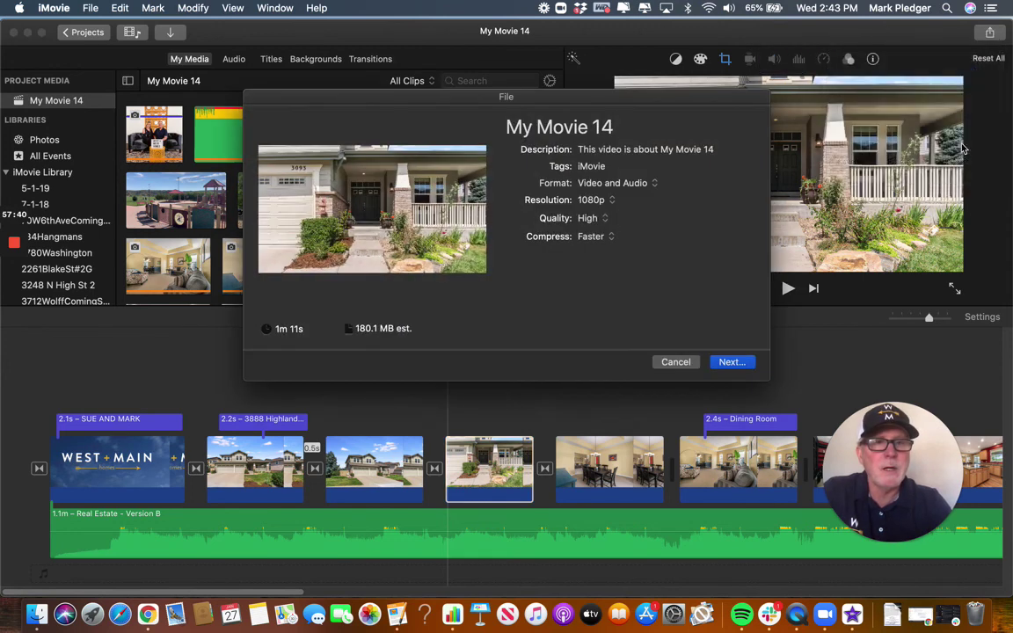
Retitle the export from 'My Movie 14' to 'Highlands Ranch' and continue to the save dialog.
click(618, 125)
key(BackSpace)
key(BackSpace)
key(BackSpace)
key(BackSpace)
key(BackSpace)
key(BackSpace)
key(BackSpace)
key(BackSpace)
key(BackSpace)
key(BackSpace)
key(BackSpace)
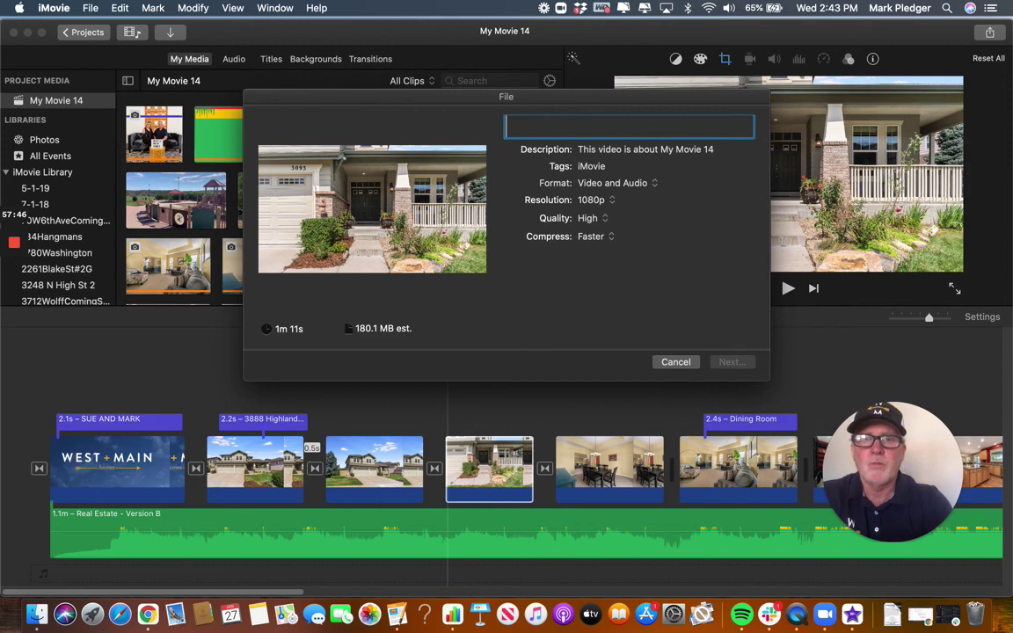
text(HIghland)
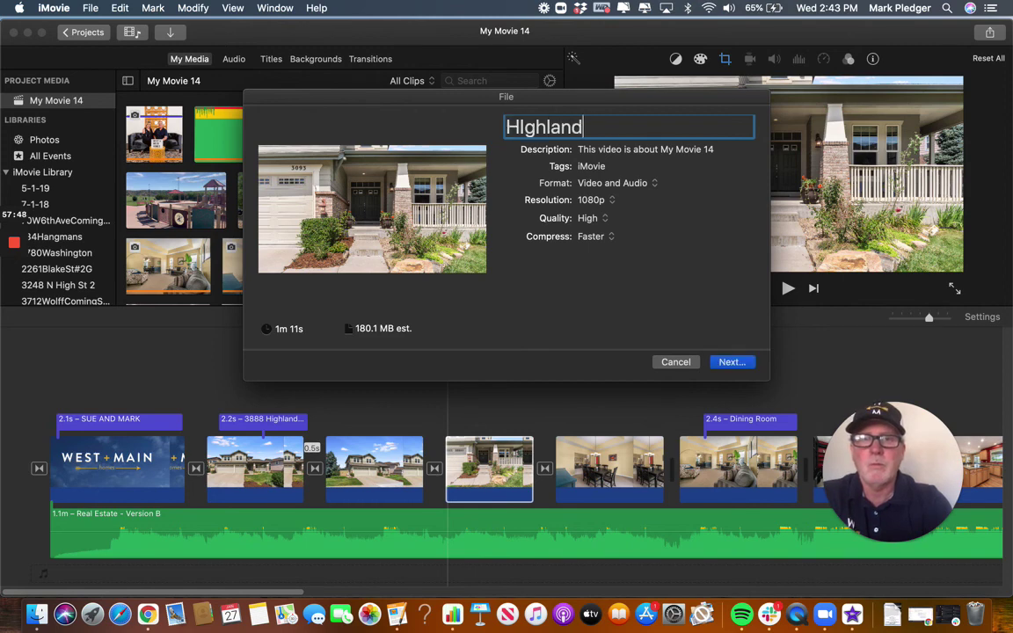
text(s Ranch)
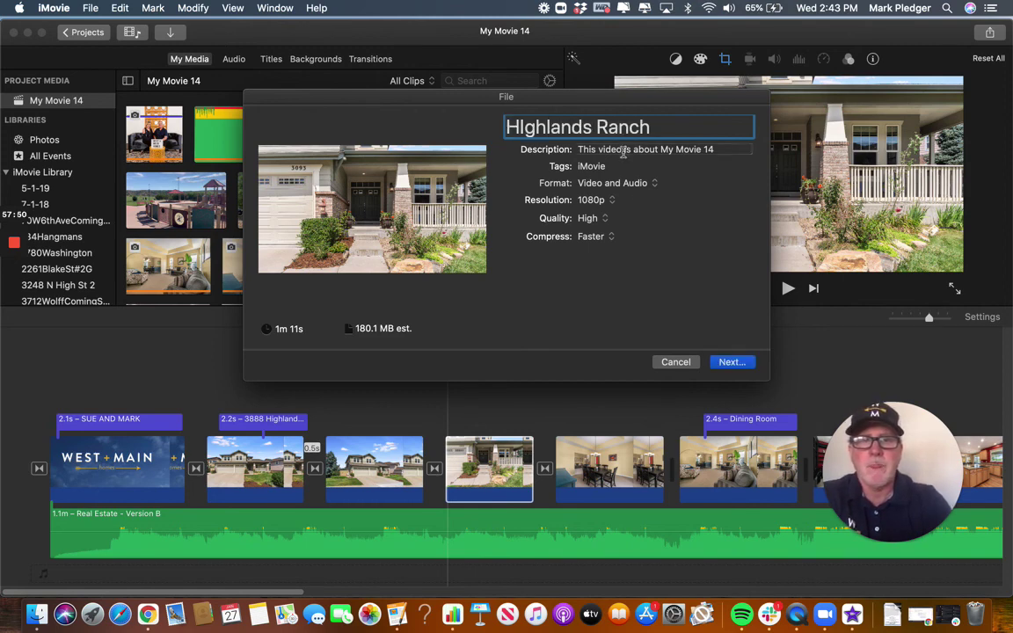
click(728, 361)
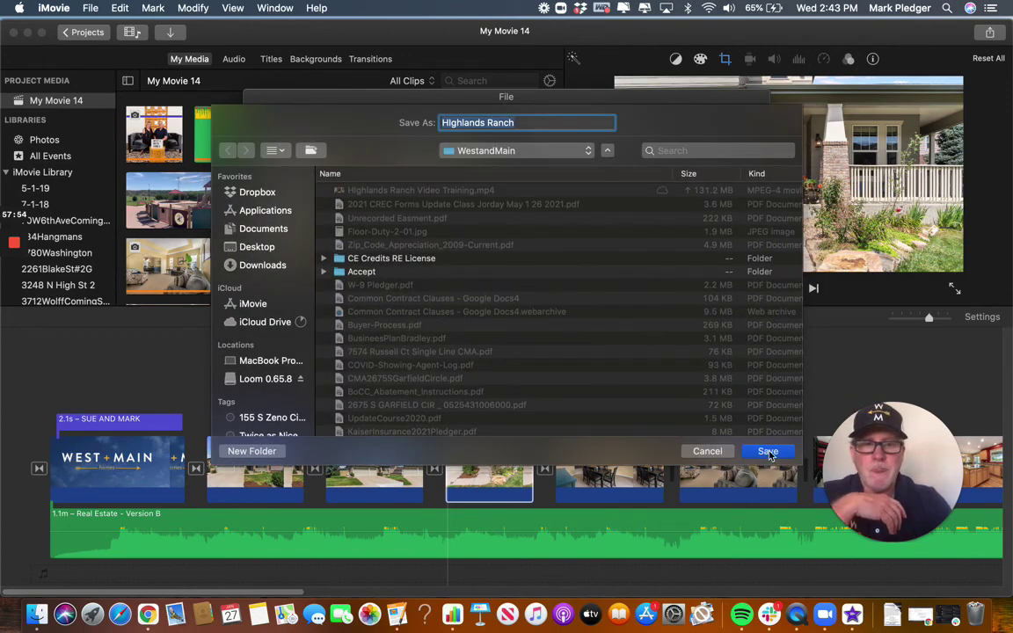
Save the Highlands Ranch export into the WestandMain folder to begin exporting.
click(768, 451)
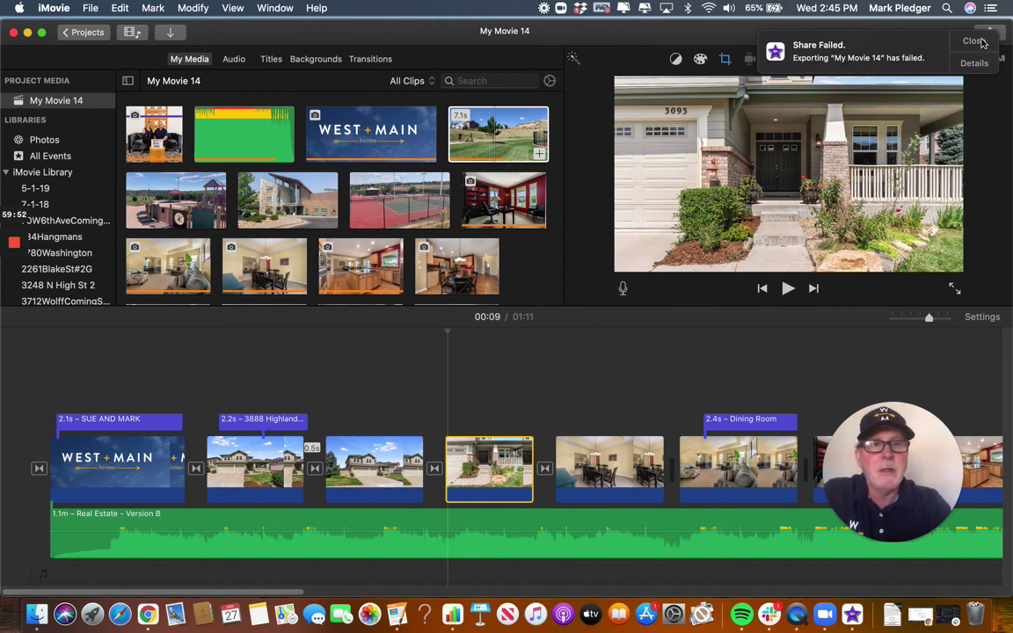
Close the Share Failed notification to return to the 01:11 My Movie 14 project.
click(979, 42)
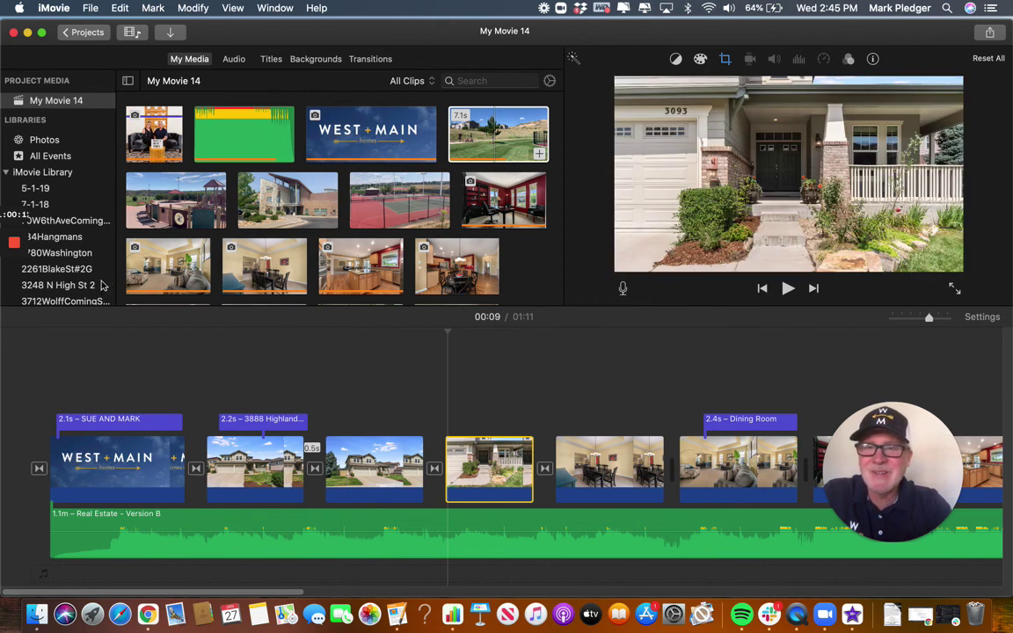
mouse_move(16, 253)
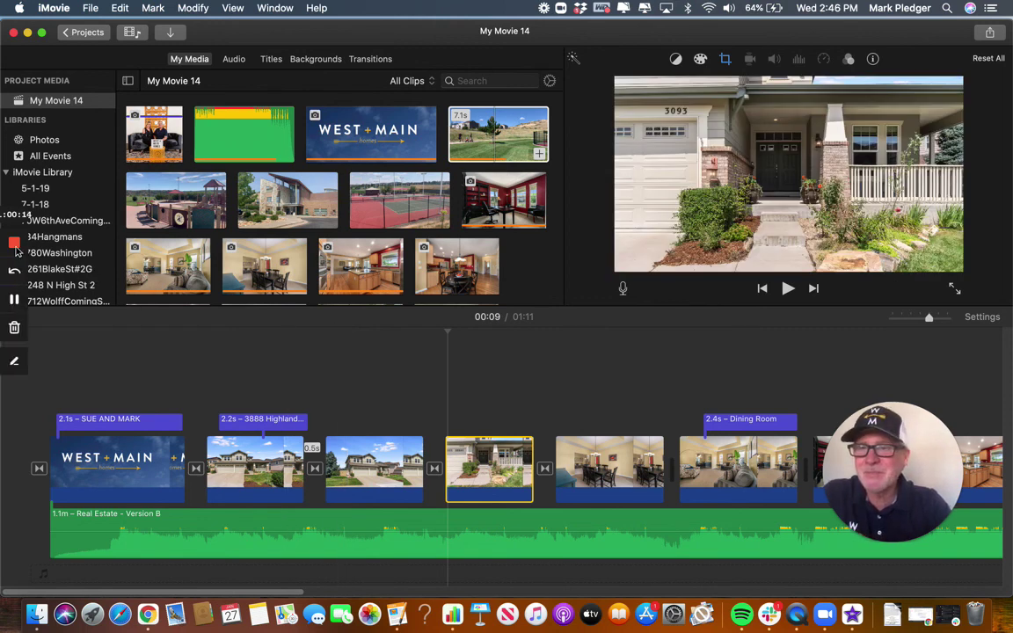